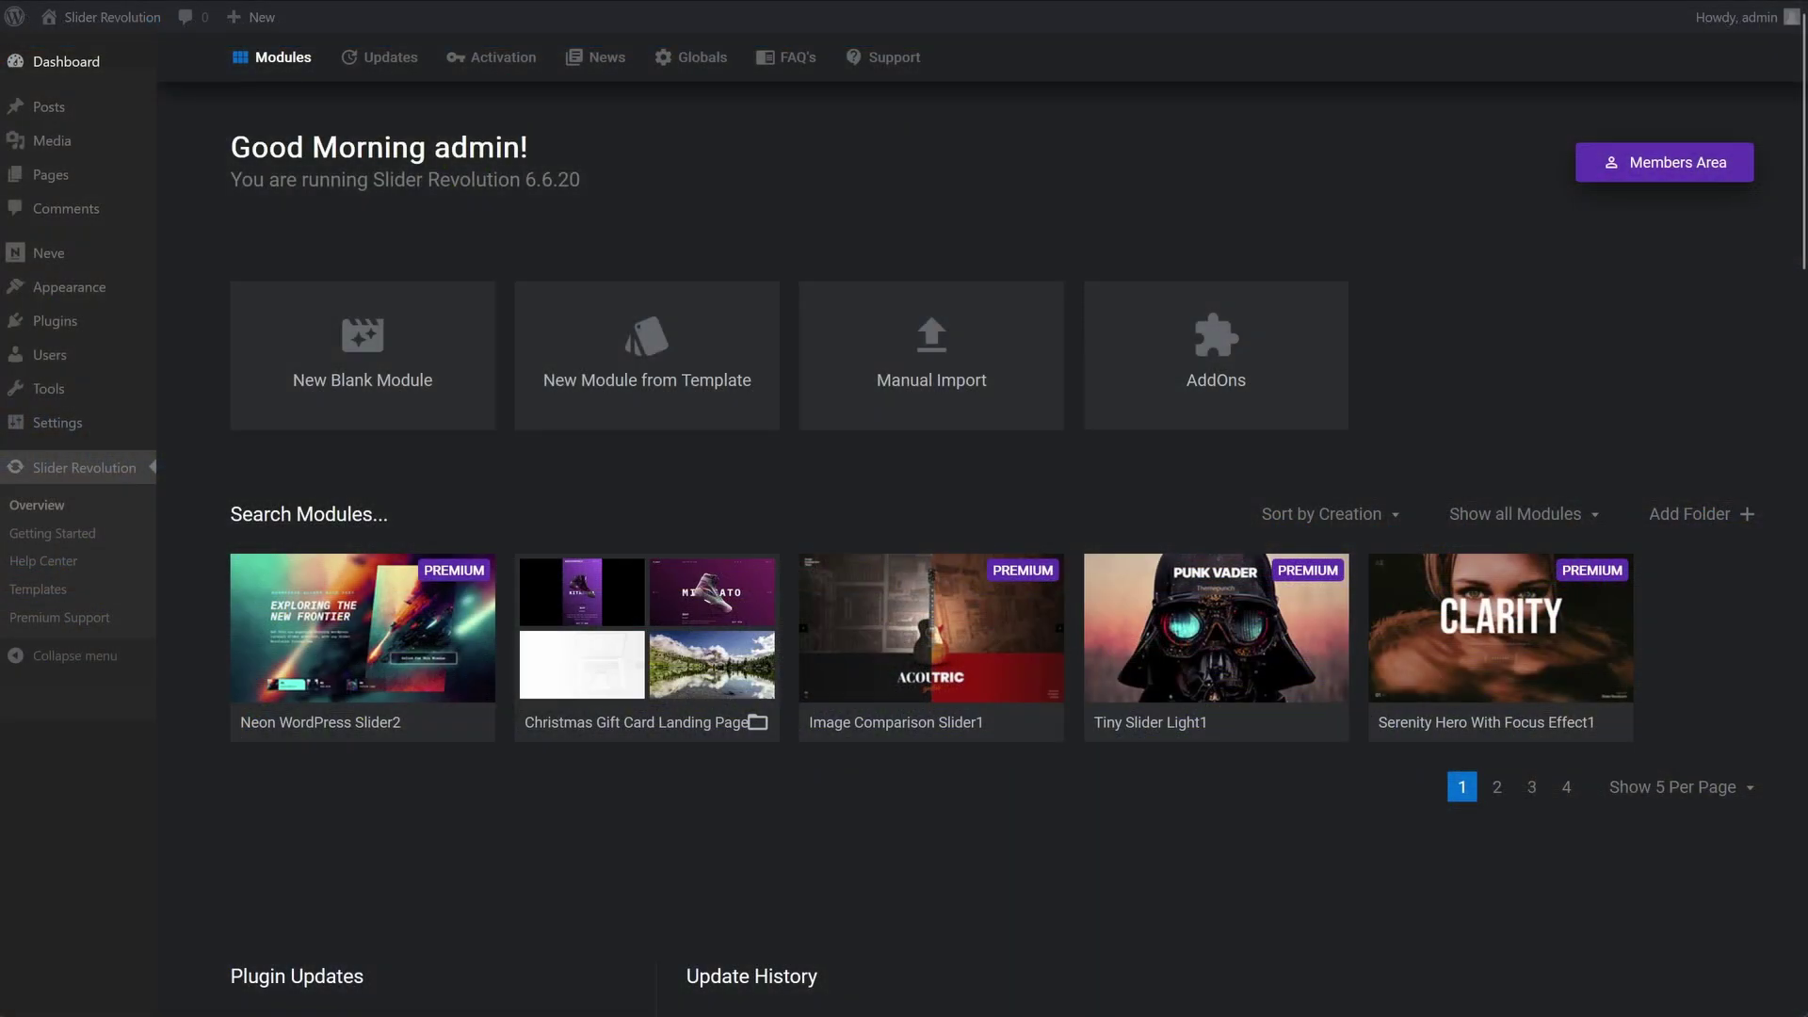
Step: Install the Samurai Fullscreen Carousel template from the Carousel template list
click(644, 396)
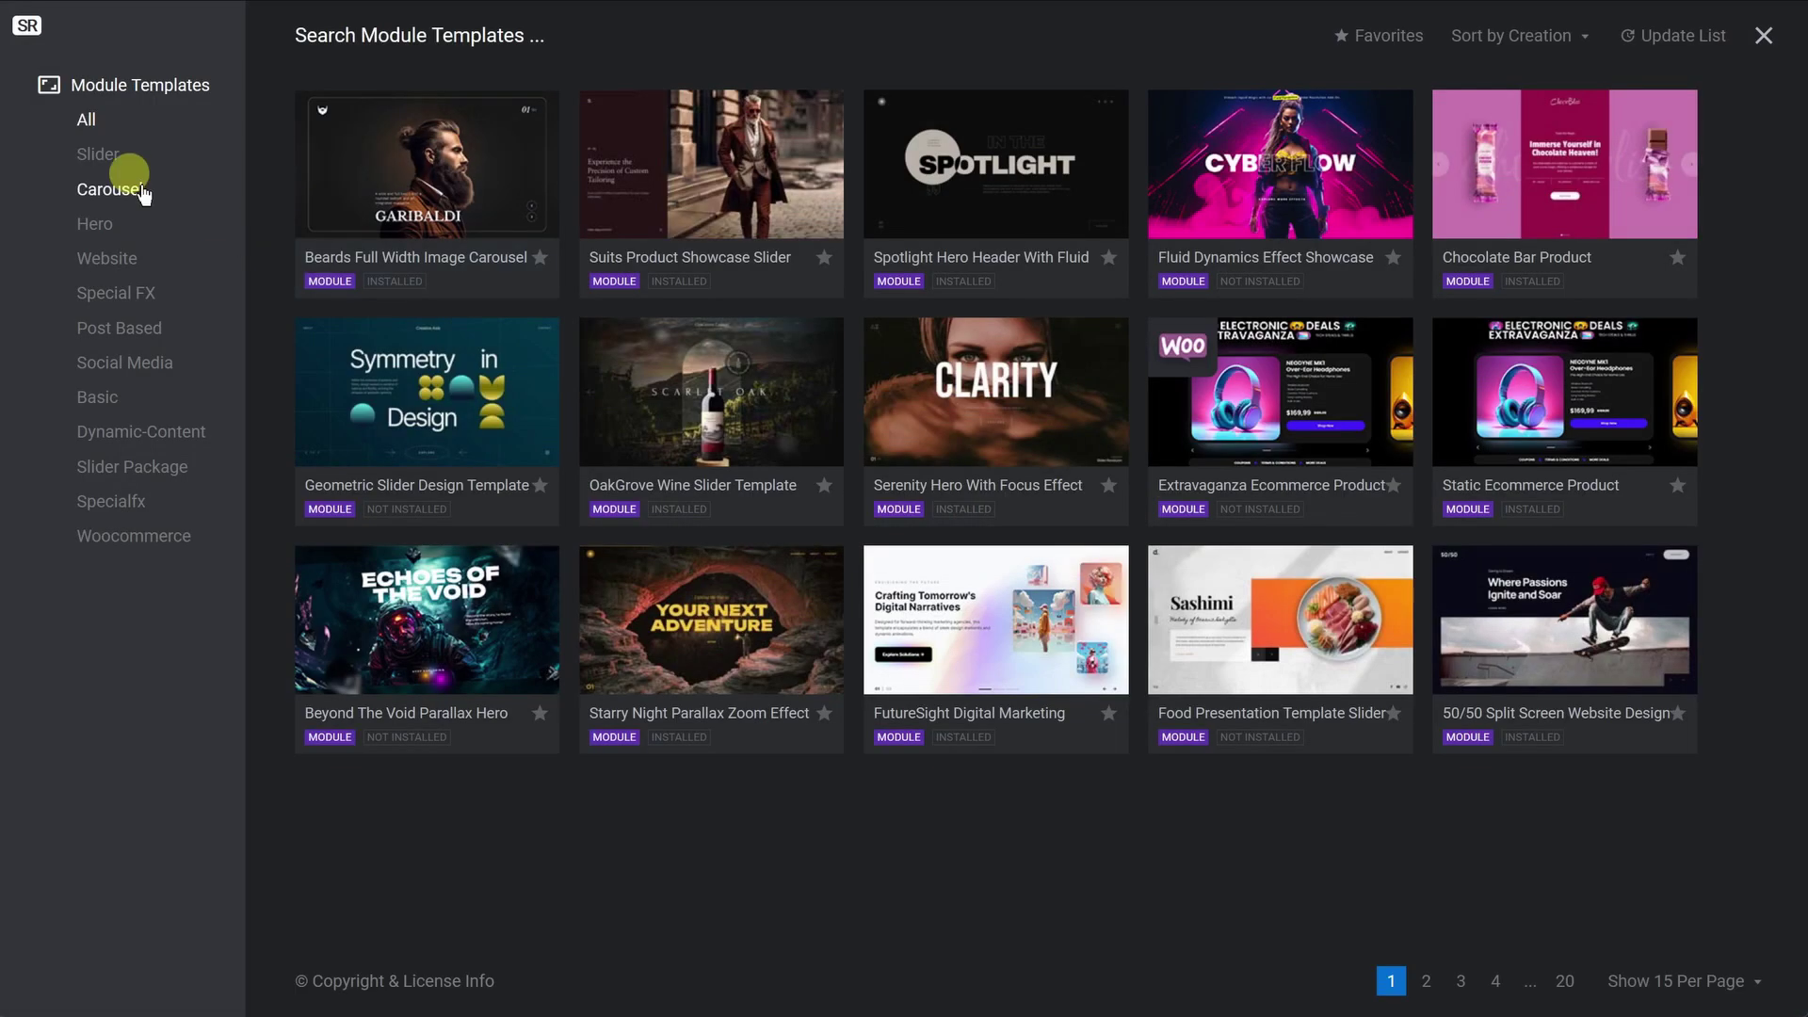
click(141, 191)
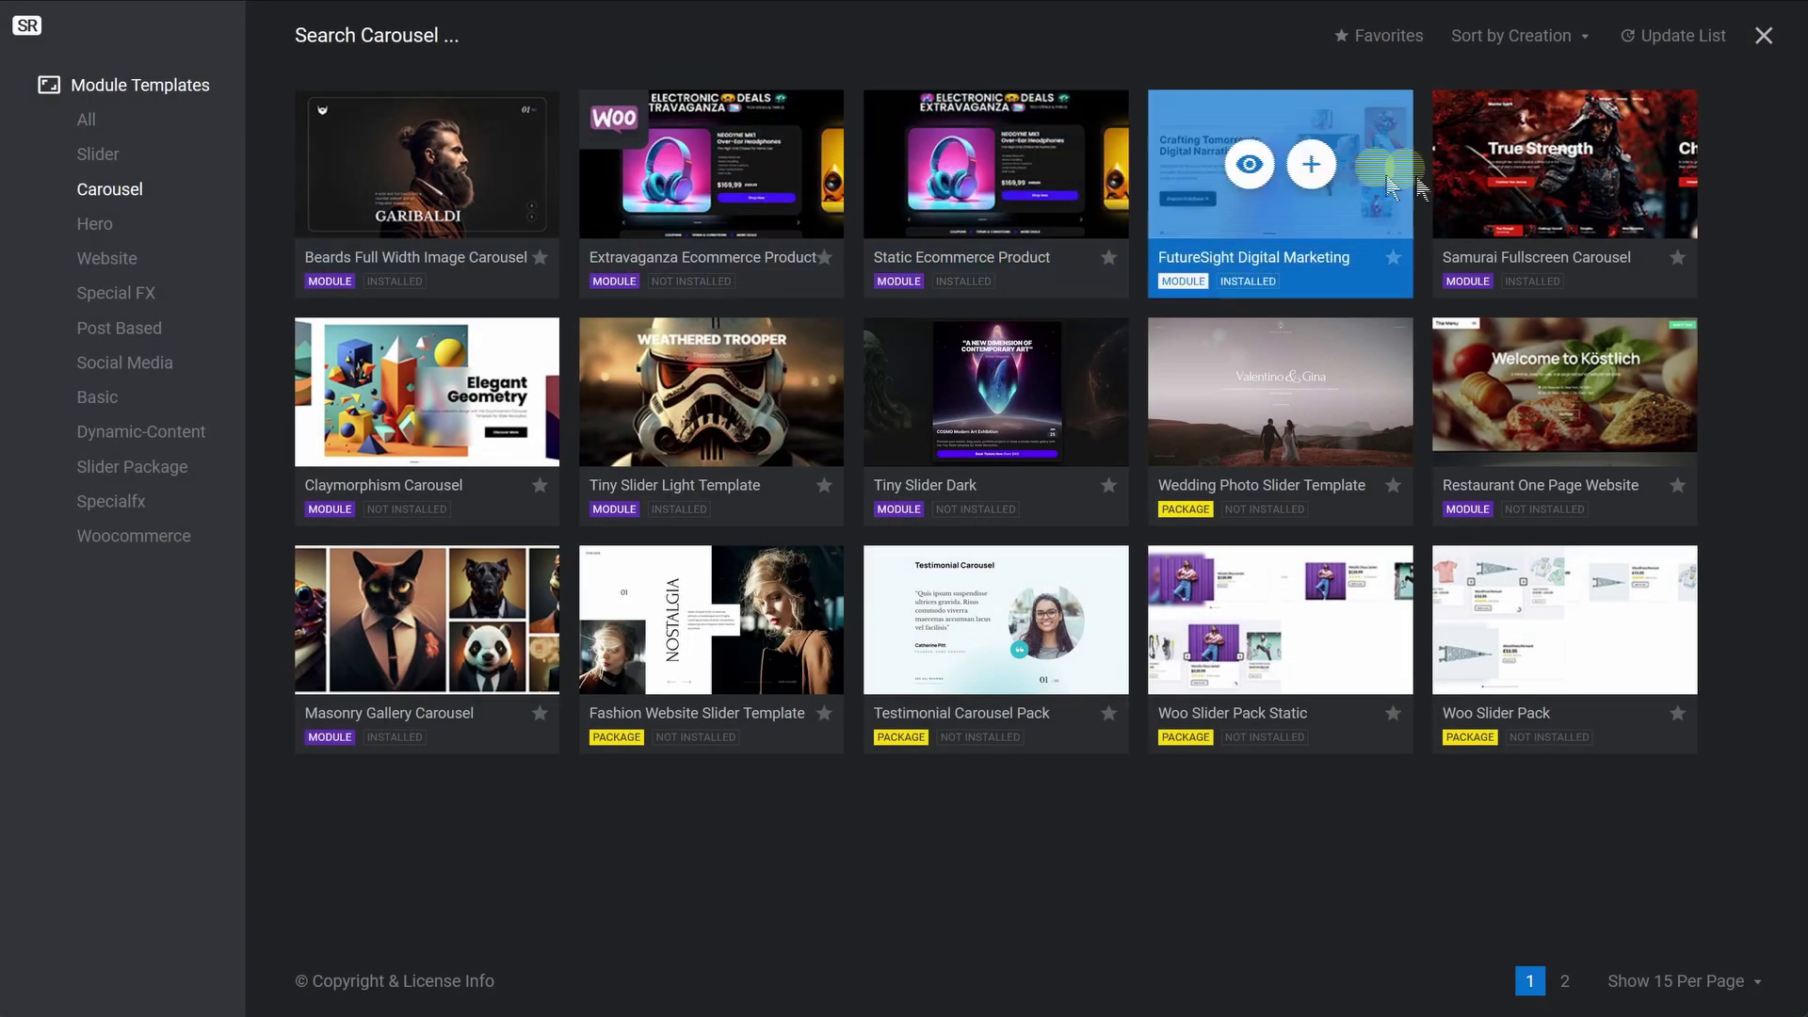
click(1598, 172)
click(1173, 571)
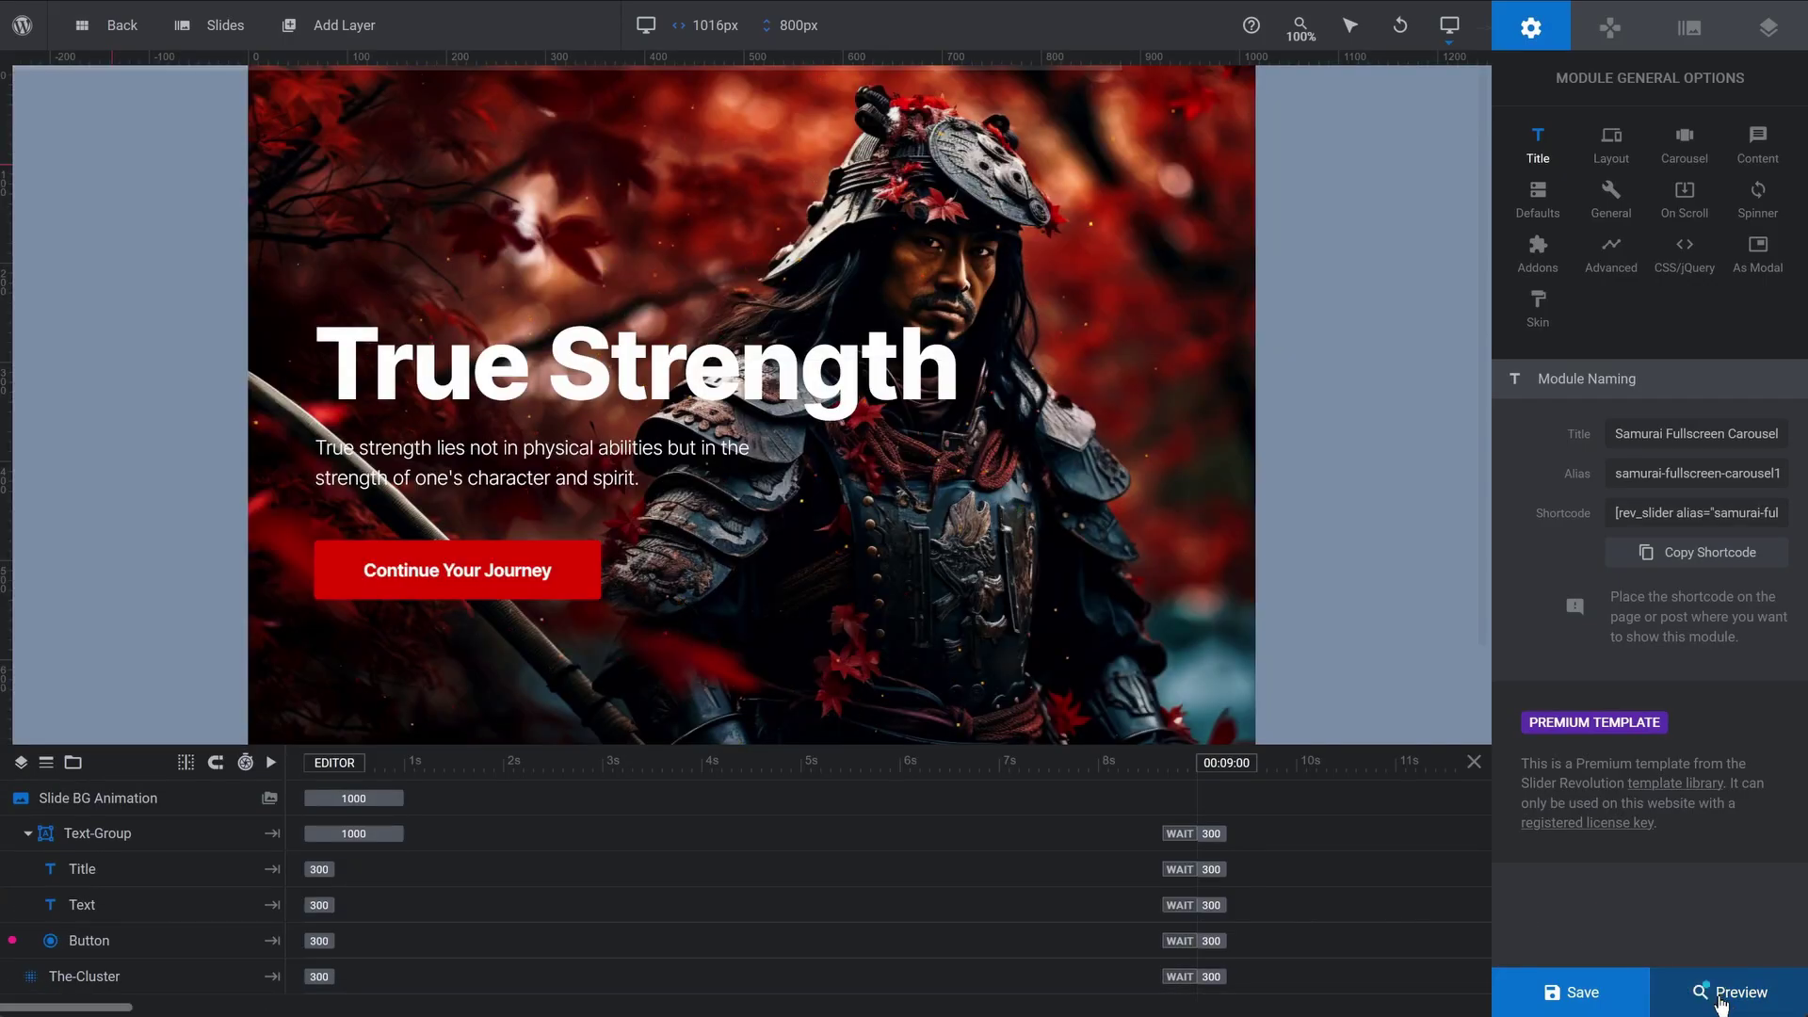
Step: Preview the slider full-screen and swipe through to the final slide
click(1721, 1004)
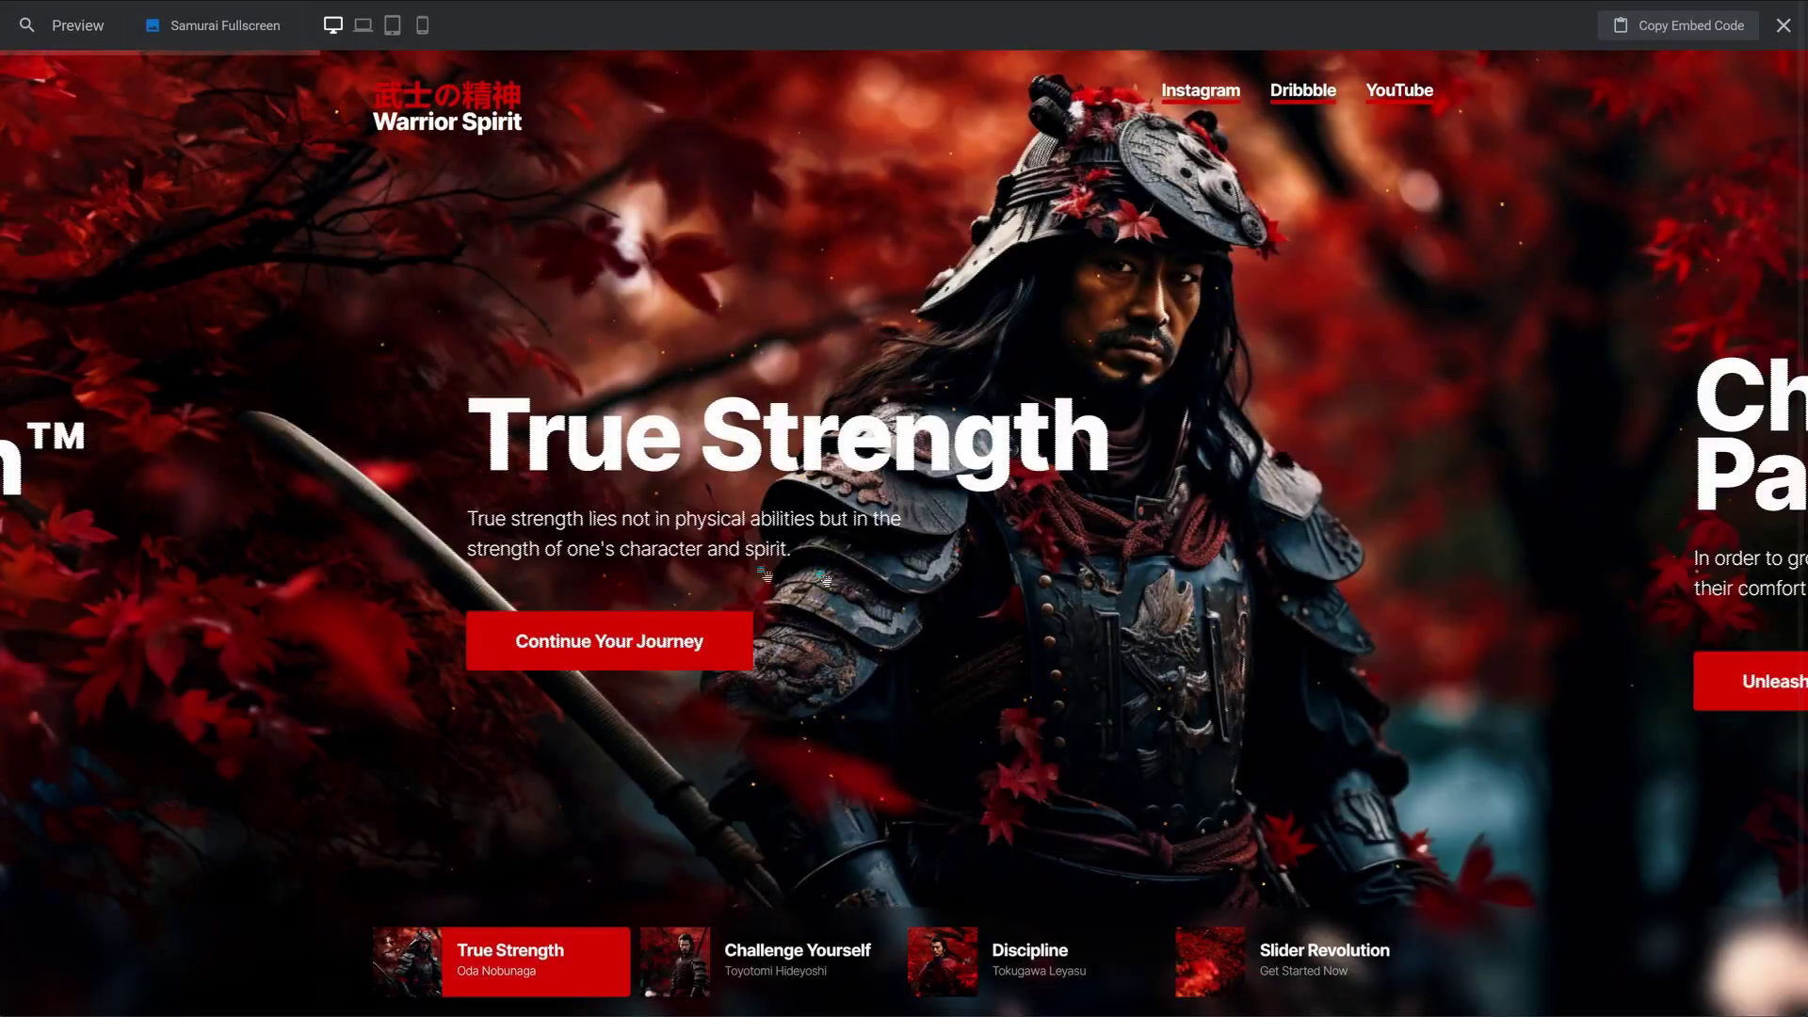
drag(764, 575, 264, 537)
drag(1041, 574, 692, 576)
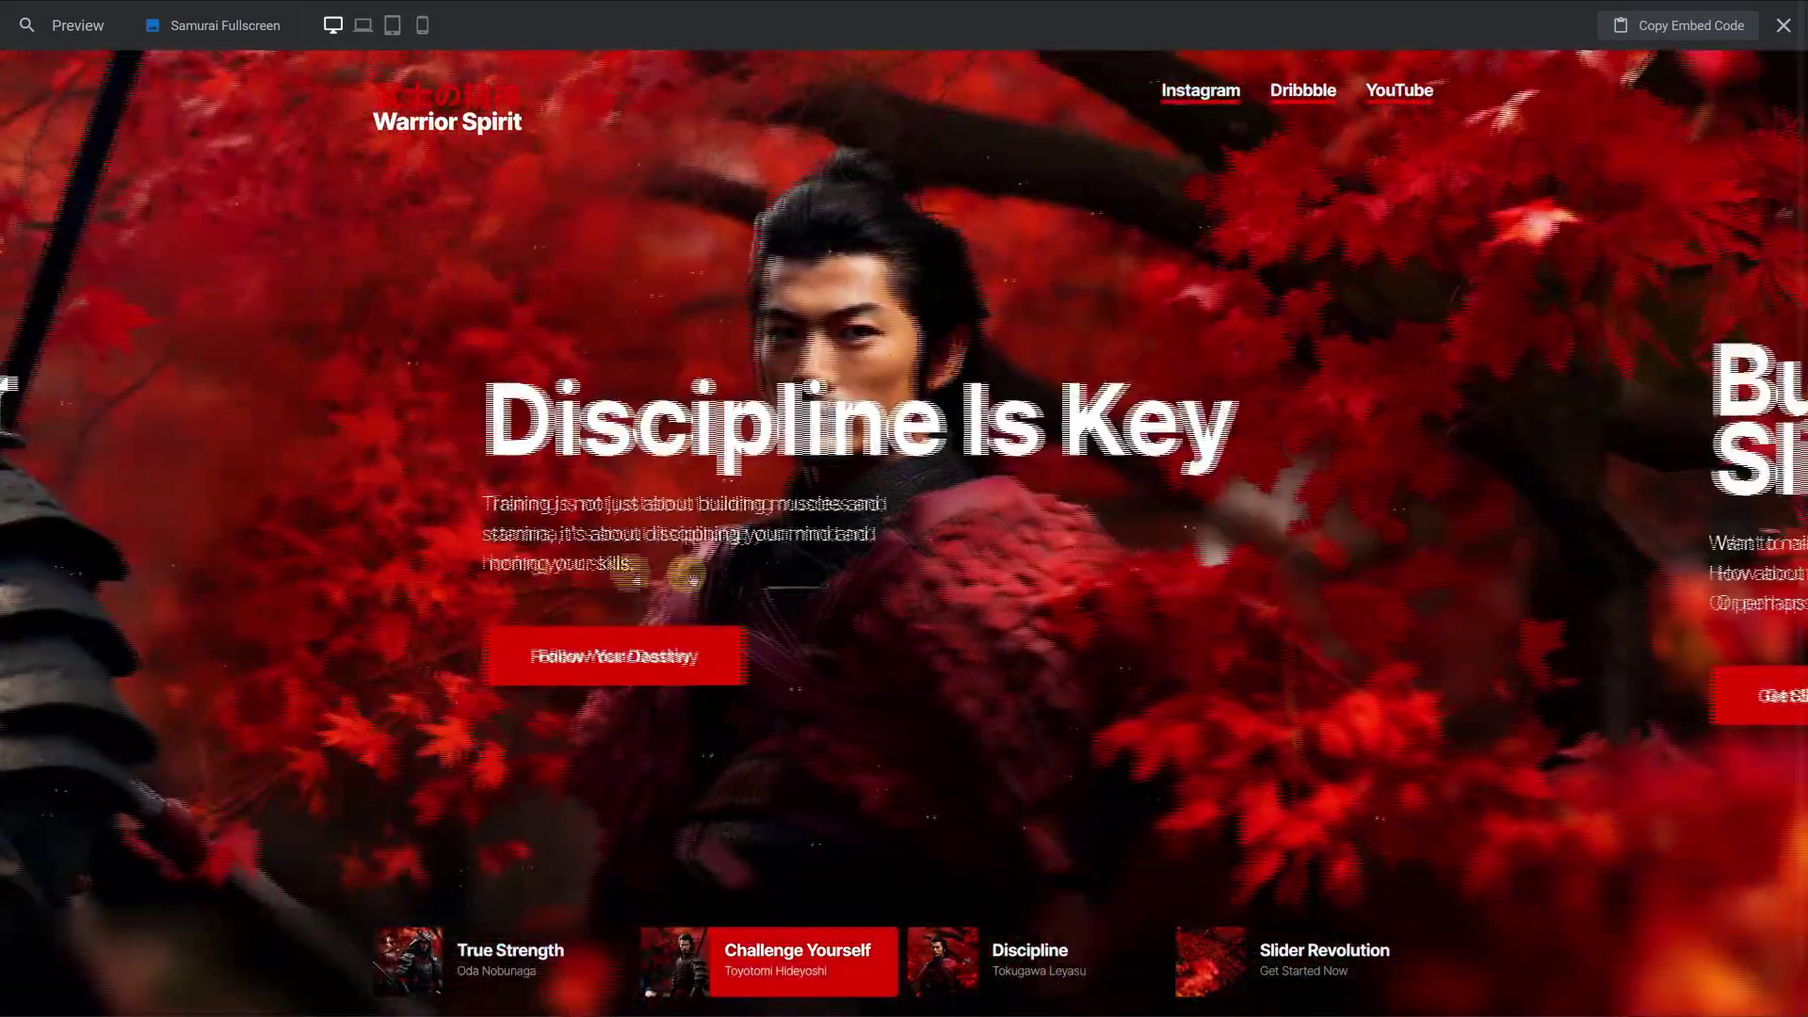
drag(998, 579, 419, 577)
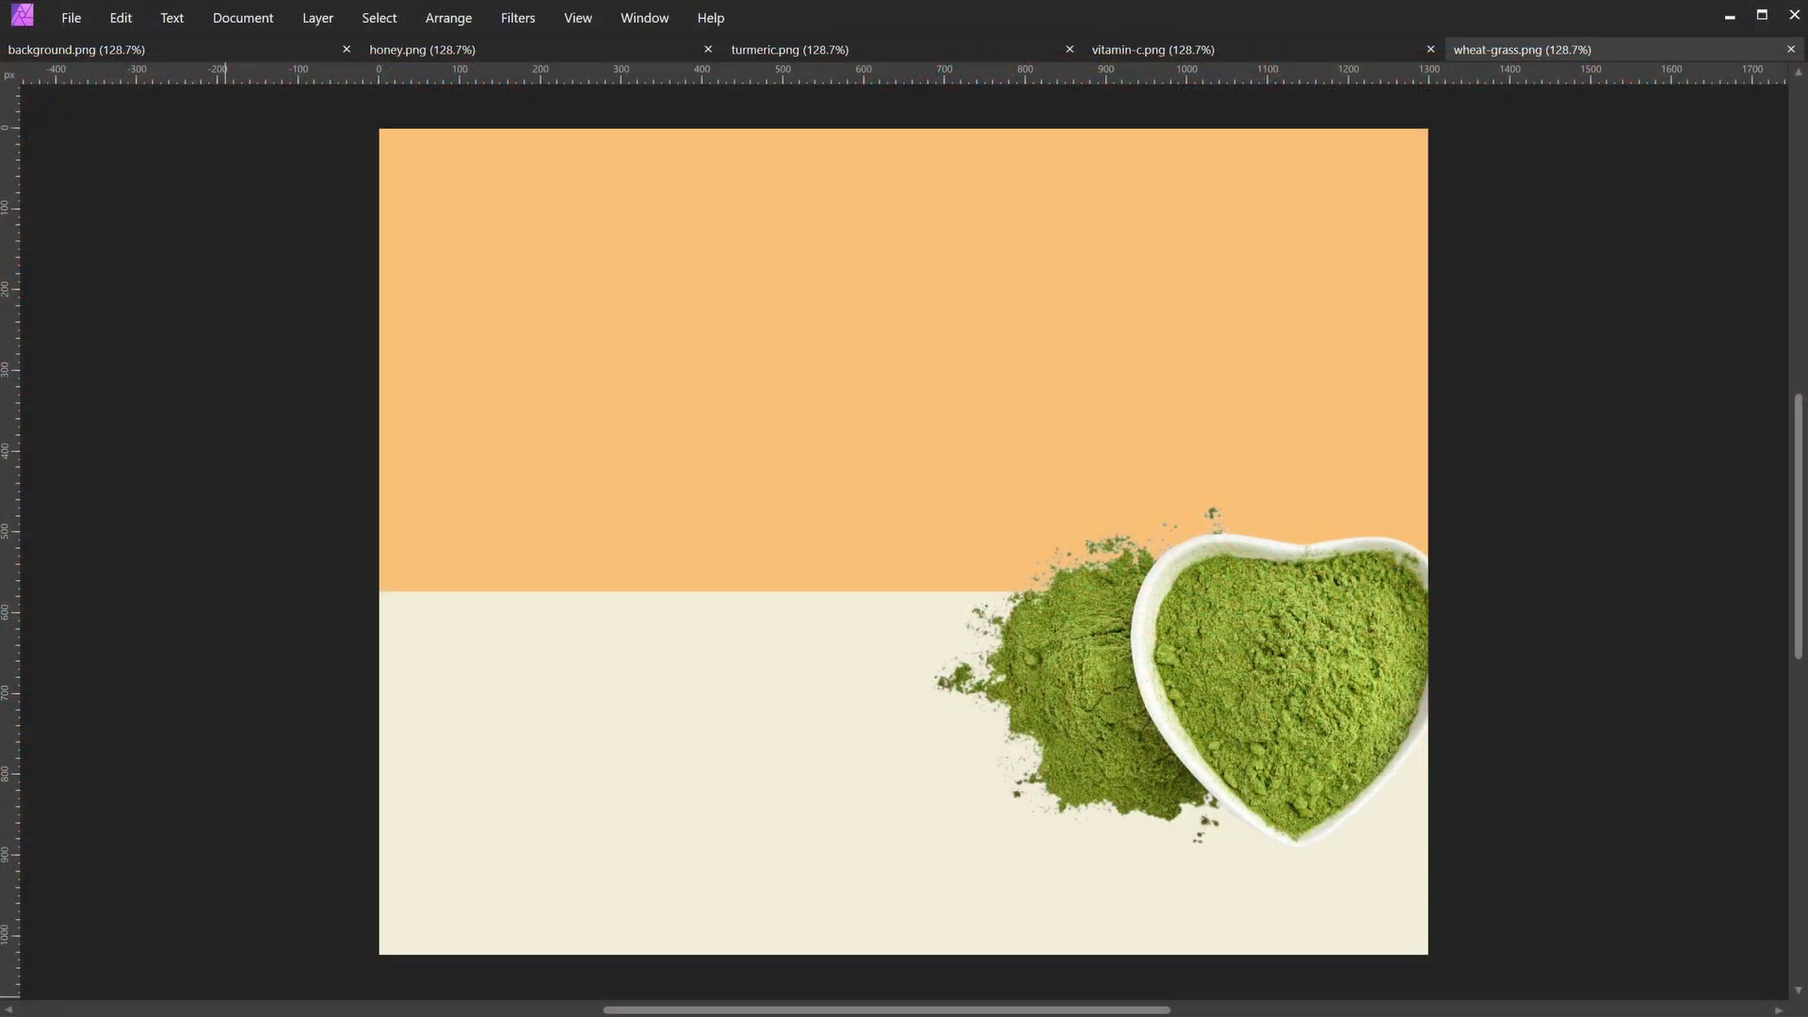
click(492, 49)
click(876, 52)
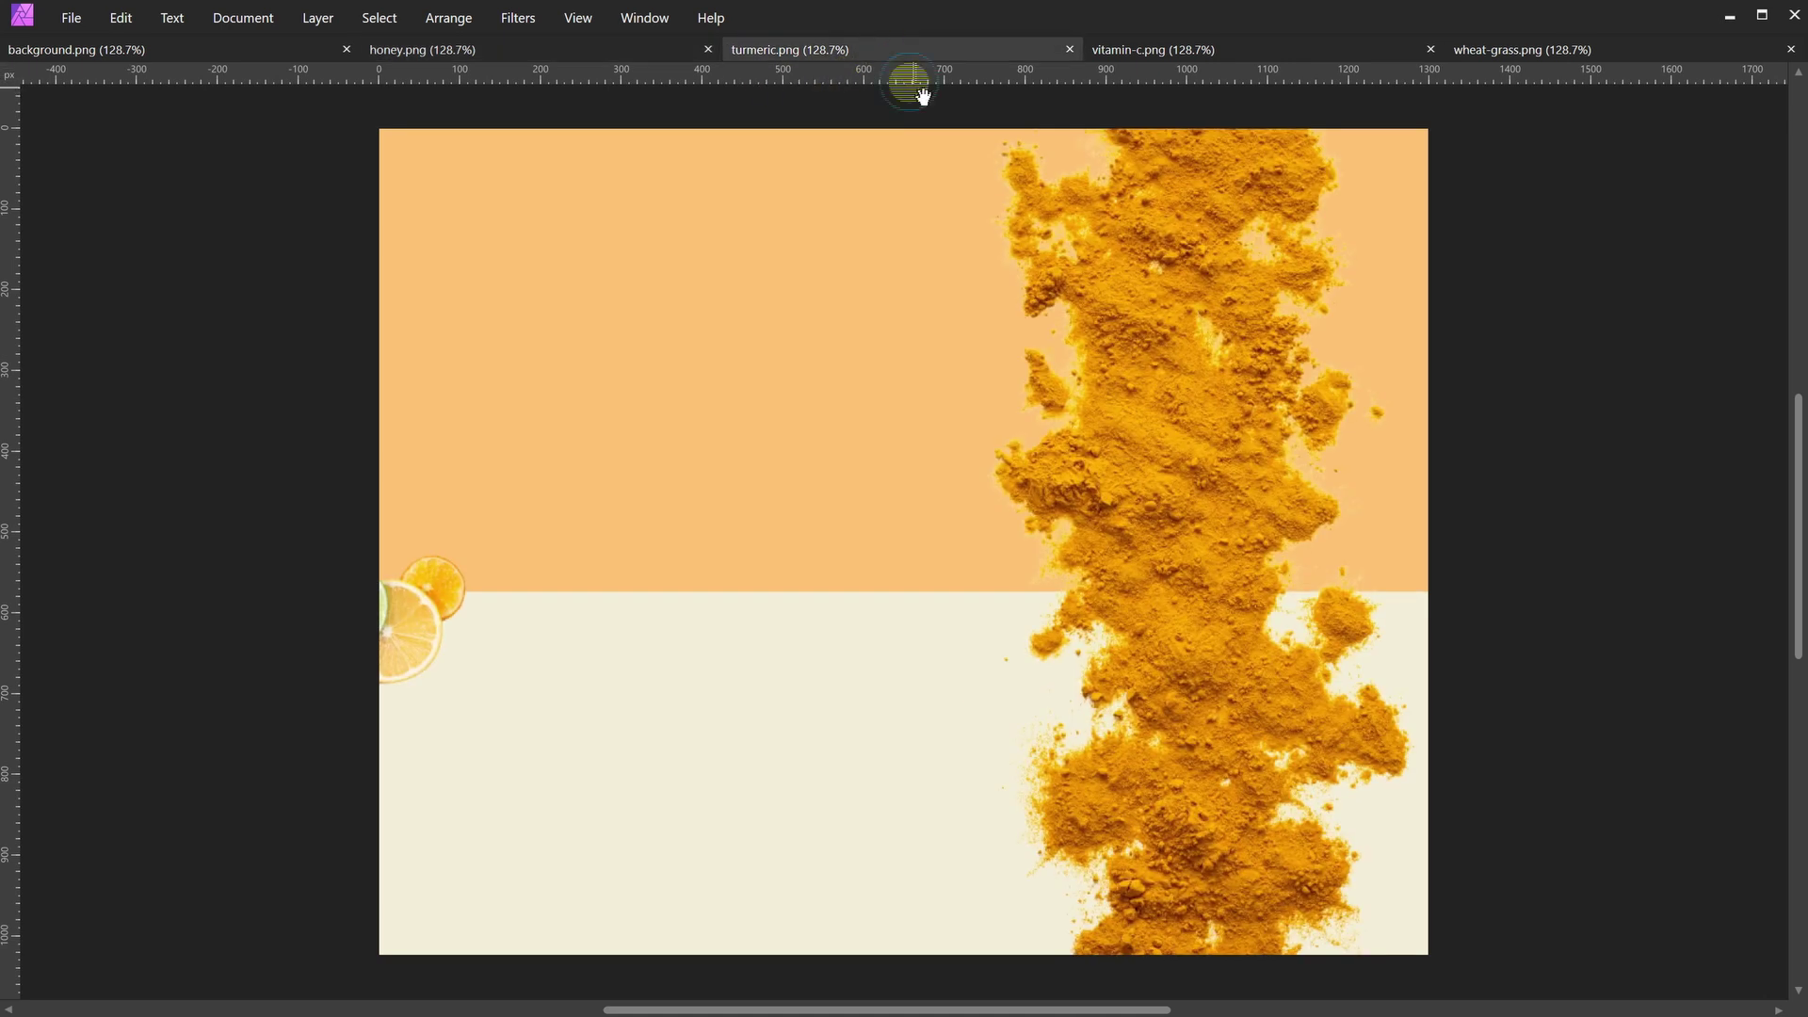
click(1224, 52)
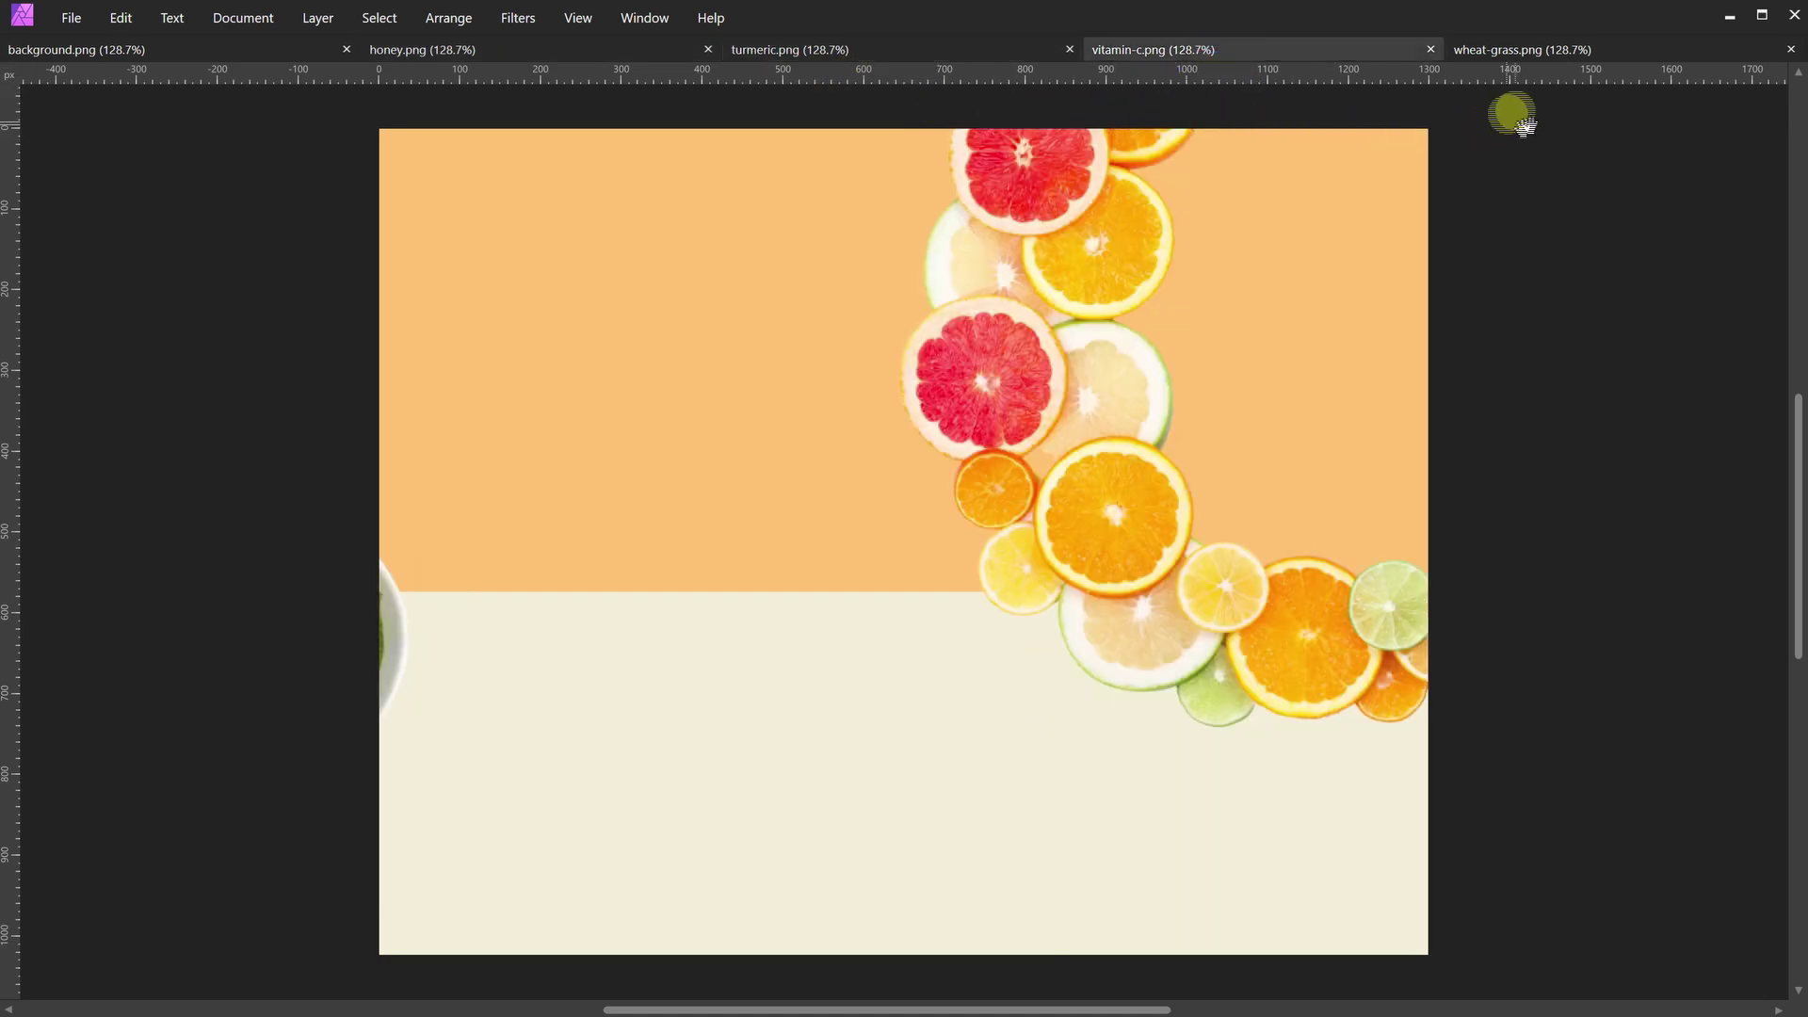
click(1579, 49)
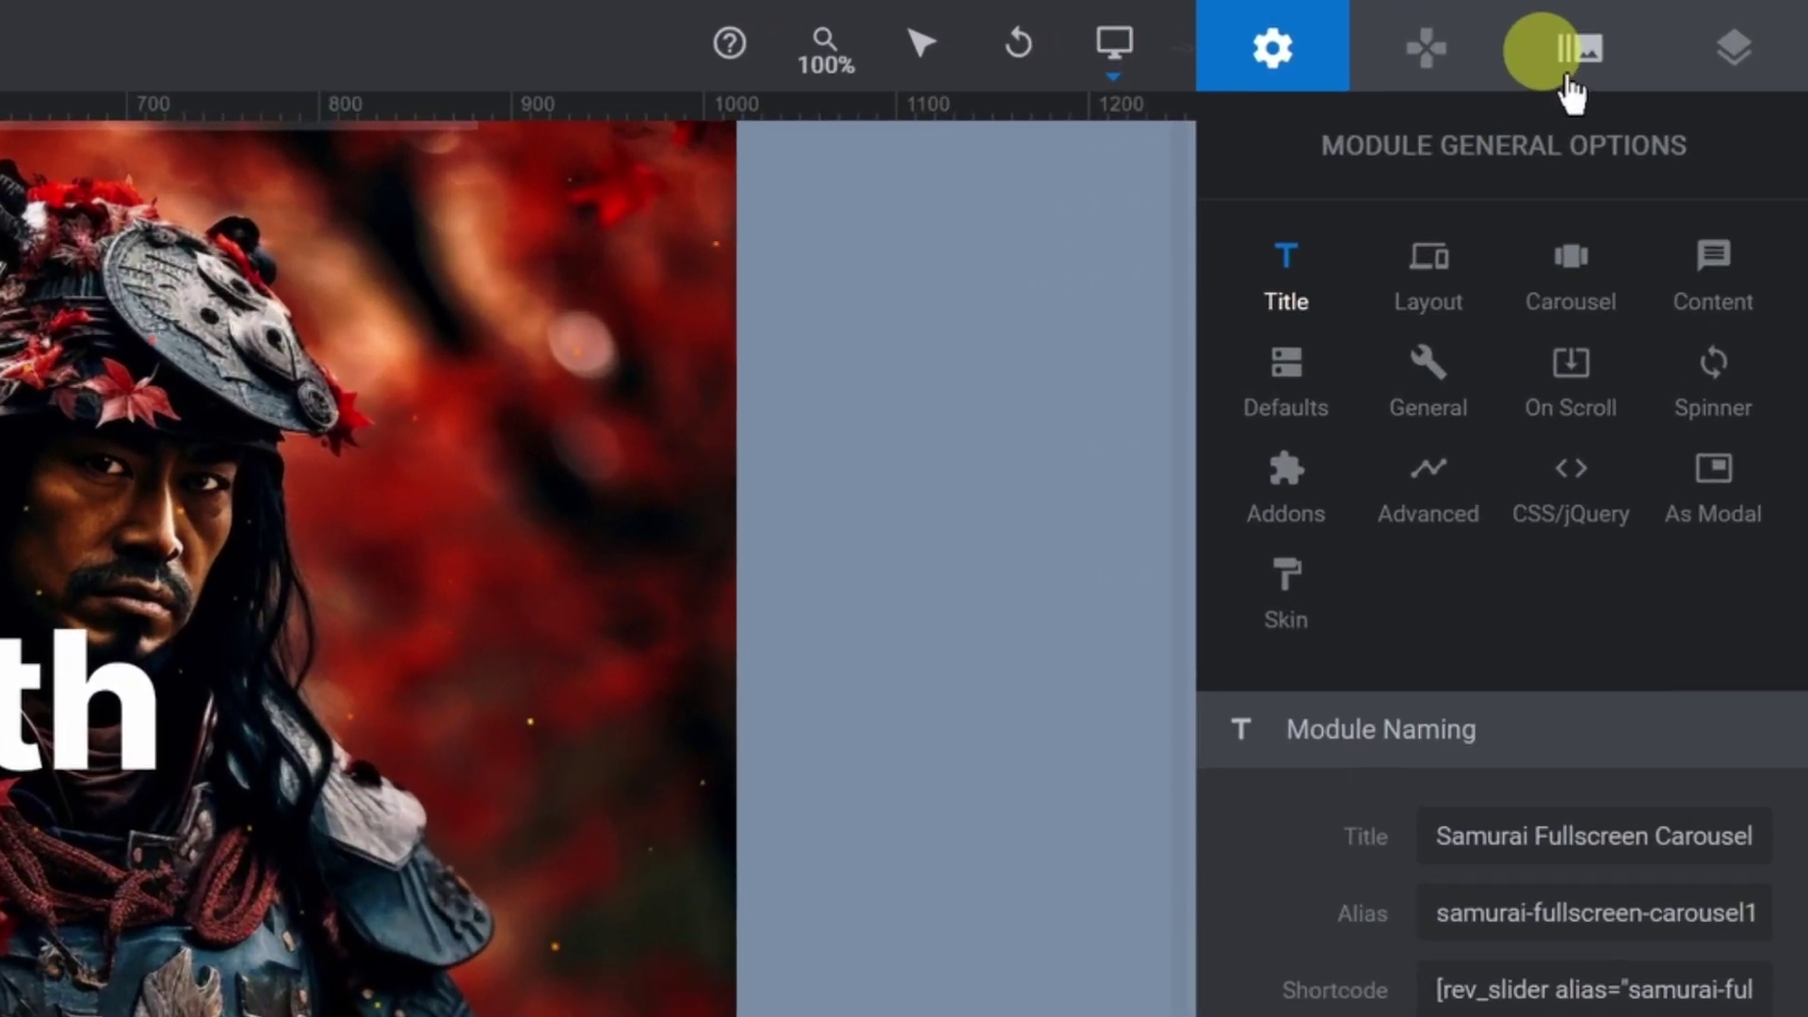
Step: Upload background, honey, turmeric, vitamin-c and wheat-grass PNGs to the media library
click(1688, 26)
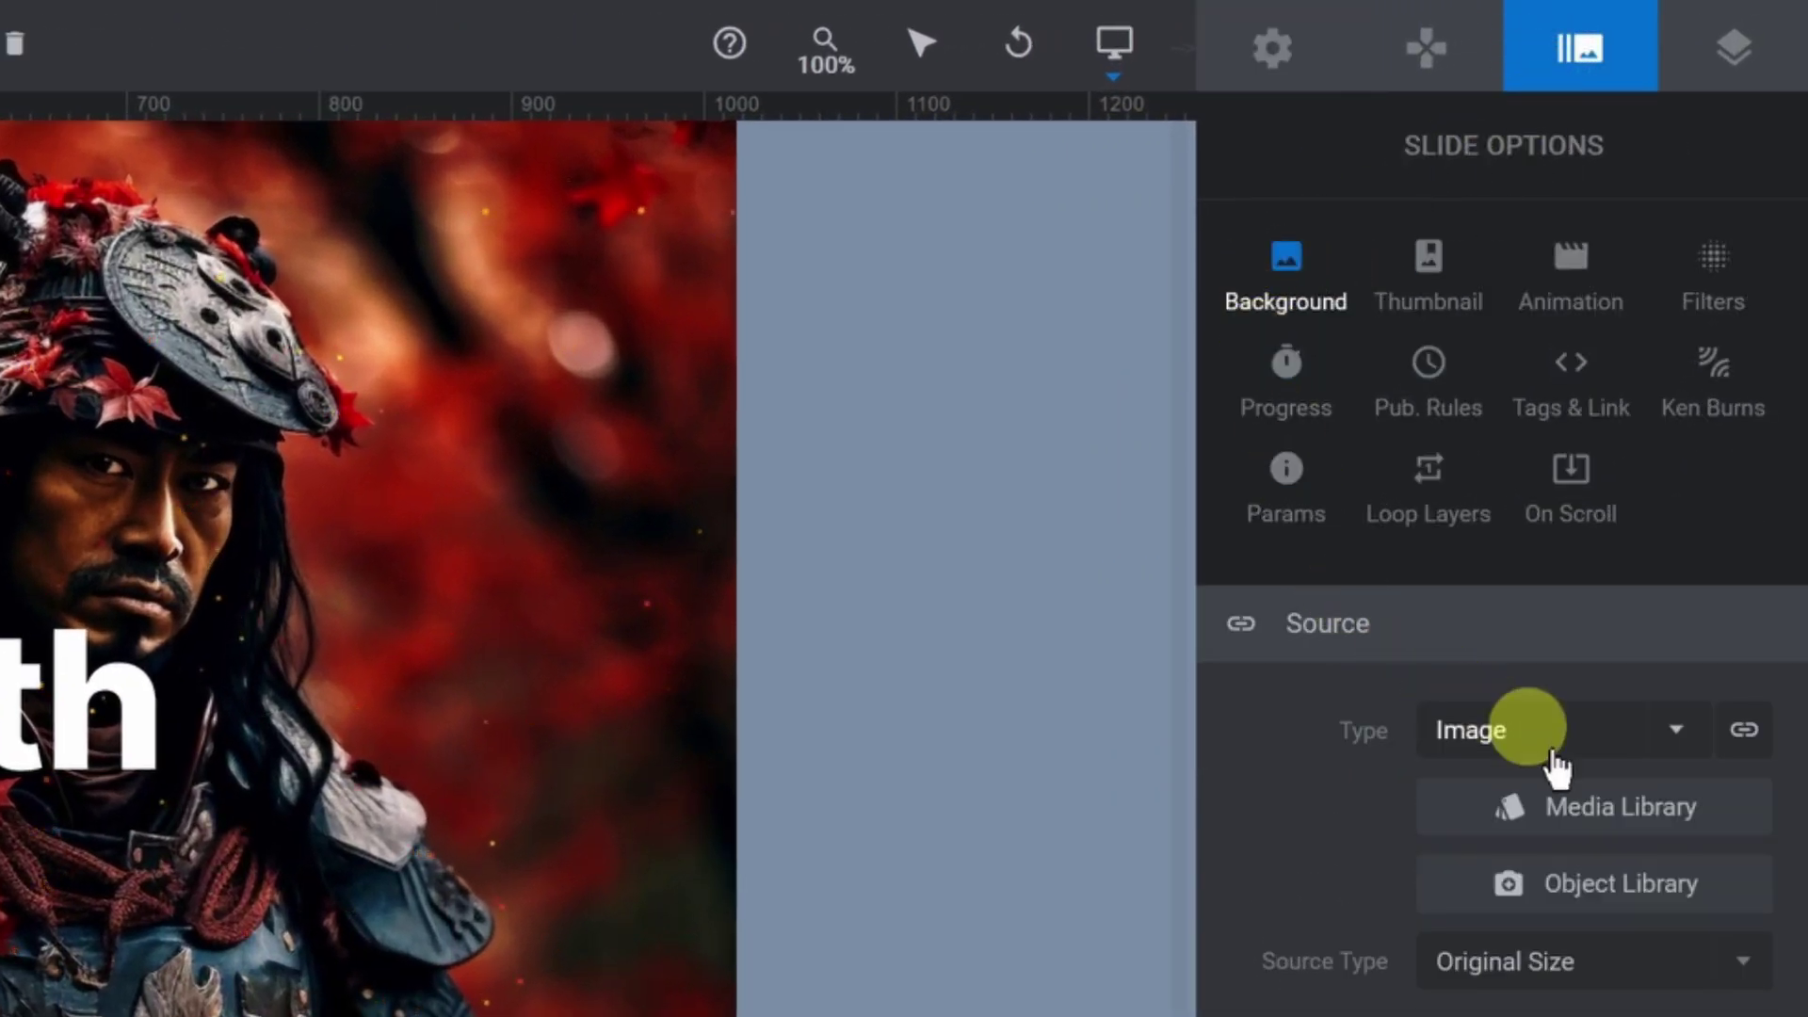
click(1612, 815)
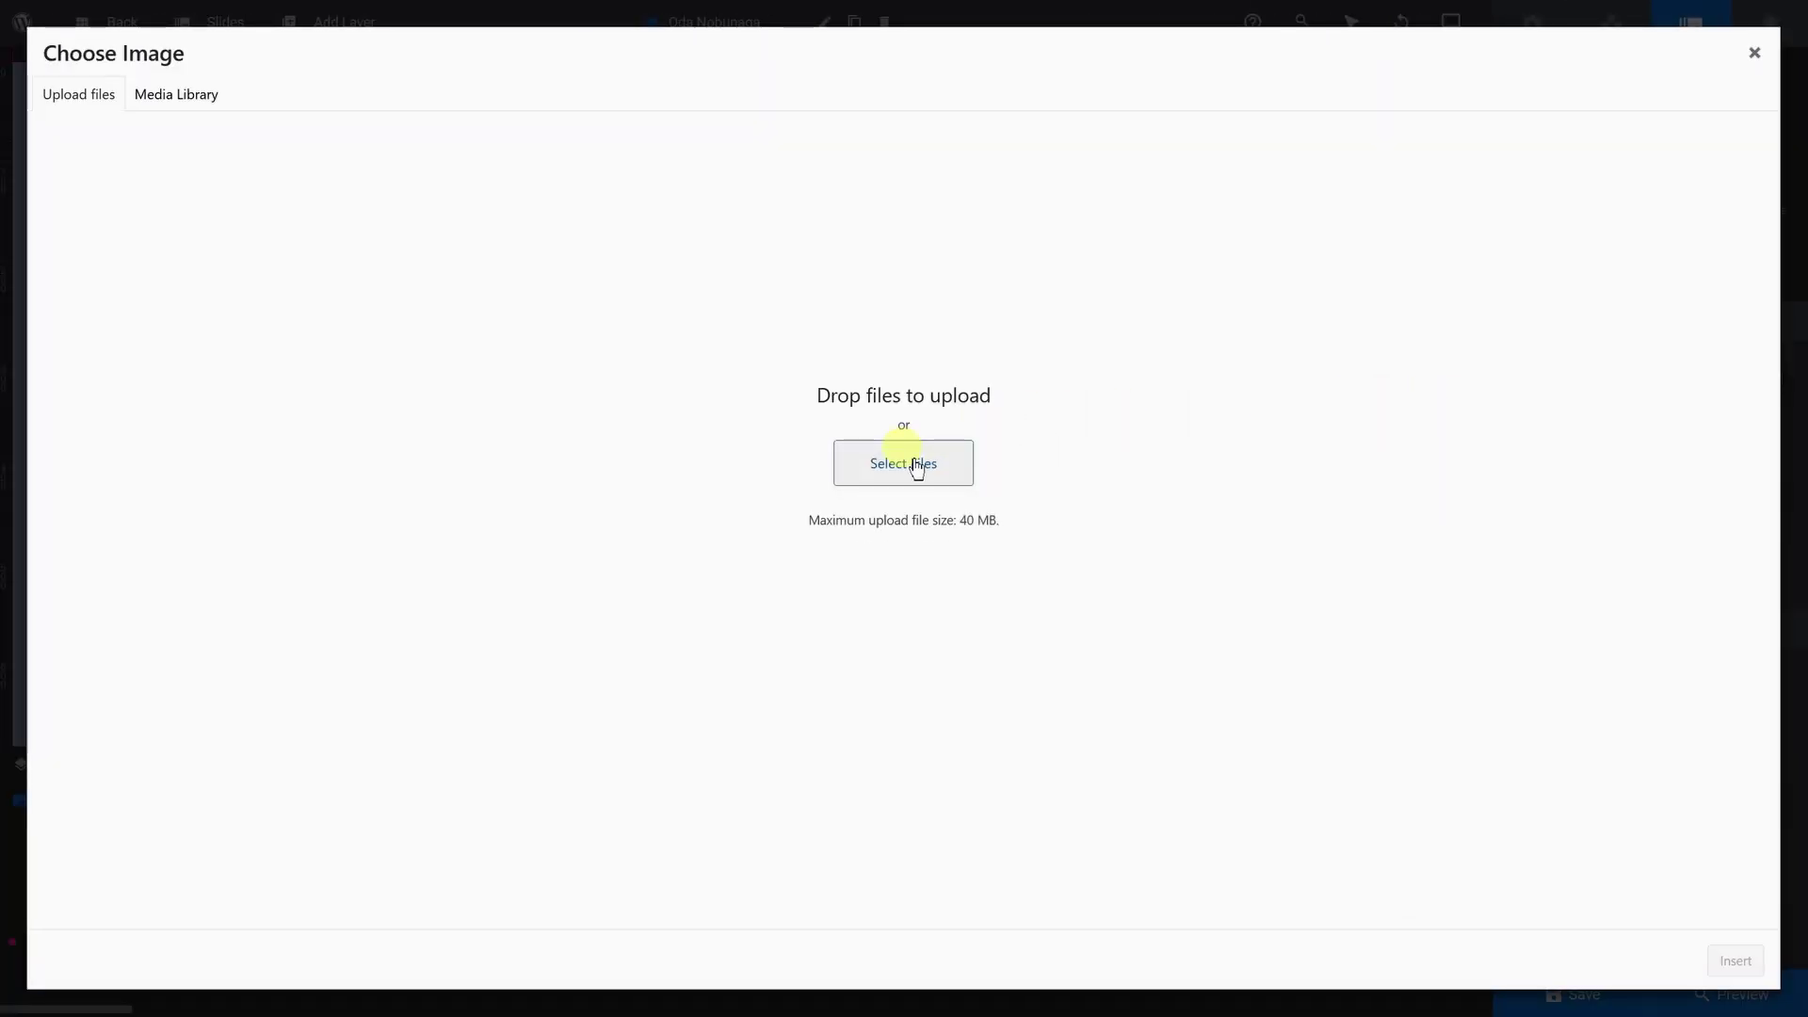
click(916, 466)
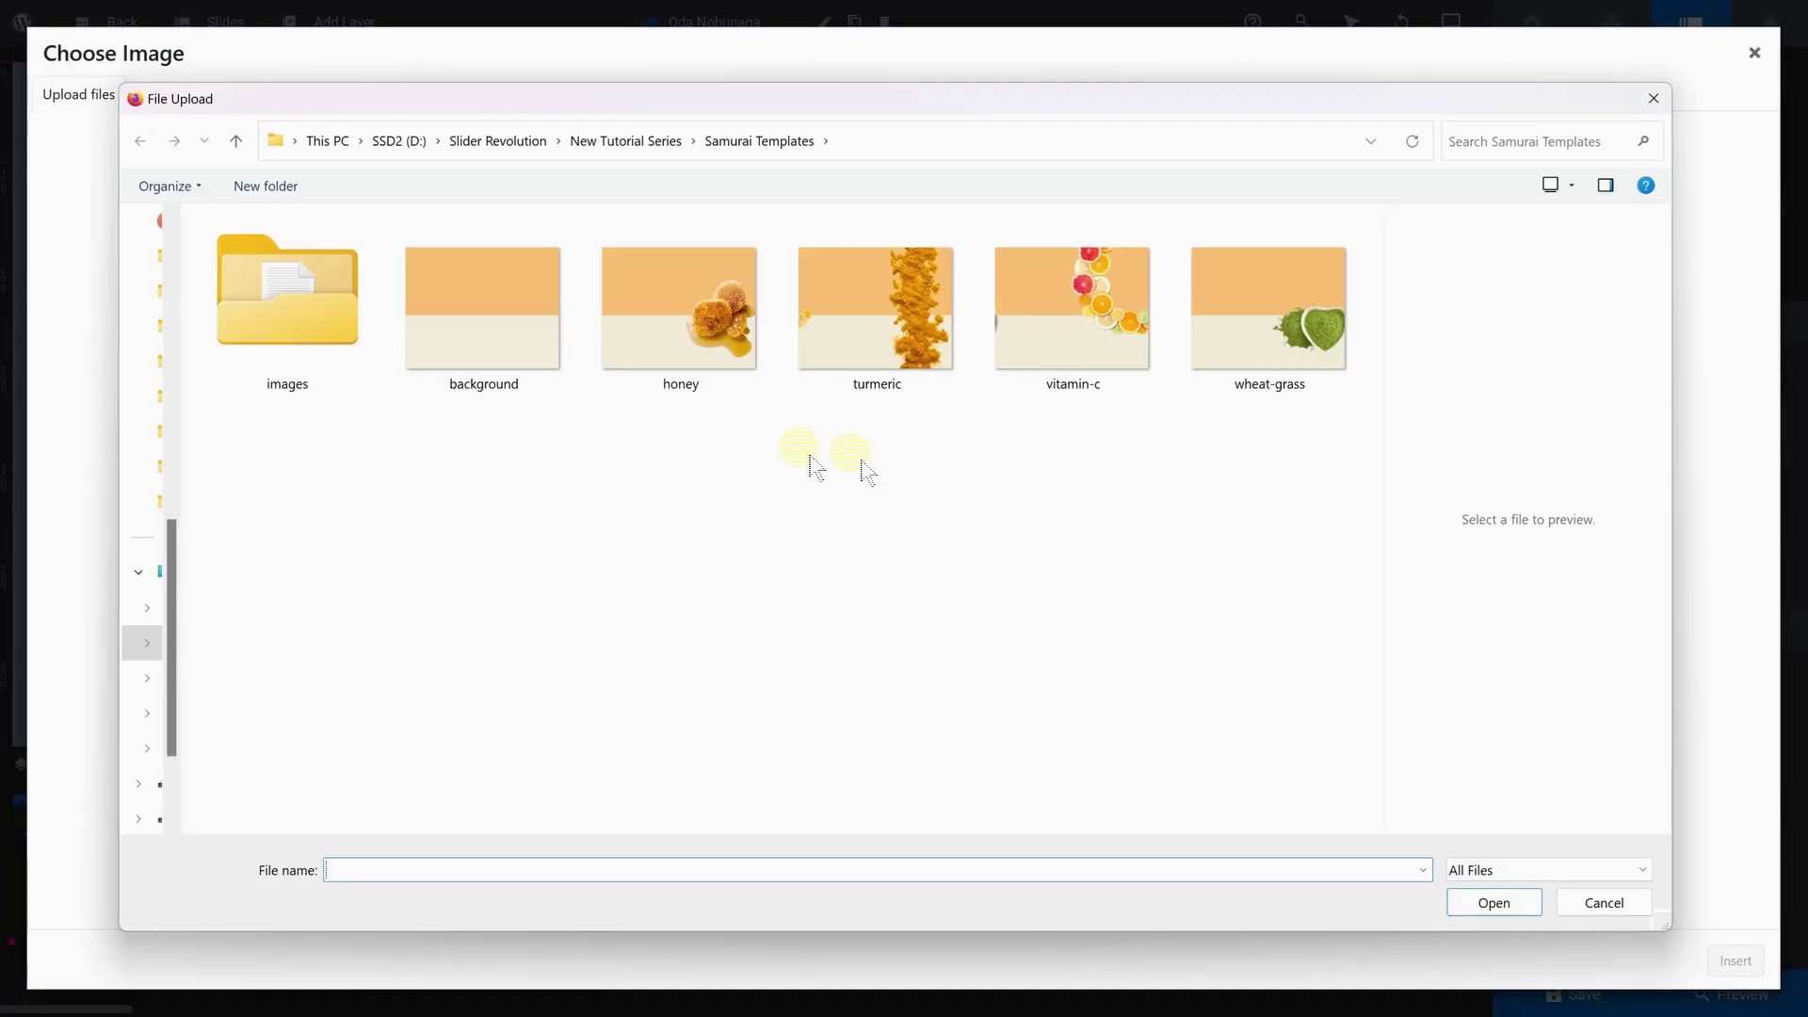
click(499, 317)
ctrl+click(670, 338)
ctrl+click(860, 331)
ctrl+click(1145, 334)
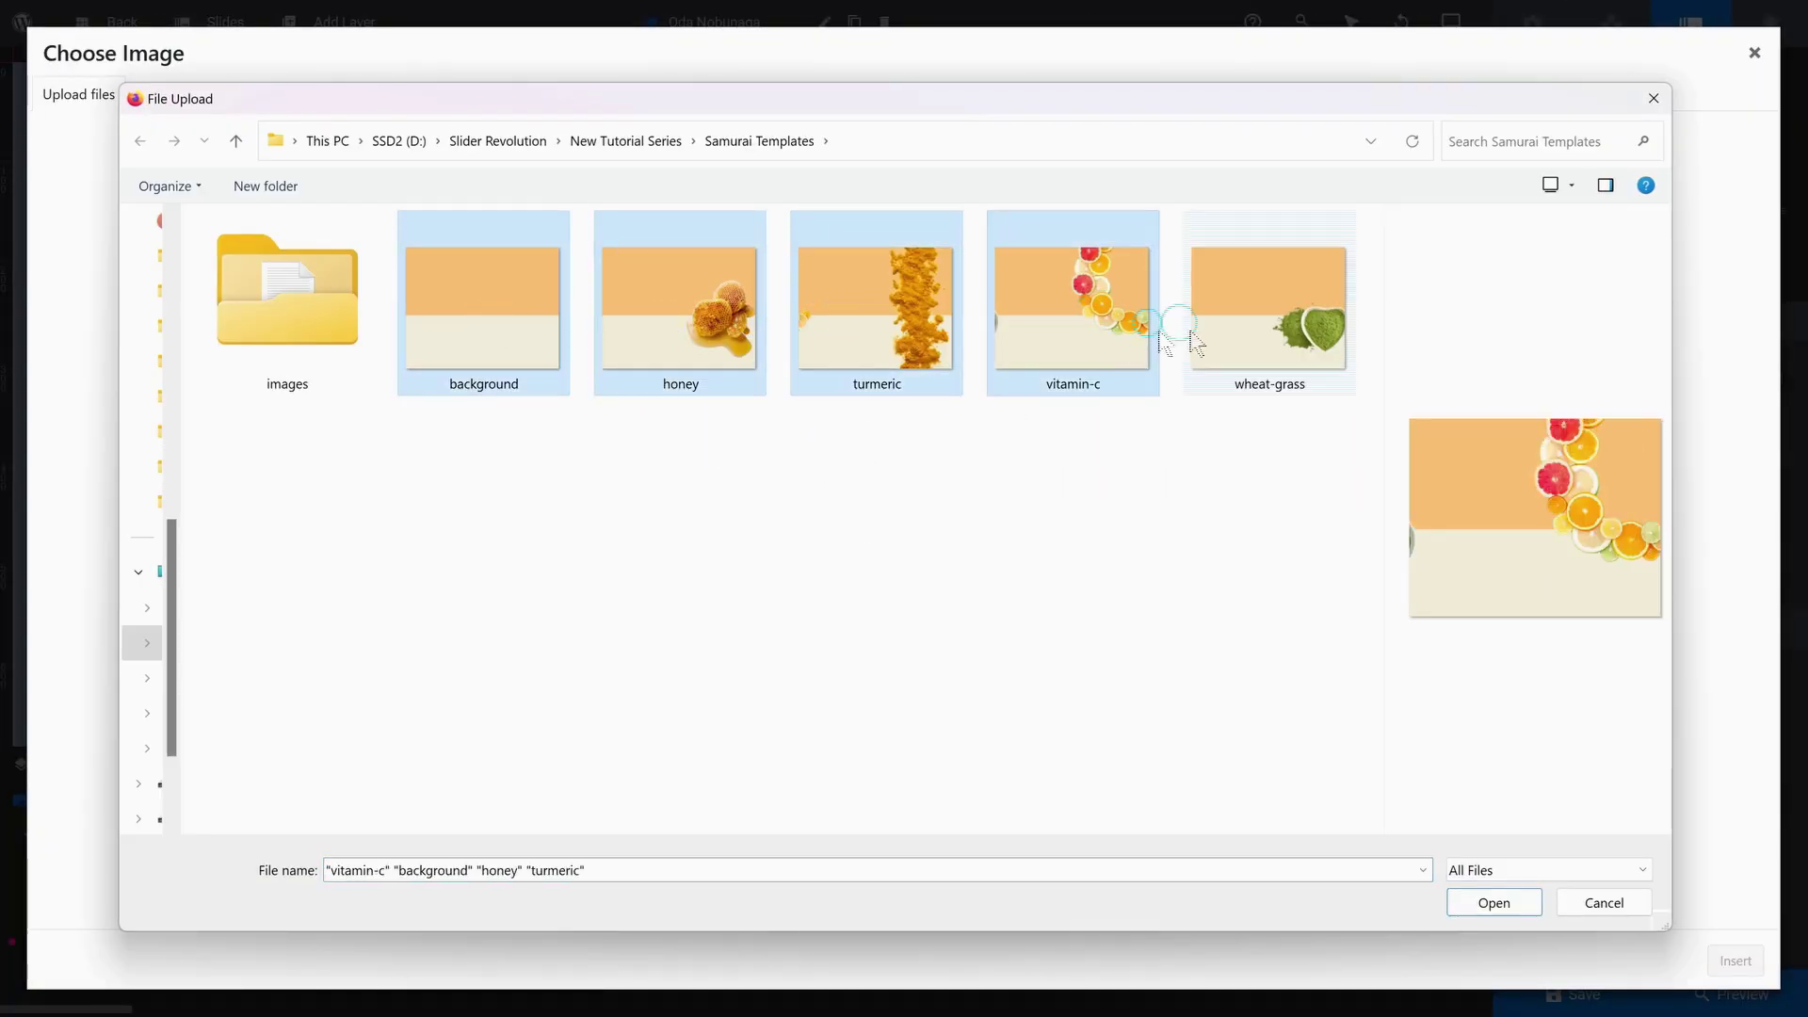
ctrl+click(1262, 372)
click(1493, 901)
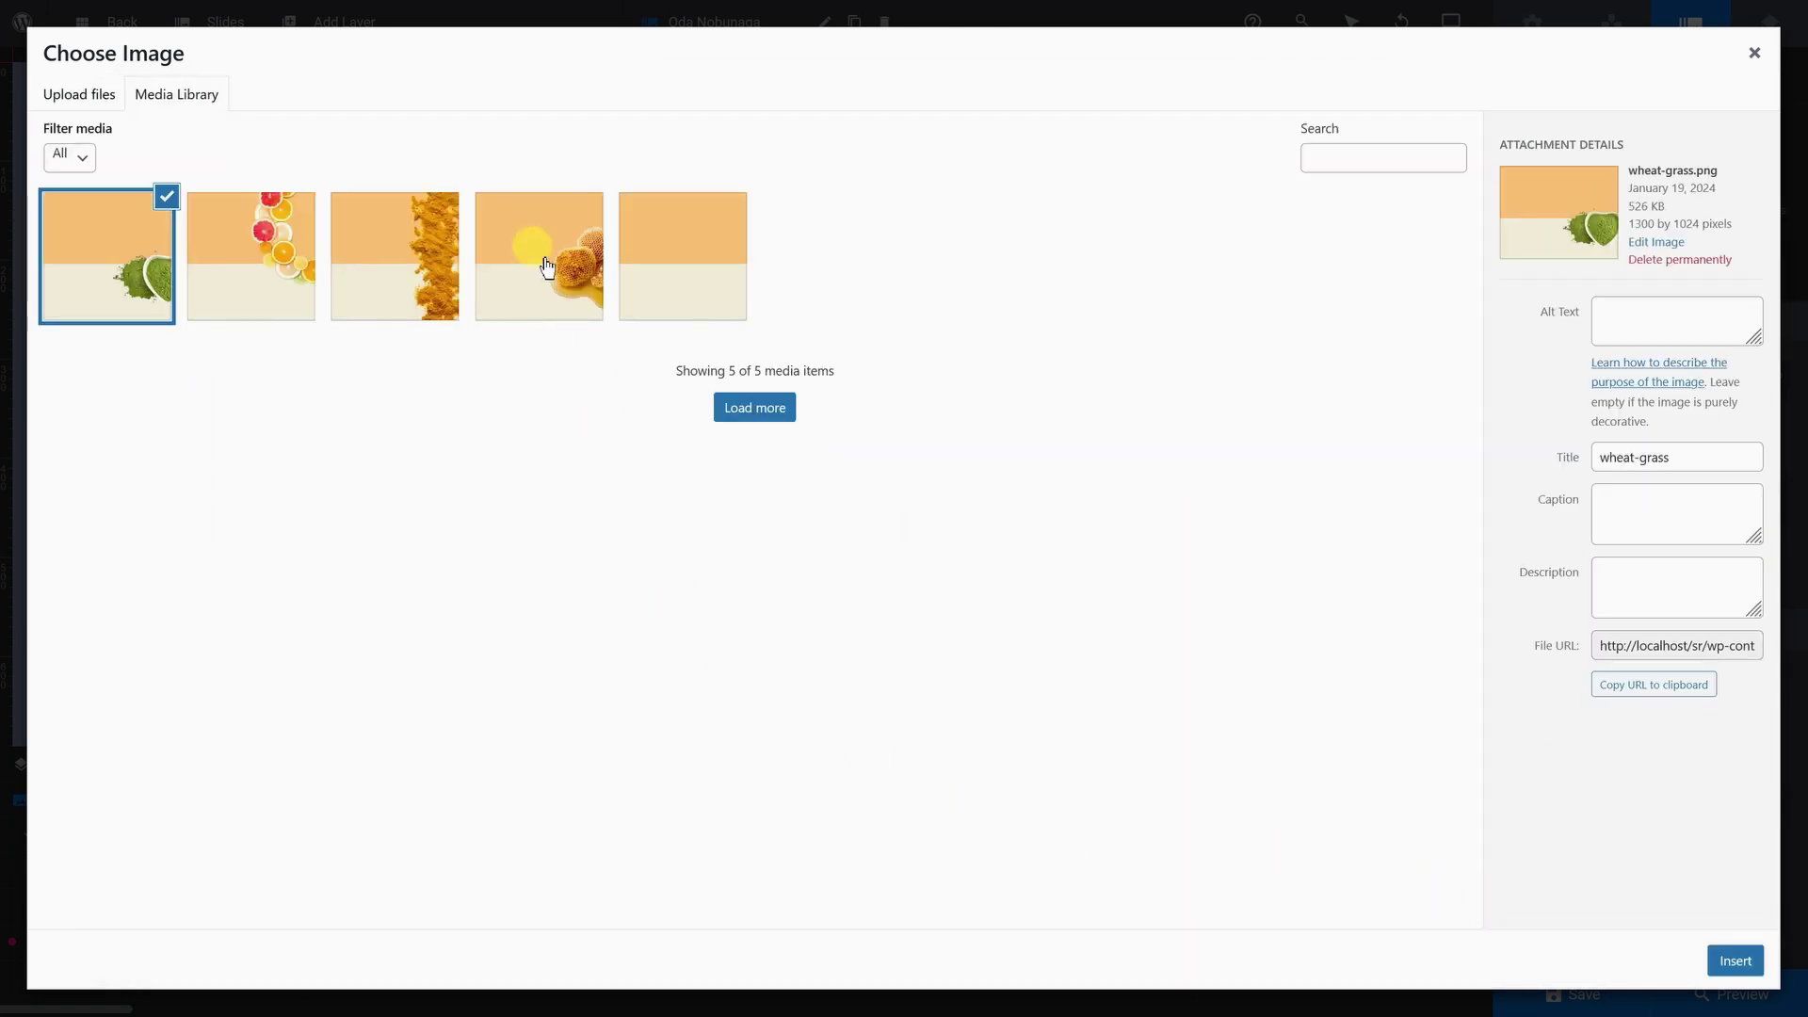
Step: Set honey.png as the first slide's background and rename the slide Honey
click(547, 267)
click(1736, 961)
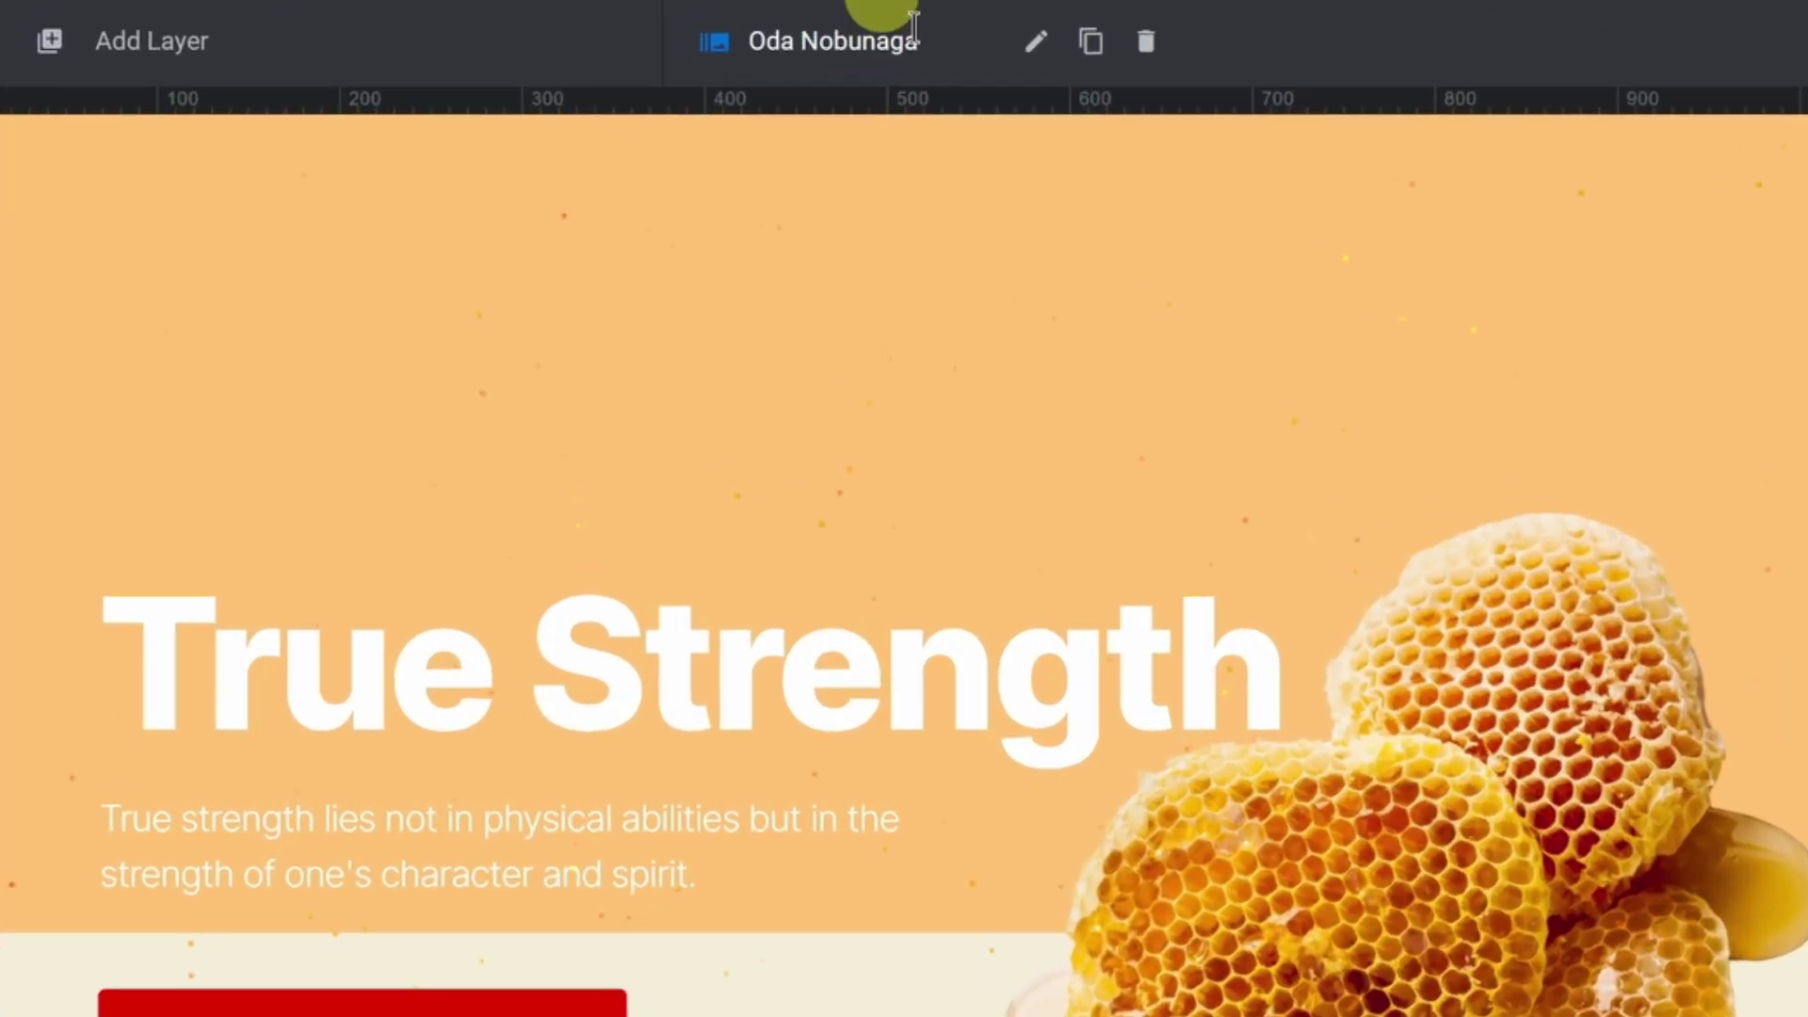
triple_click(913, 21)
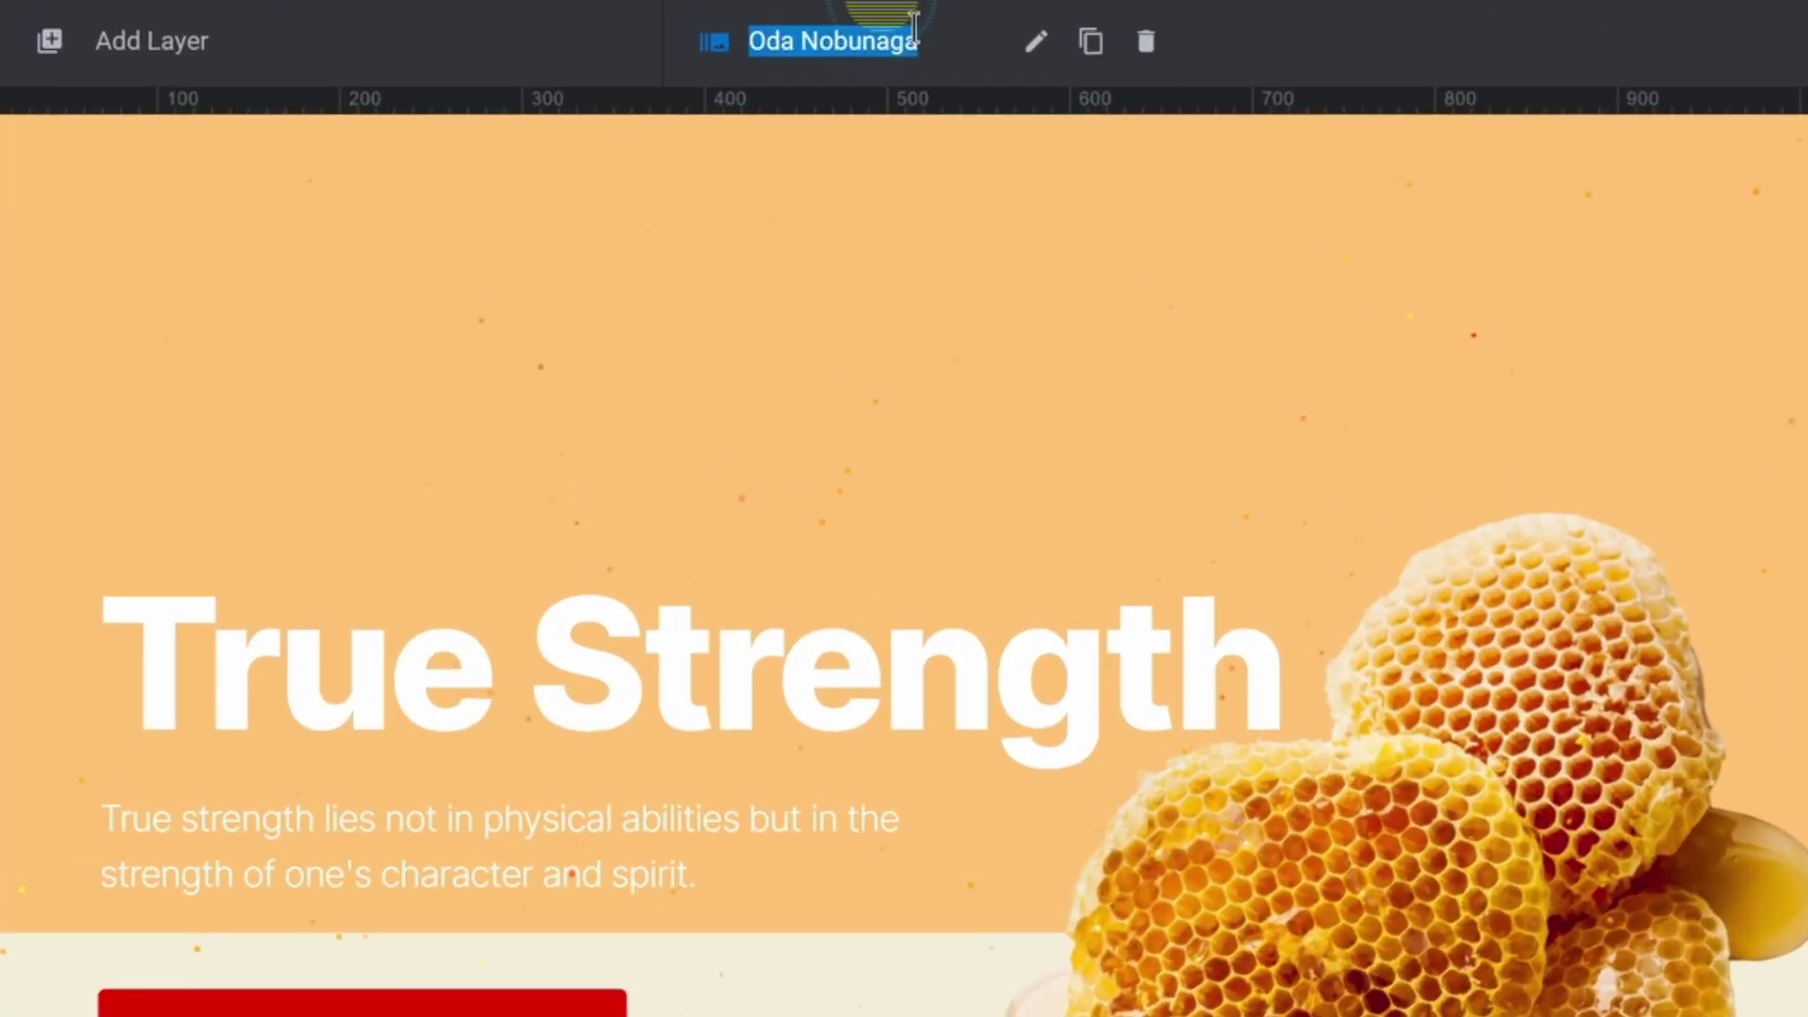
text(Honey)
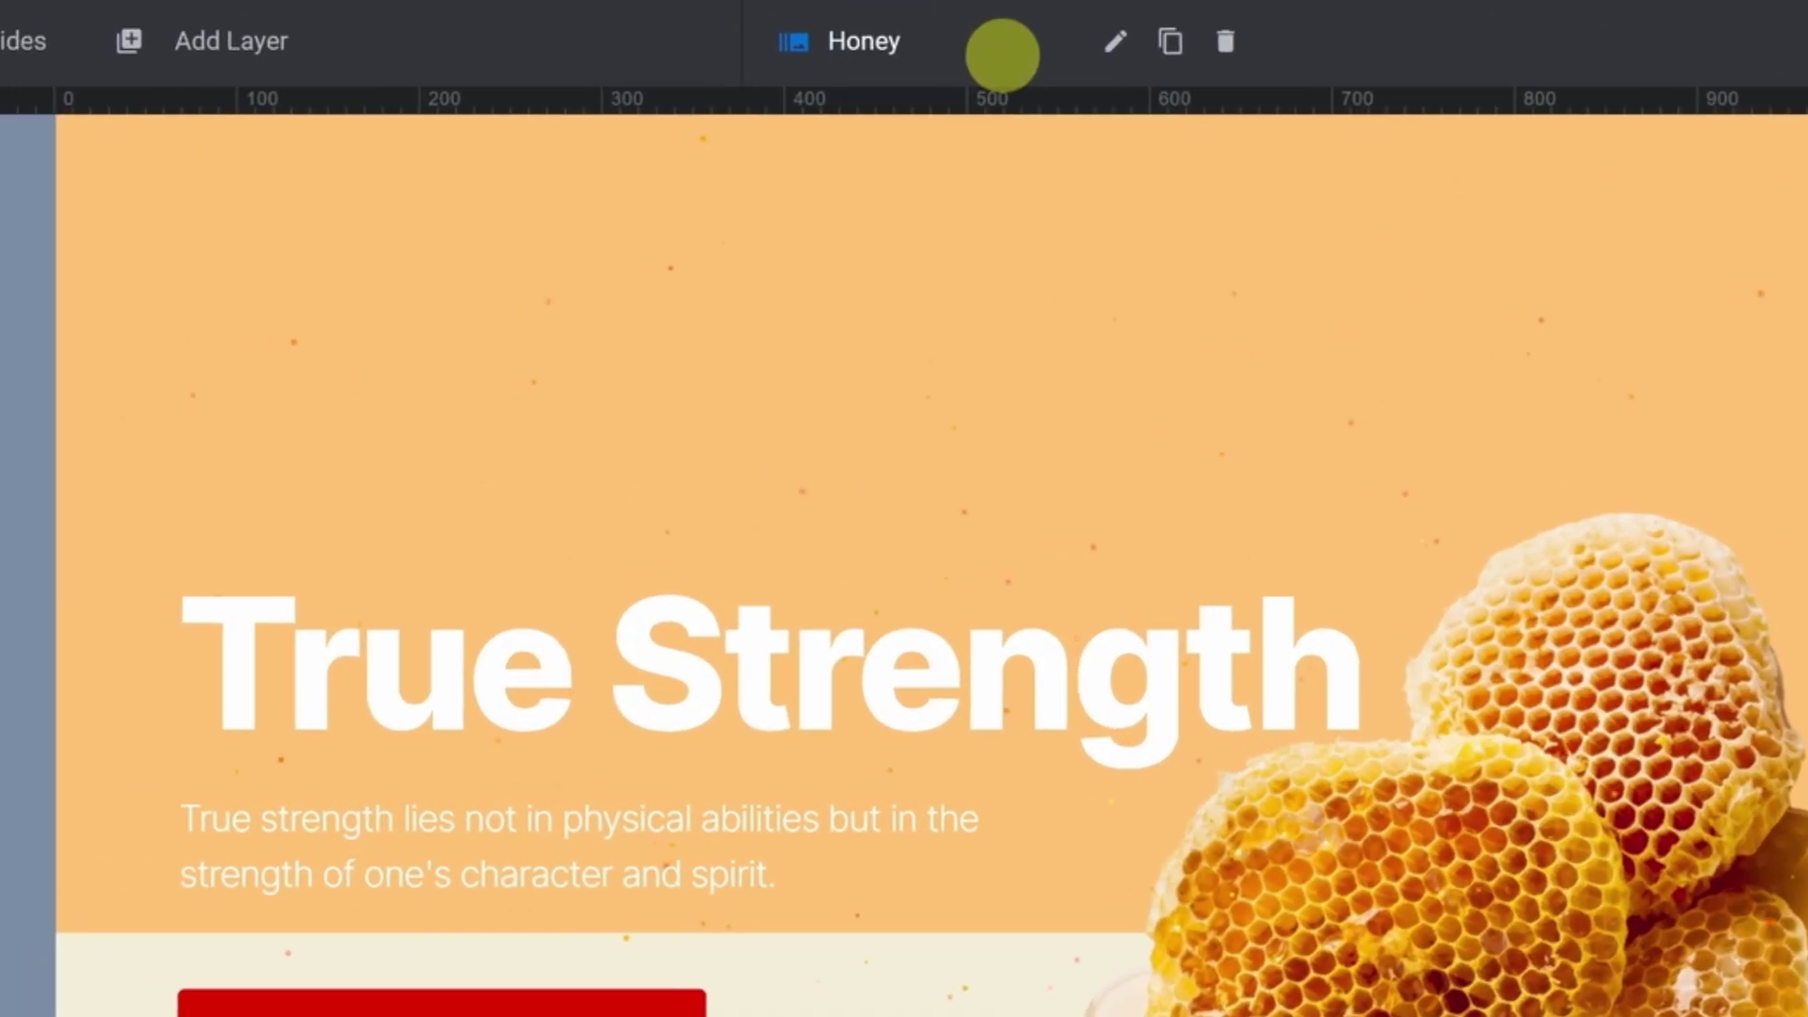
click(325, 45)
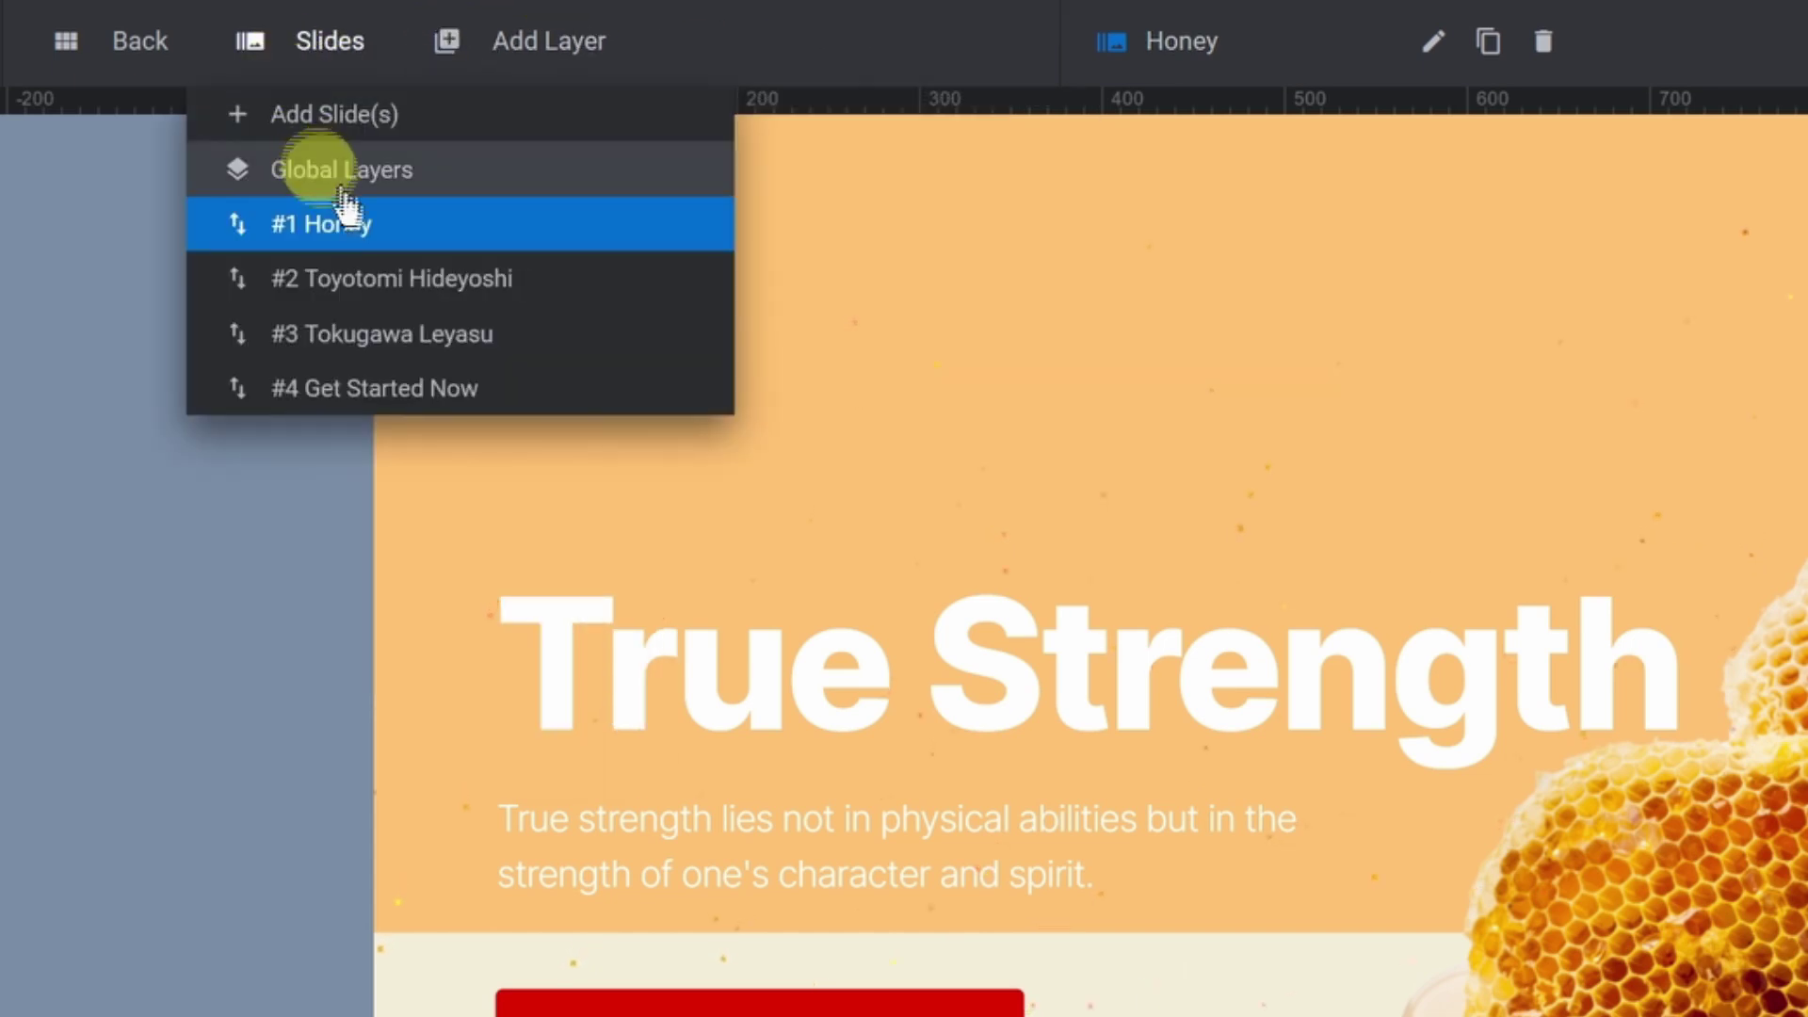
mouse_move(381, 234)
click(278, 235)
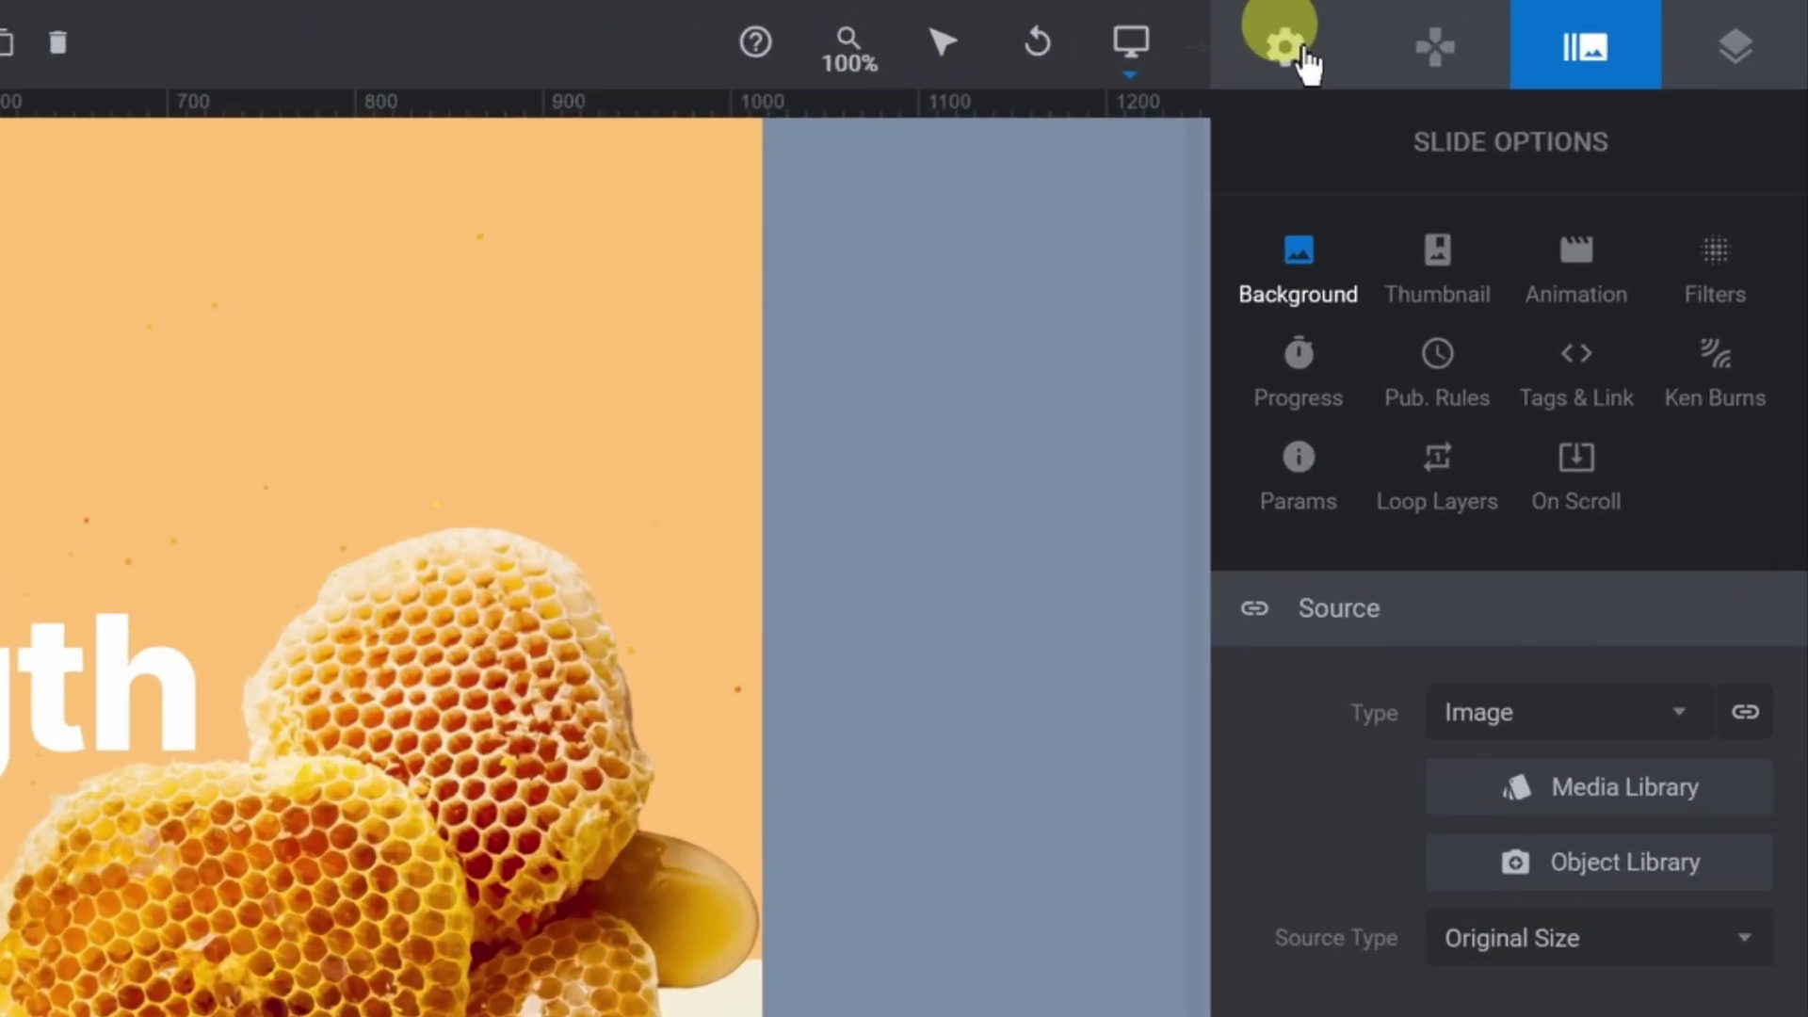
Step: Enable the module background image in Layout settings and set it to background.png
click(1285, 47)
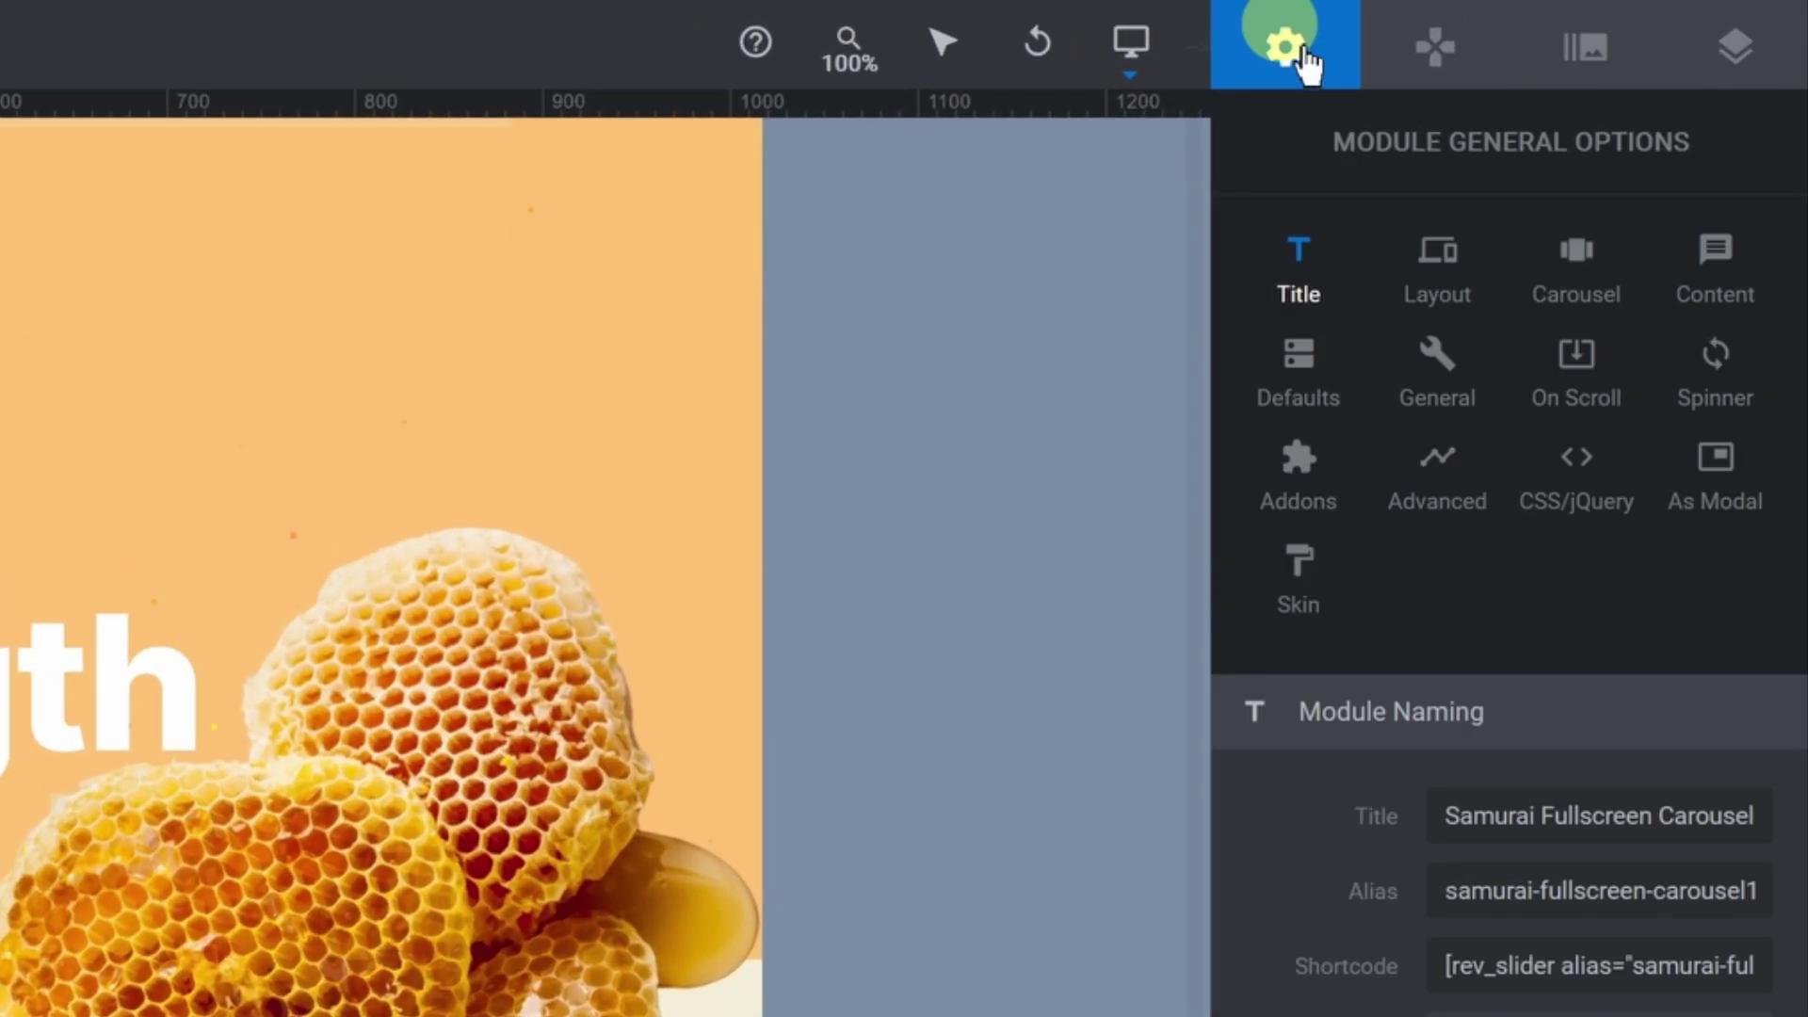
click(1438, 277)
scroll(1376, 719, down, 15)
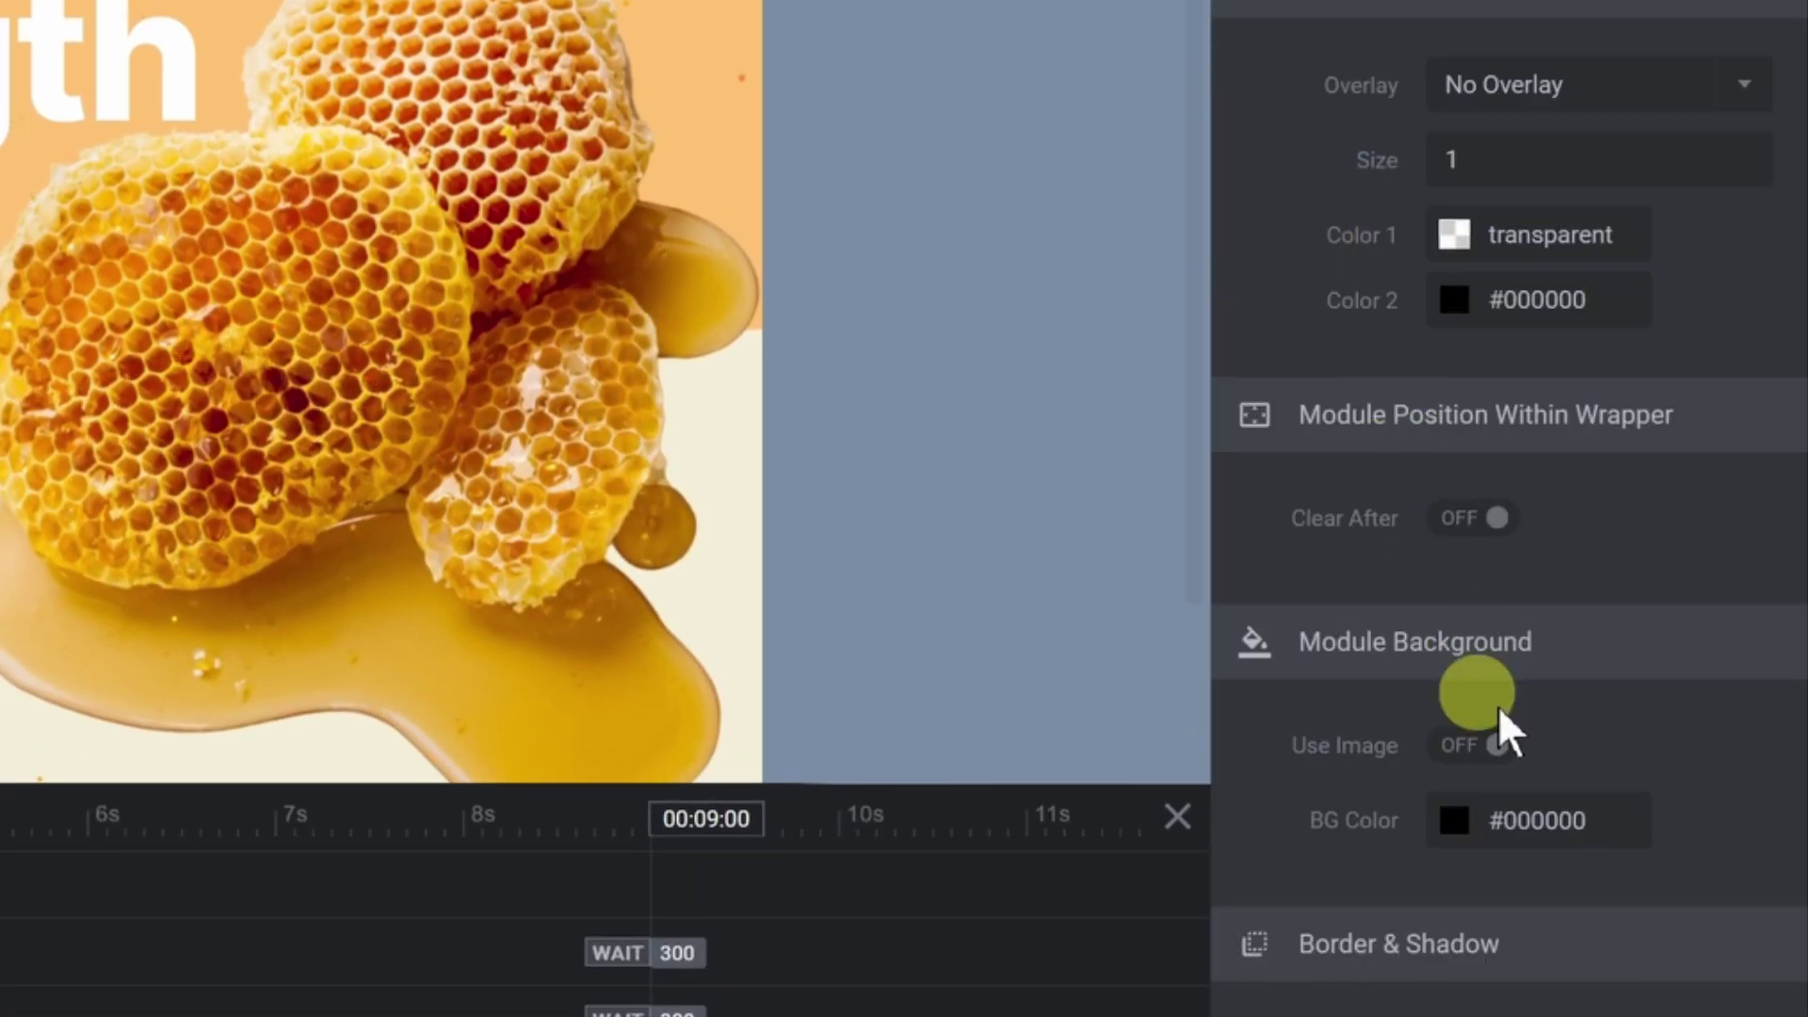
click(1461, 745)
scroll(1457, 753, down, 2)
click(1460, 768)
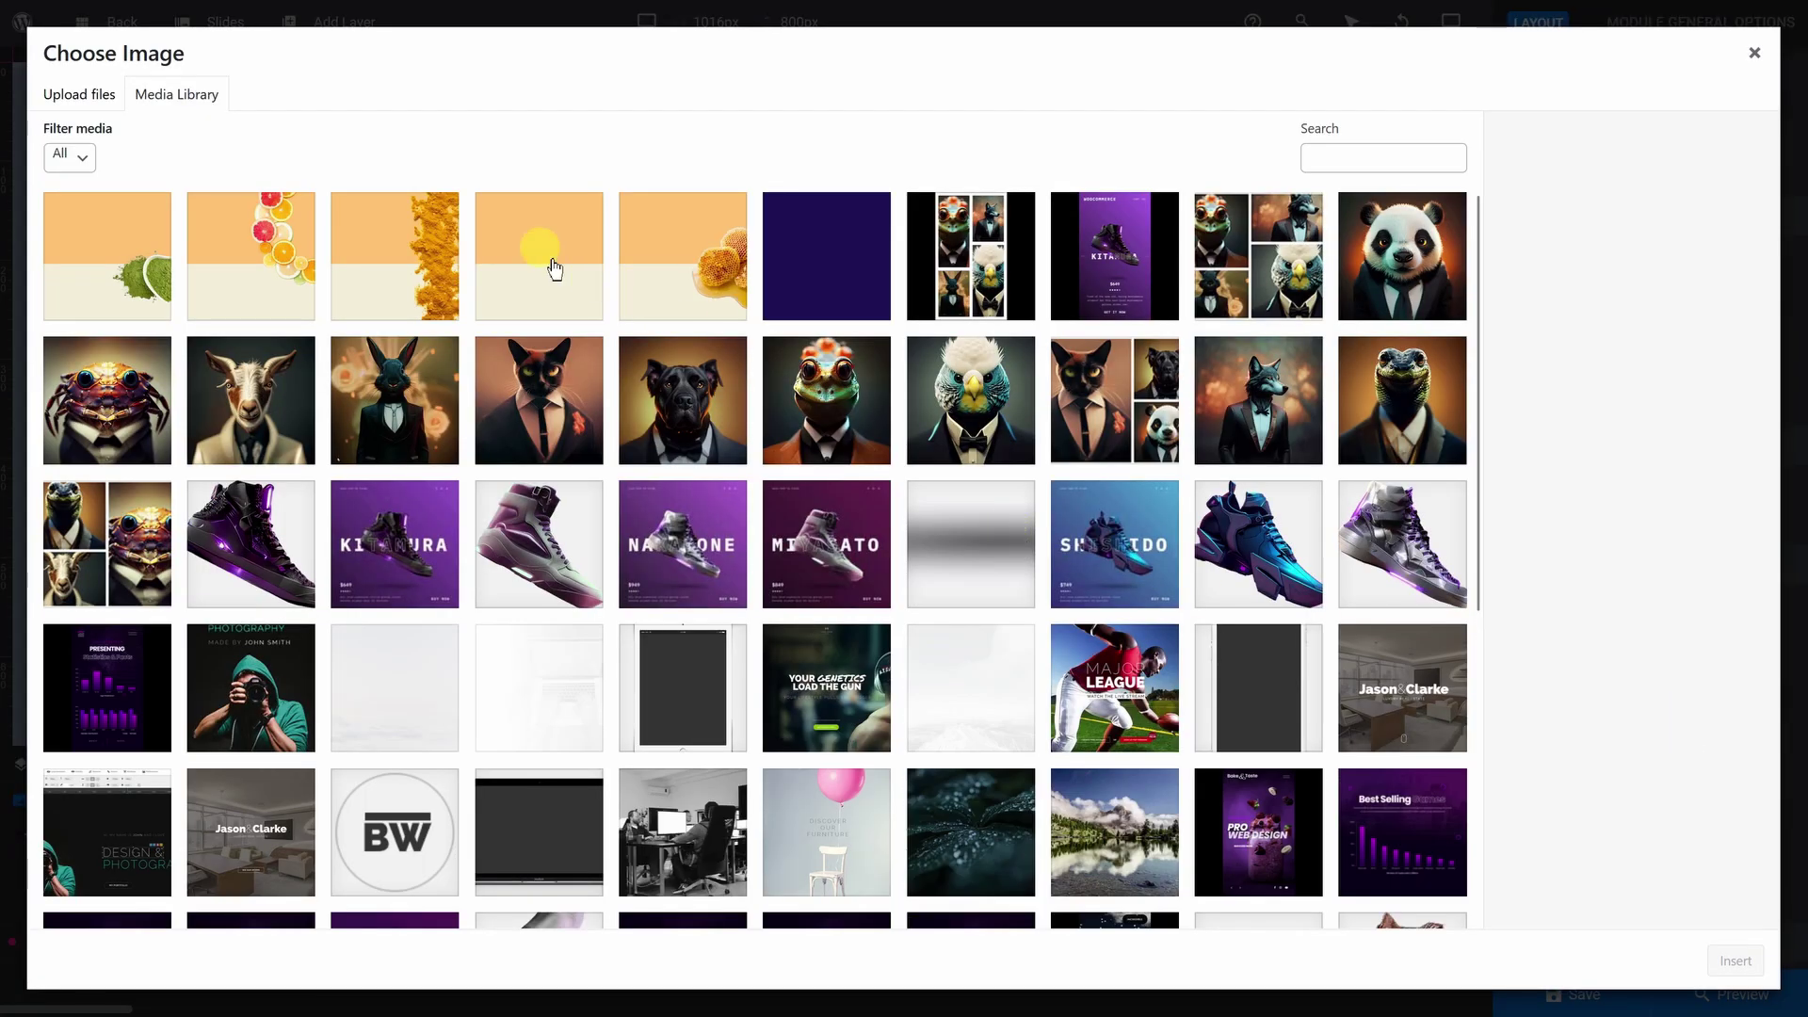
click(555, 269)
click(1755, 958)
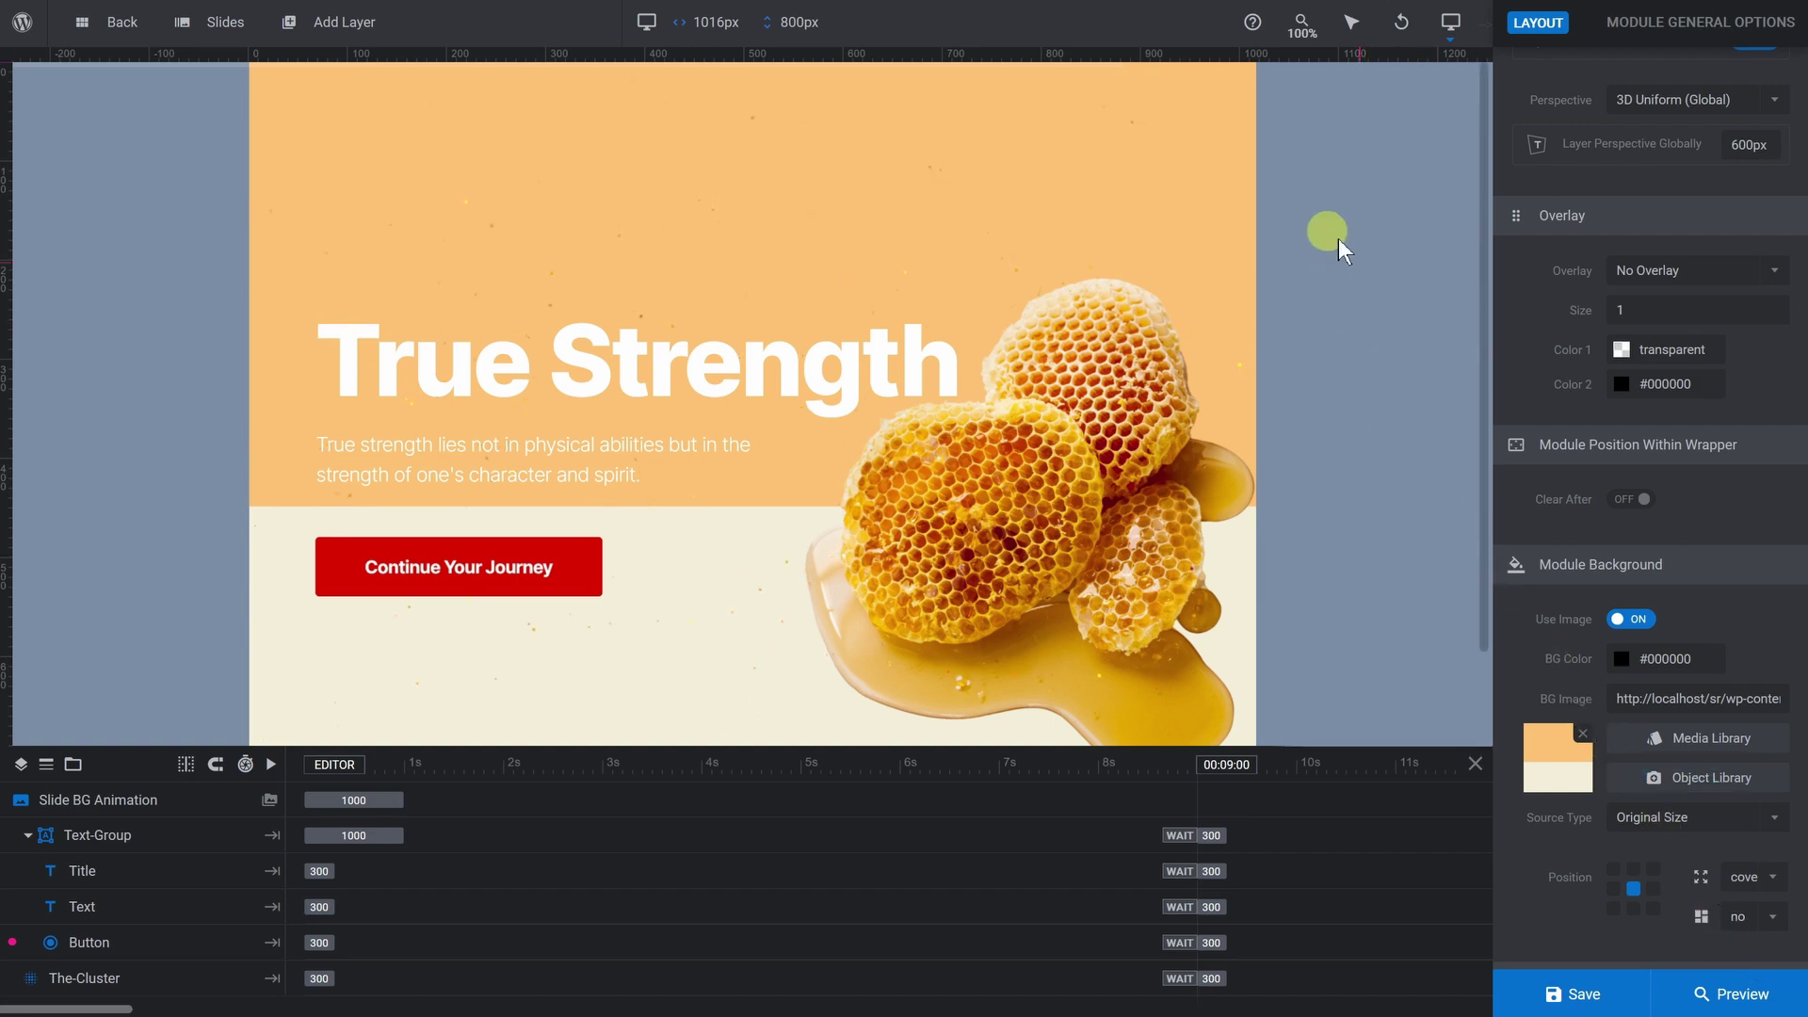
mouse_move(1298, 37)
mouse_move(1294, 69)
mouse_down()
mouse_move(1221, 75)
mouse_move(1328, 83)
mouse_move(1261, 90)
mouse_move(1291, 99)
mouse_up()
Step: Save the module and preview it, swiping through all slides back to True Strength
click(1558, 990)
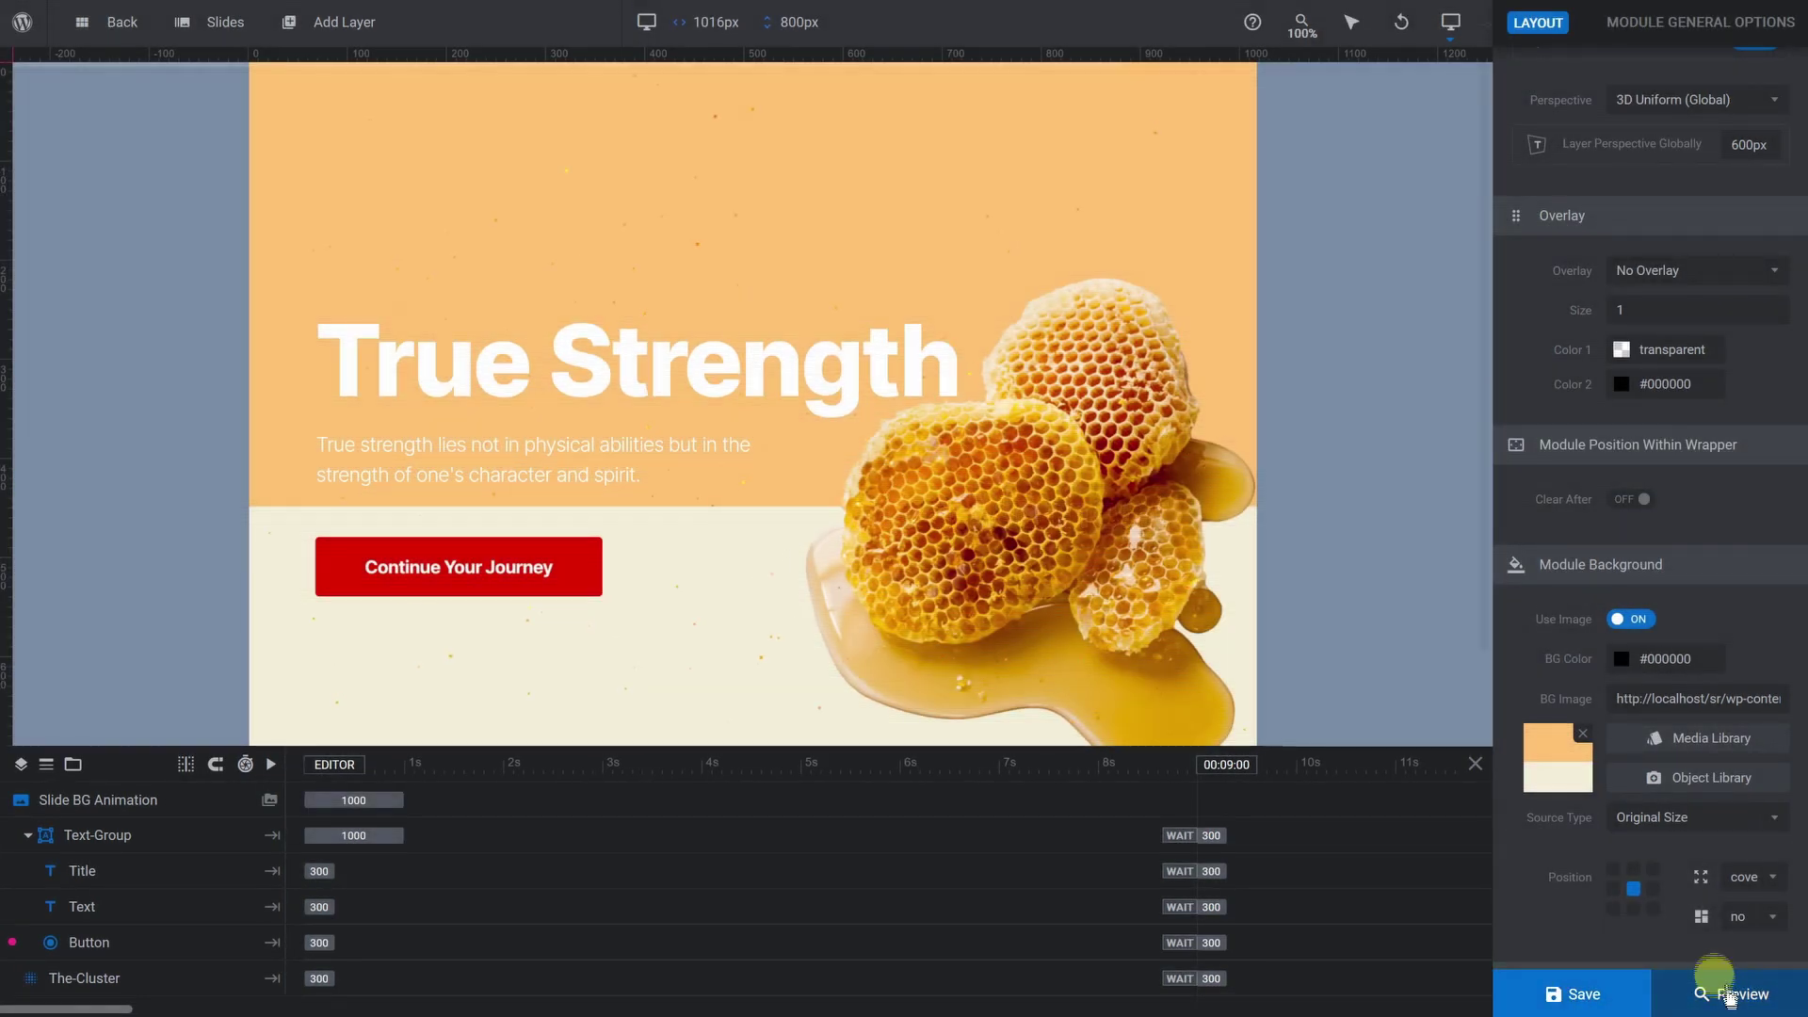
click(1731, 996)
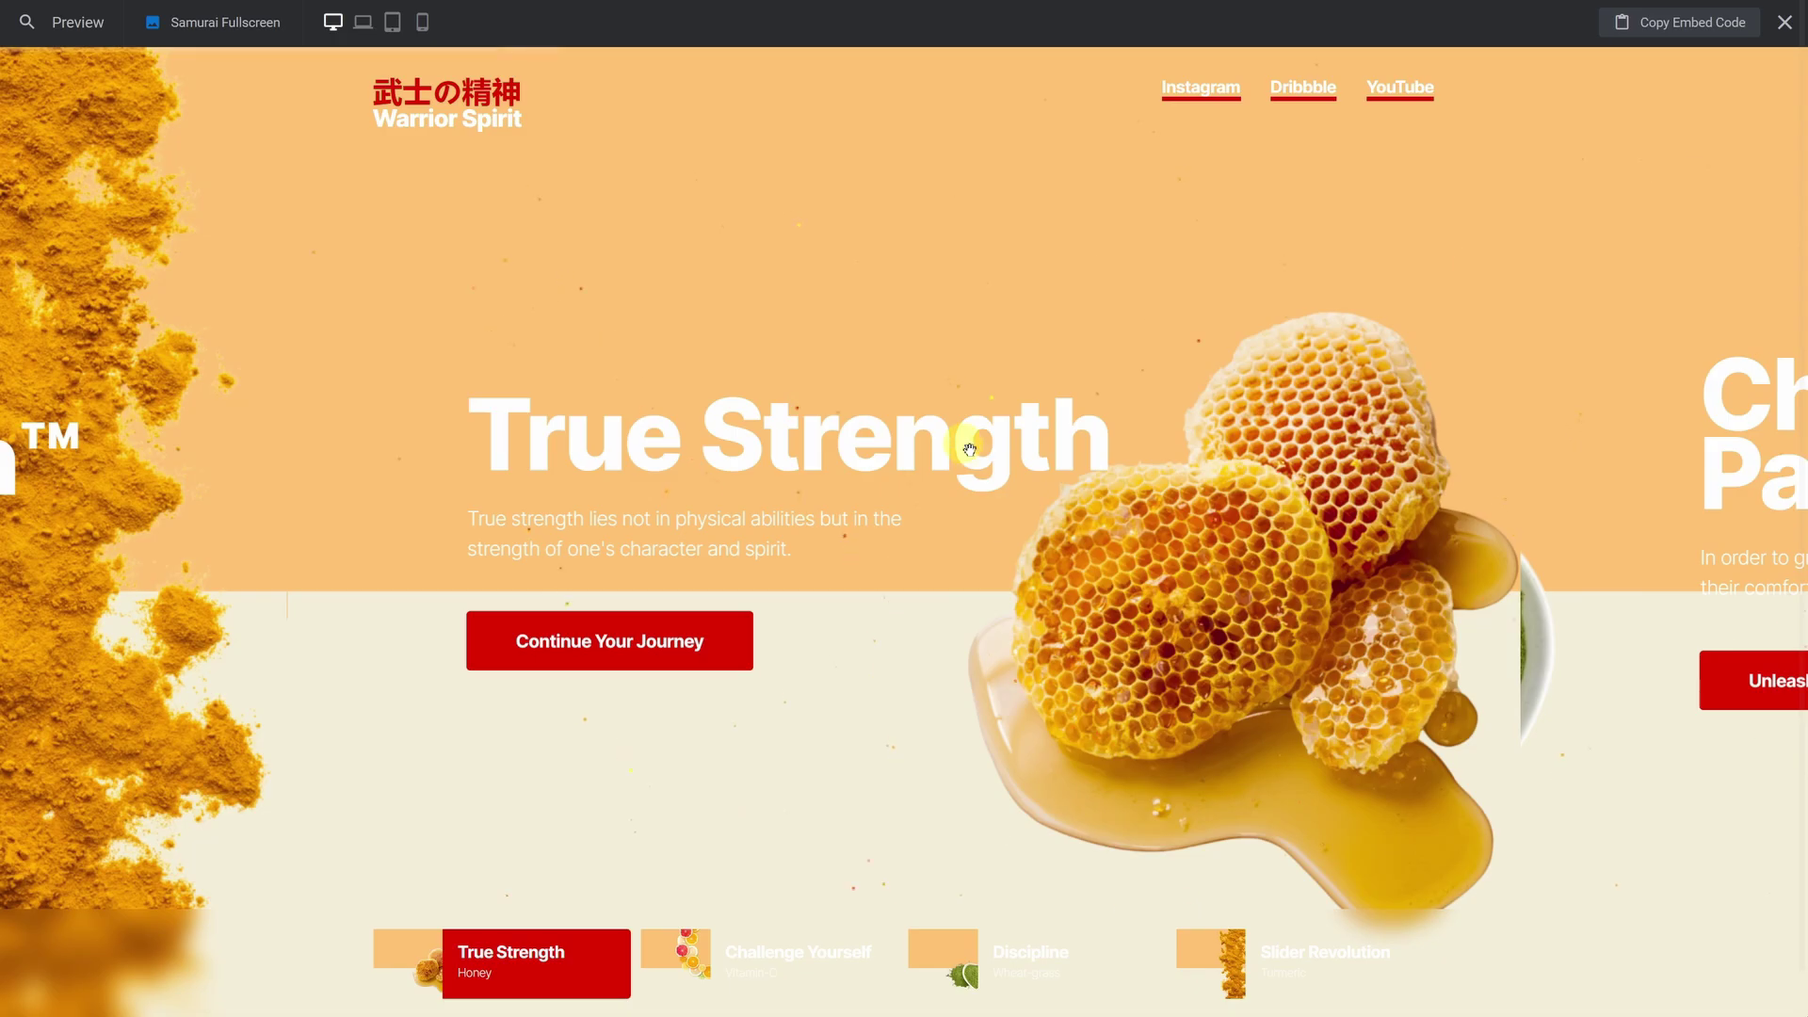
drag(969, 449, 404, 436)
drag(936, 472, 444, 501)
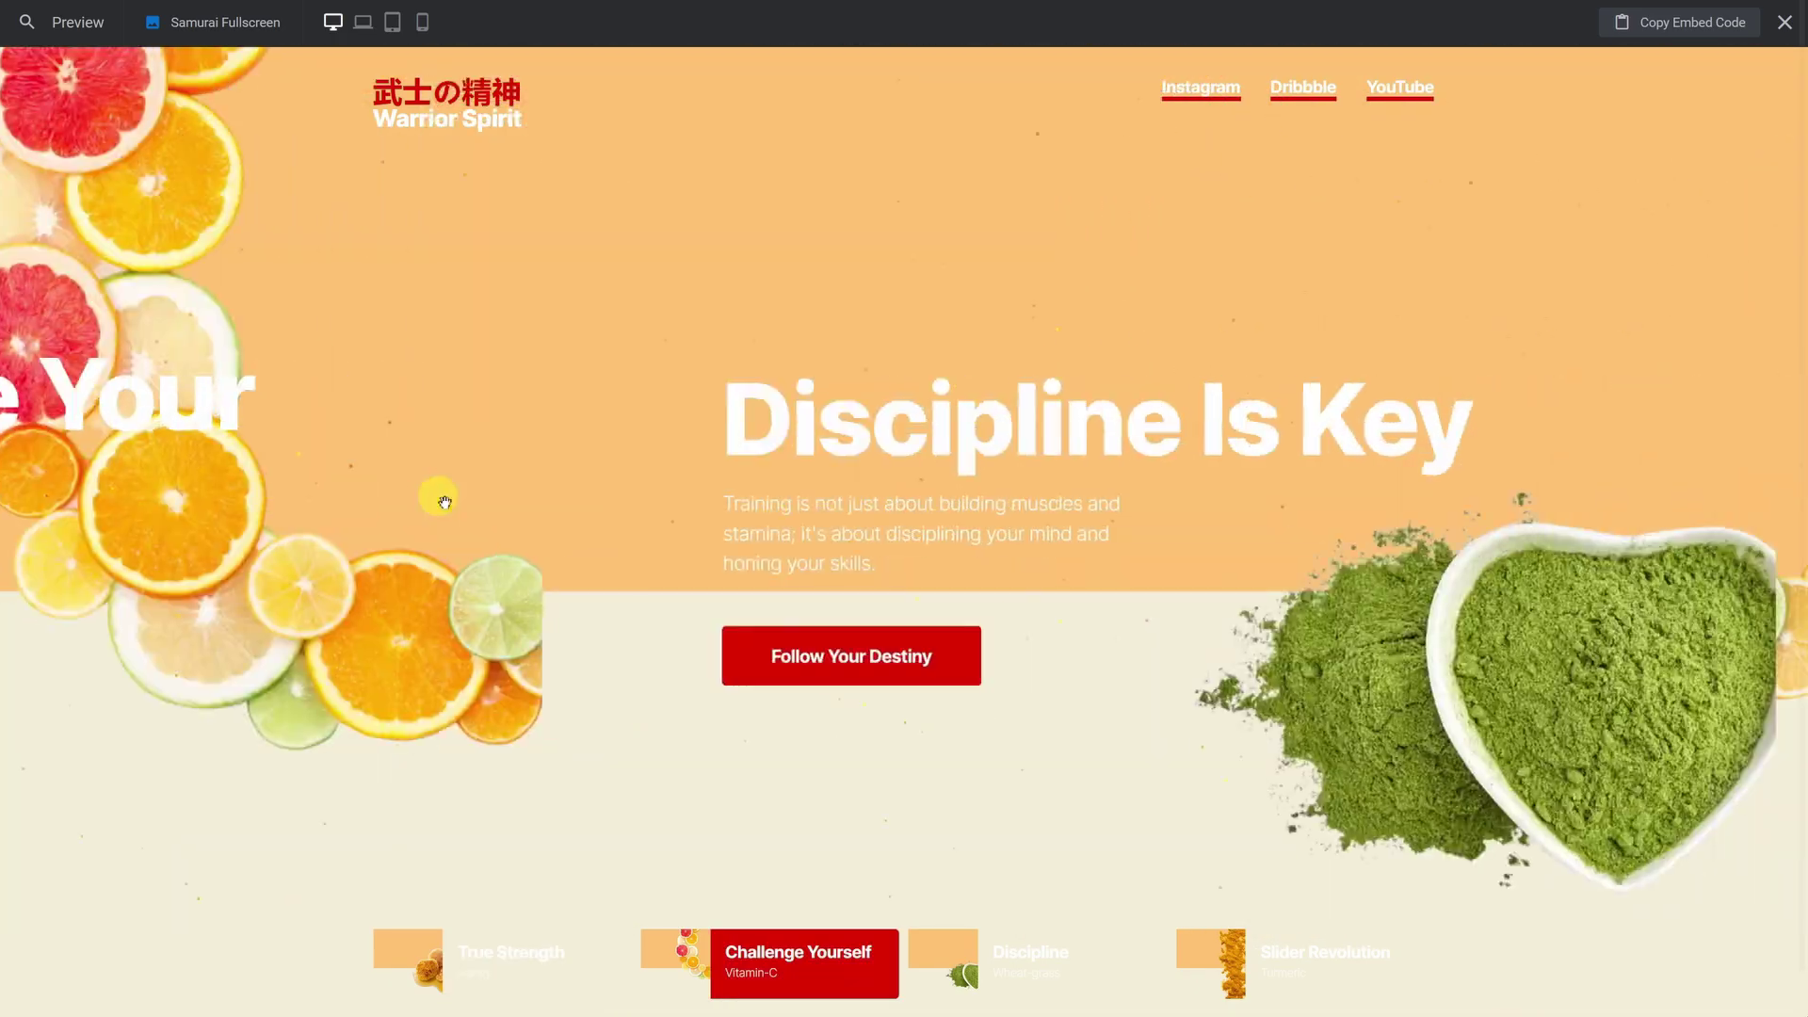
drag(875, 480, 491, 504)
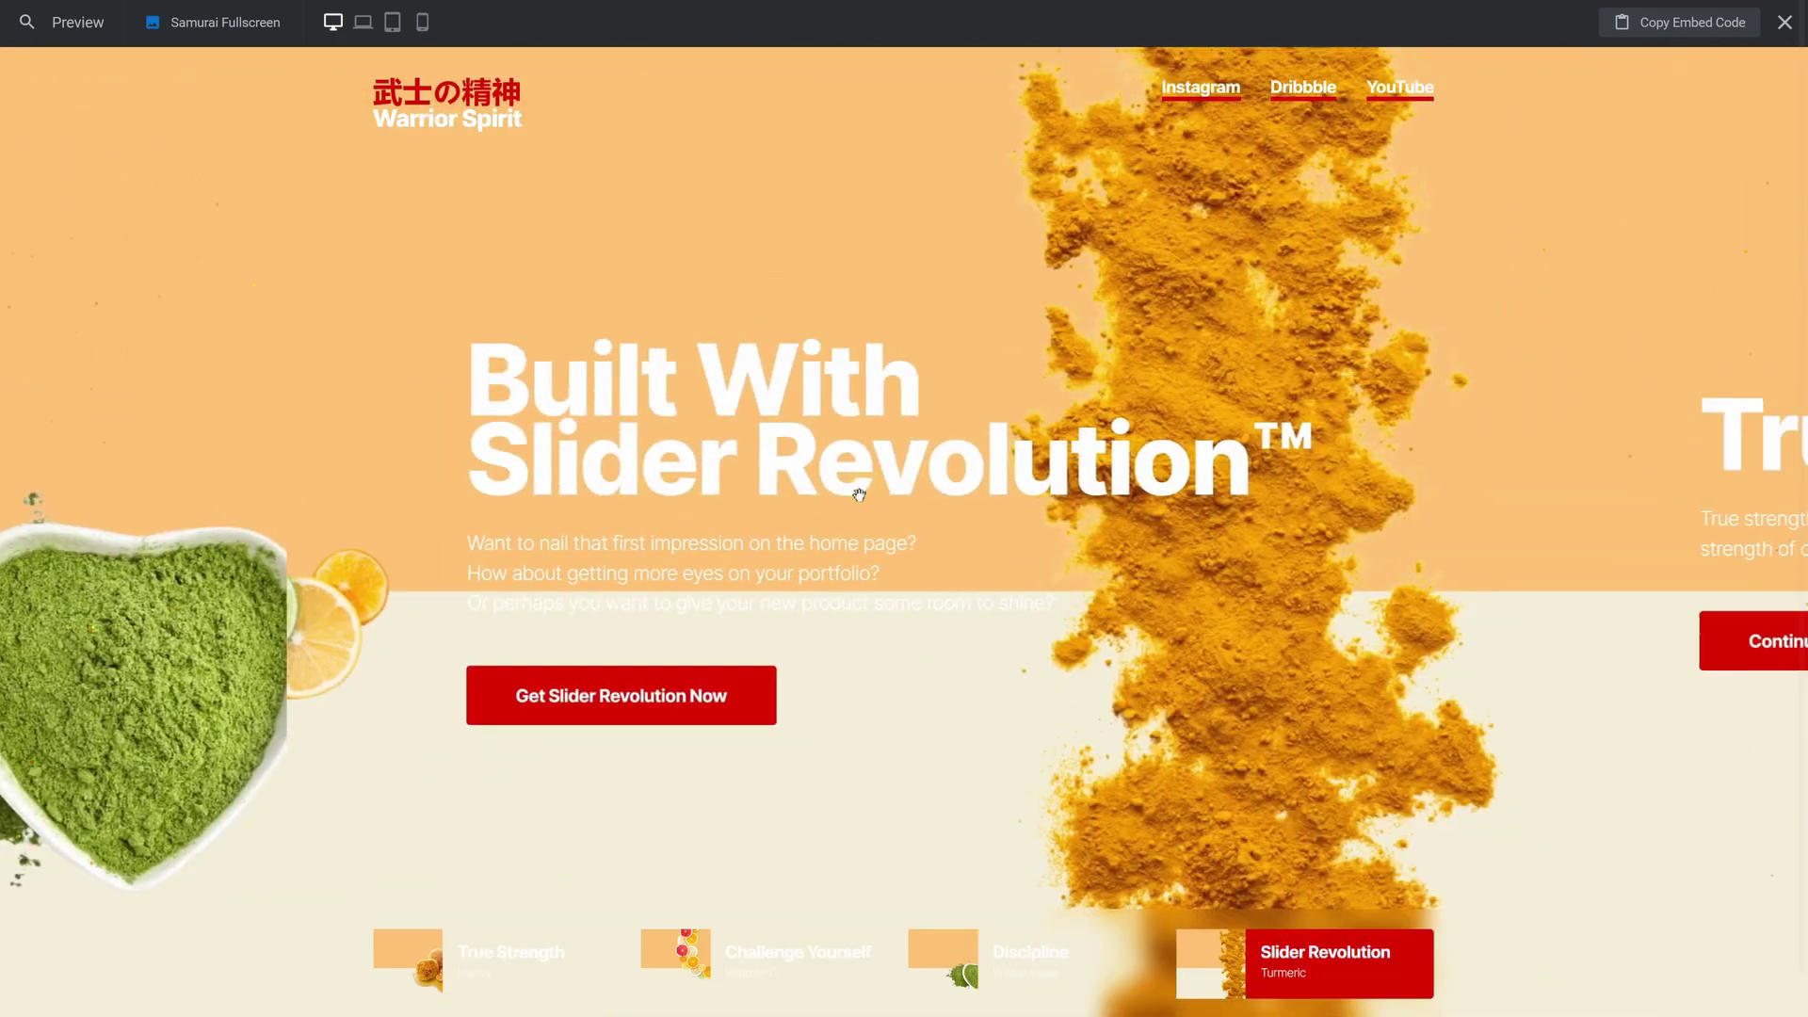
drag(859, 495, 468, 508)
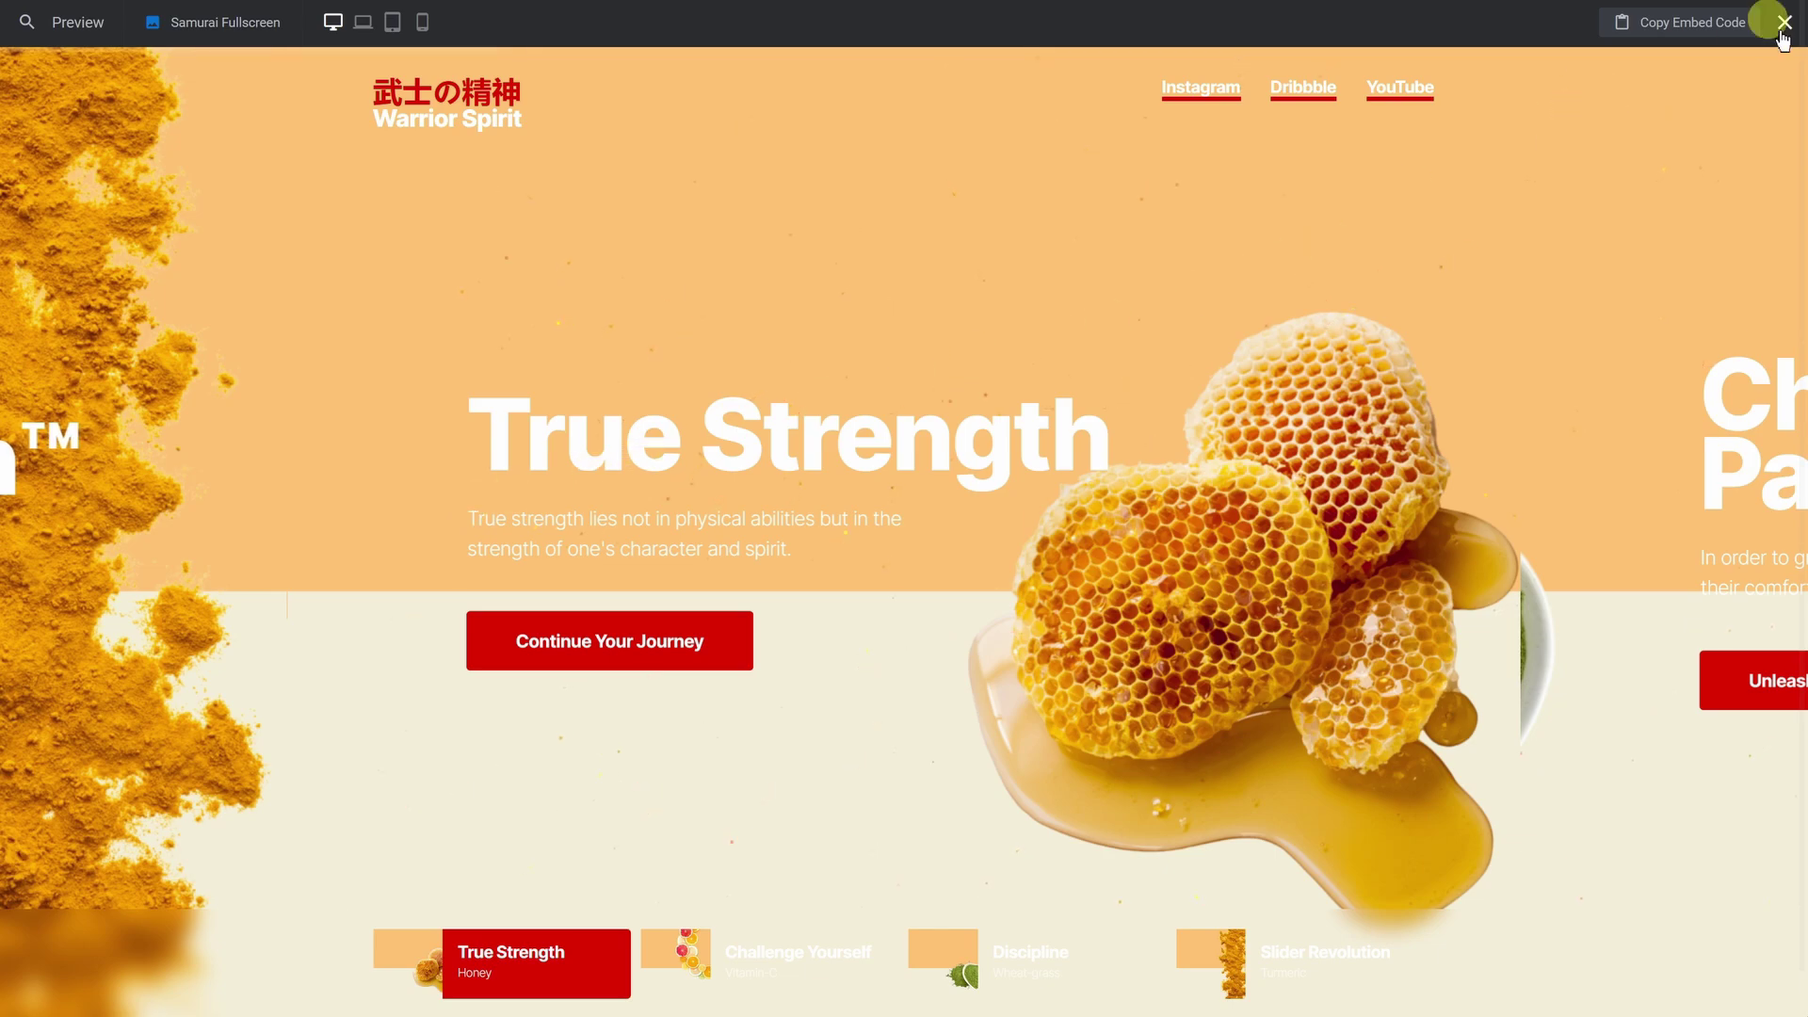
click(1783, 24)
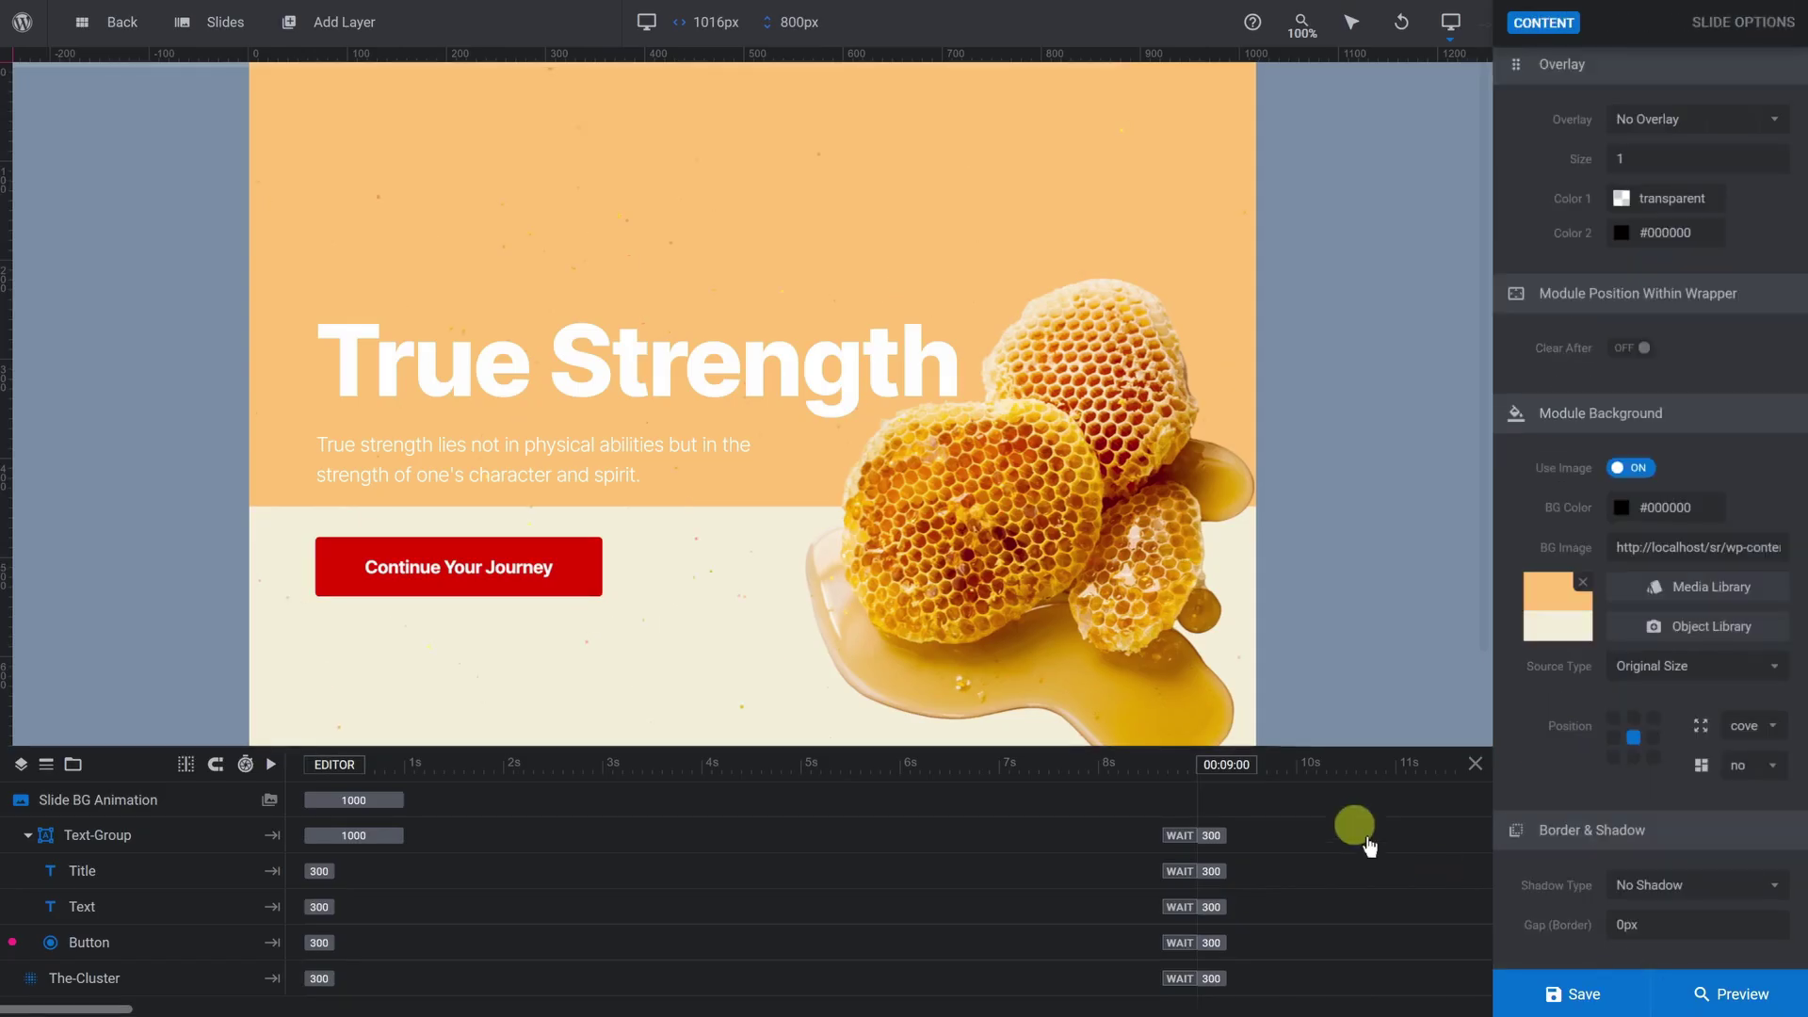
Step: Change the first slide's title text to Honey
click(513, 371)
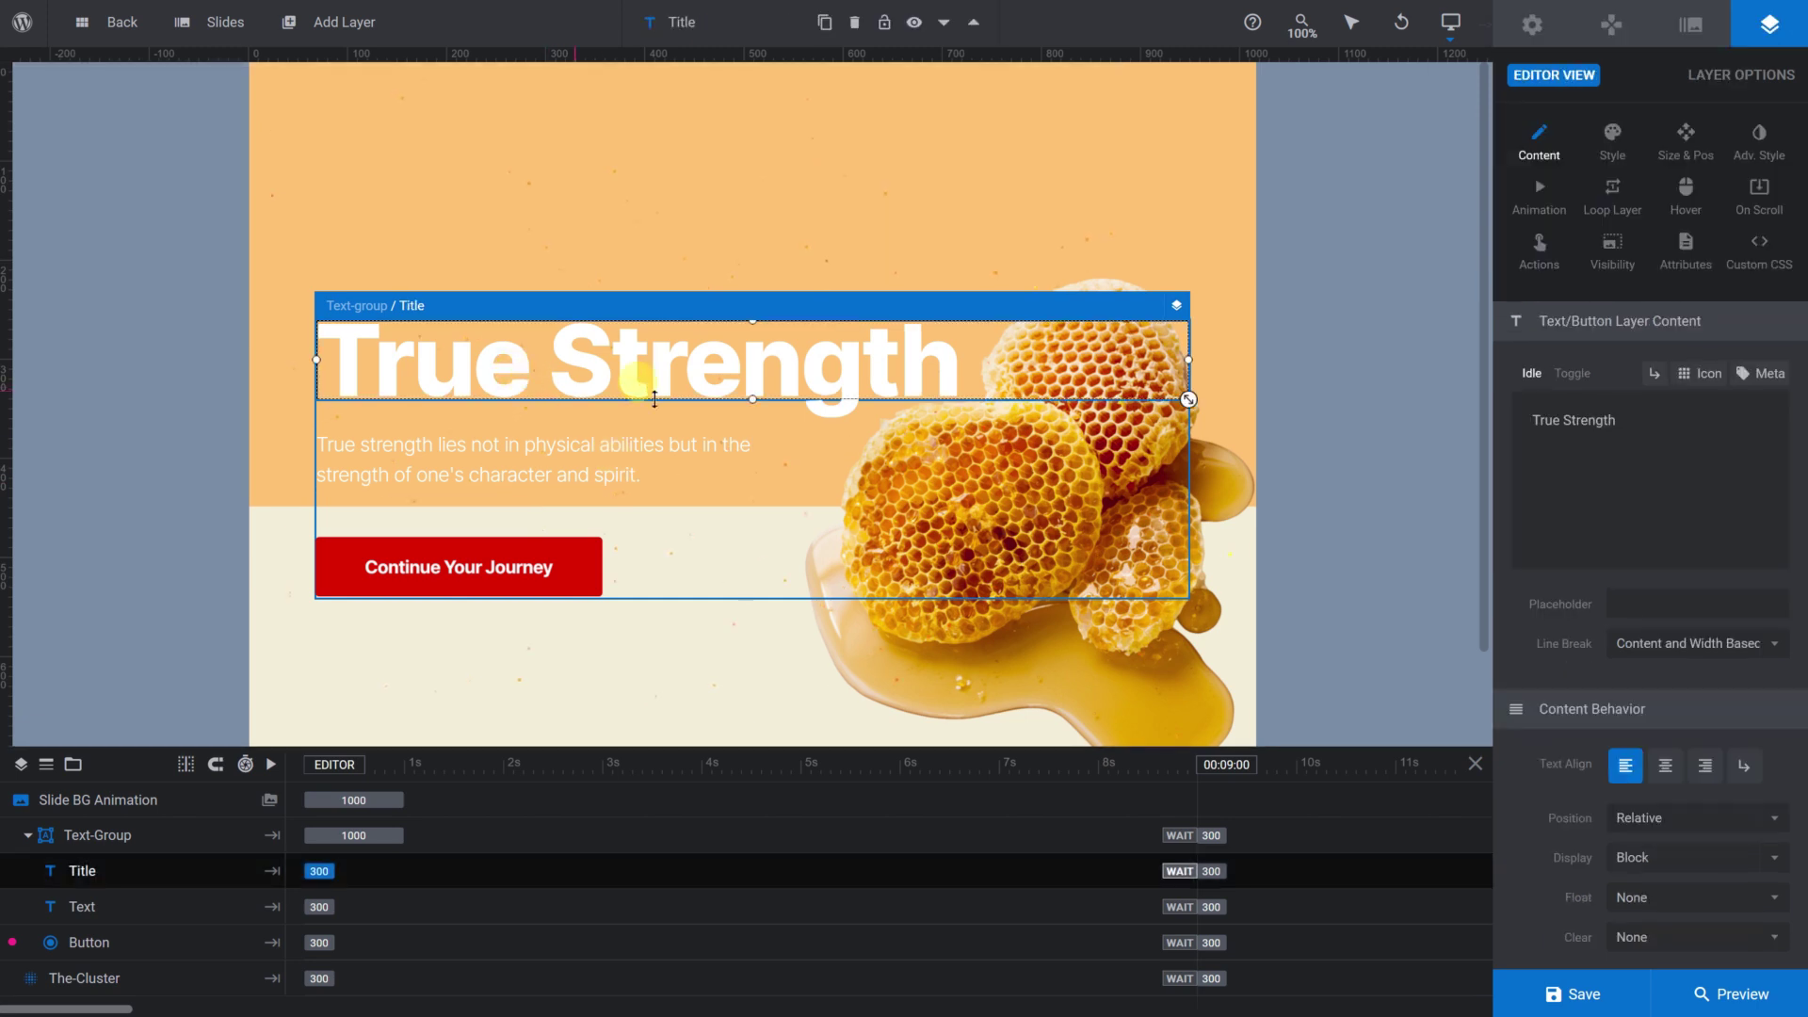
drag(1612, 418, 1412, 407)
text(Honey)
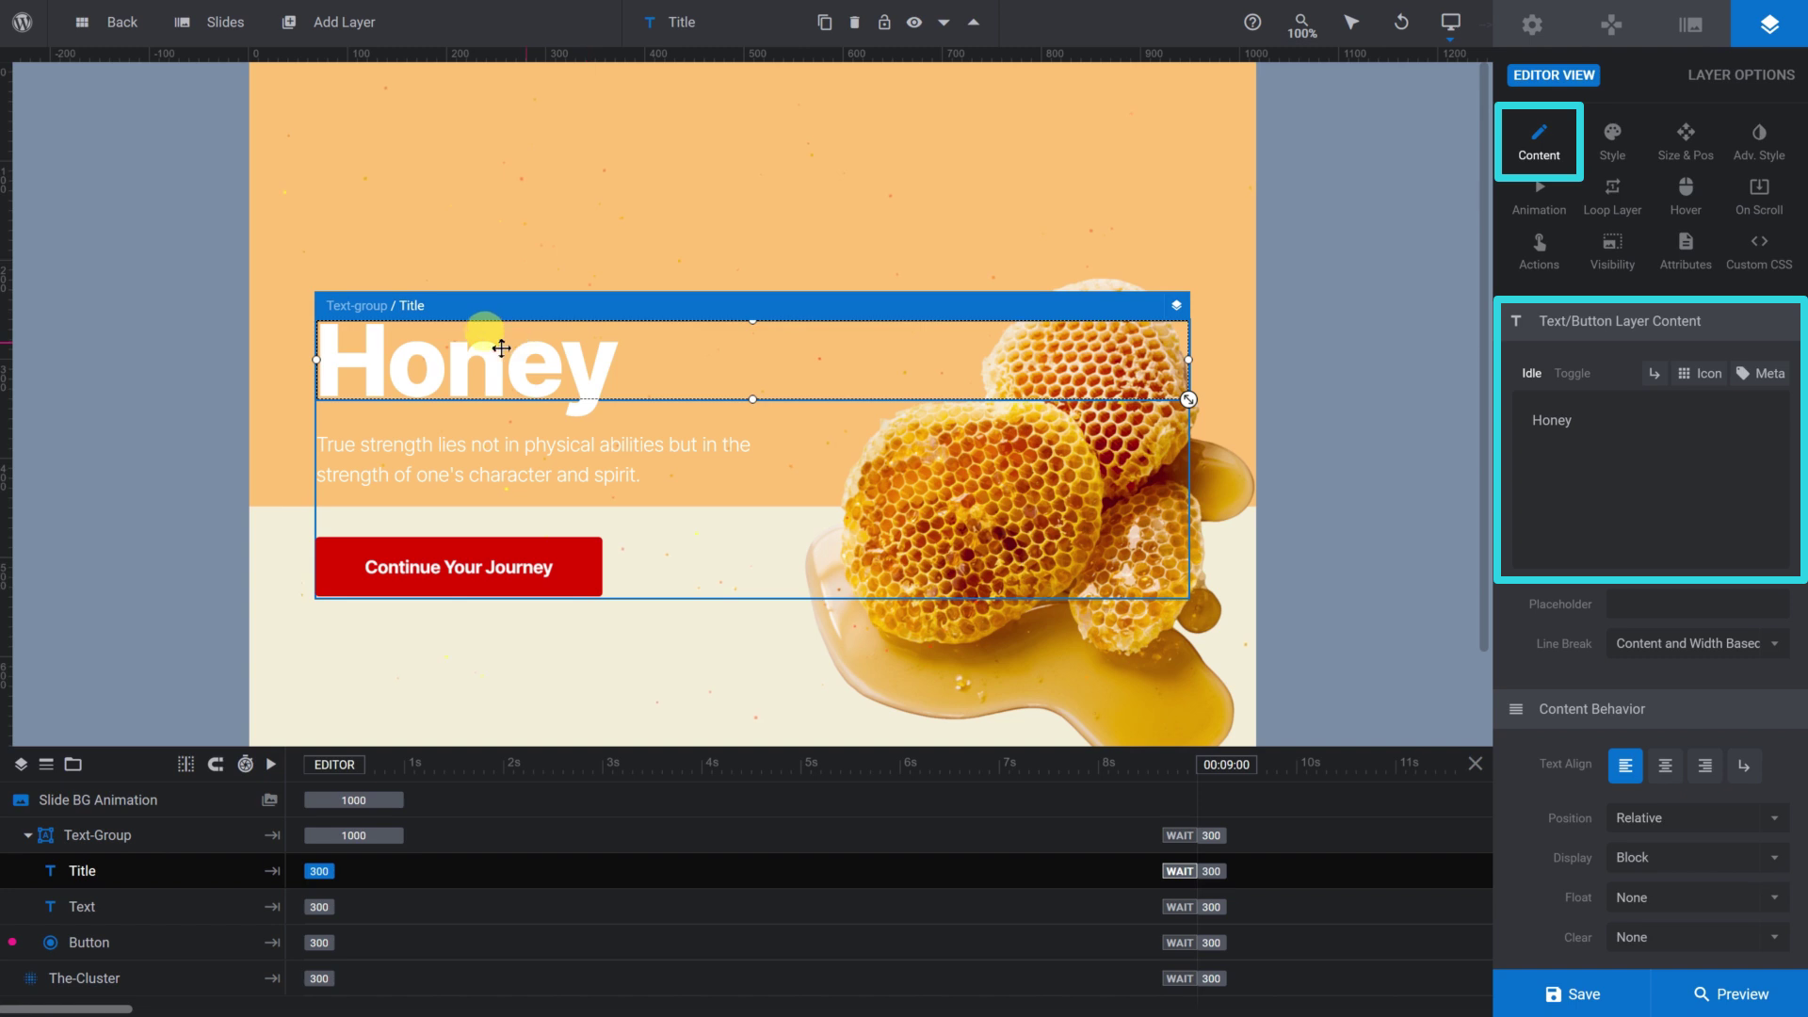
Step: Replace the body text with the description about adding honey to yogurt, cereal, or granola
click(432, 456)
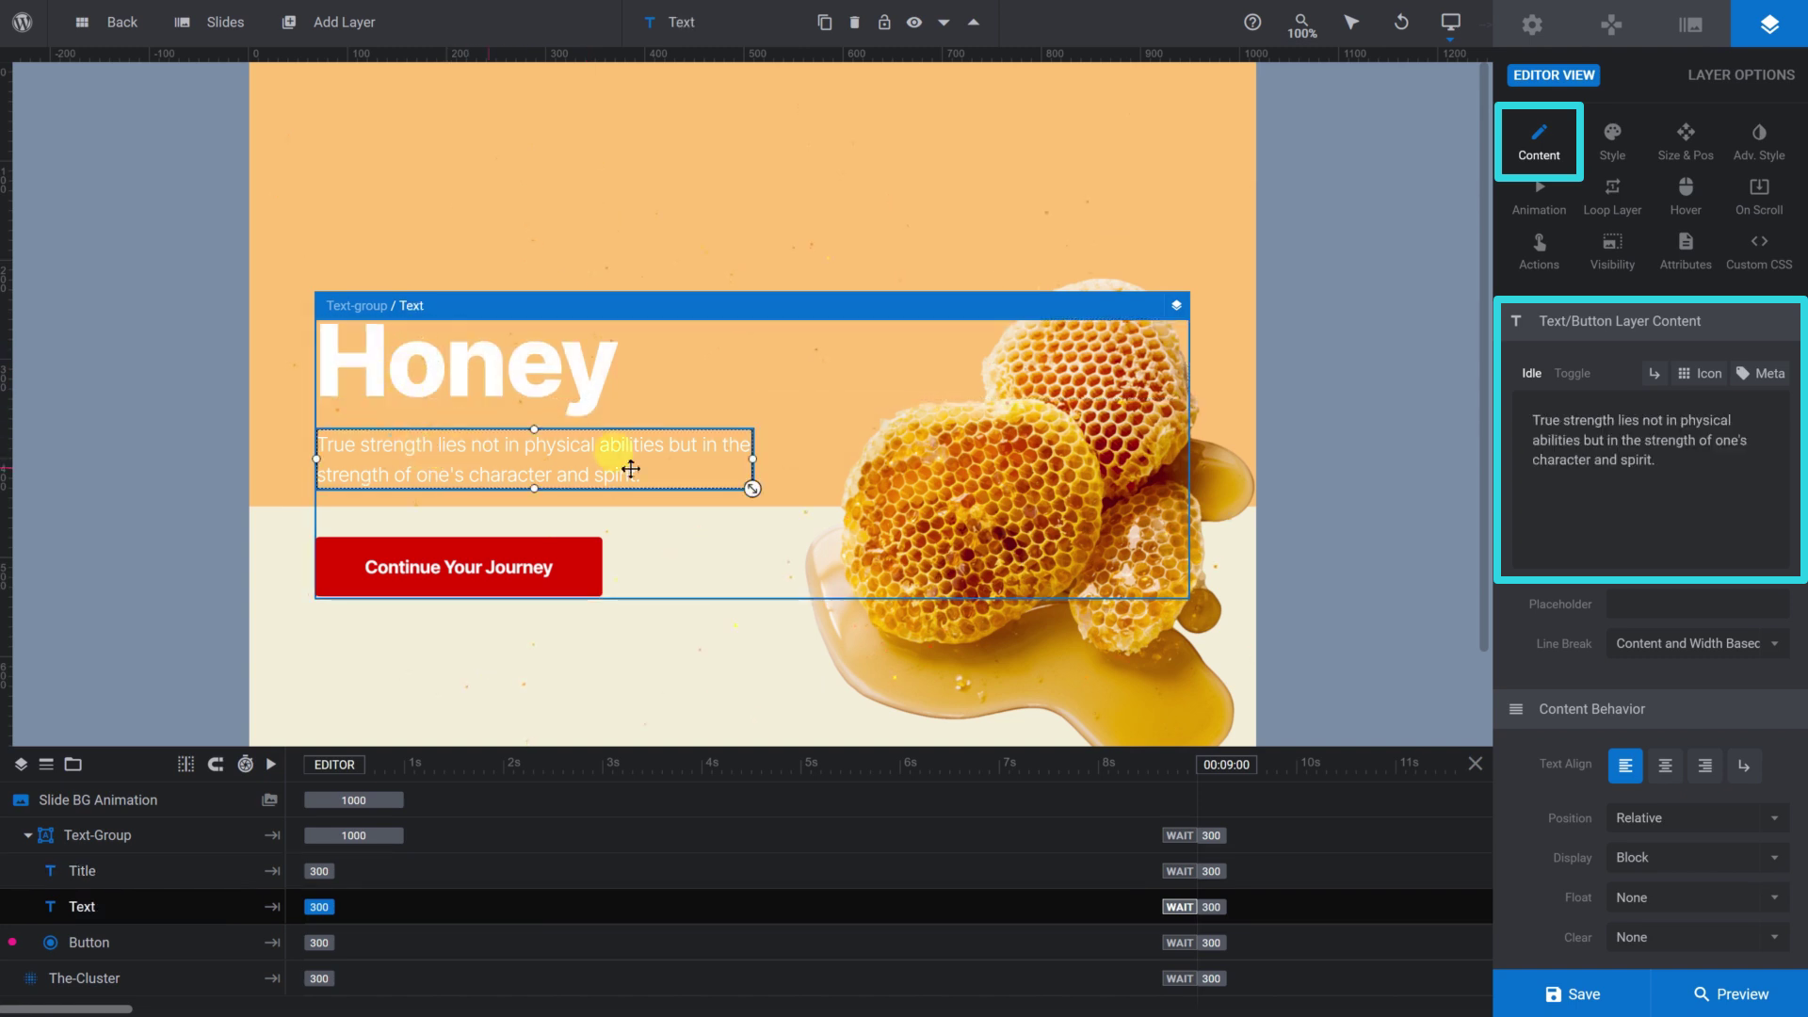
drag(1686, 457, 1422, 390)
text(Add it to your yogurt, cereal, or granola to fend off illness, injury, and other malades.)
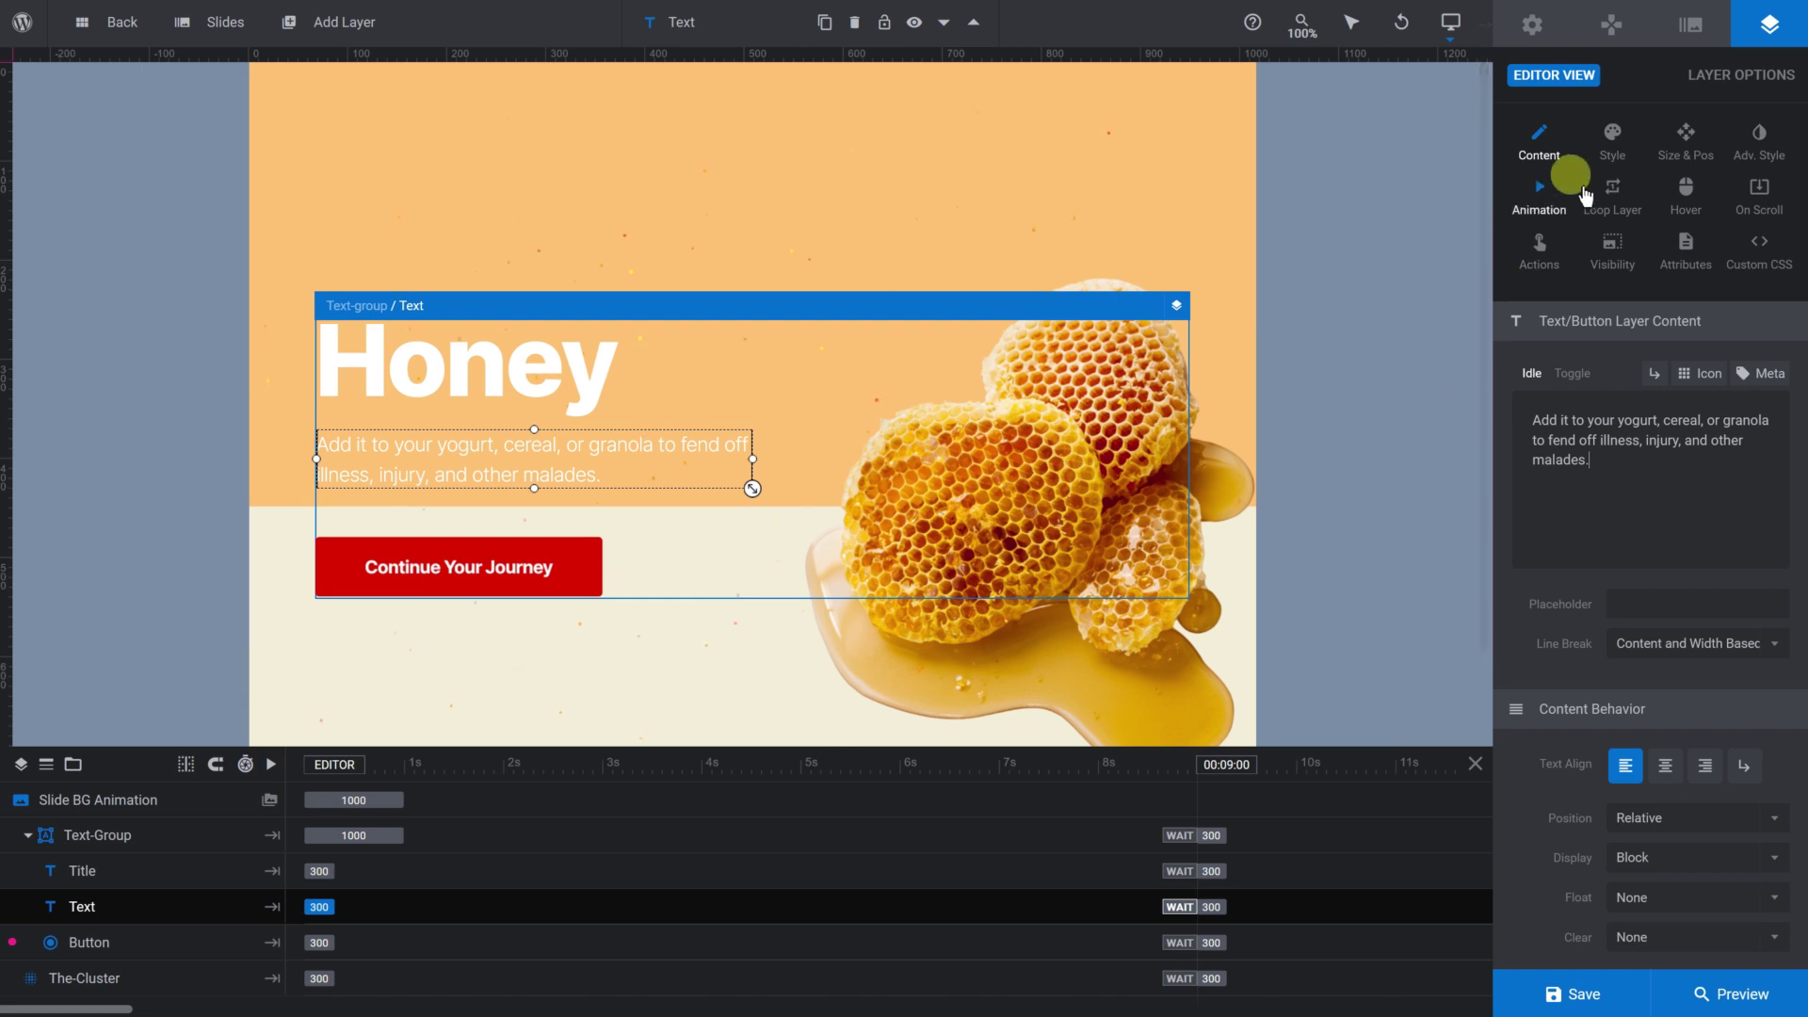
click(1612, 143)
click(1613, 151)
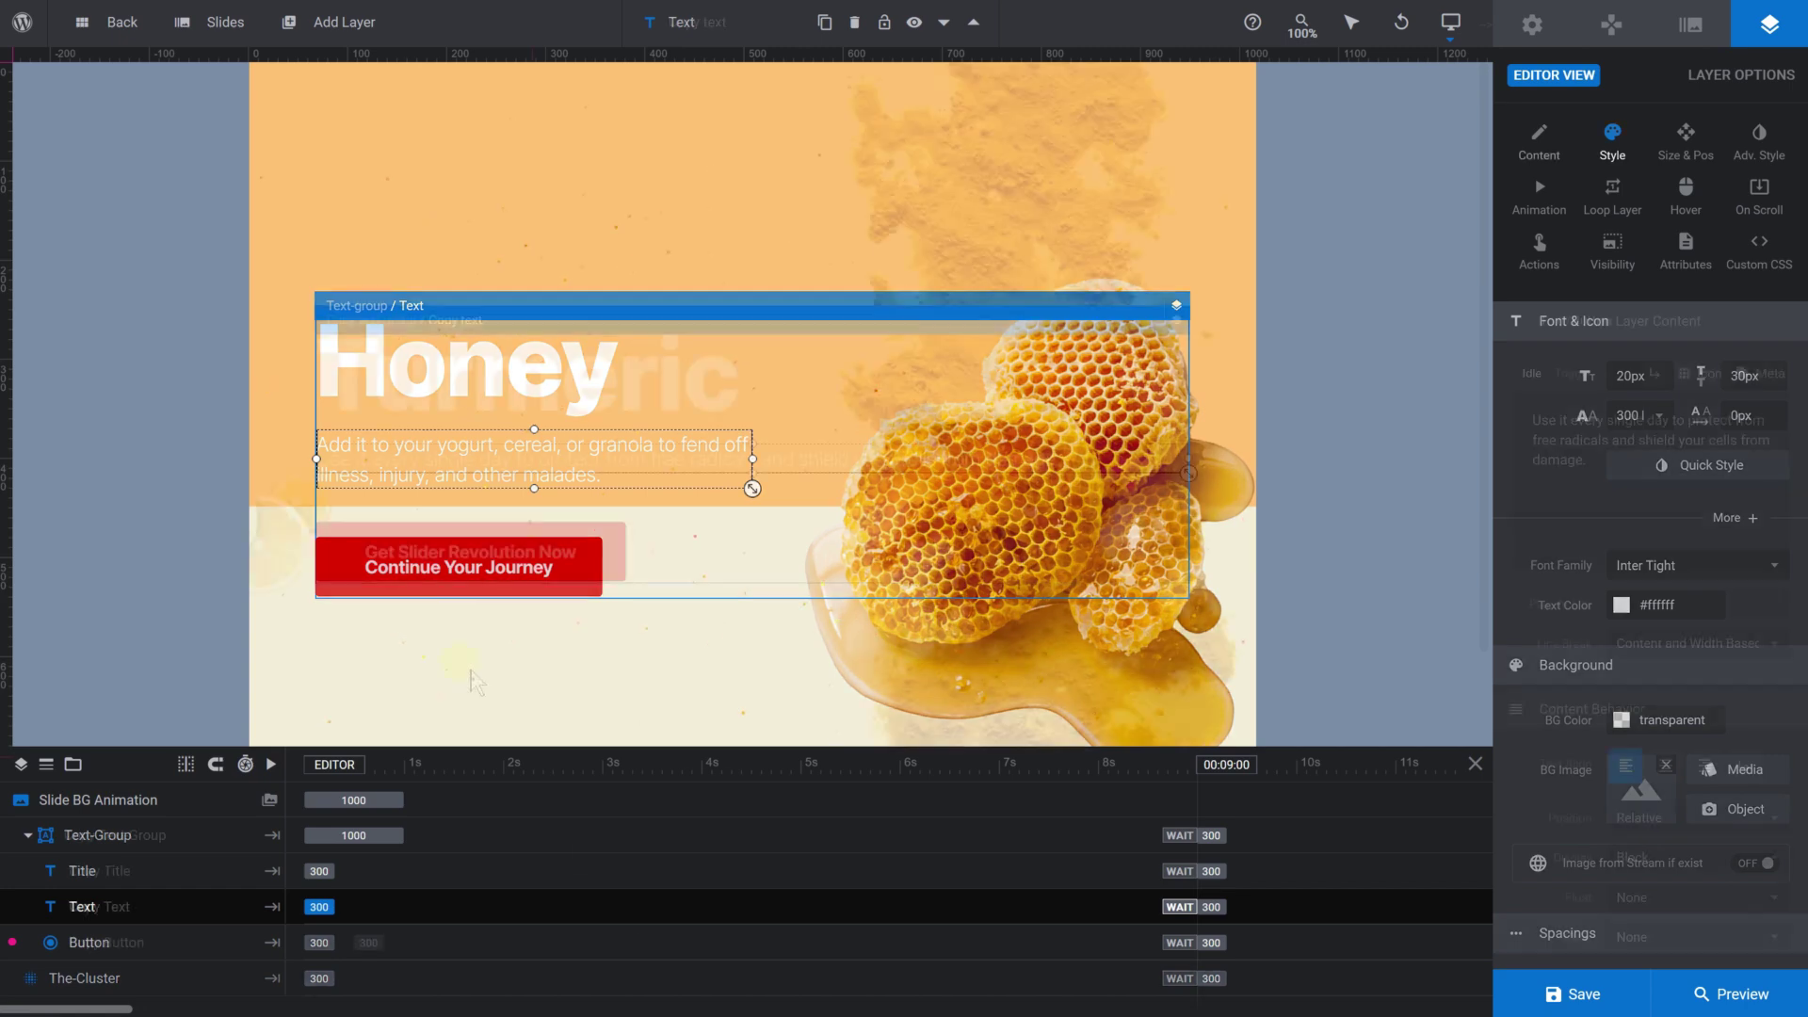
Step: Set the Turmeric slide's description width to 50% and save the slide
mouse_move(225, 22)
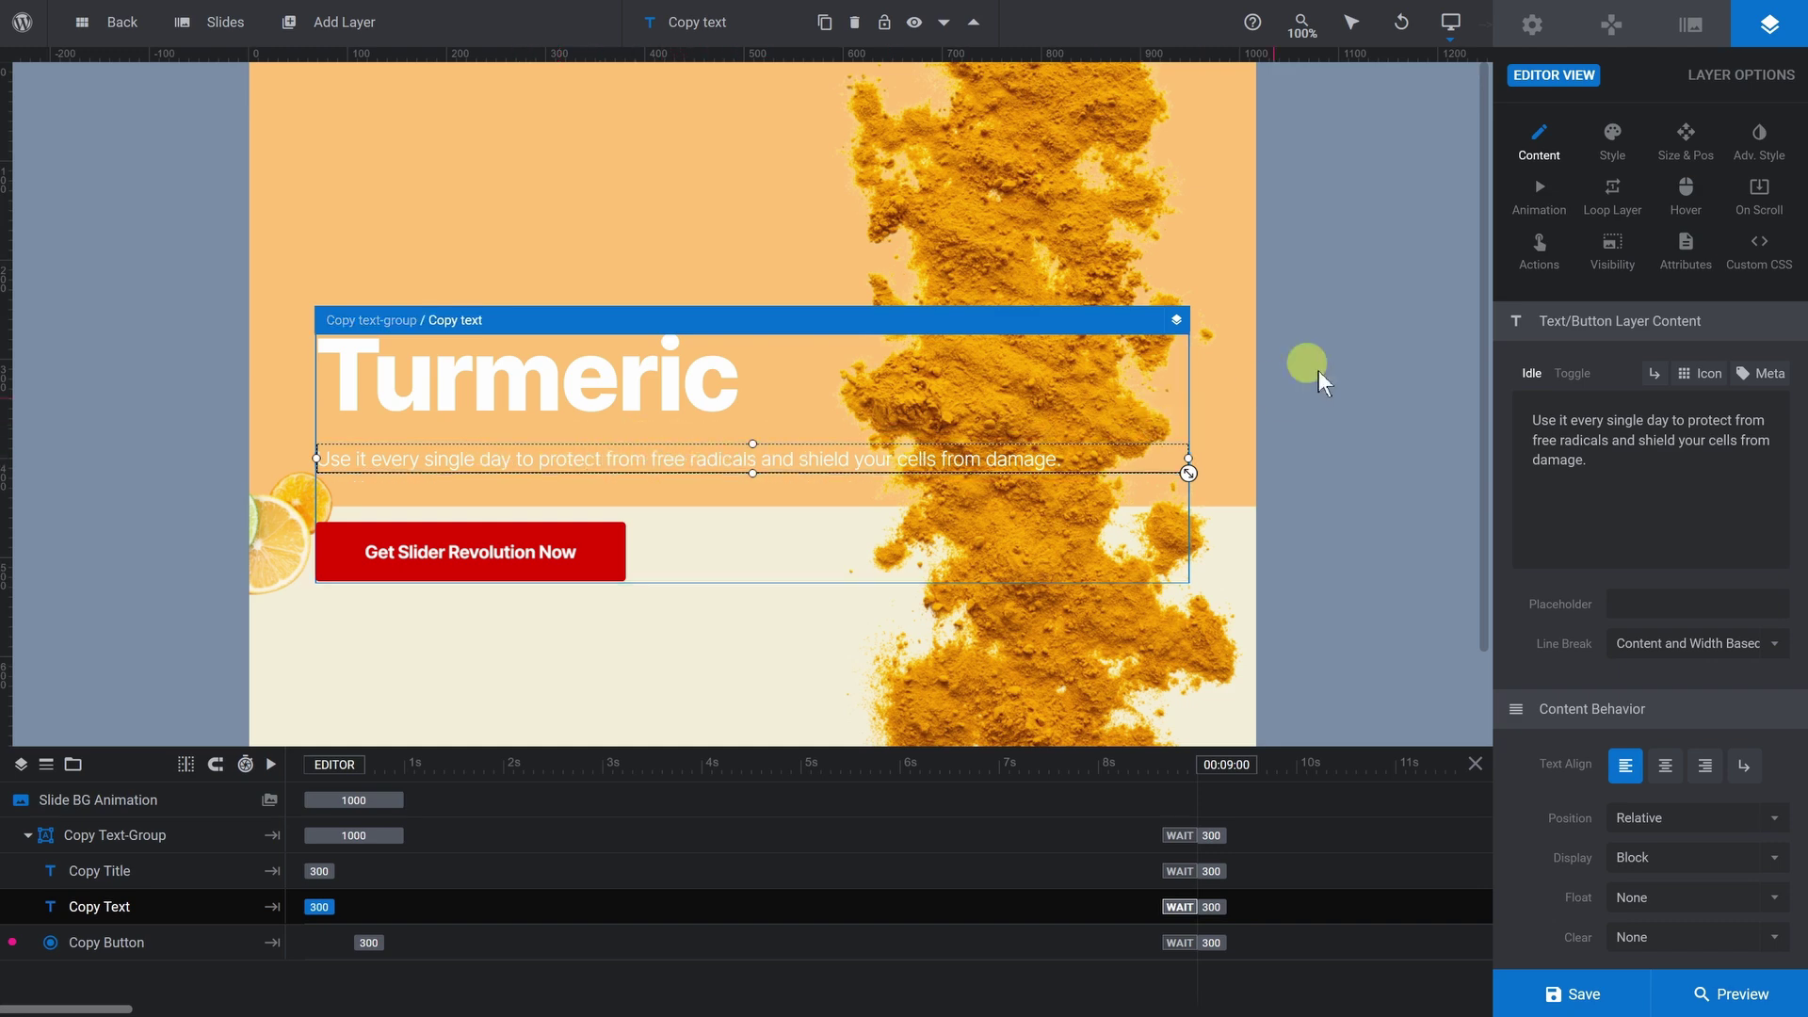
click(1682, 150)
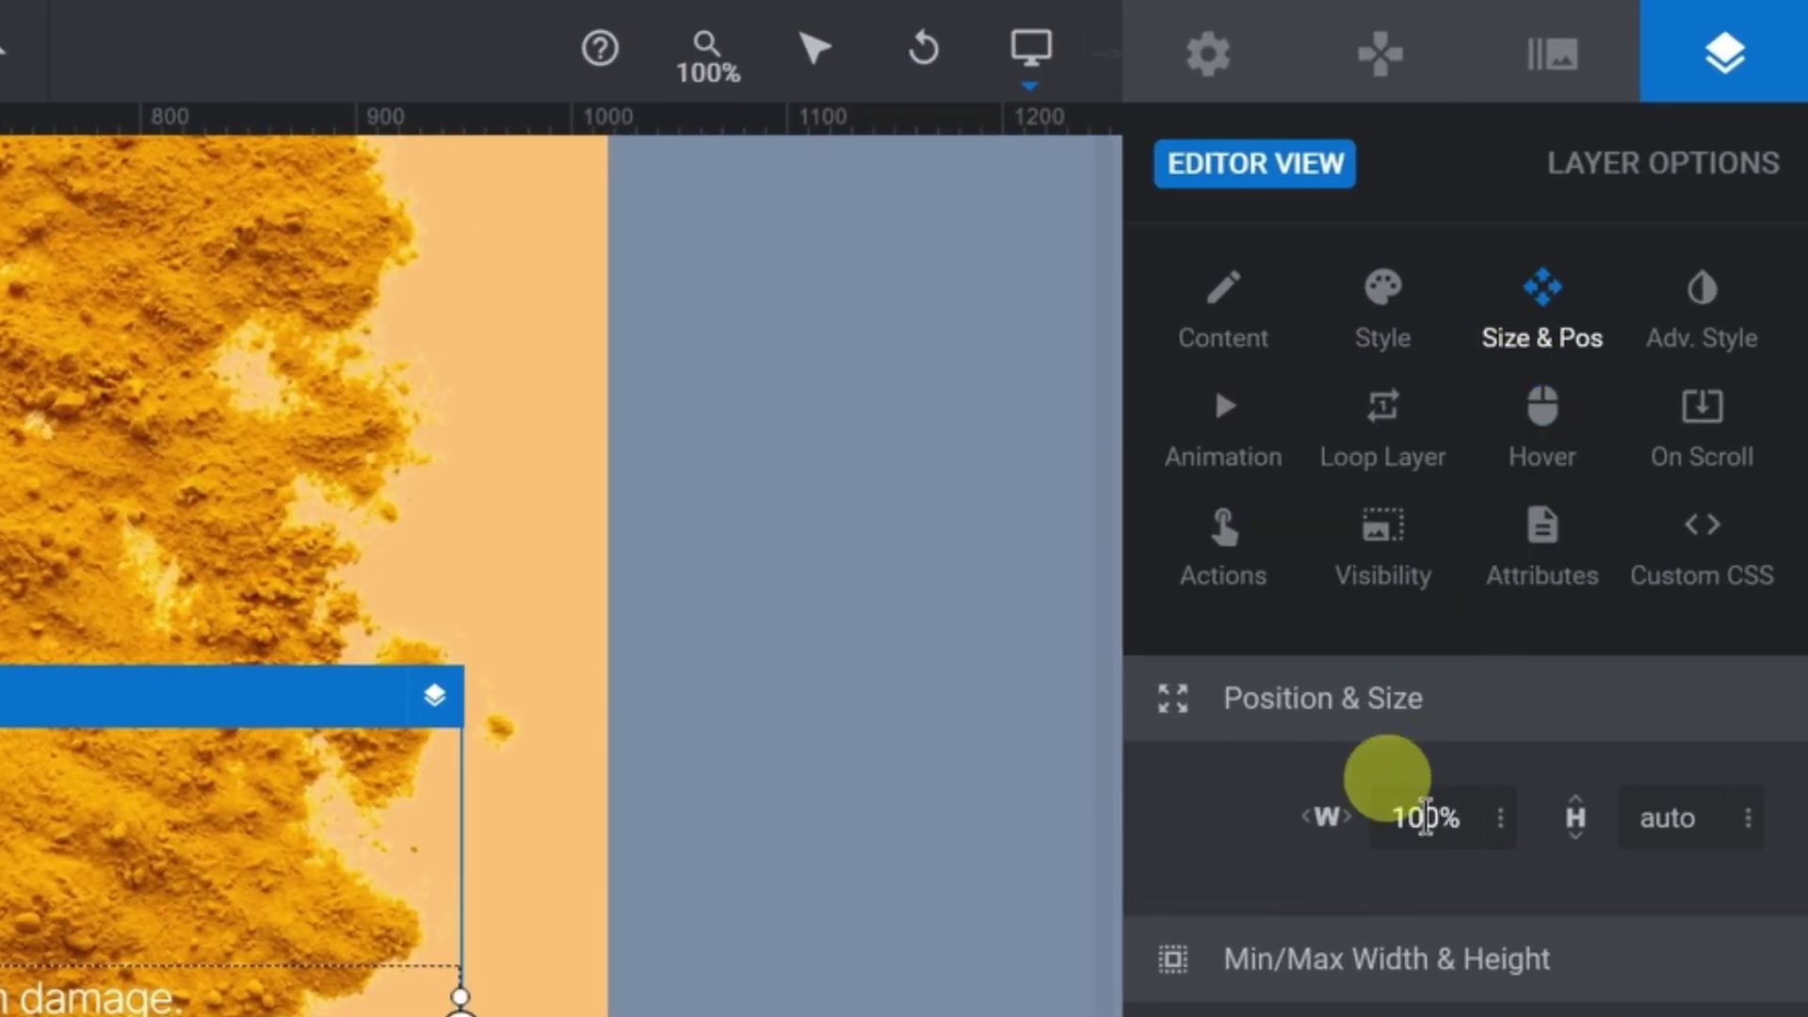
click(1425, 817)
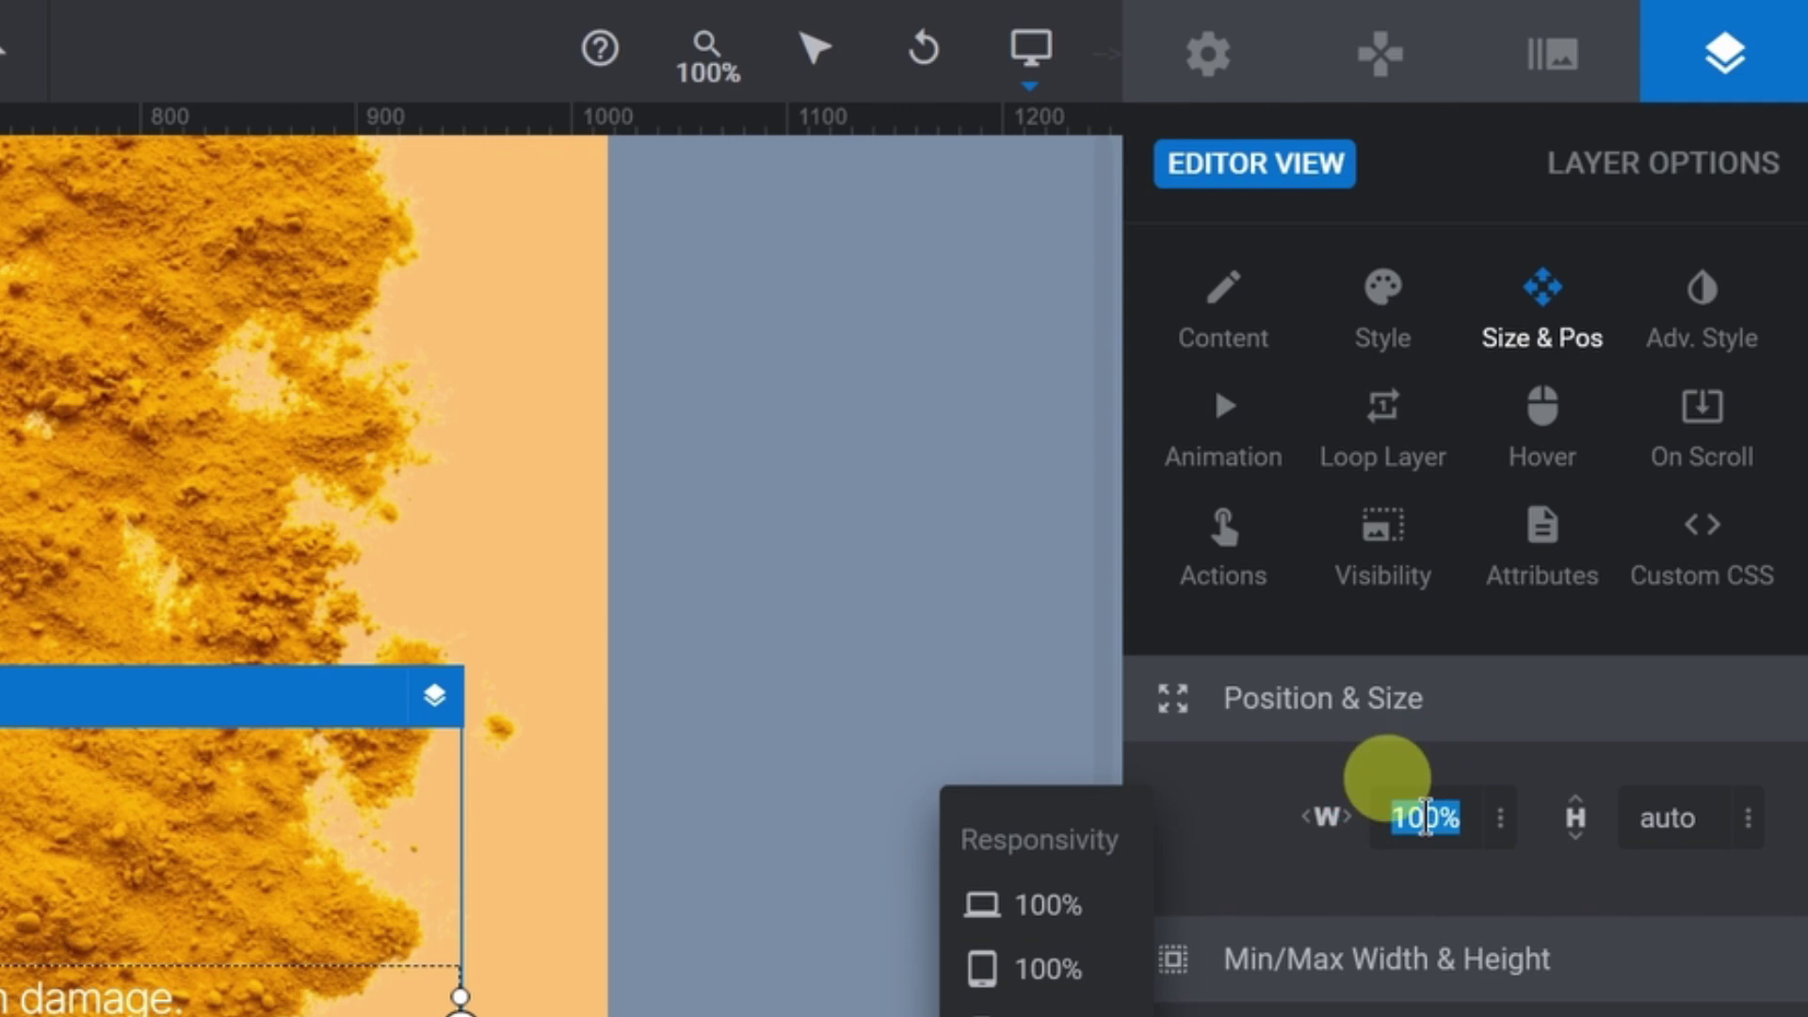
text(50)
key(Tab)
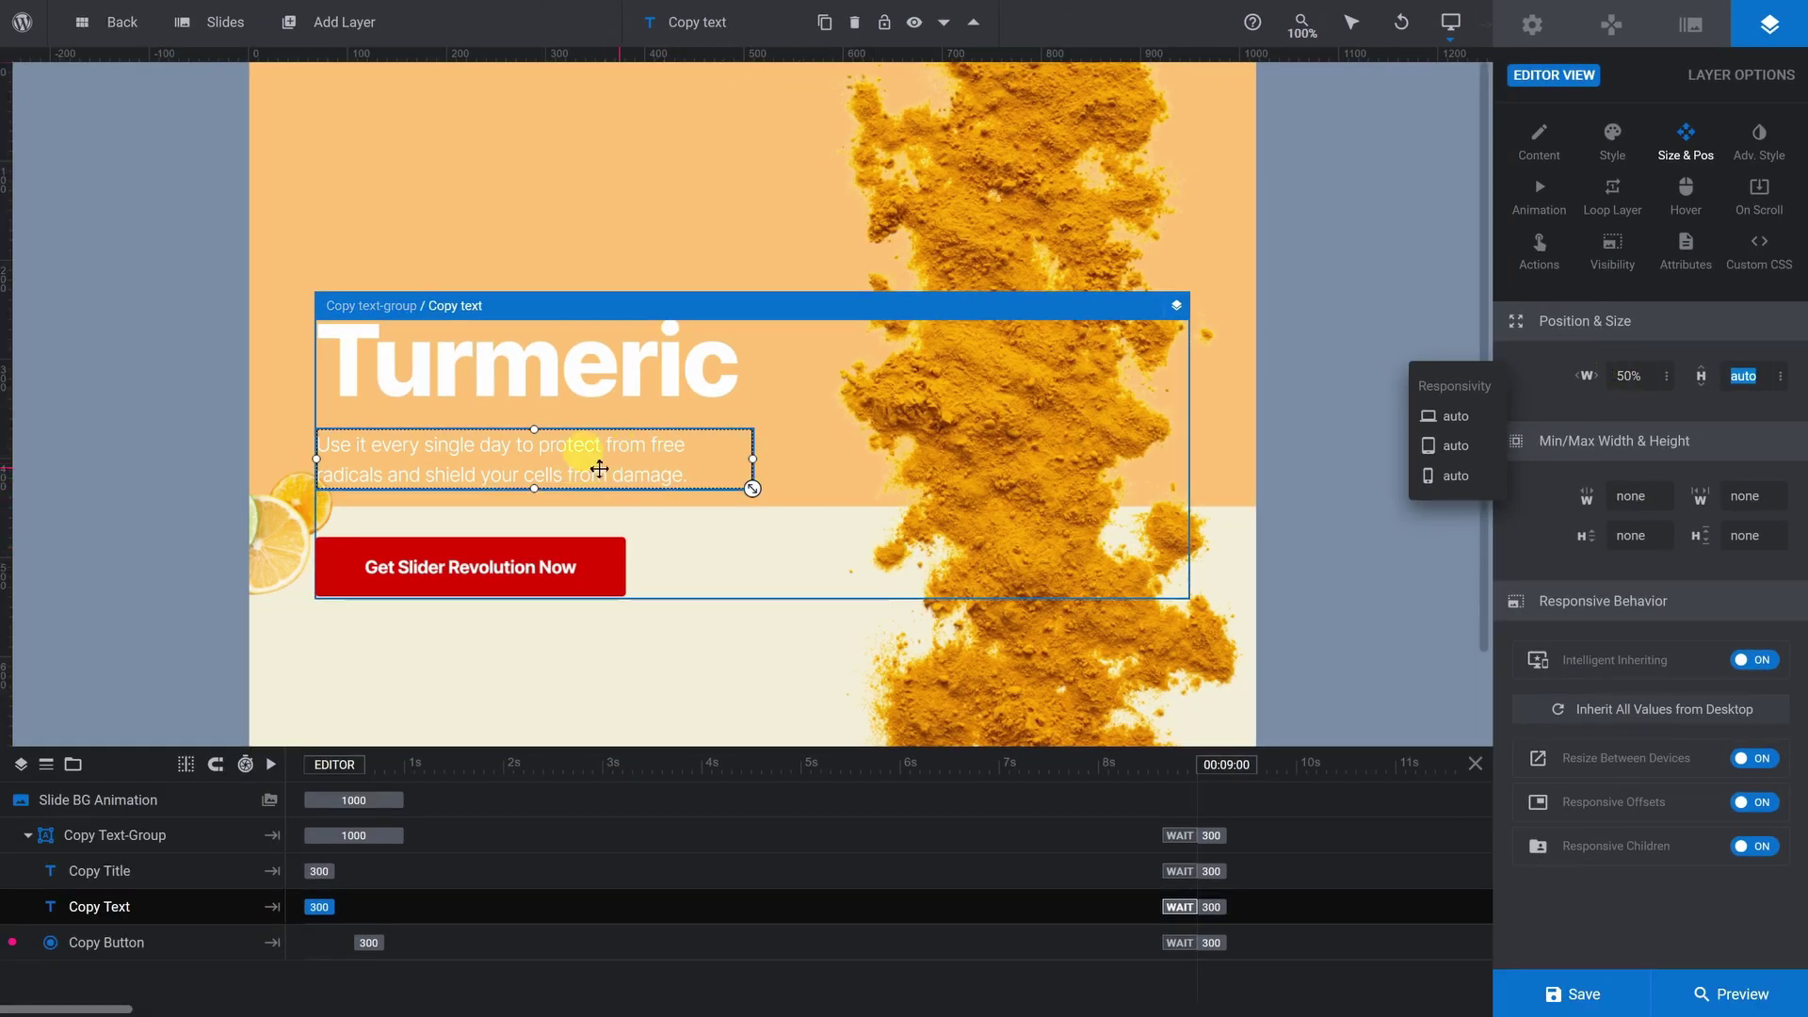
click(1559, 994)
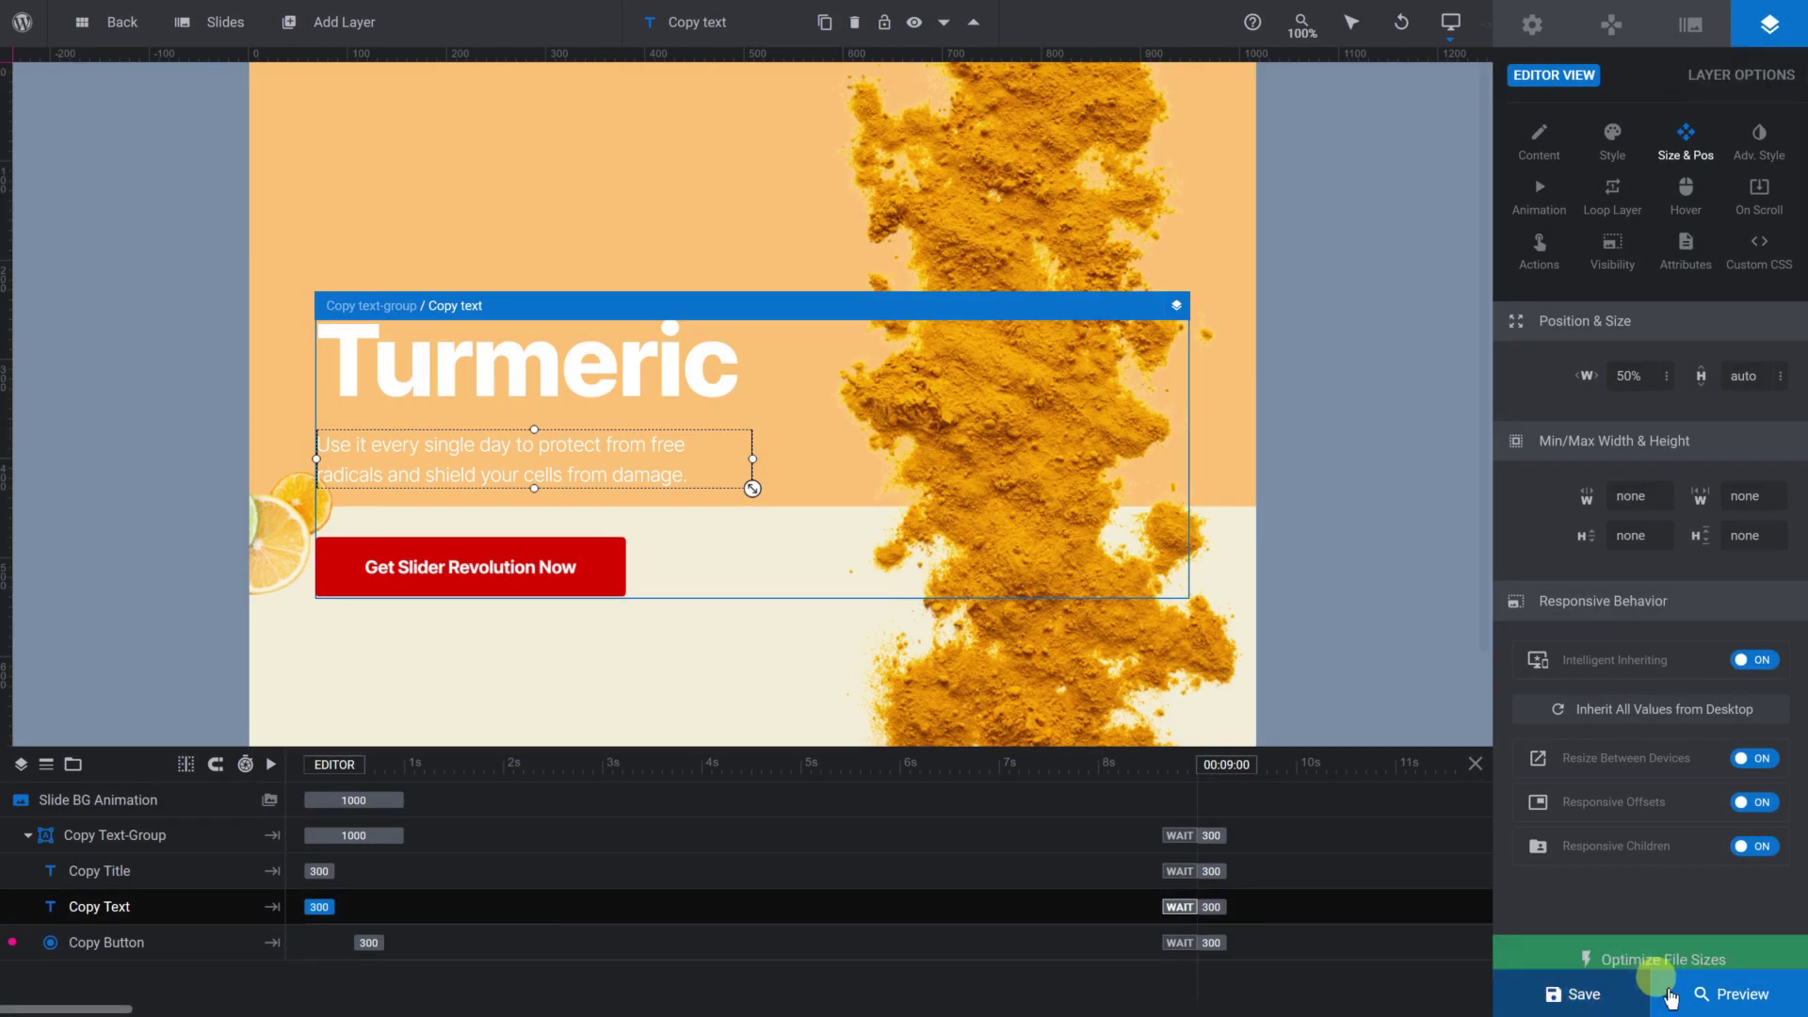
Step: Preview the slider through Vitamin C, Wheatgrass and Turmeric, then return to module general options
click(1707, 994)
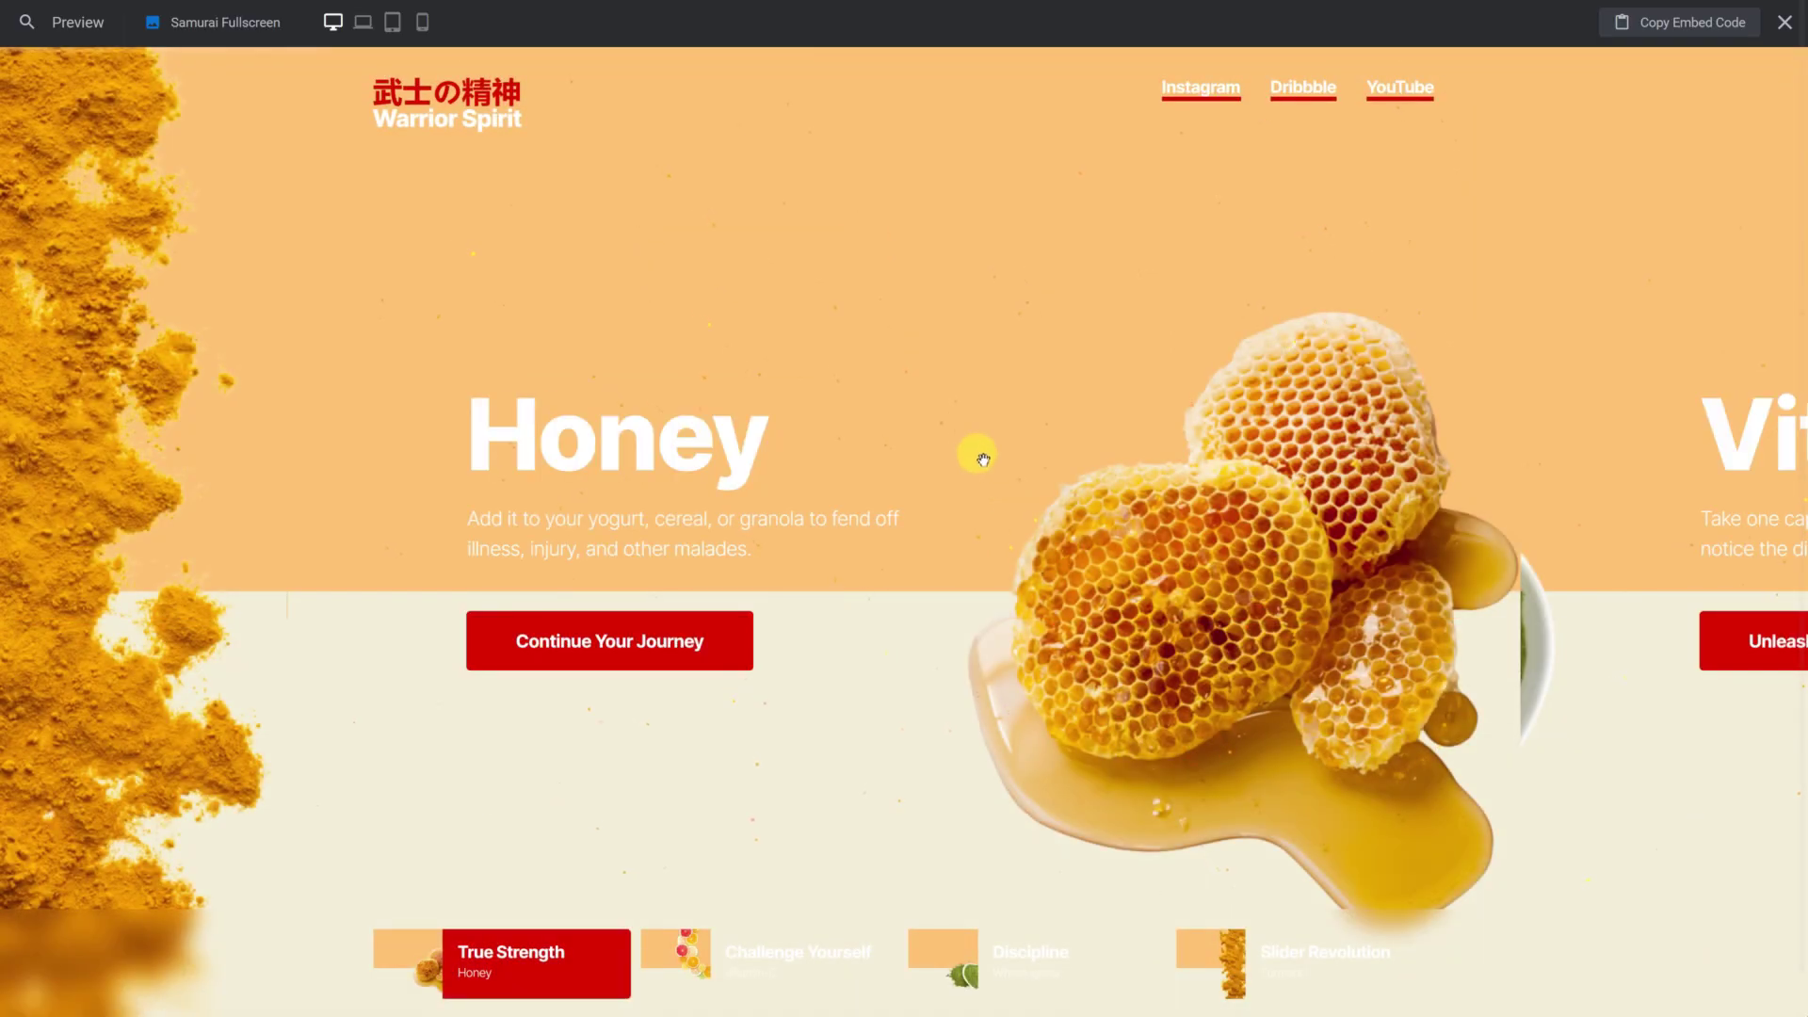
drag(983, 458, 412, 443)
drag(847, 432, 357, 434)
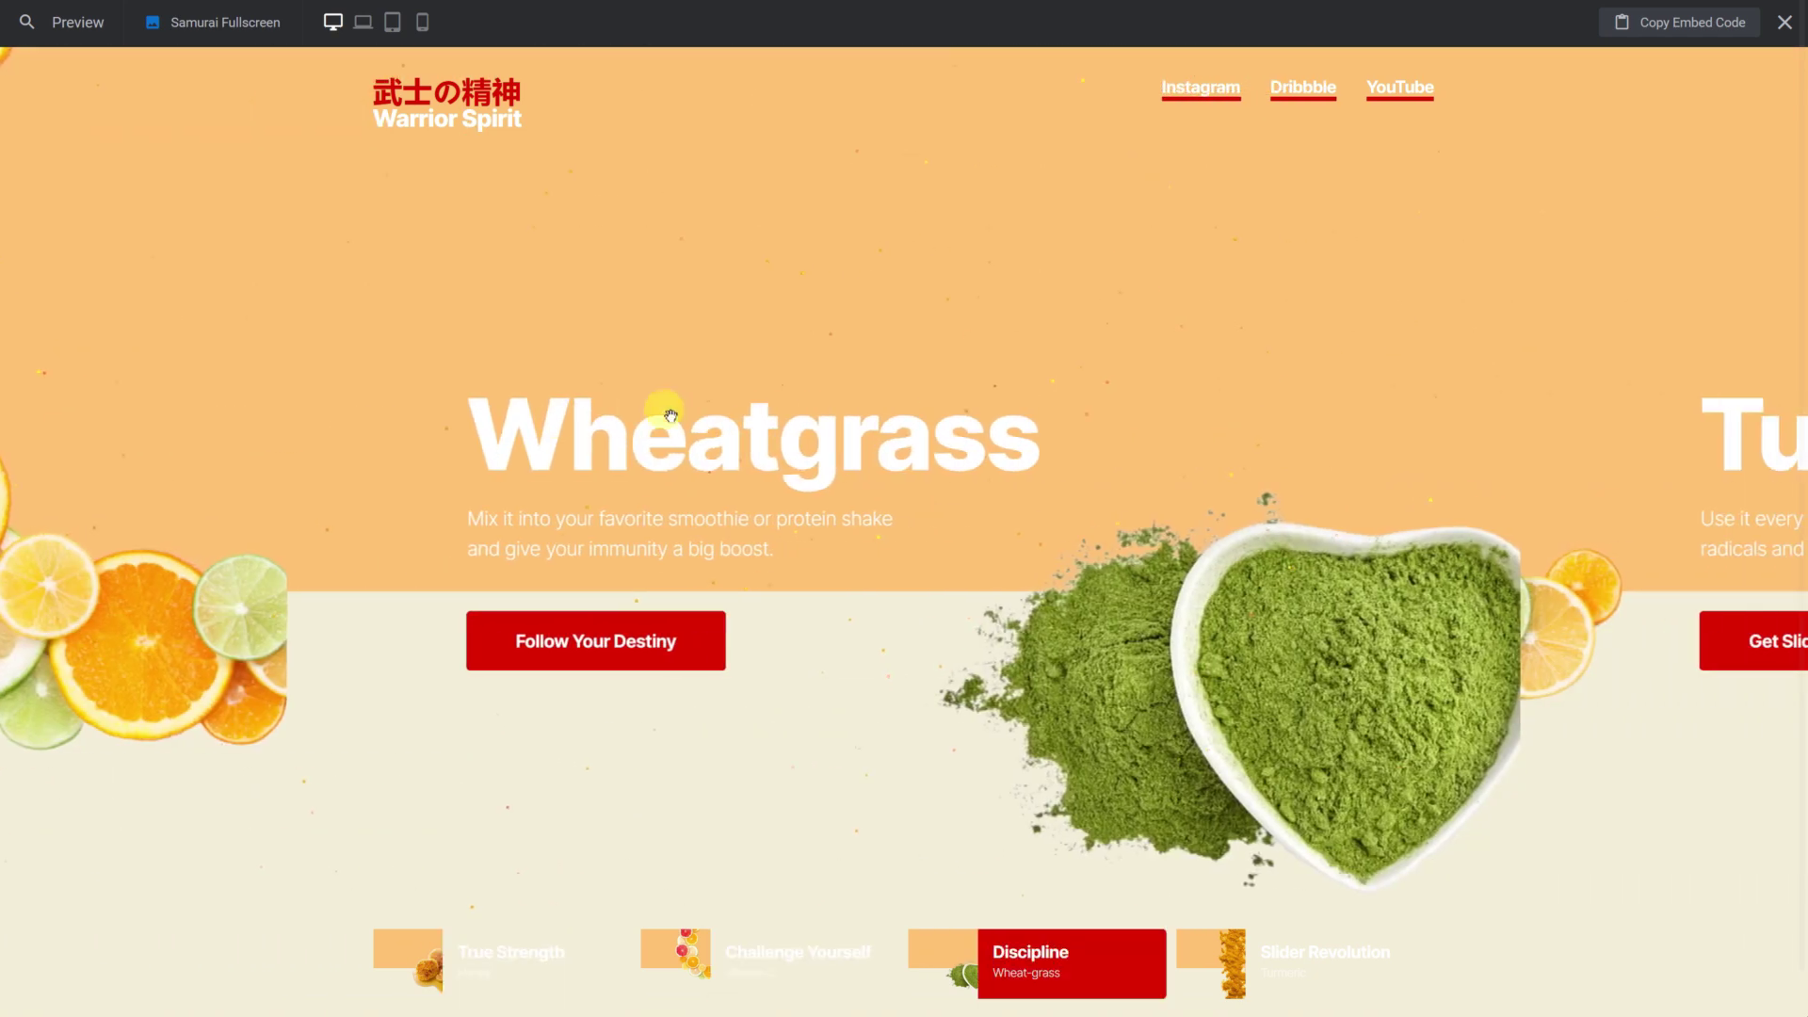
drag(778, 404, 307, 415)
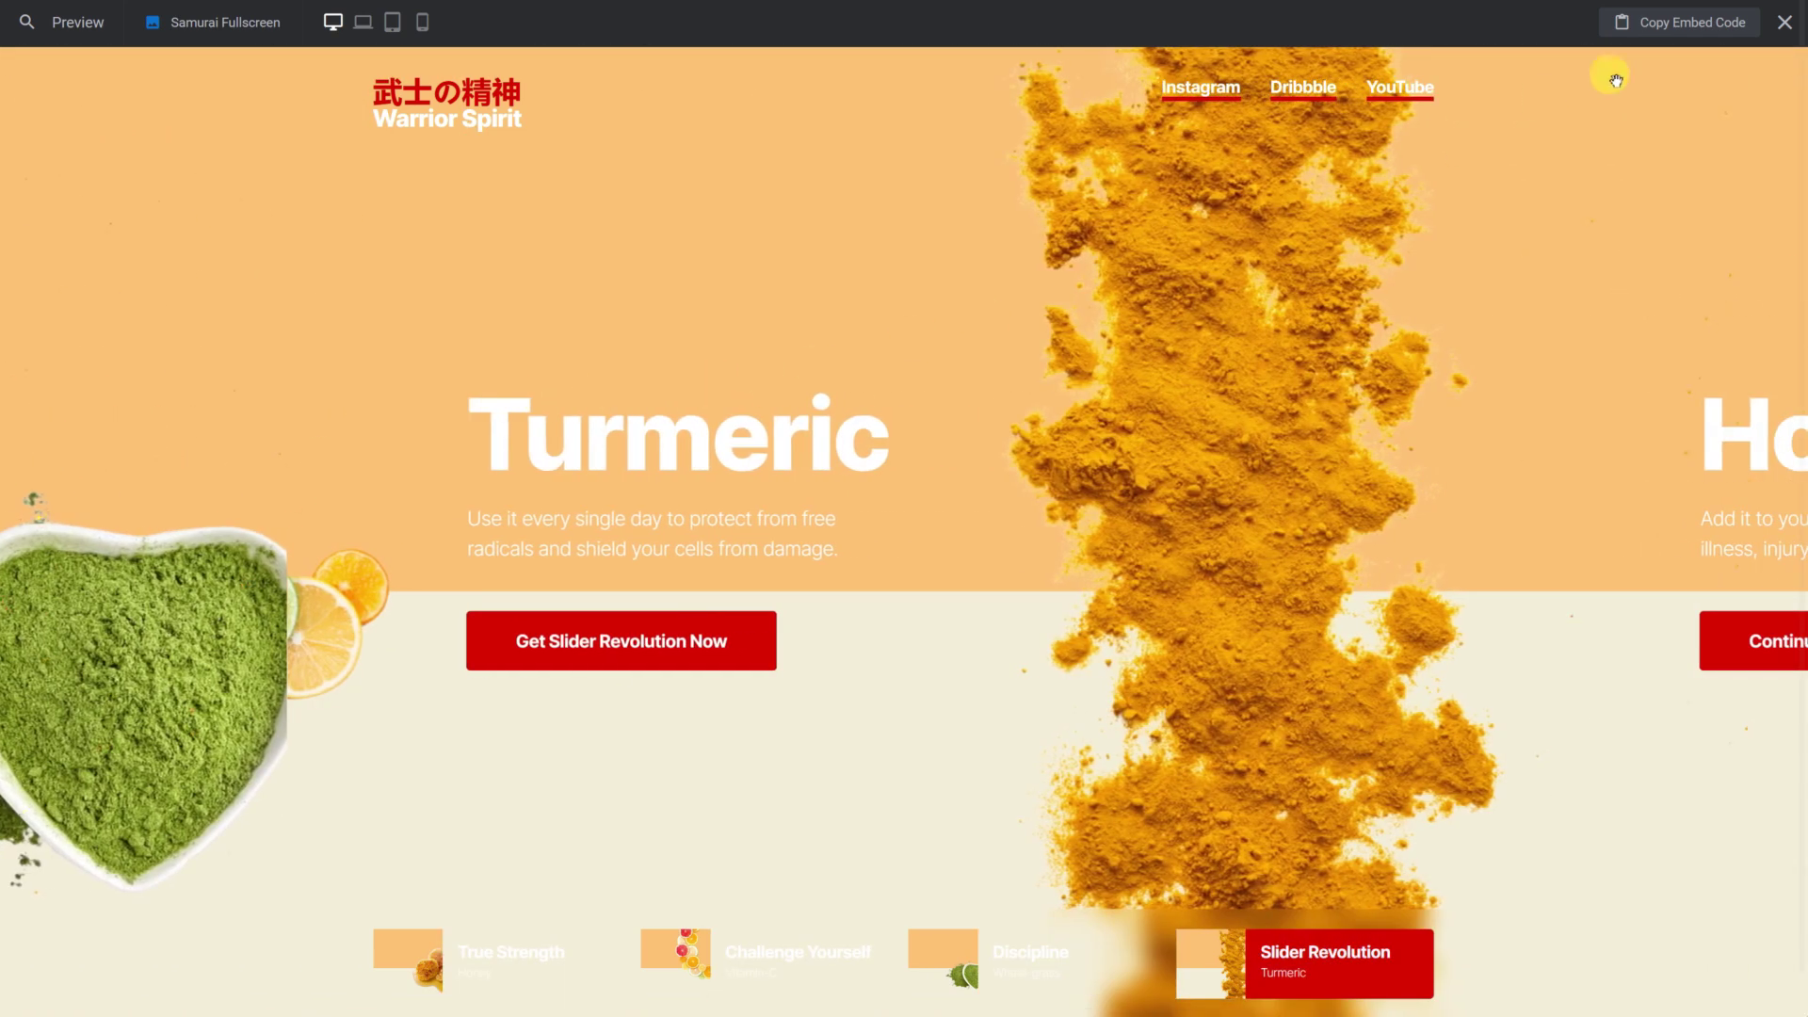
click(1784, 22)
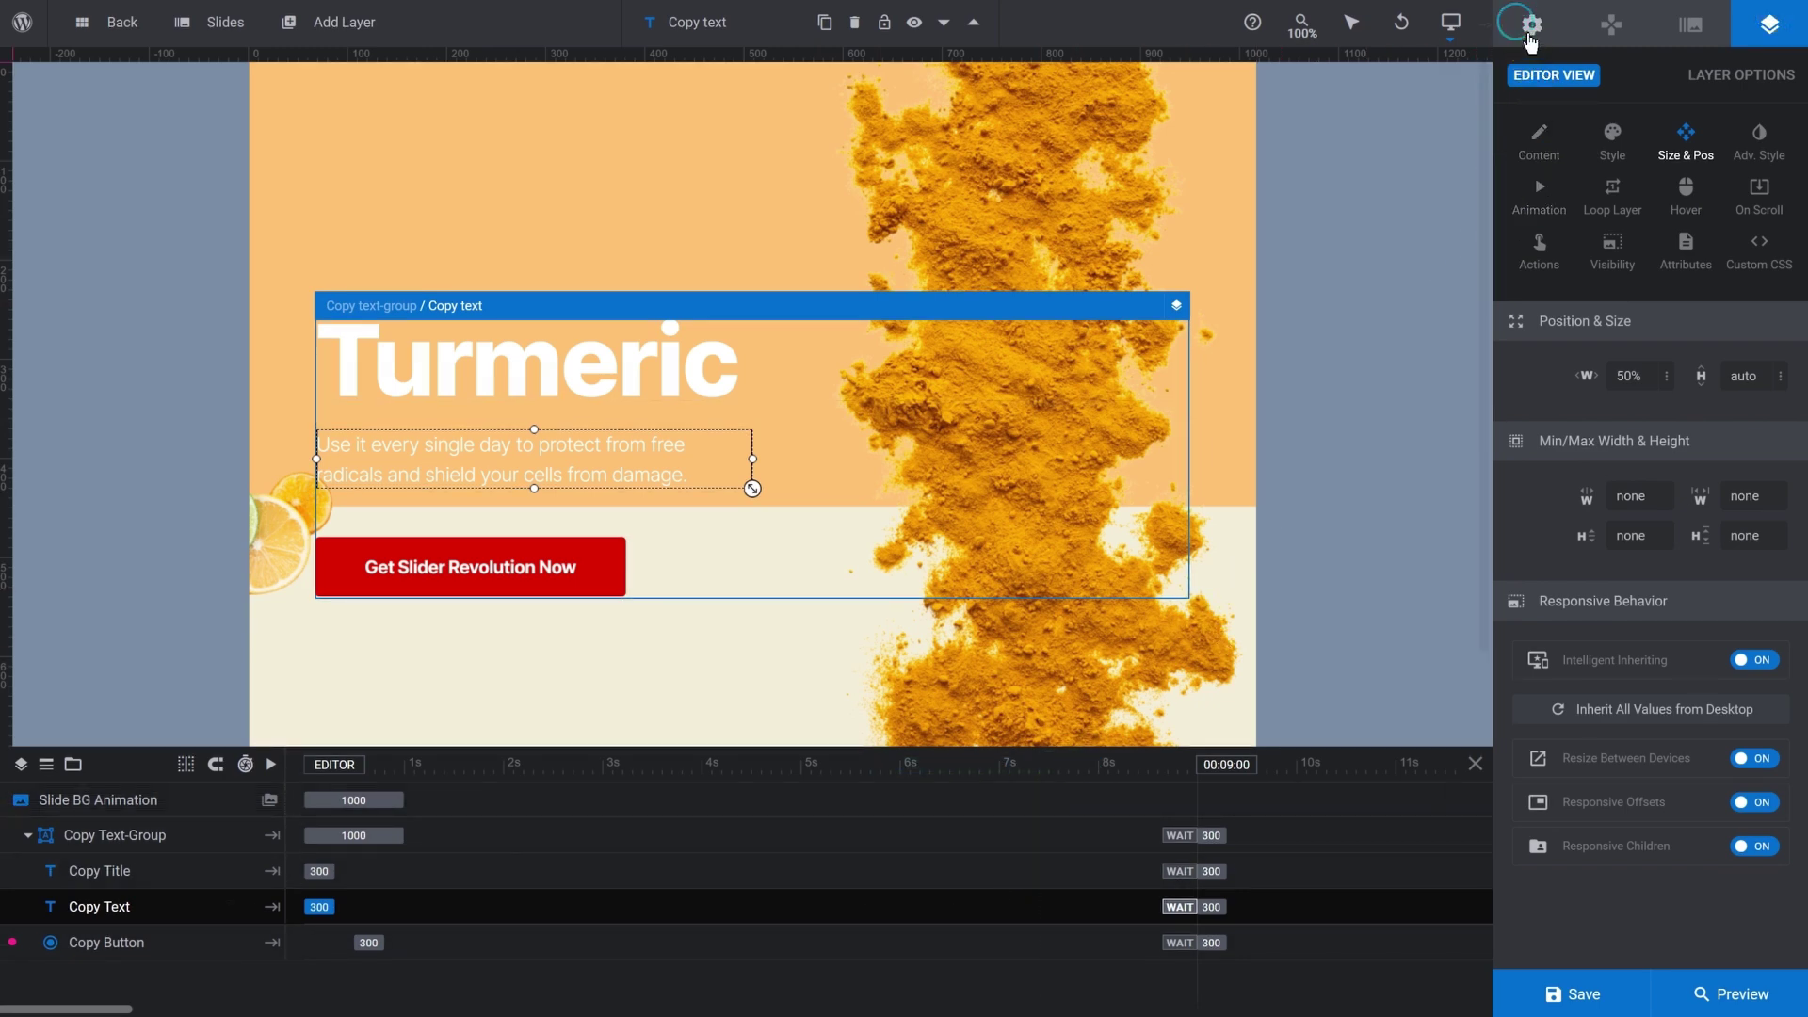
click(1530, 26)
Step: Set the Highlight skin colour to #c94600 and save it as the ButtonColor preset
click(1535, 306)
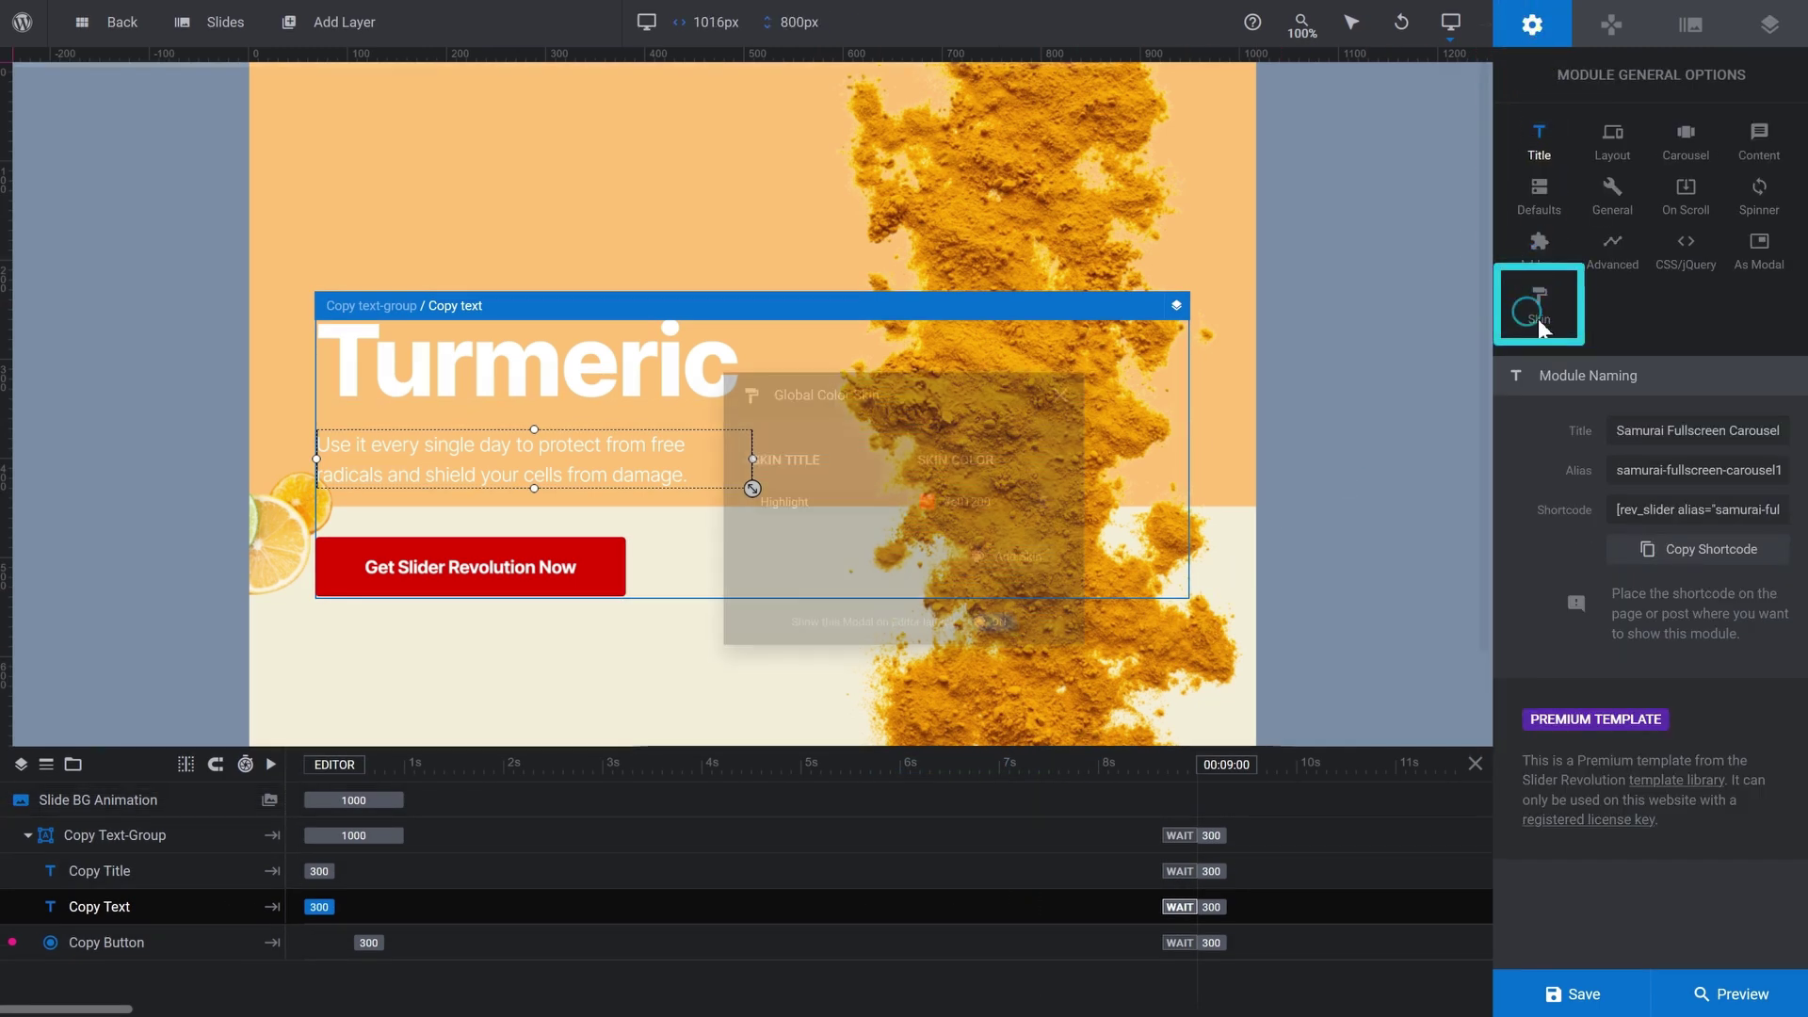
click(951, 505)
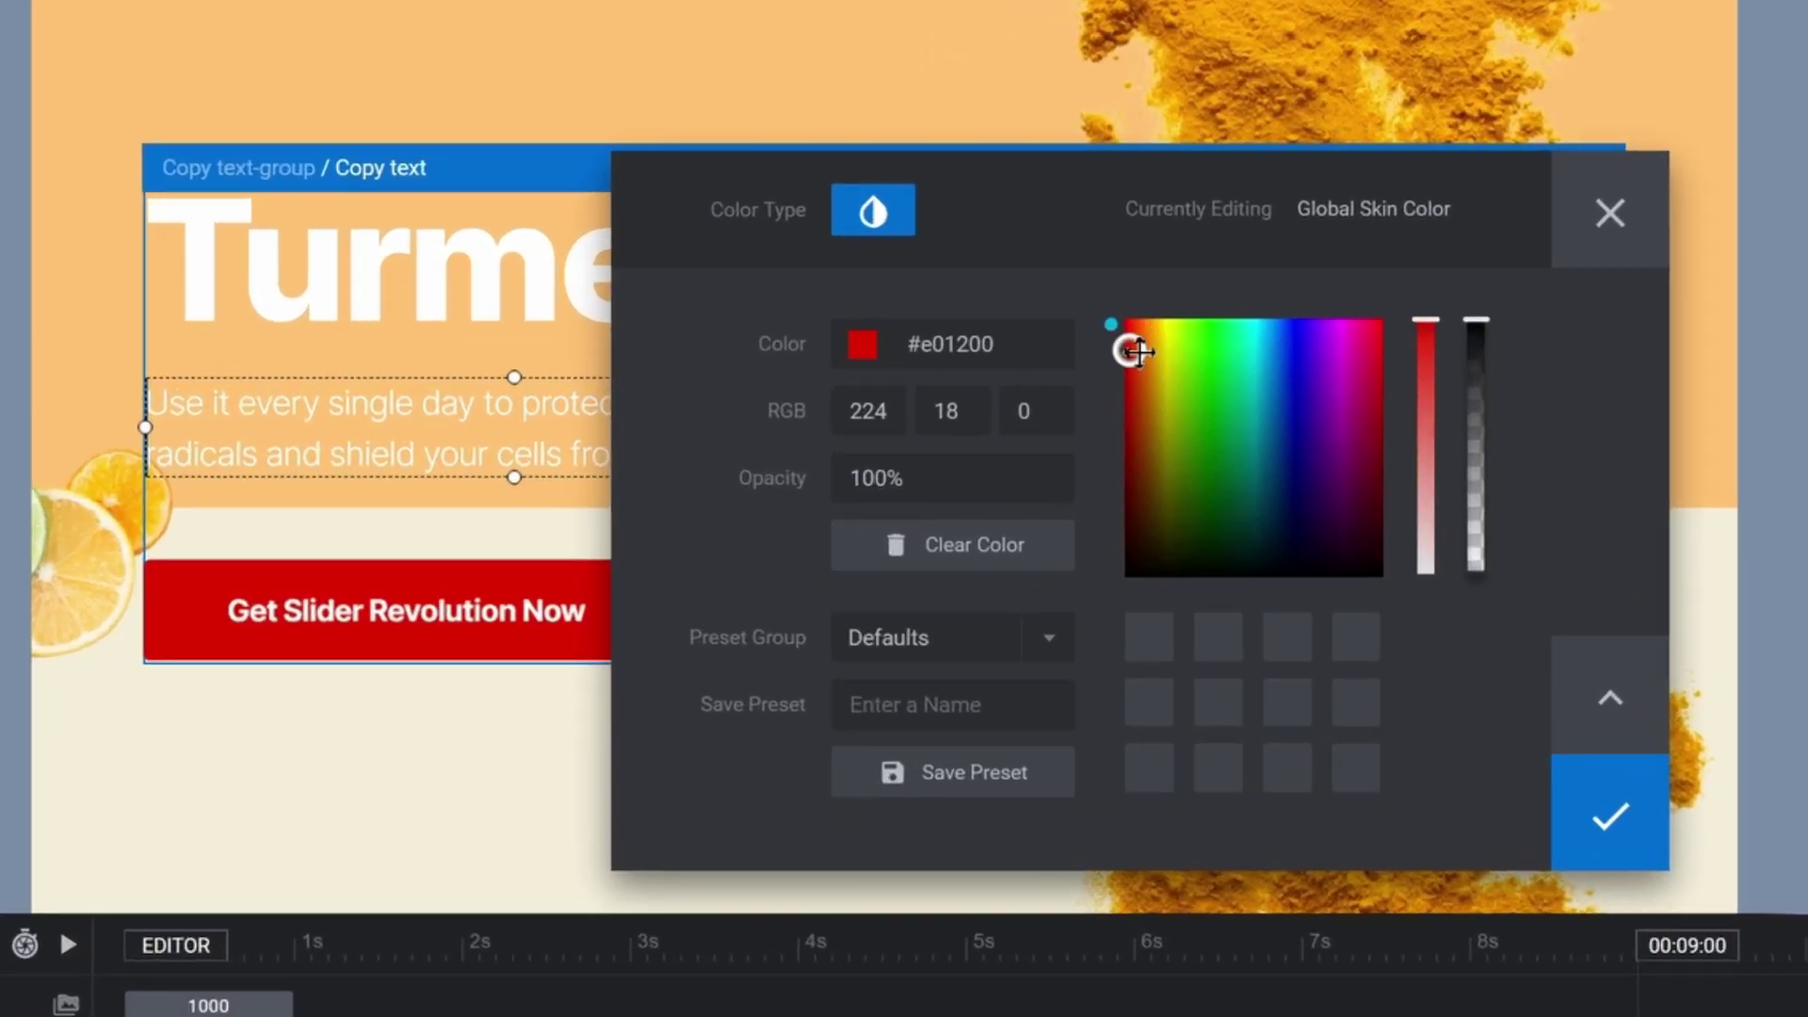
drag(1138, 351, 1140, 374)
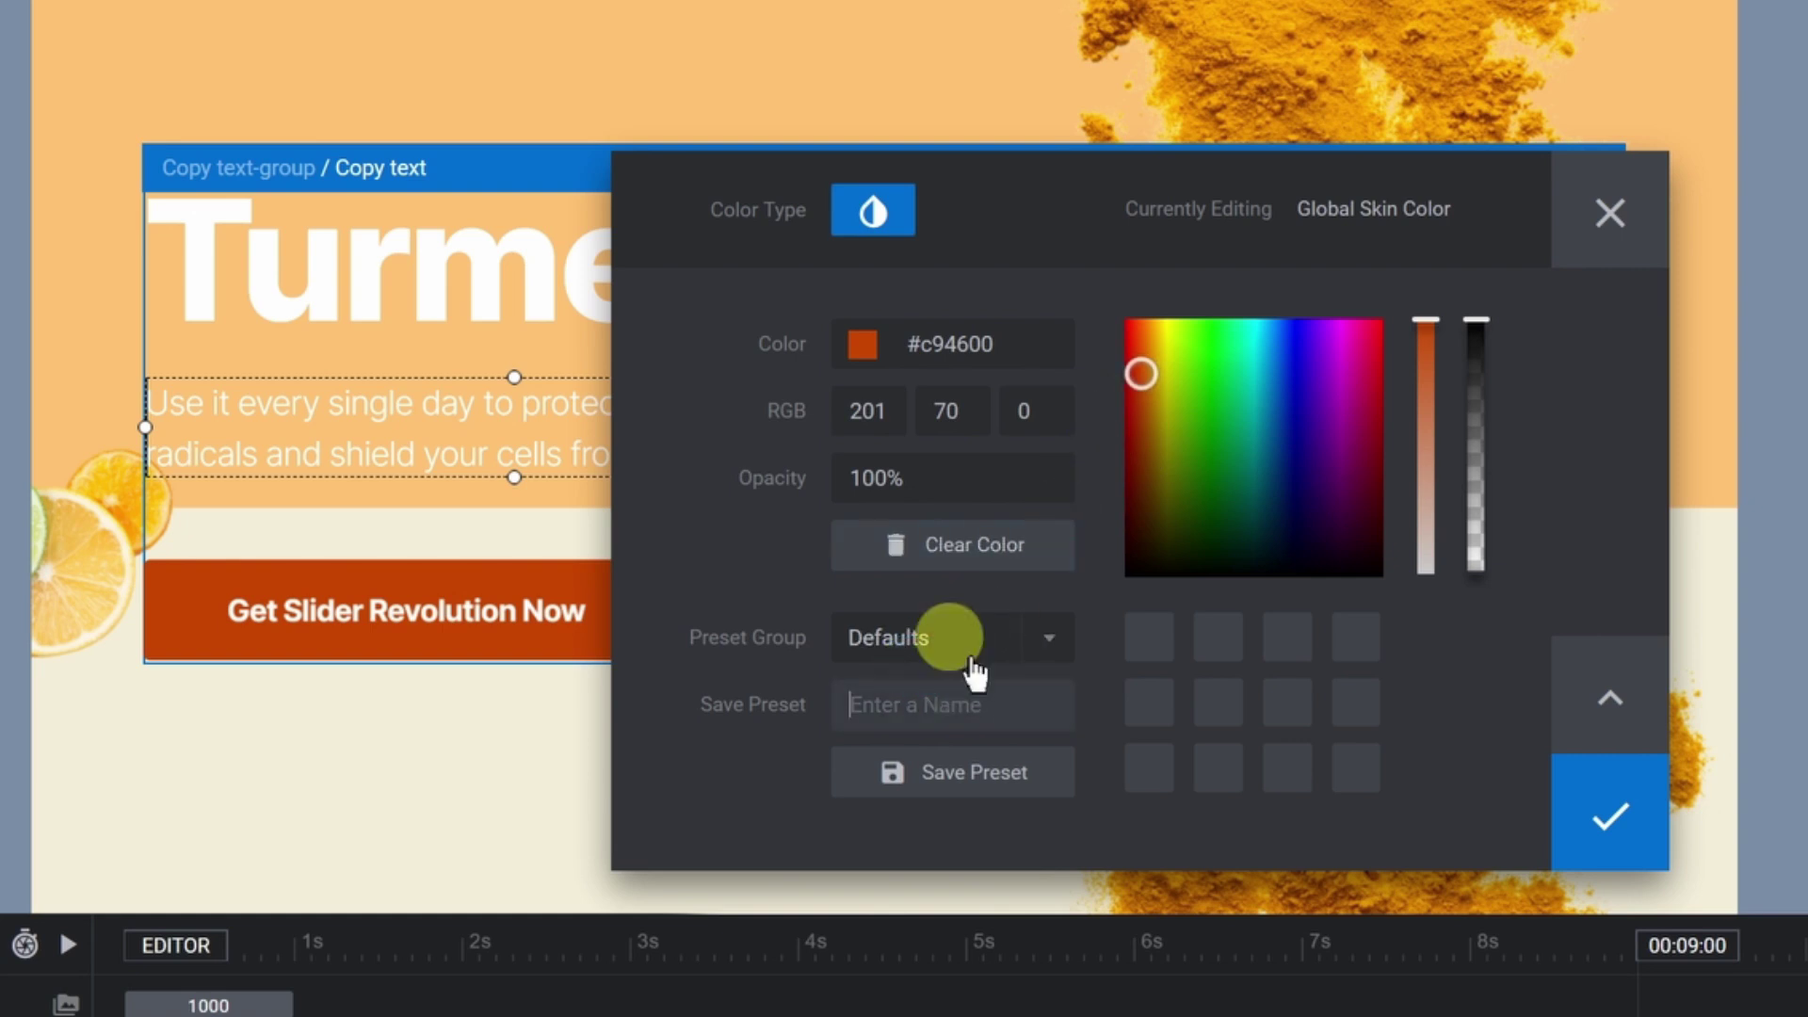
text(Bu)
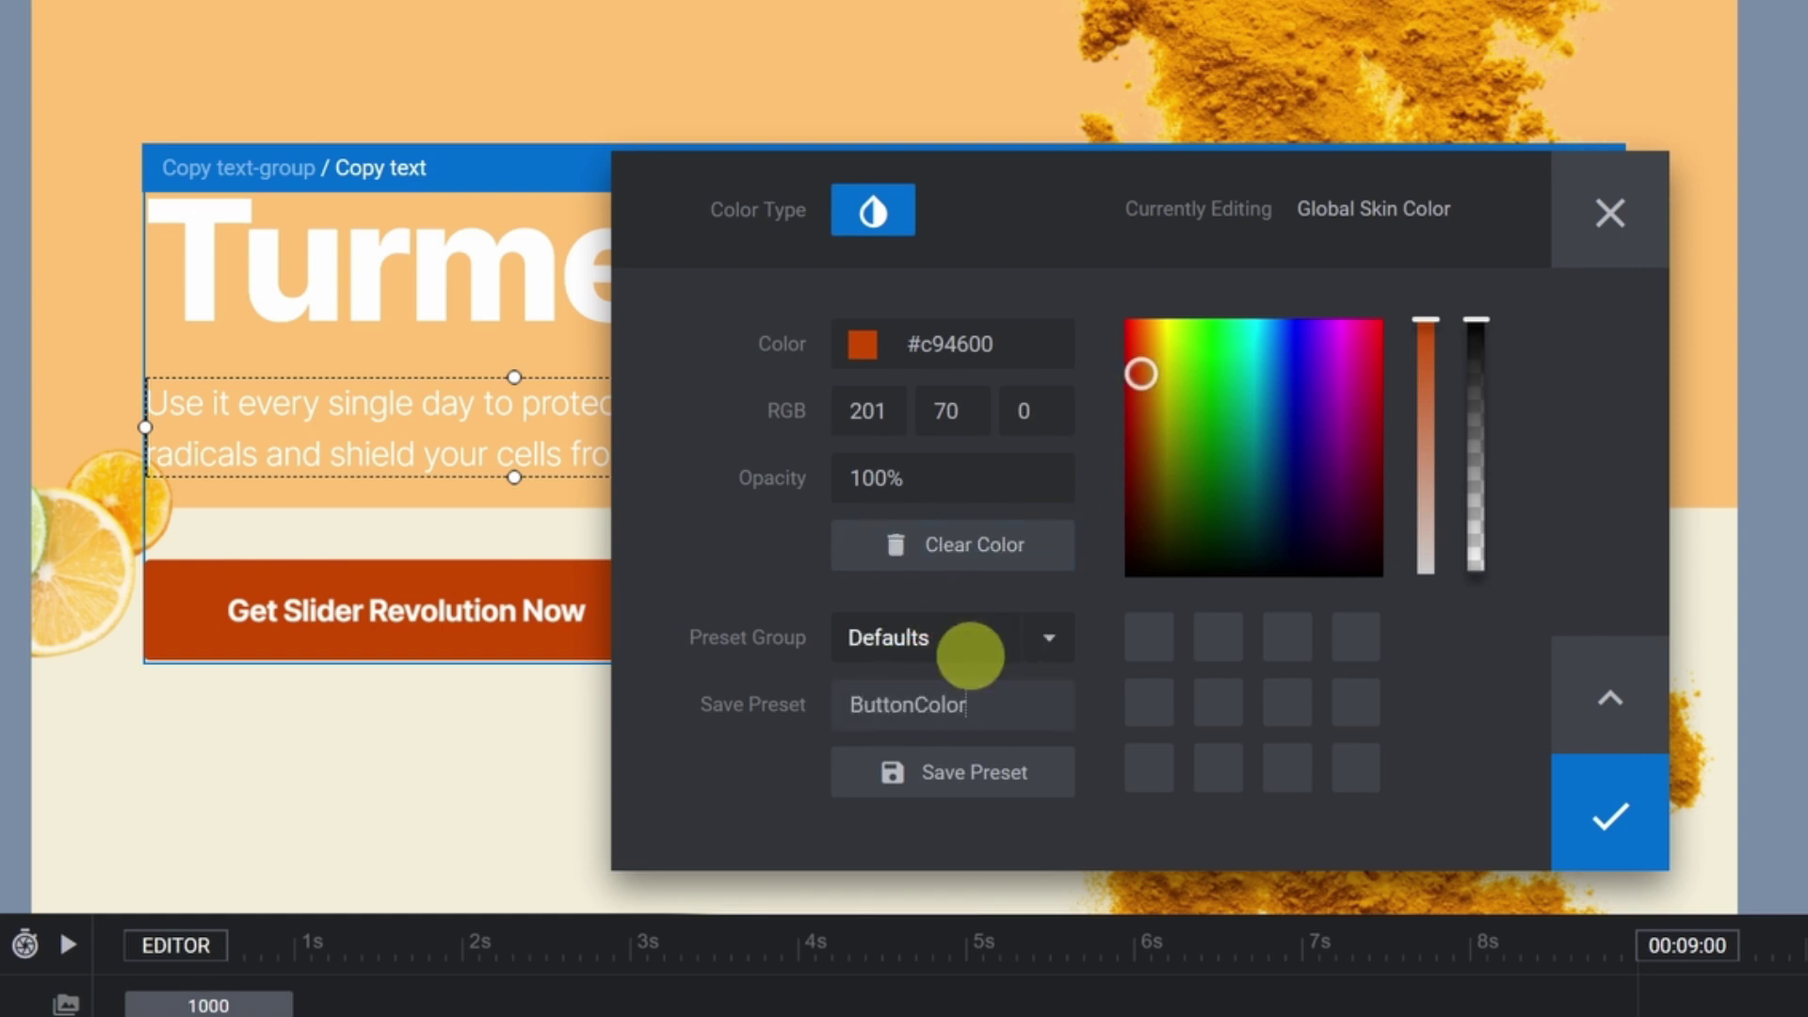
text(ttonColor)
click(966, 766)
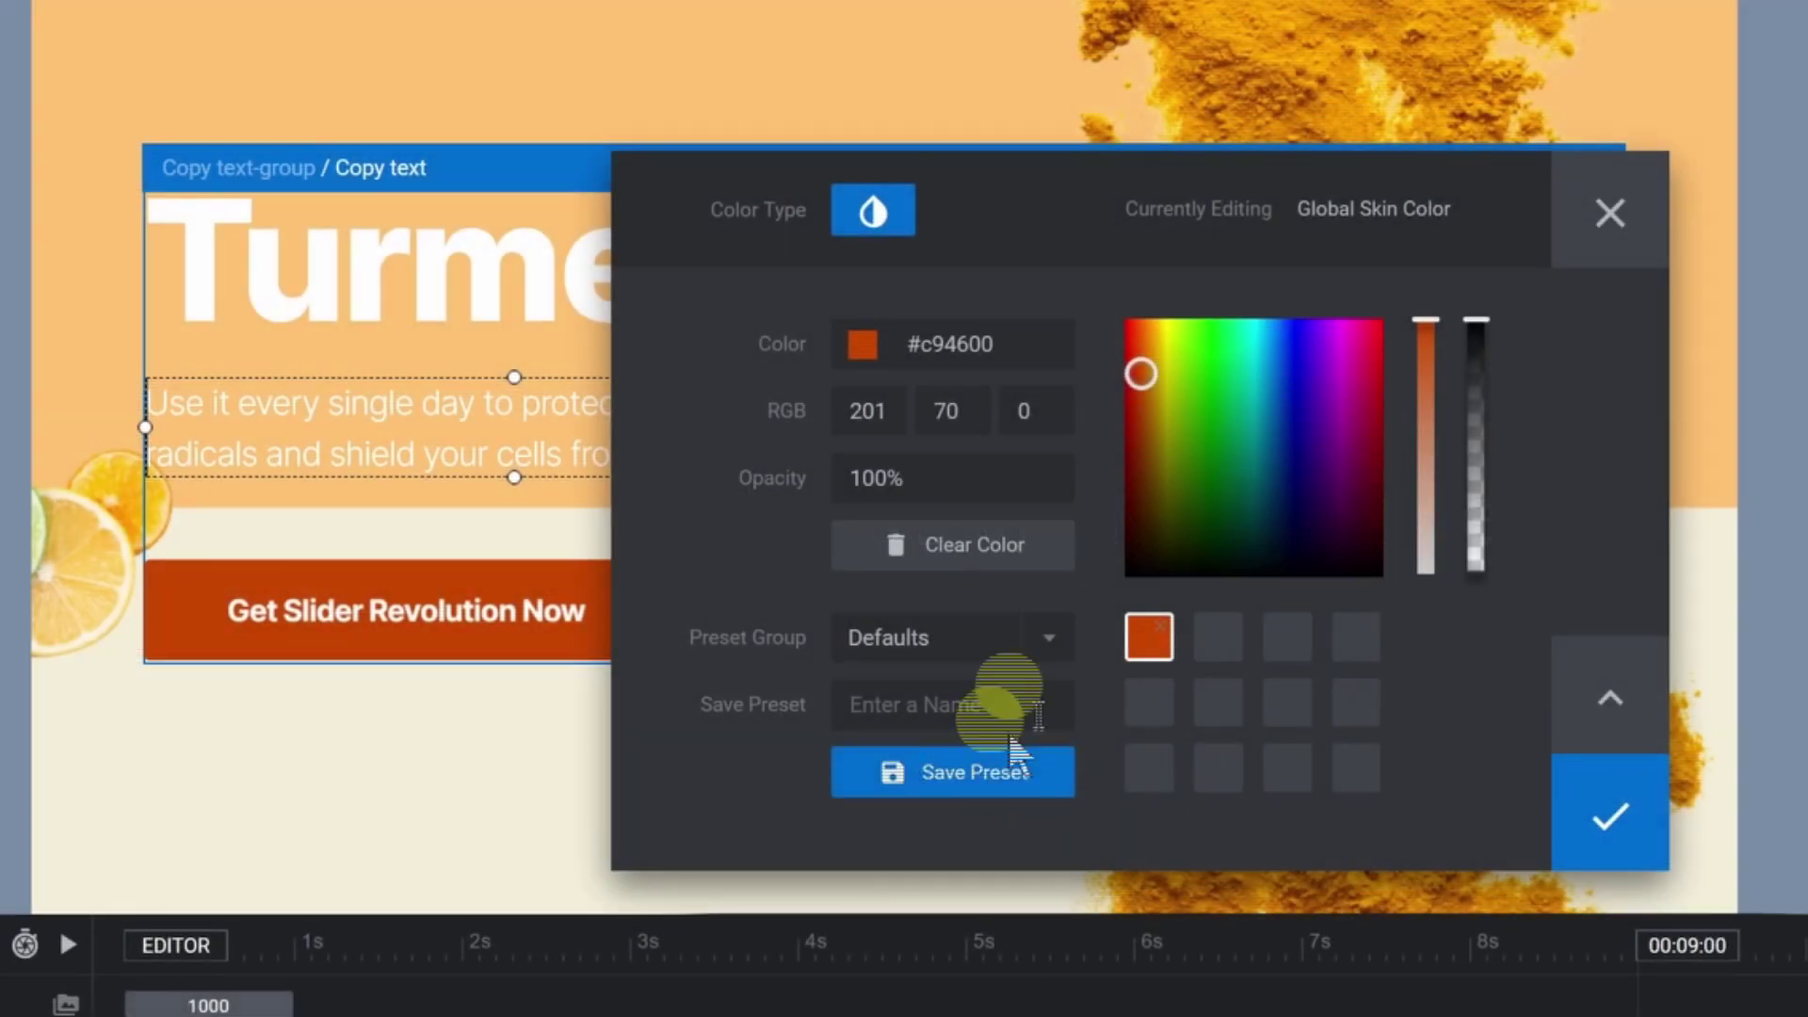
click(1139, 642)
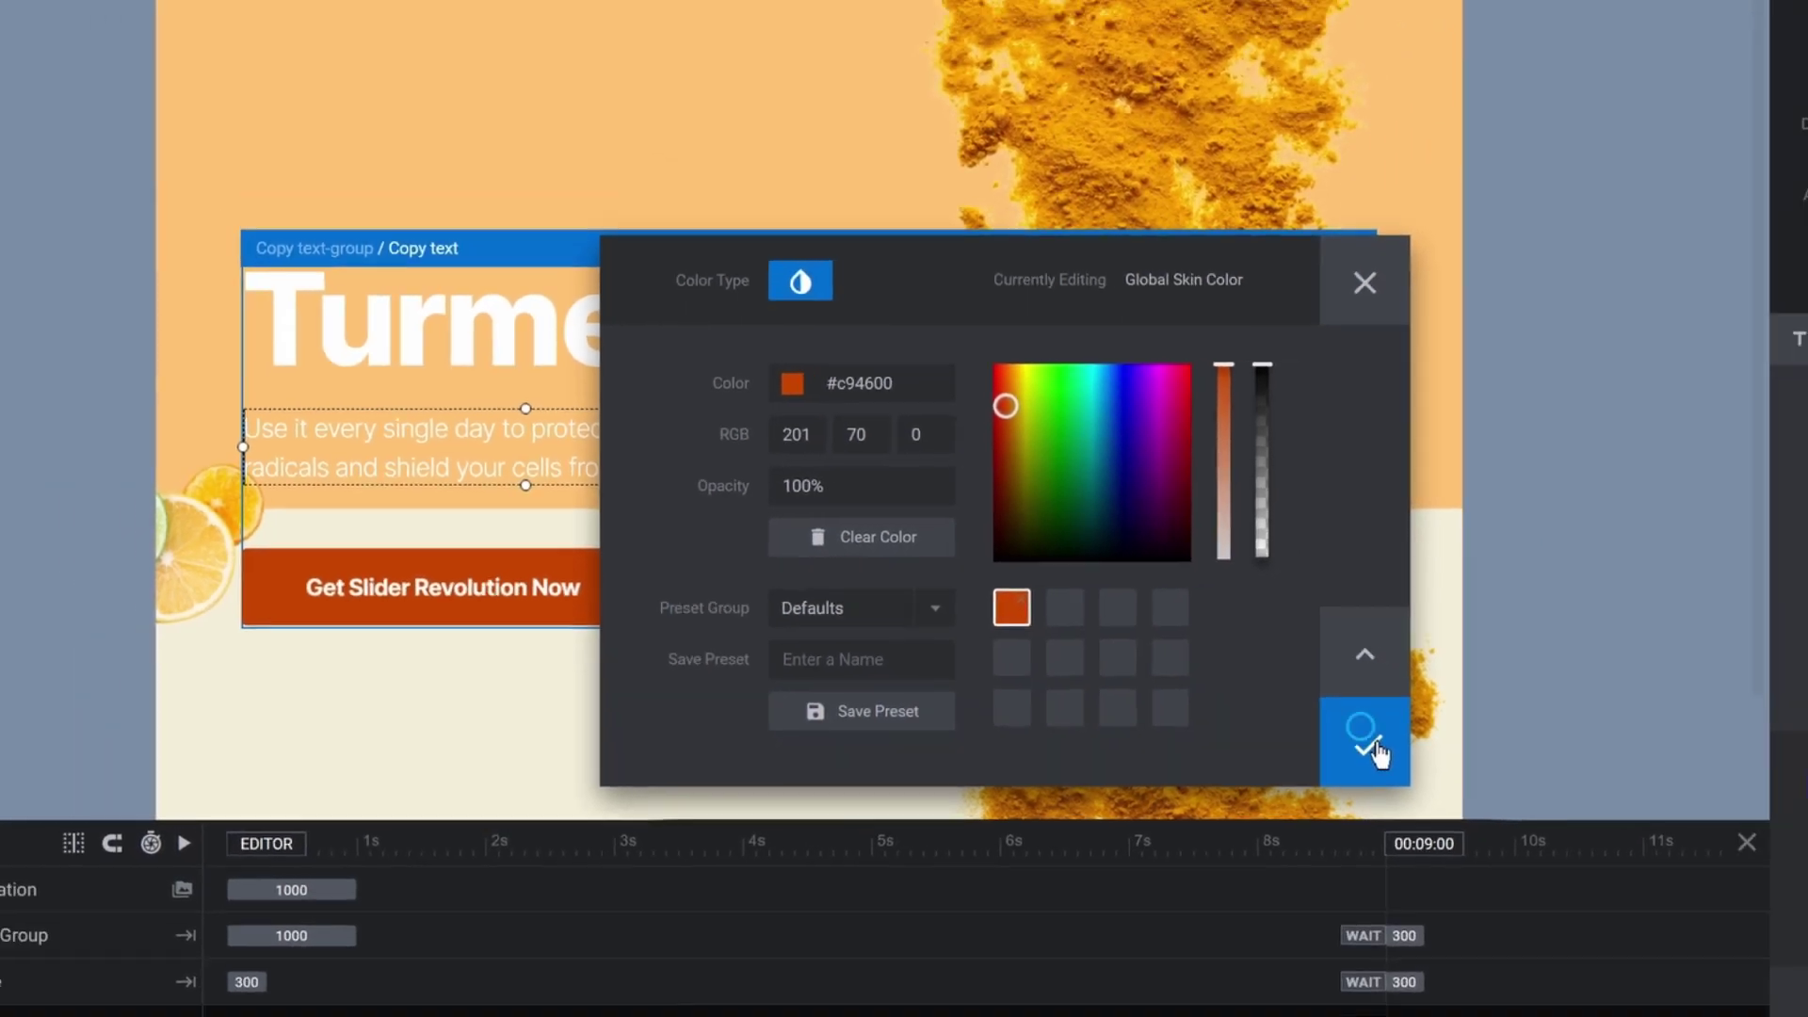
click(1605, 815)
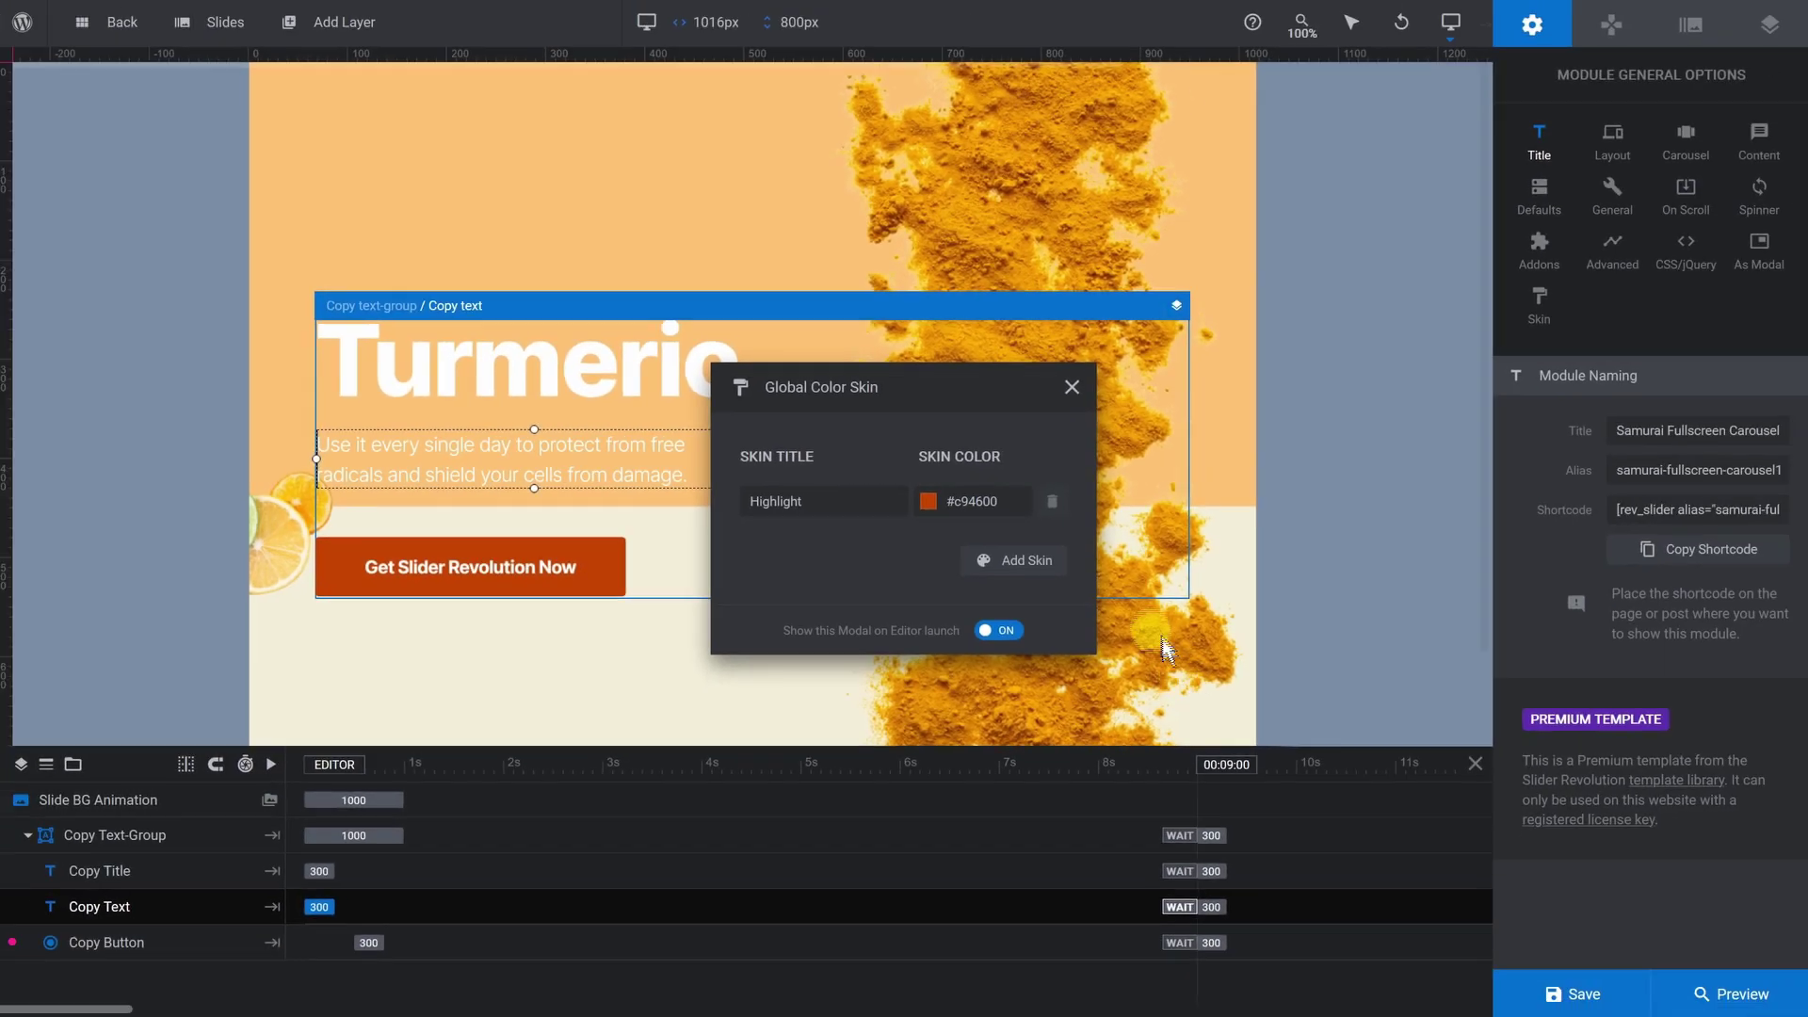
click(1074, 391)
Step: Change the Turmeric slide's button label to BUY NOW
click(556, 587)
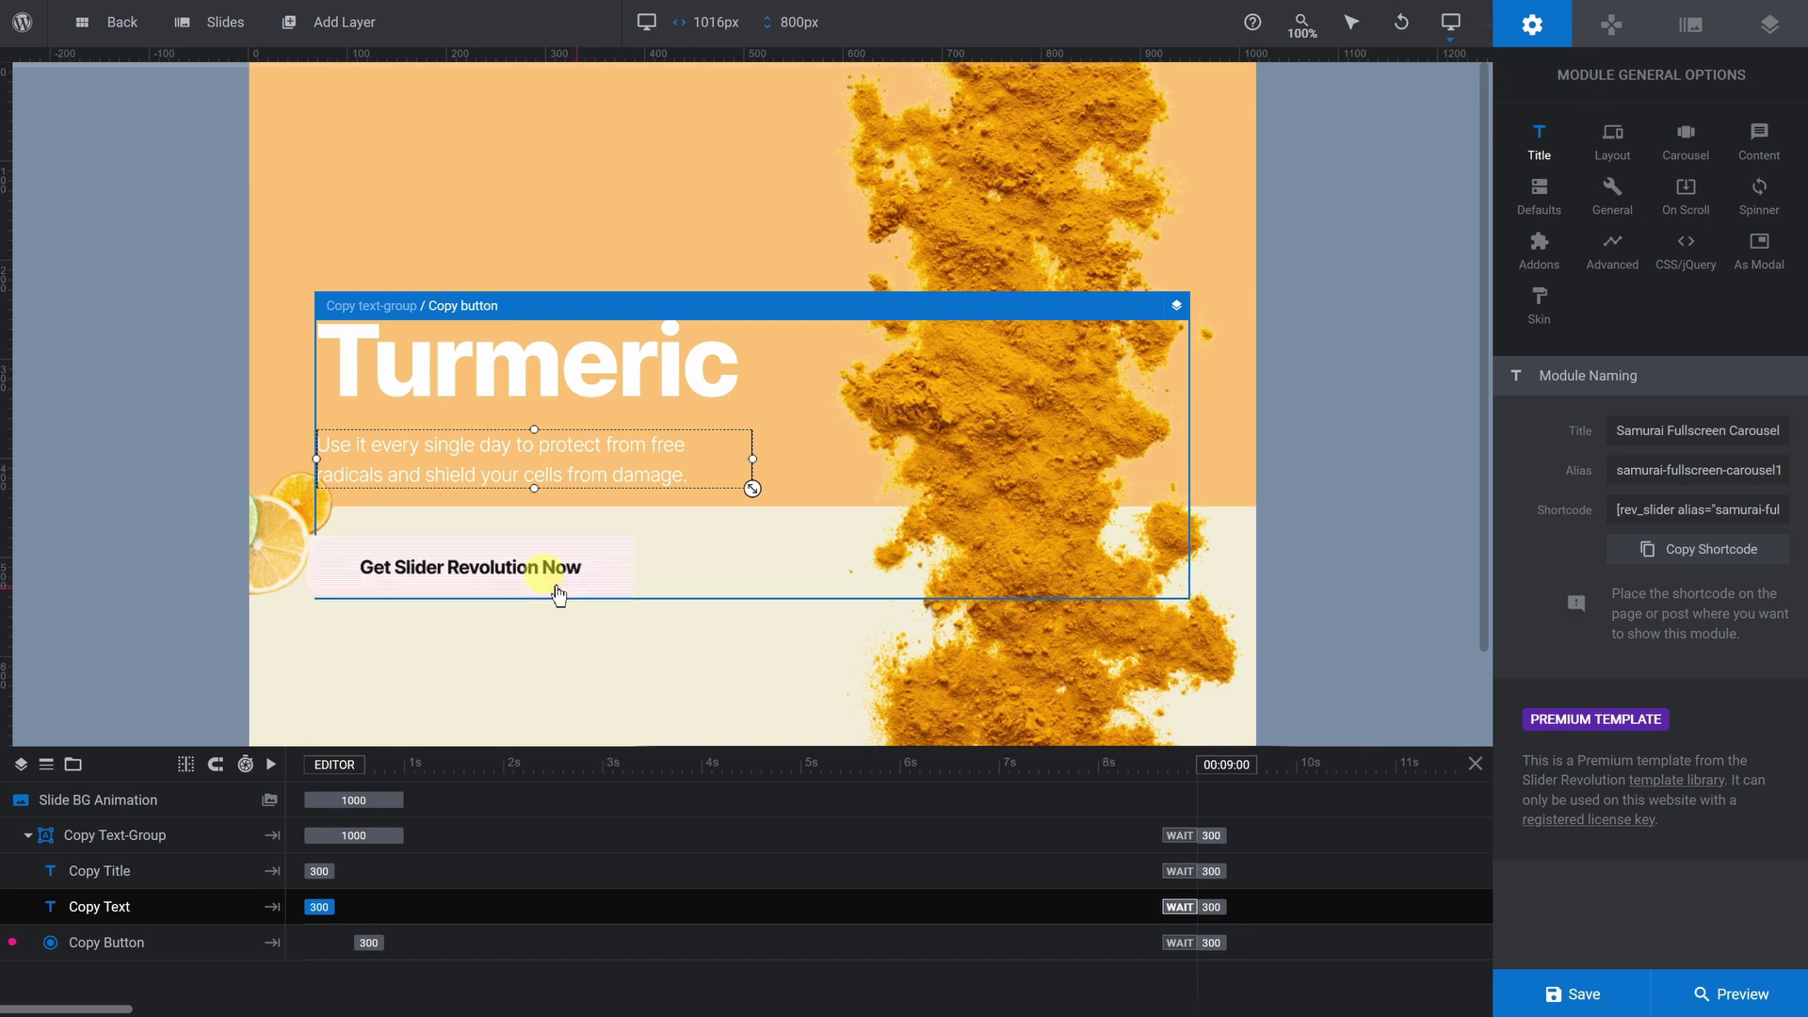
click(550, 574)
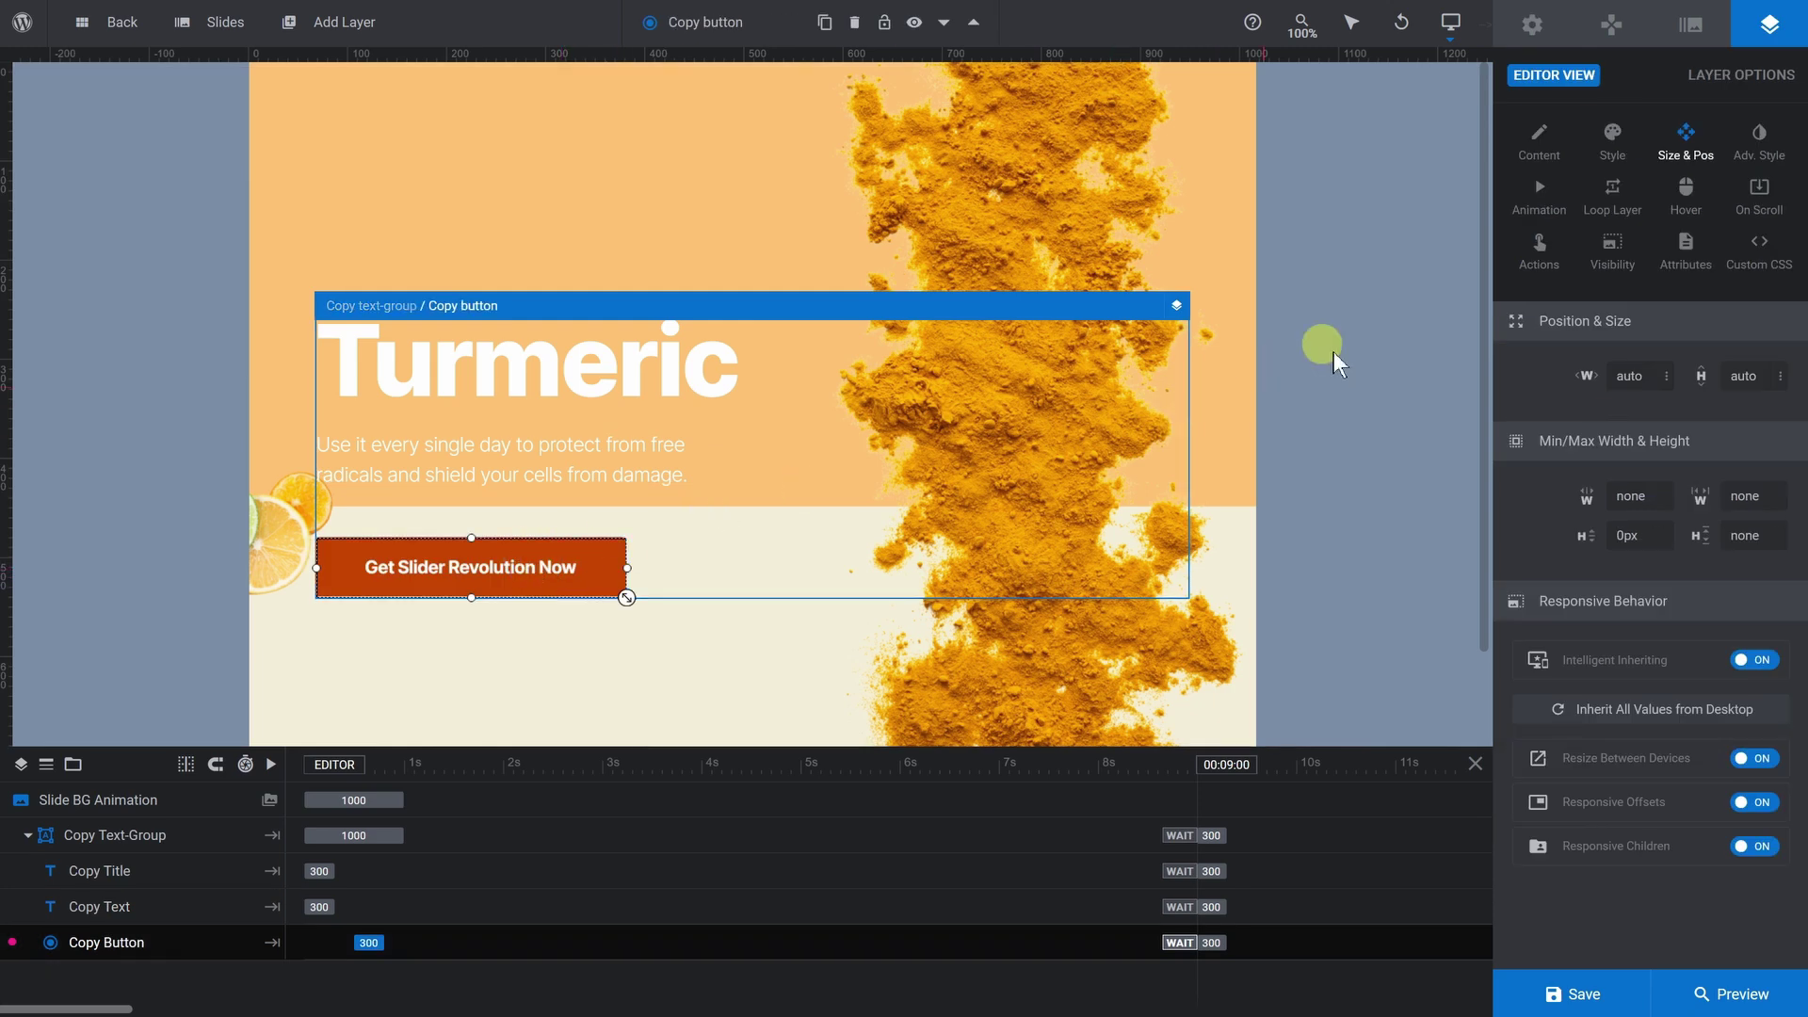
click(1539, 141)
click(1625, 395)
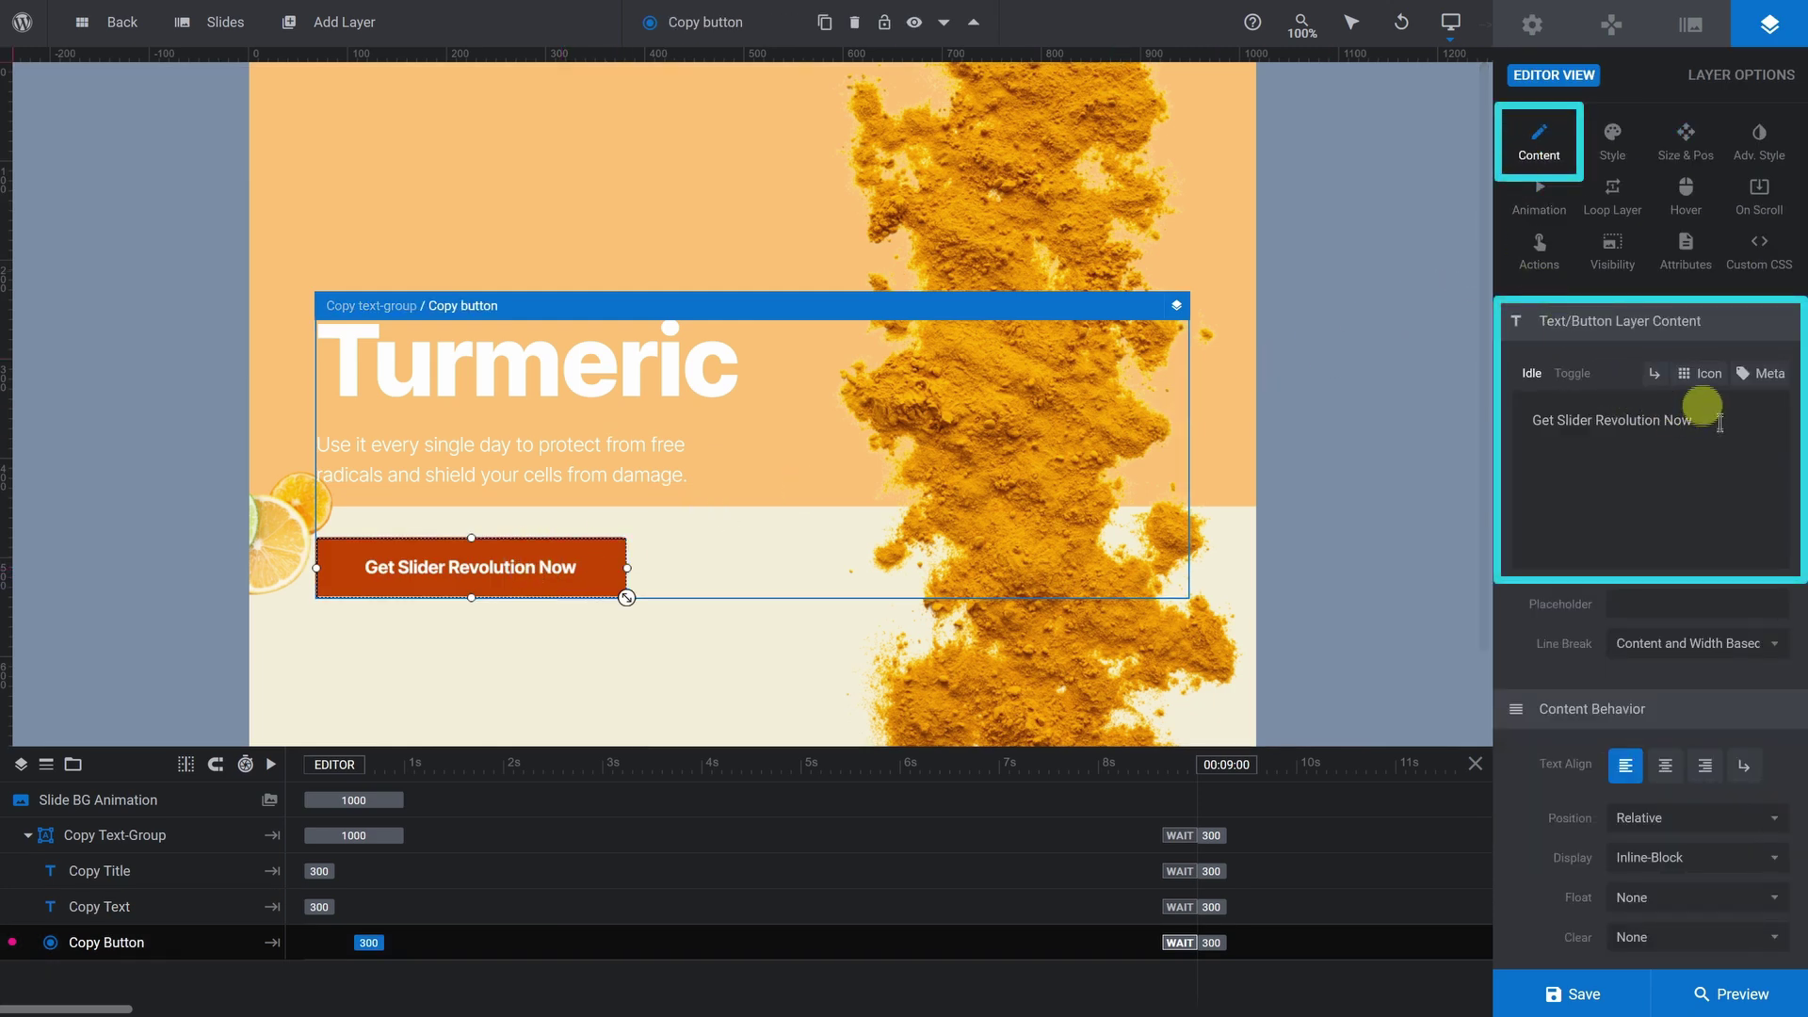
drag(1695, 419, 1399, 427)
text(BUY)
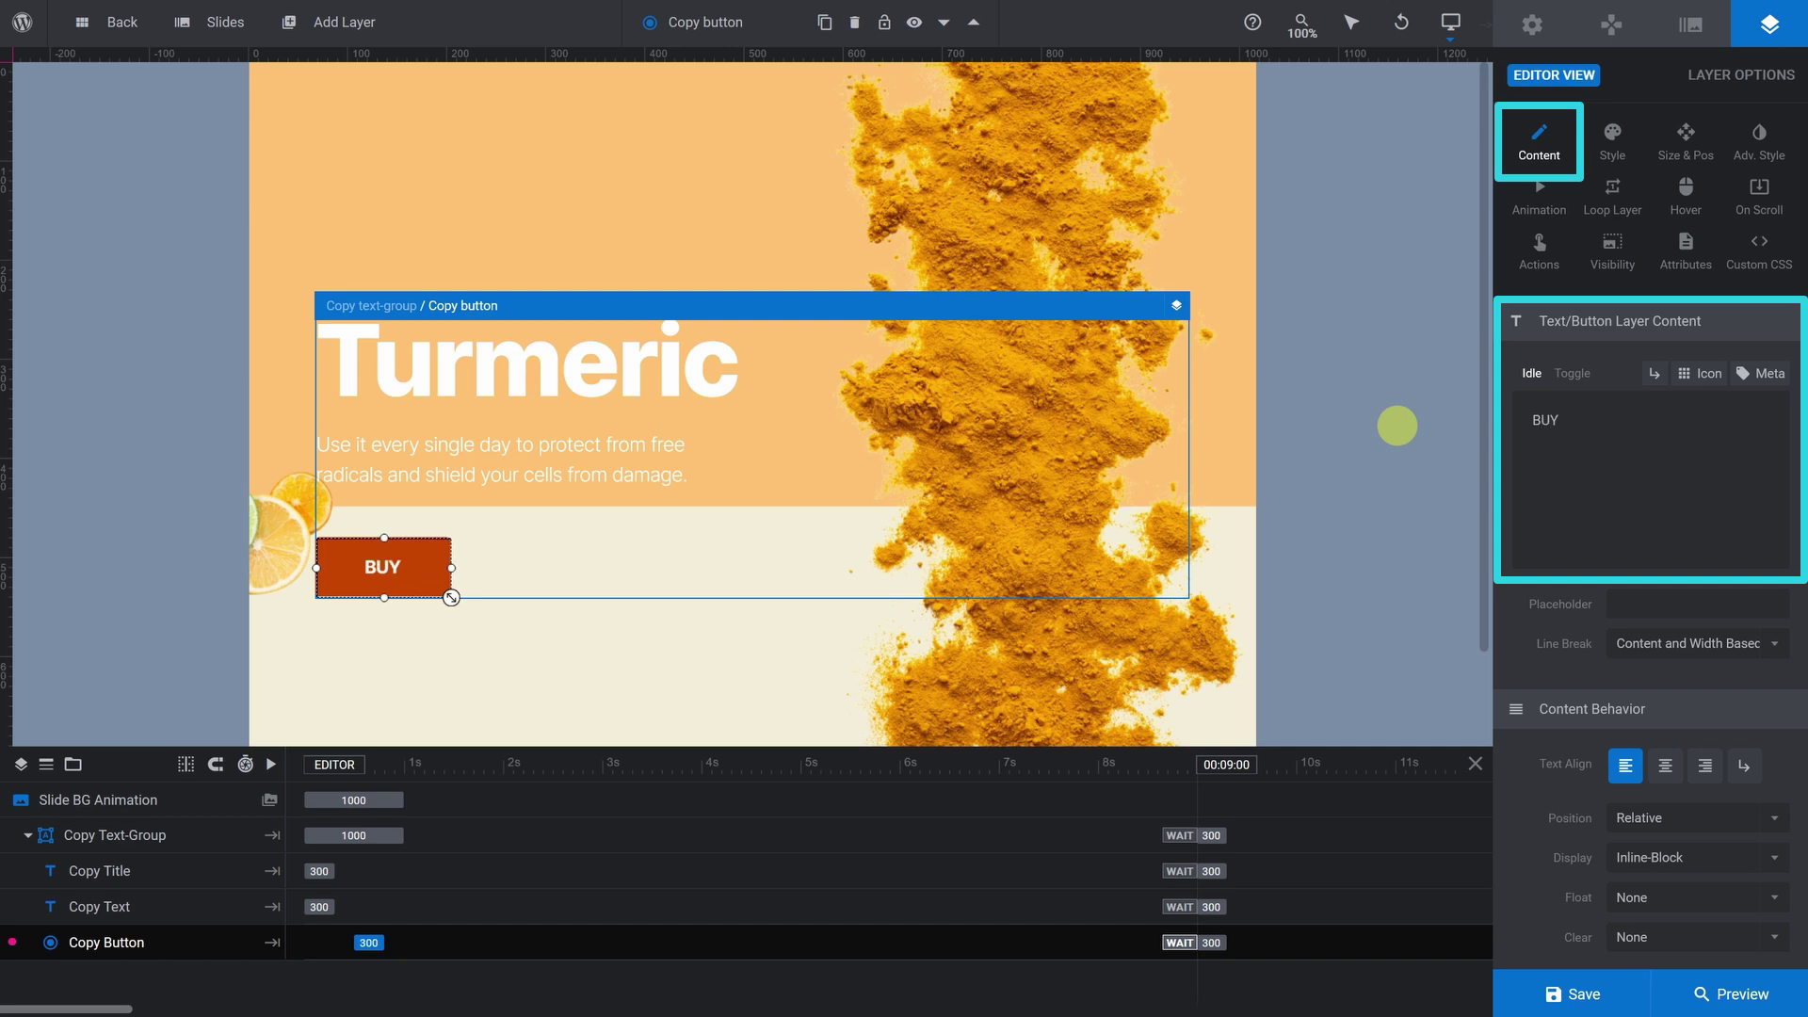
text( NOW)
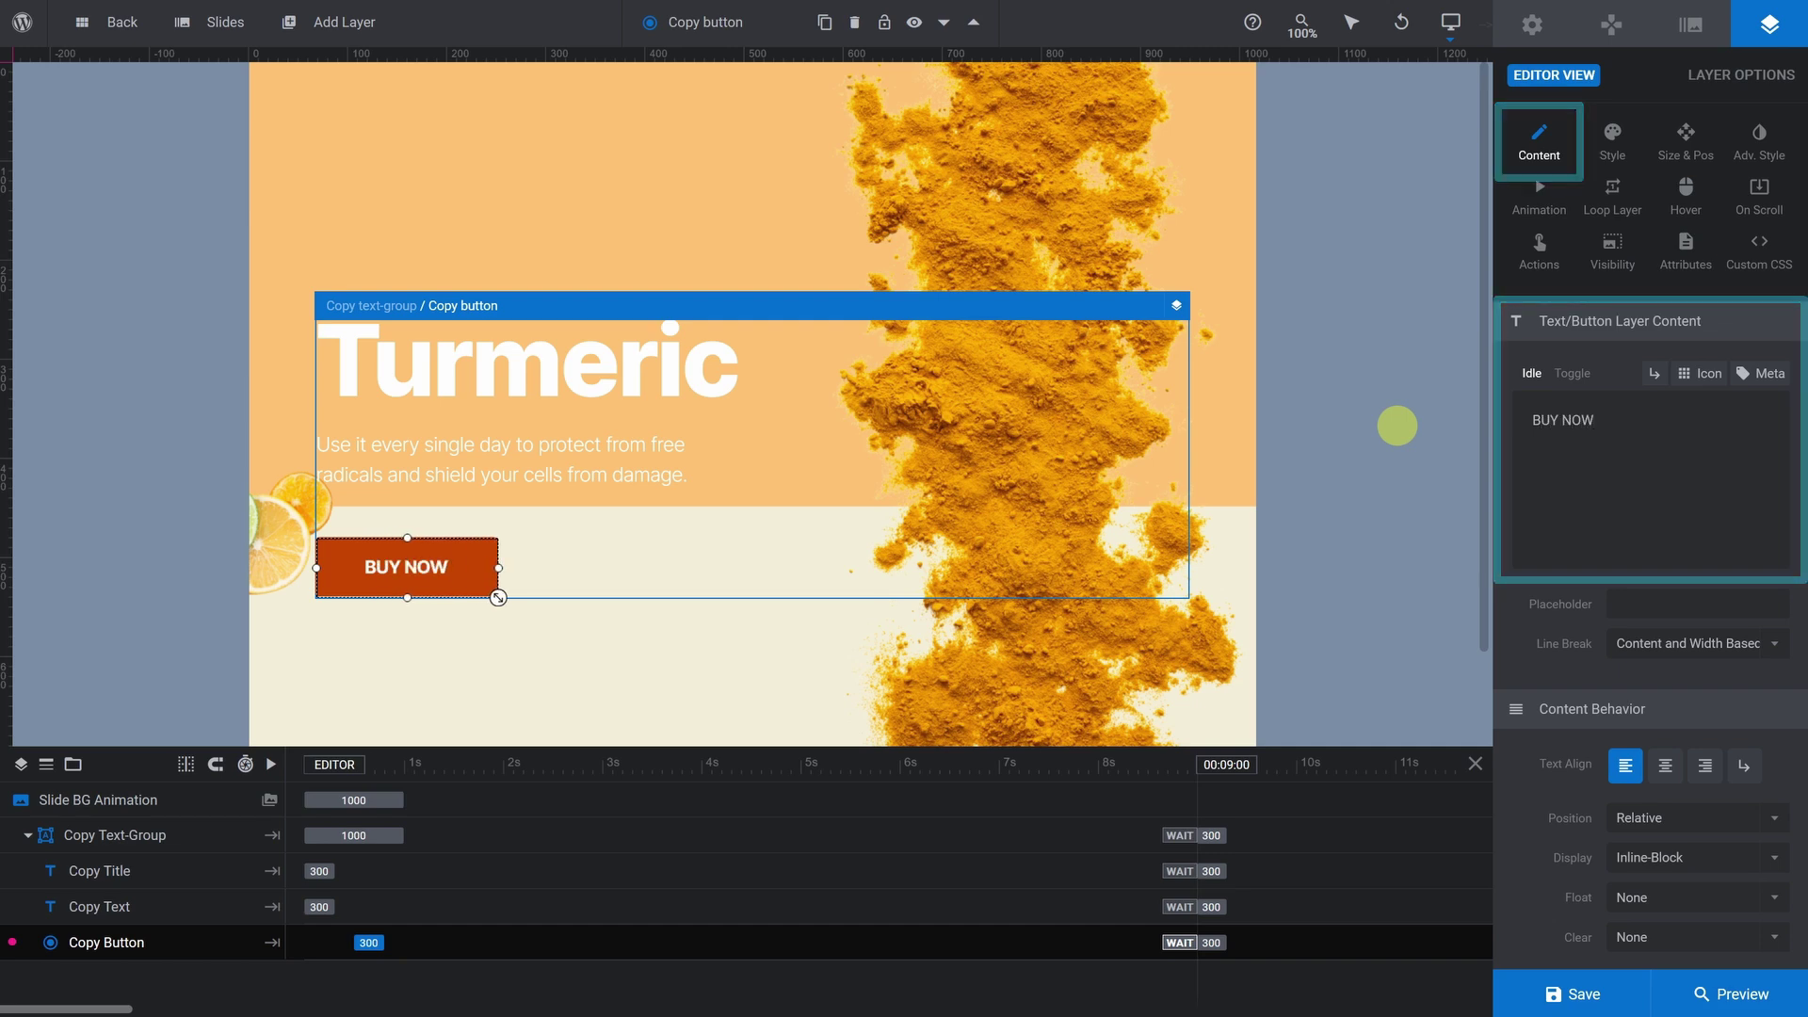
Step: Give the button a #ffd800 yellow hover background saved as a preset, with 4px linked corner radius
click(1686, 207)
scroll(1608, 416, down, 6)
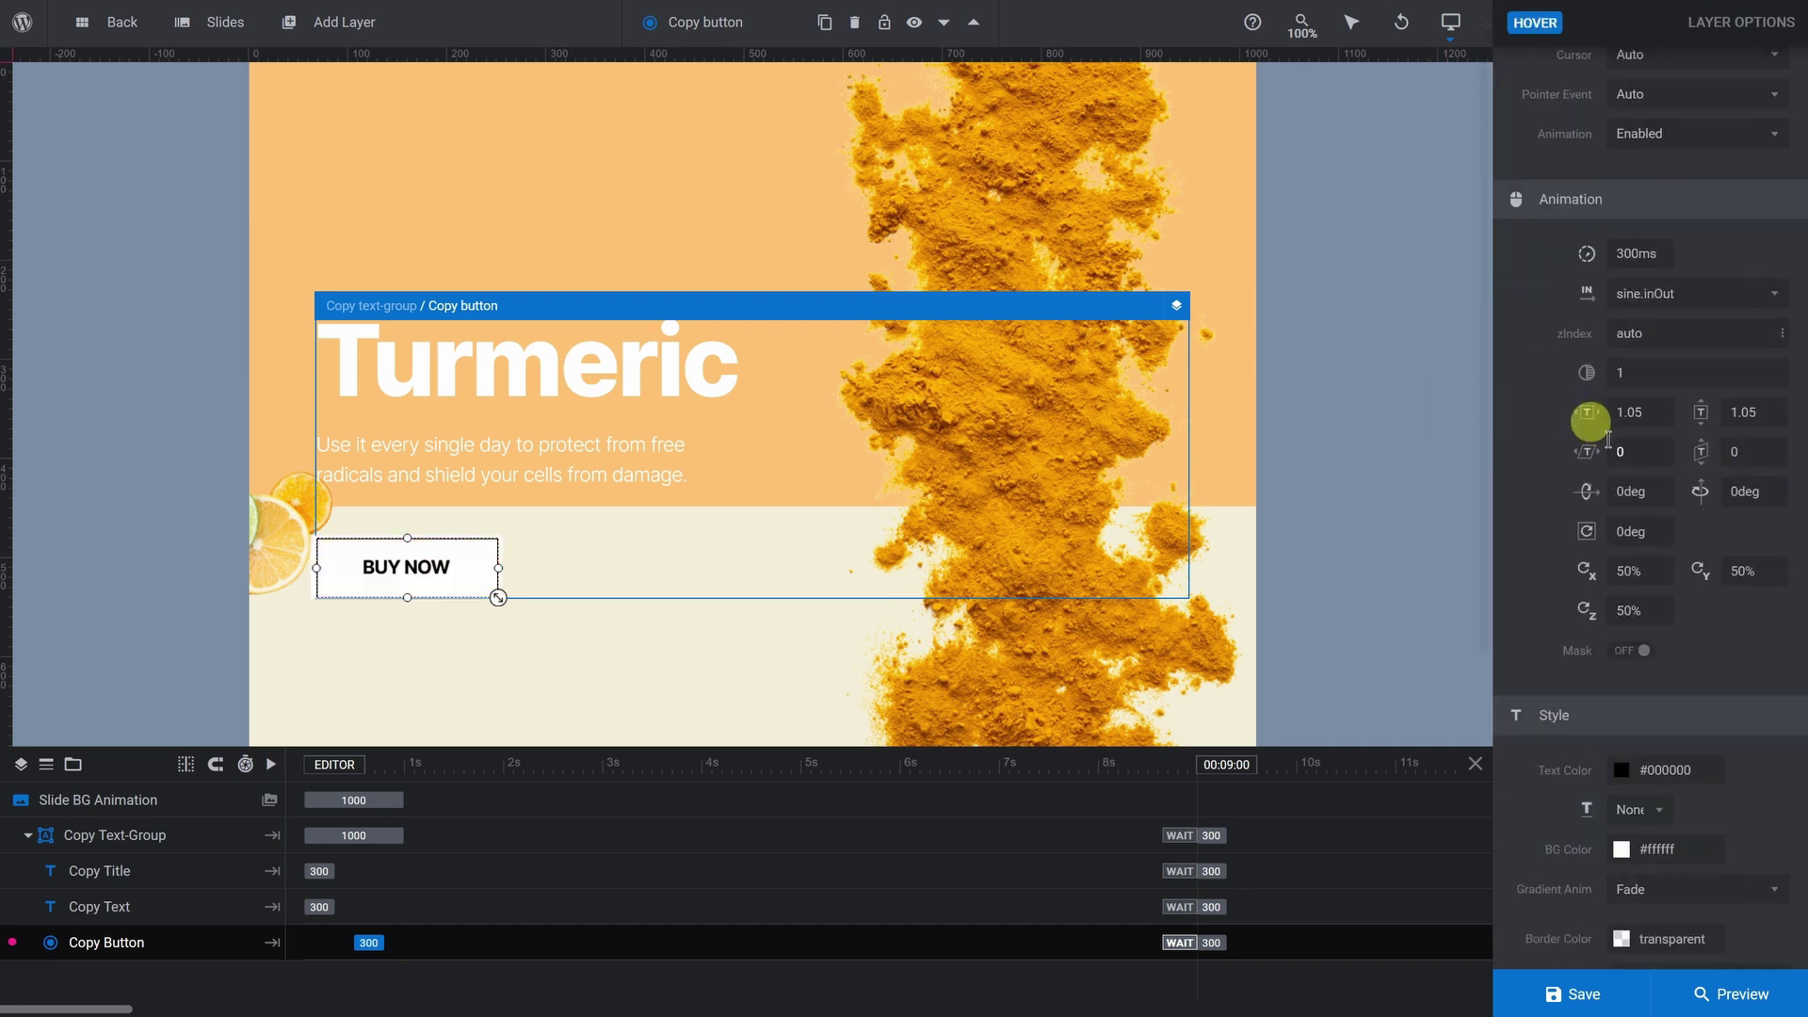
click(1613, 635)
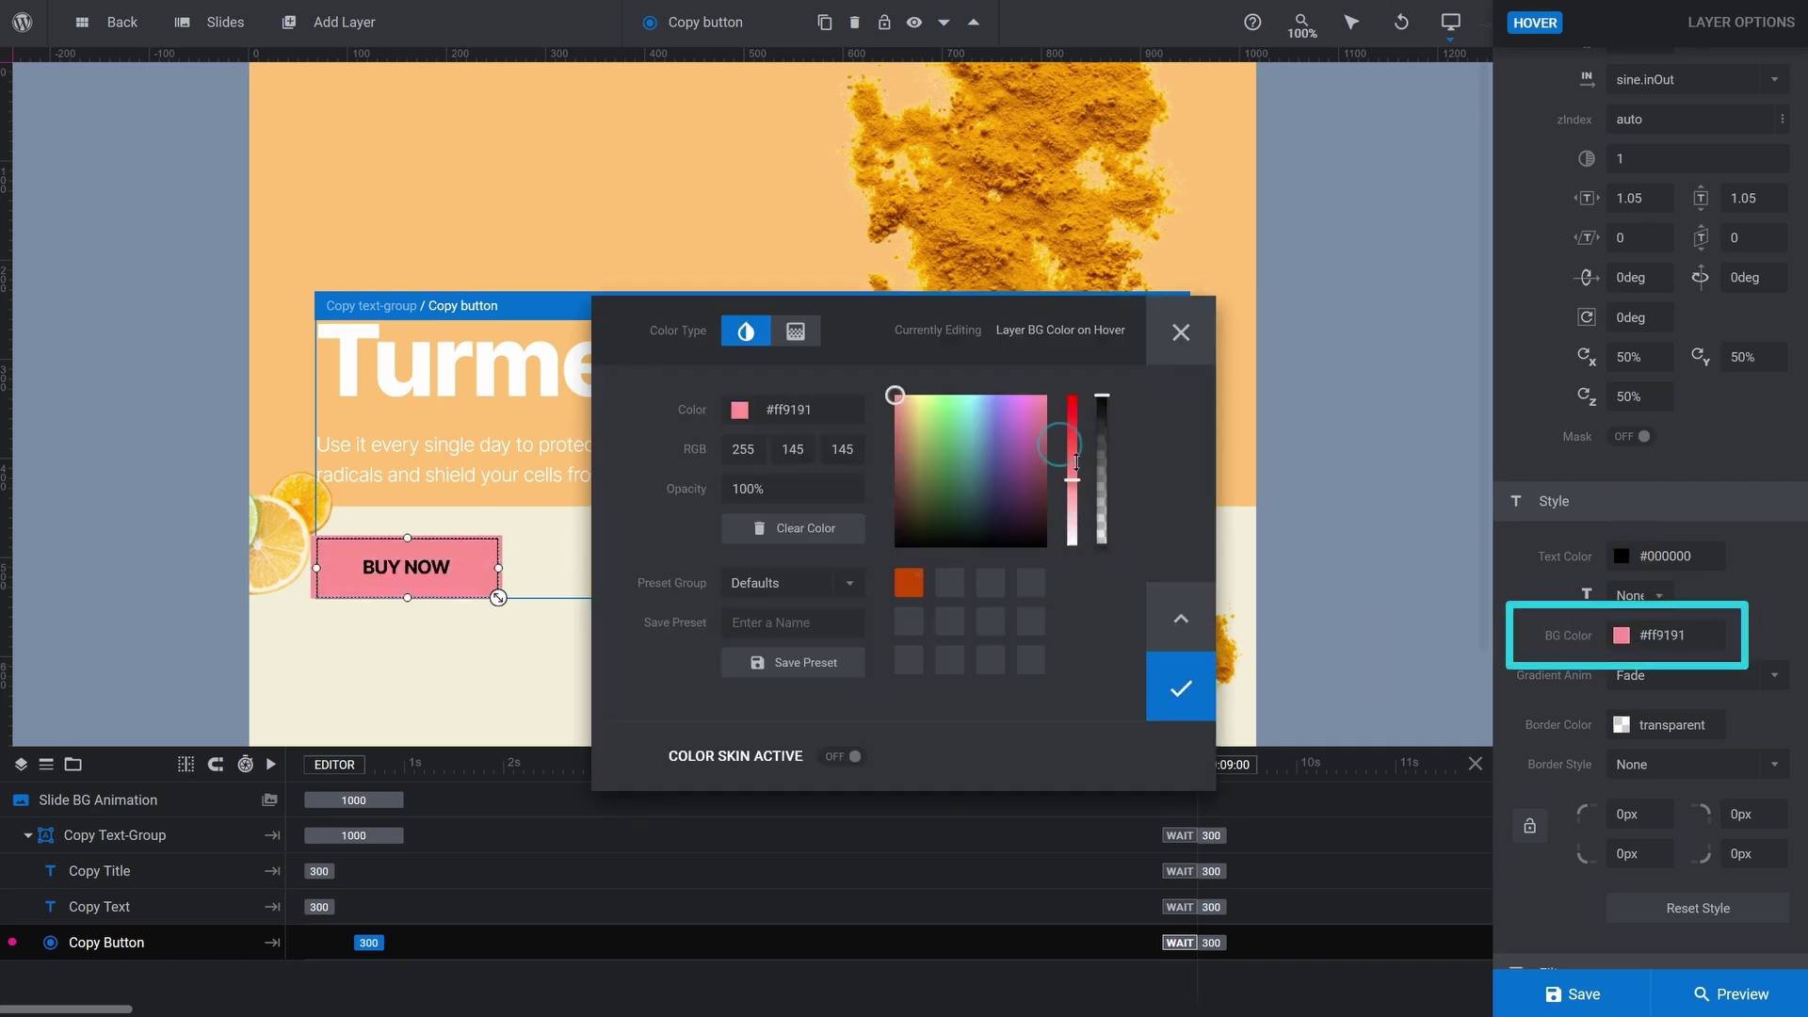
drag(1076, 461, 1079, 363)
drag(910, 400, 927, 397)
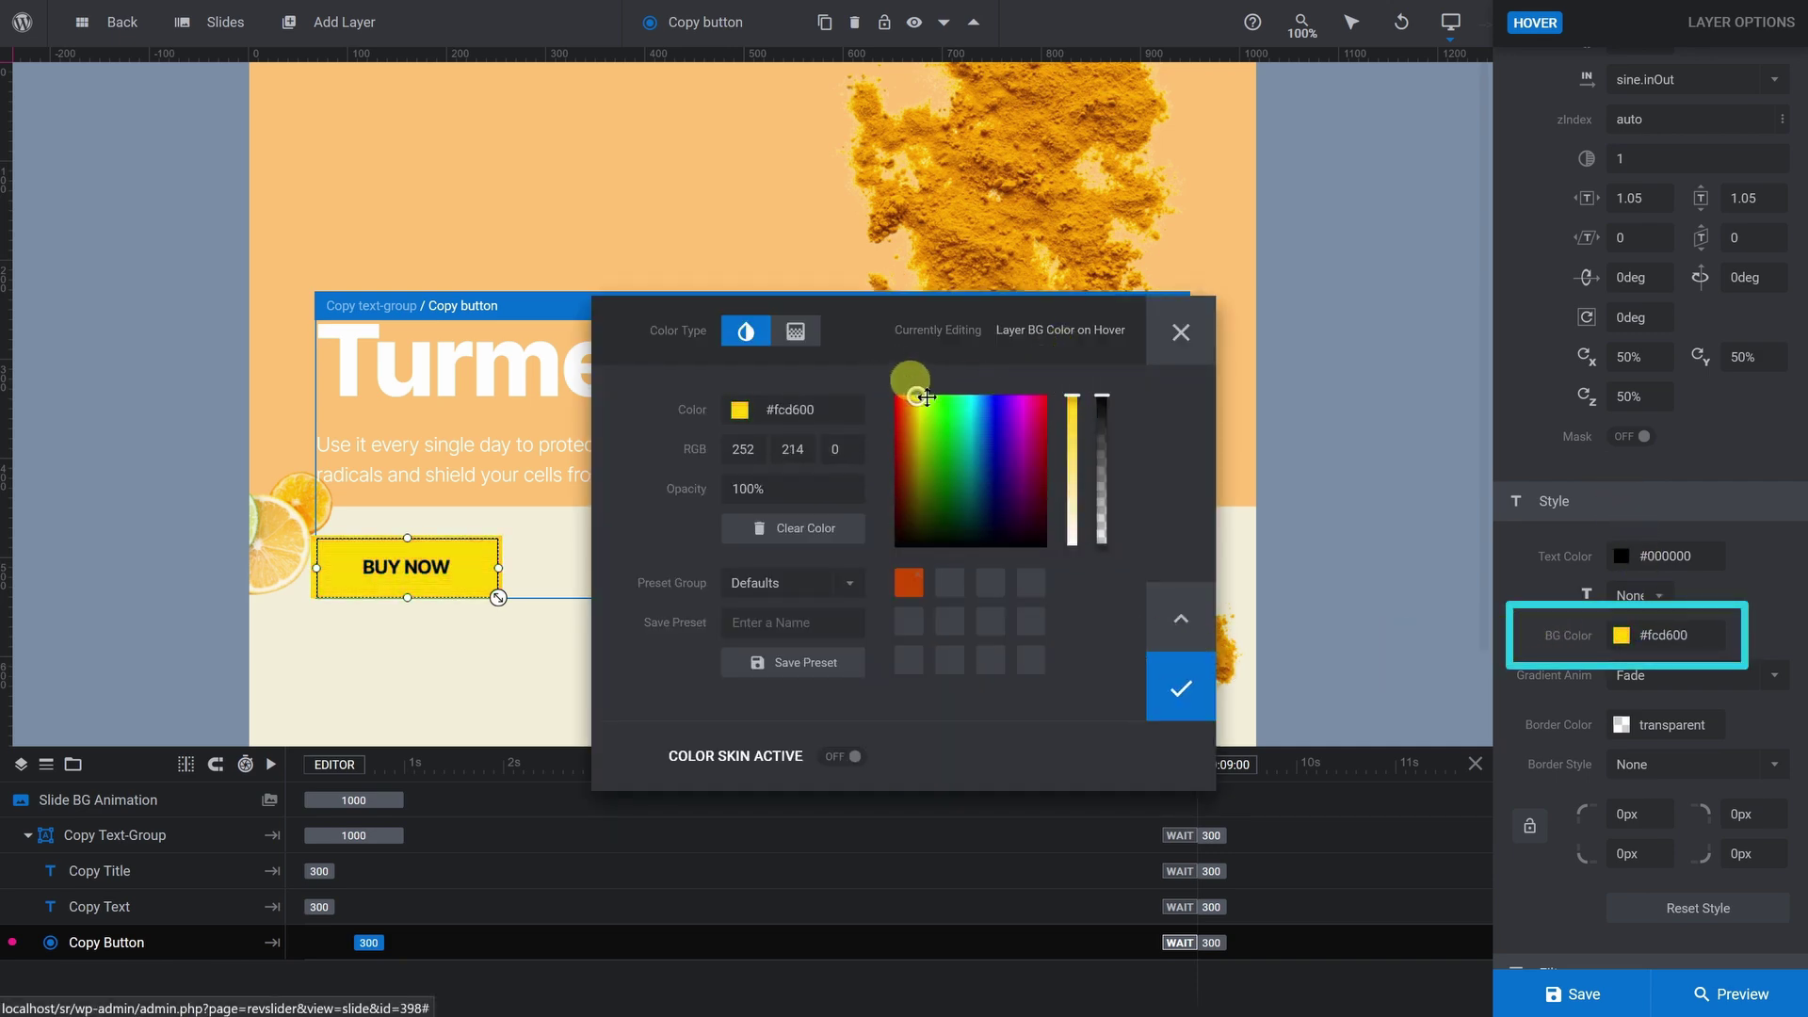
click(796, 622)
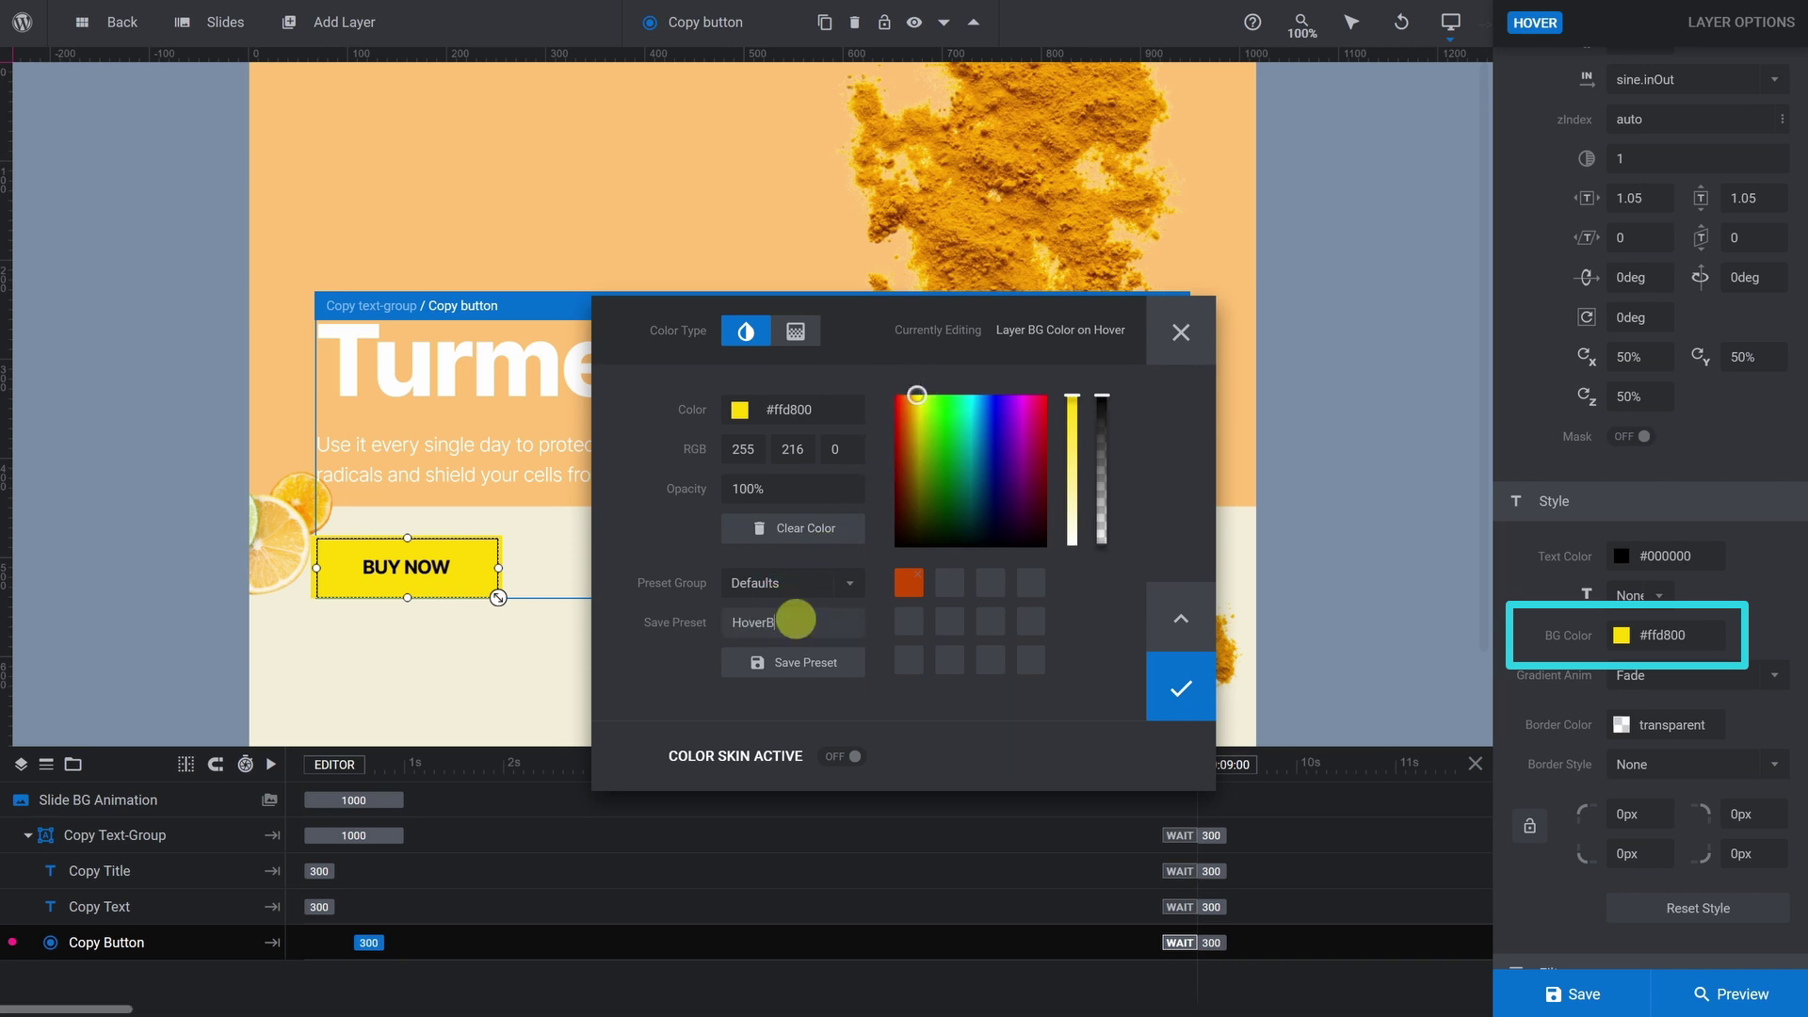
click(805, 662)
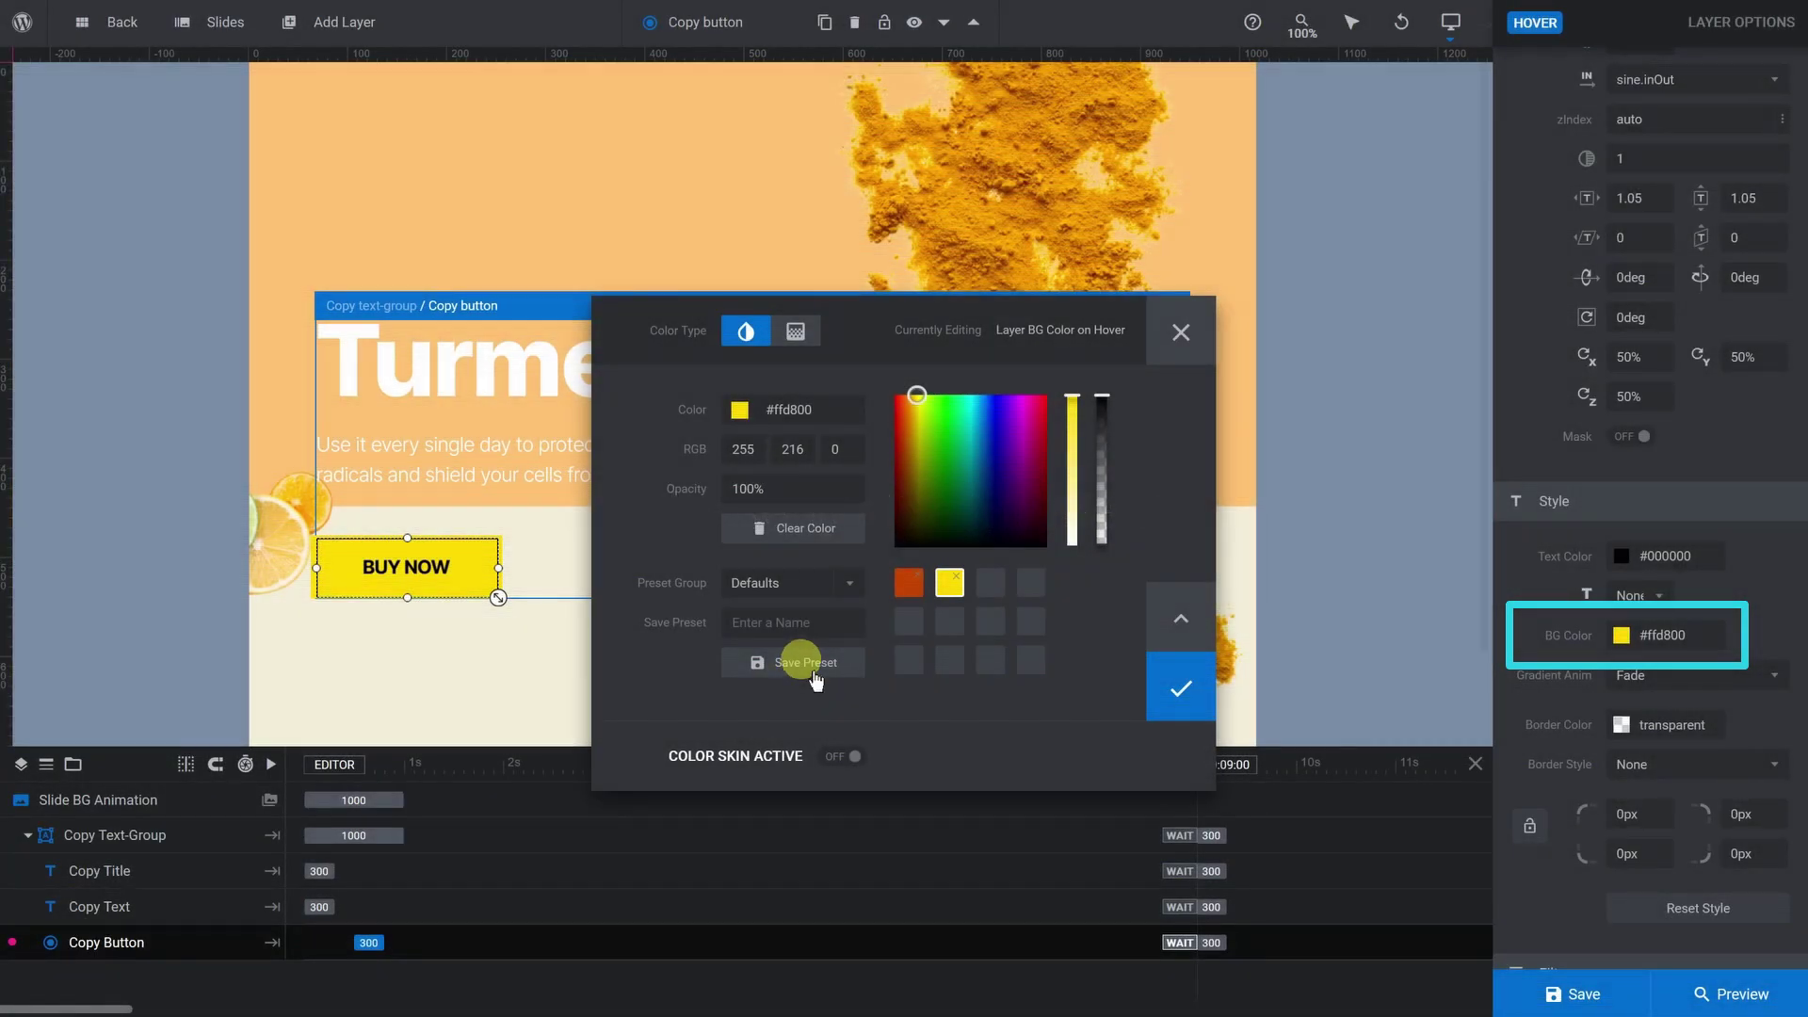
click(1180, 682)
click(1531, 826)
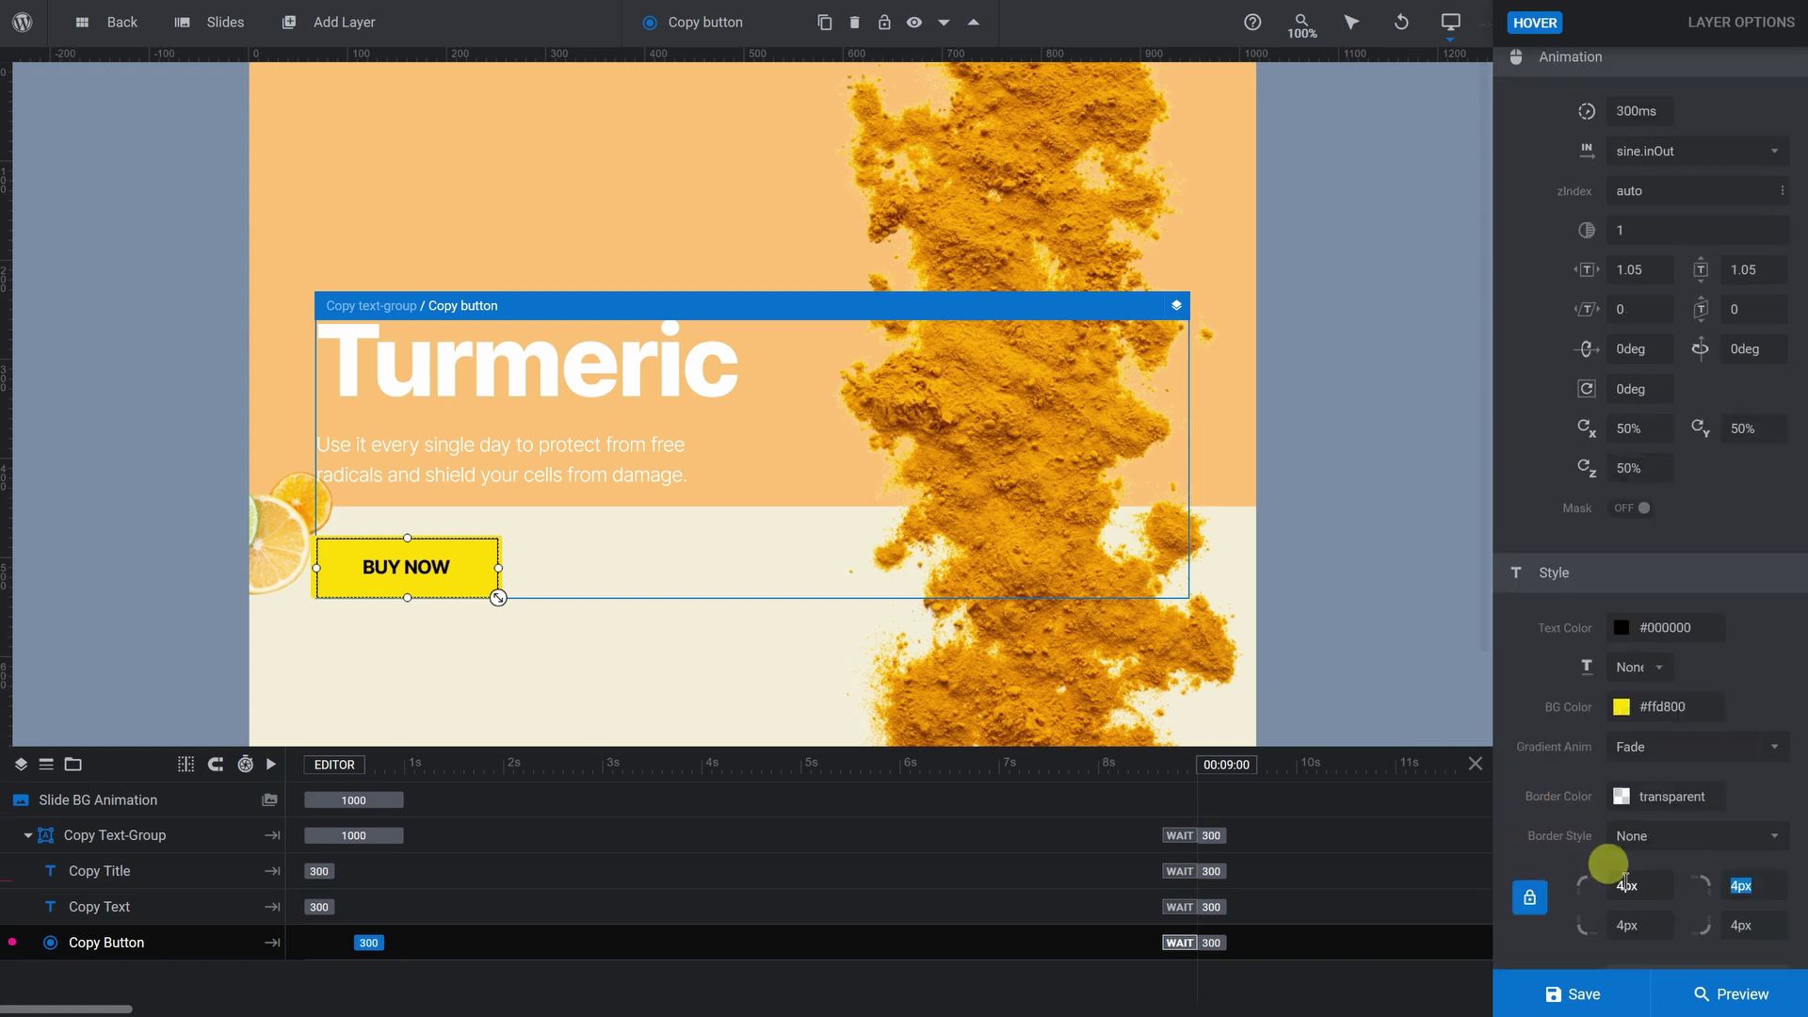
Step: Make BUY NOW a simple link to the turmeric product page on mysite.com, then save and preview
scroll(1623, 875, up, 5)
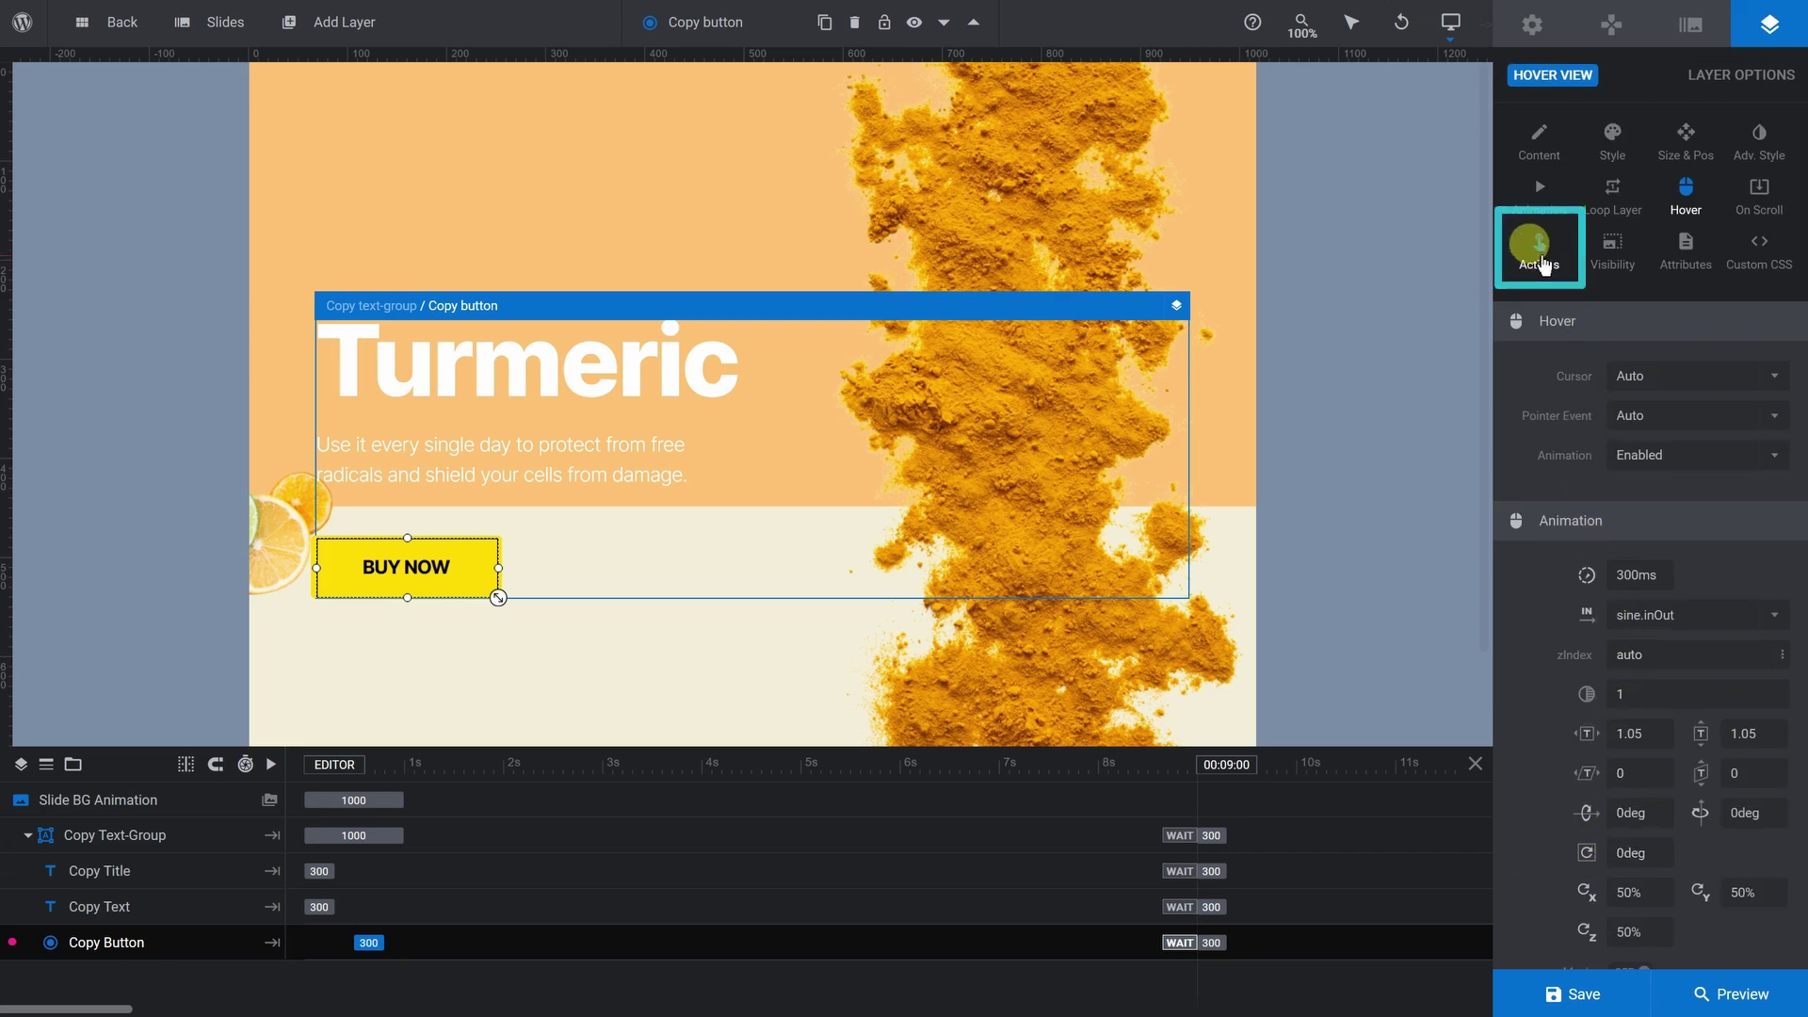
click(1541, 257)
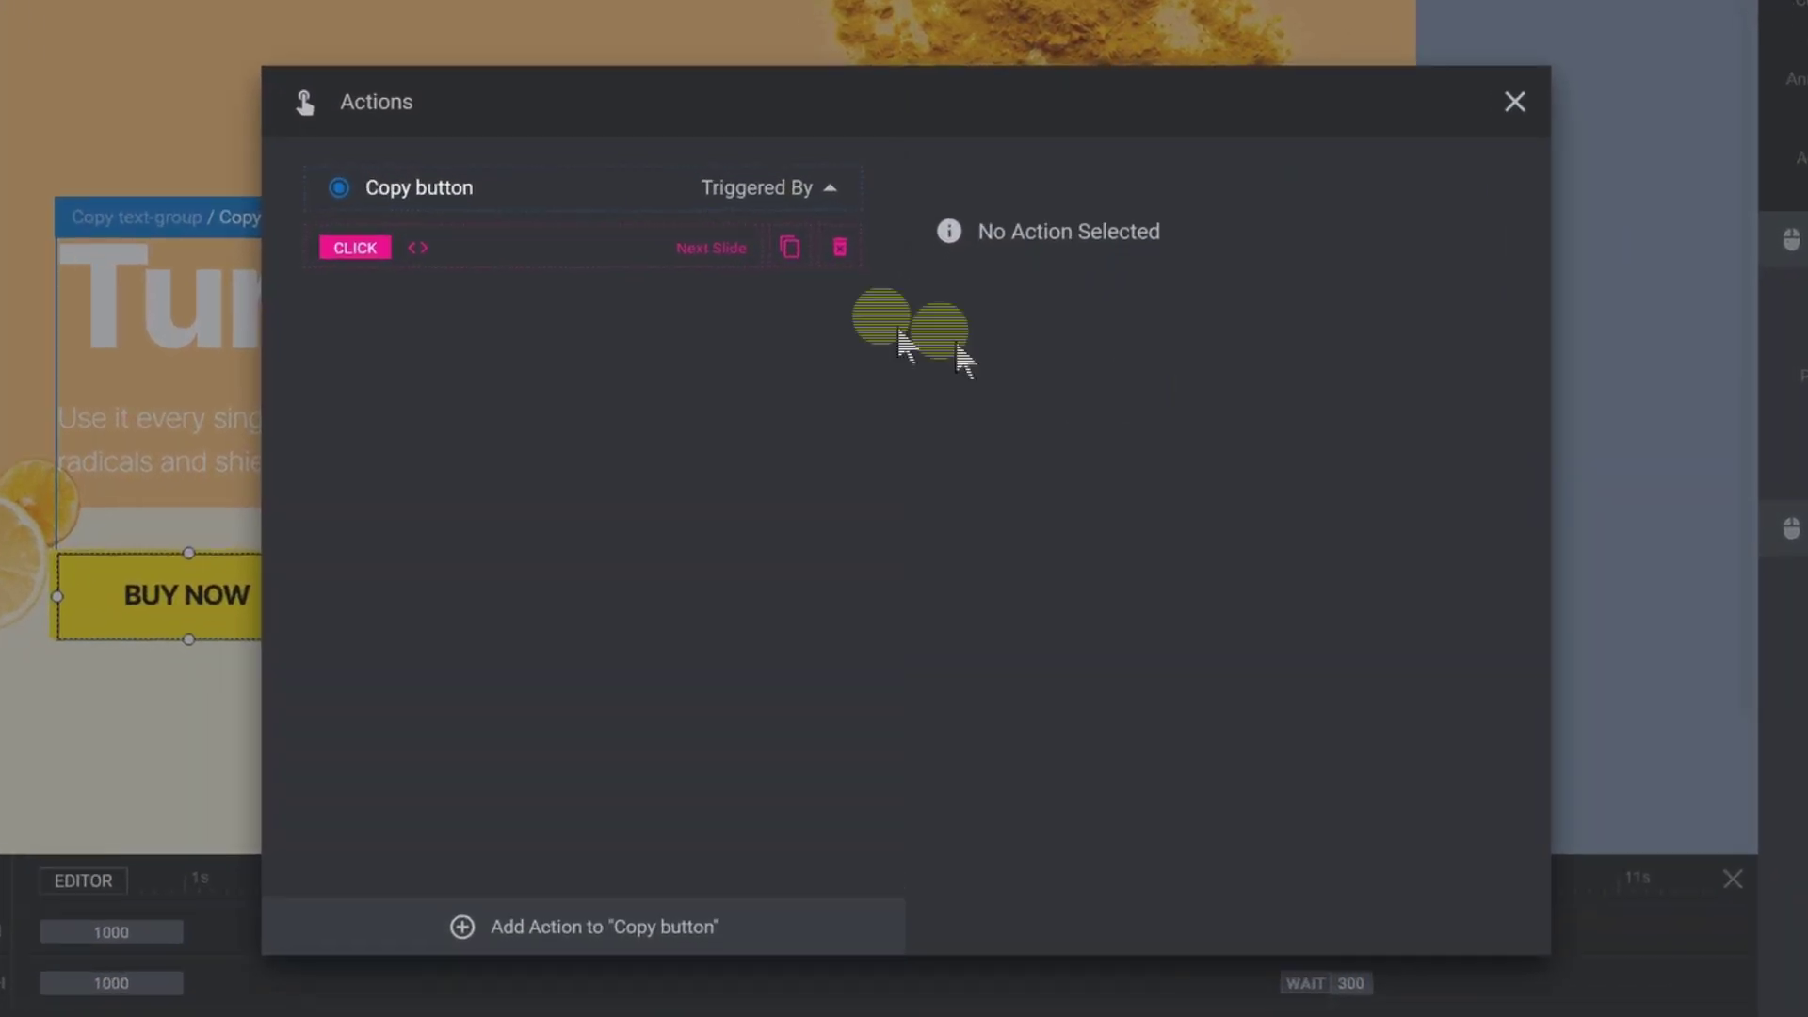
click(626, 261)
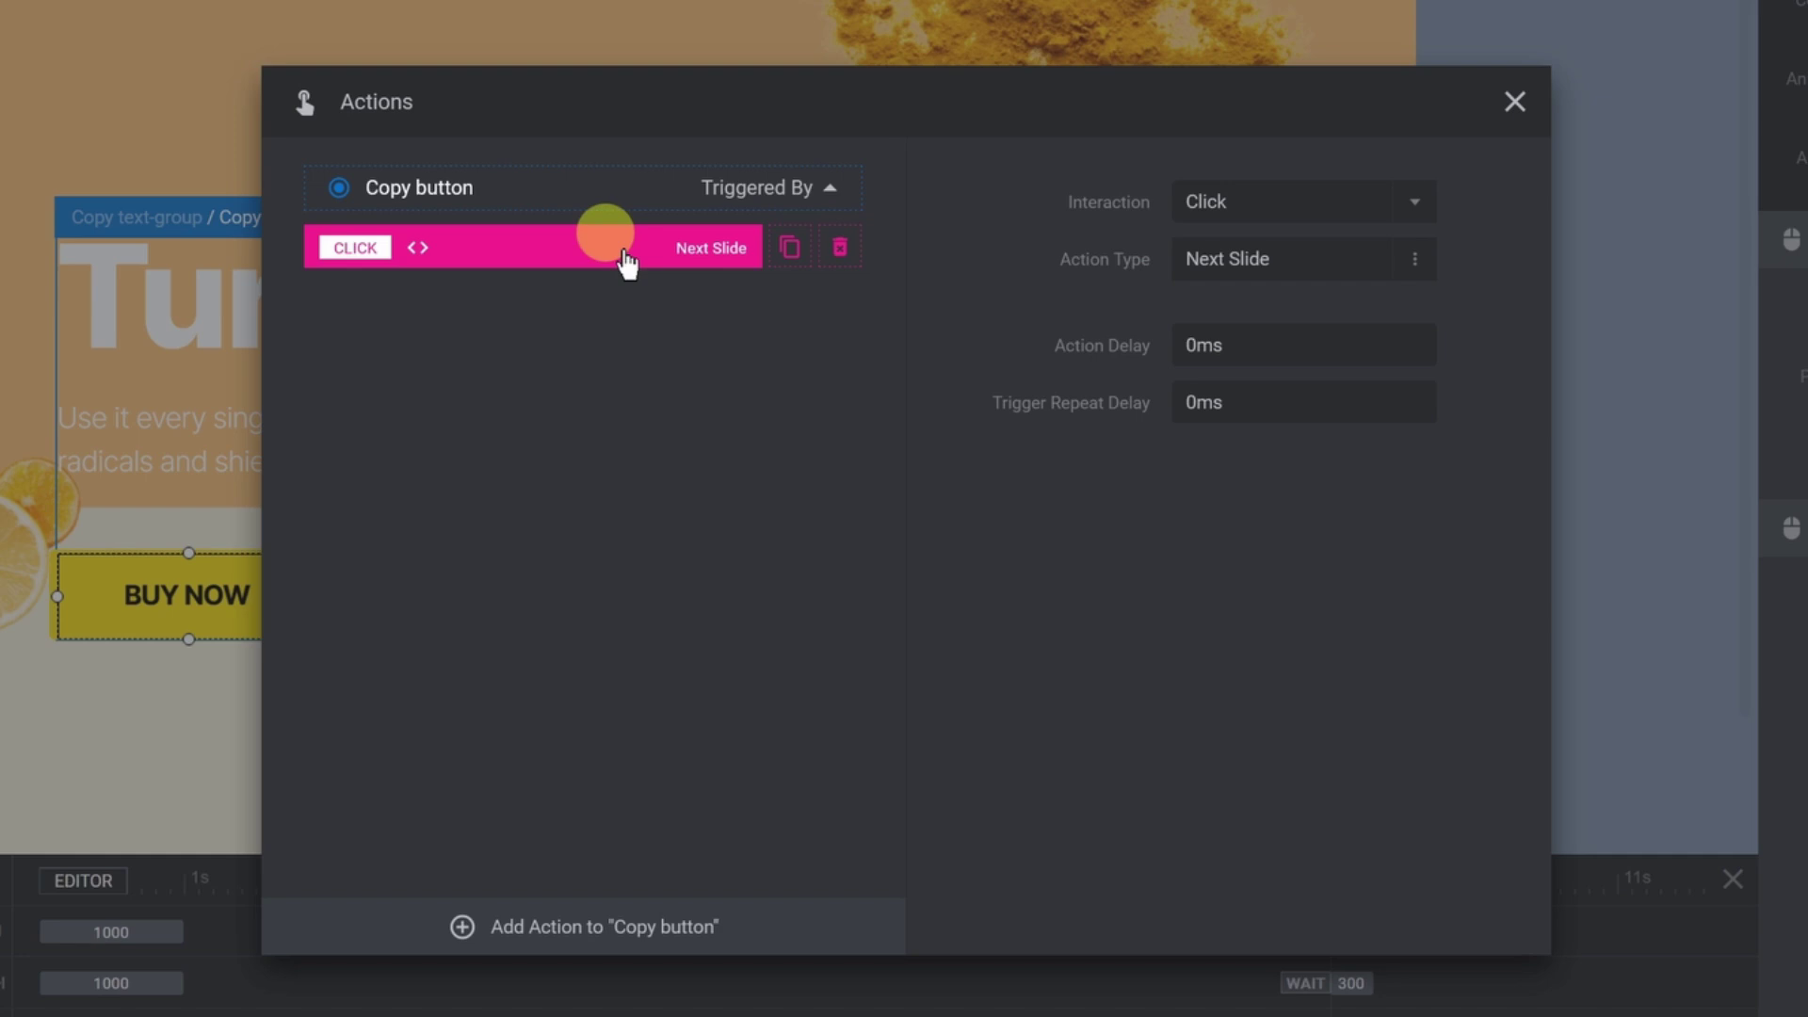
click(1381, 258)
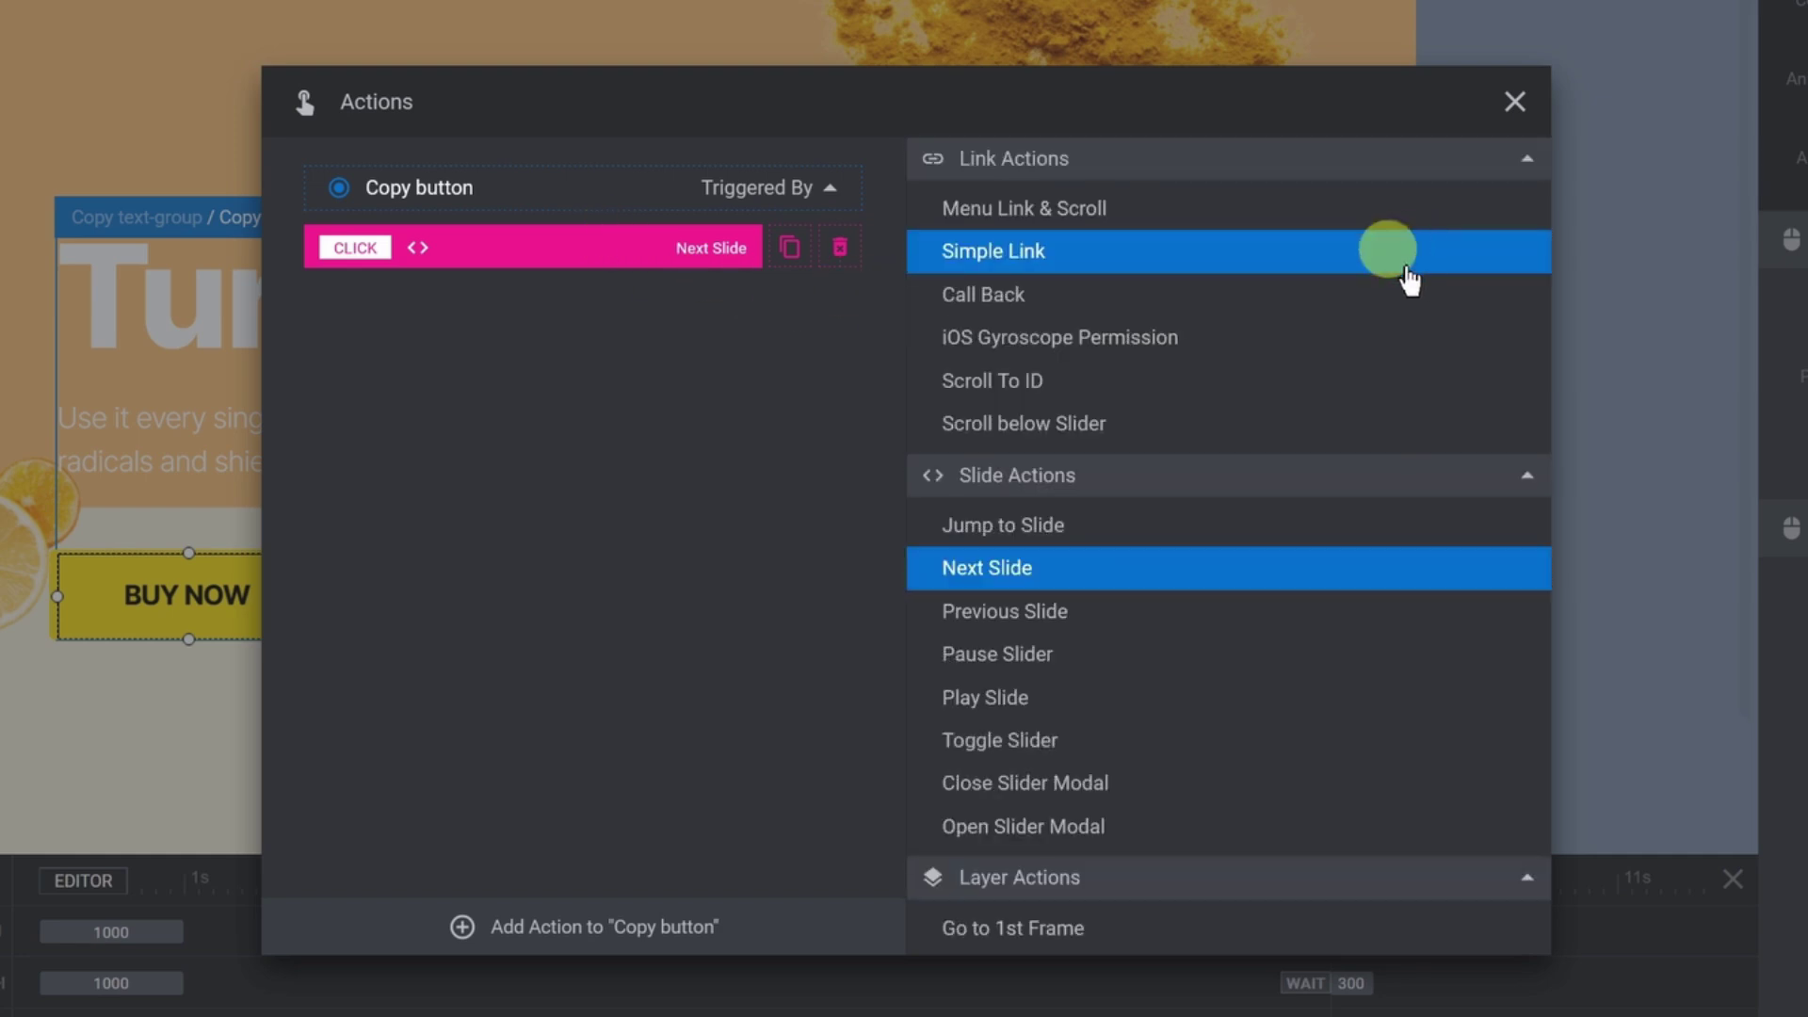
click(976, 256)
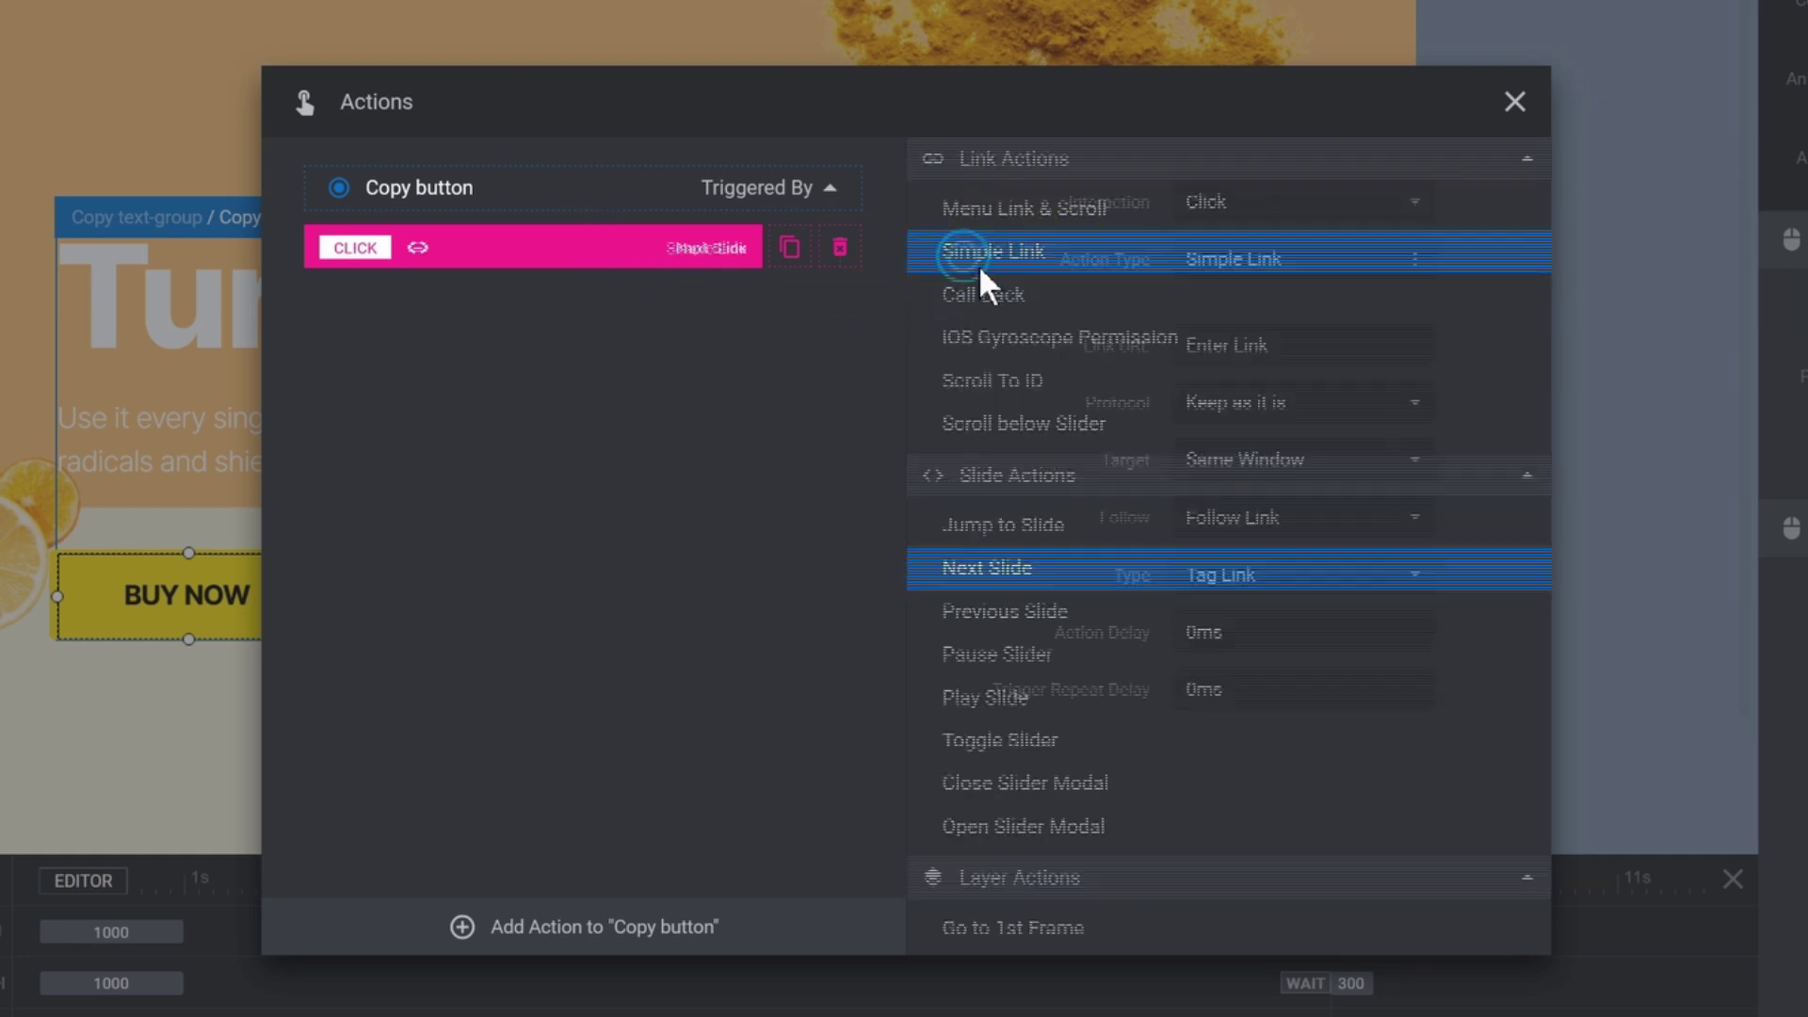
click(1284, 363)
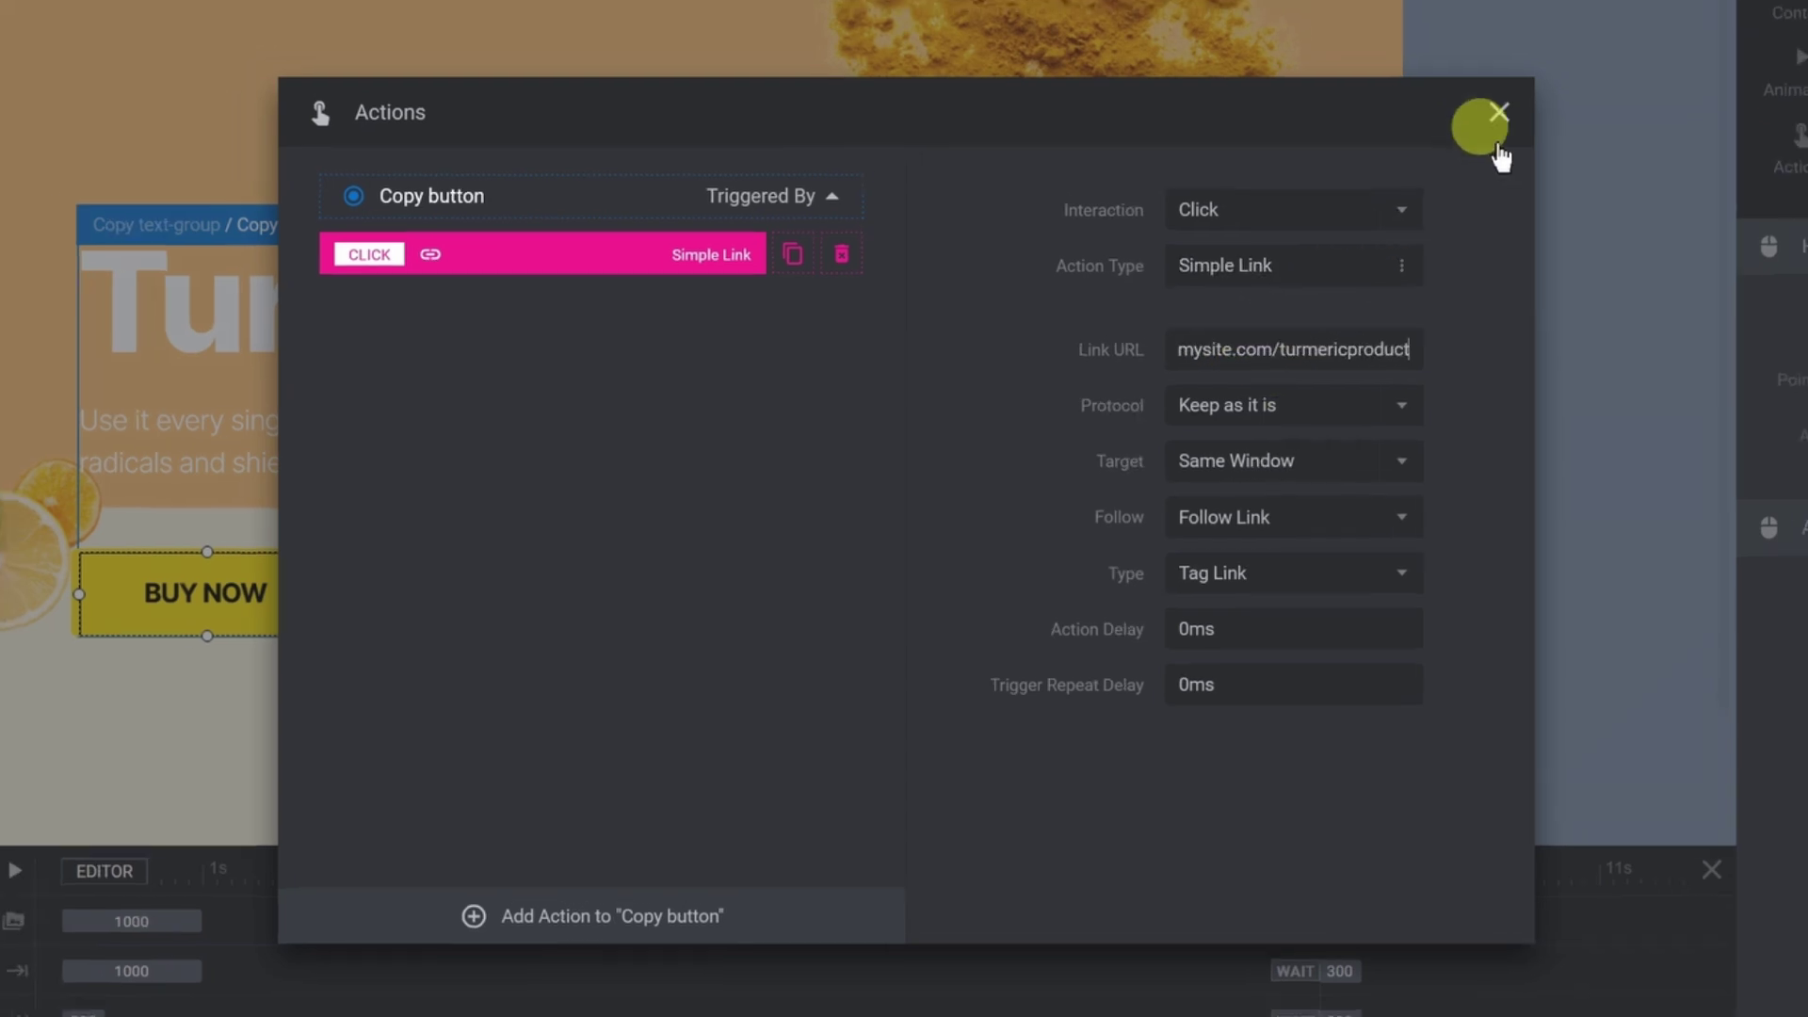
click(1513, 102)
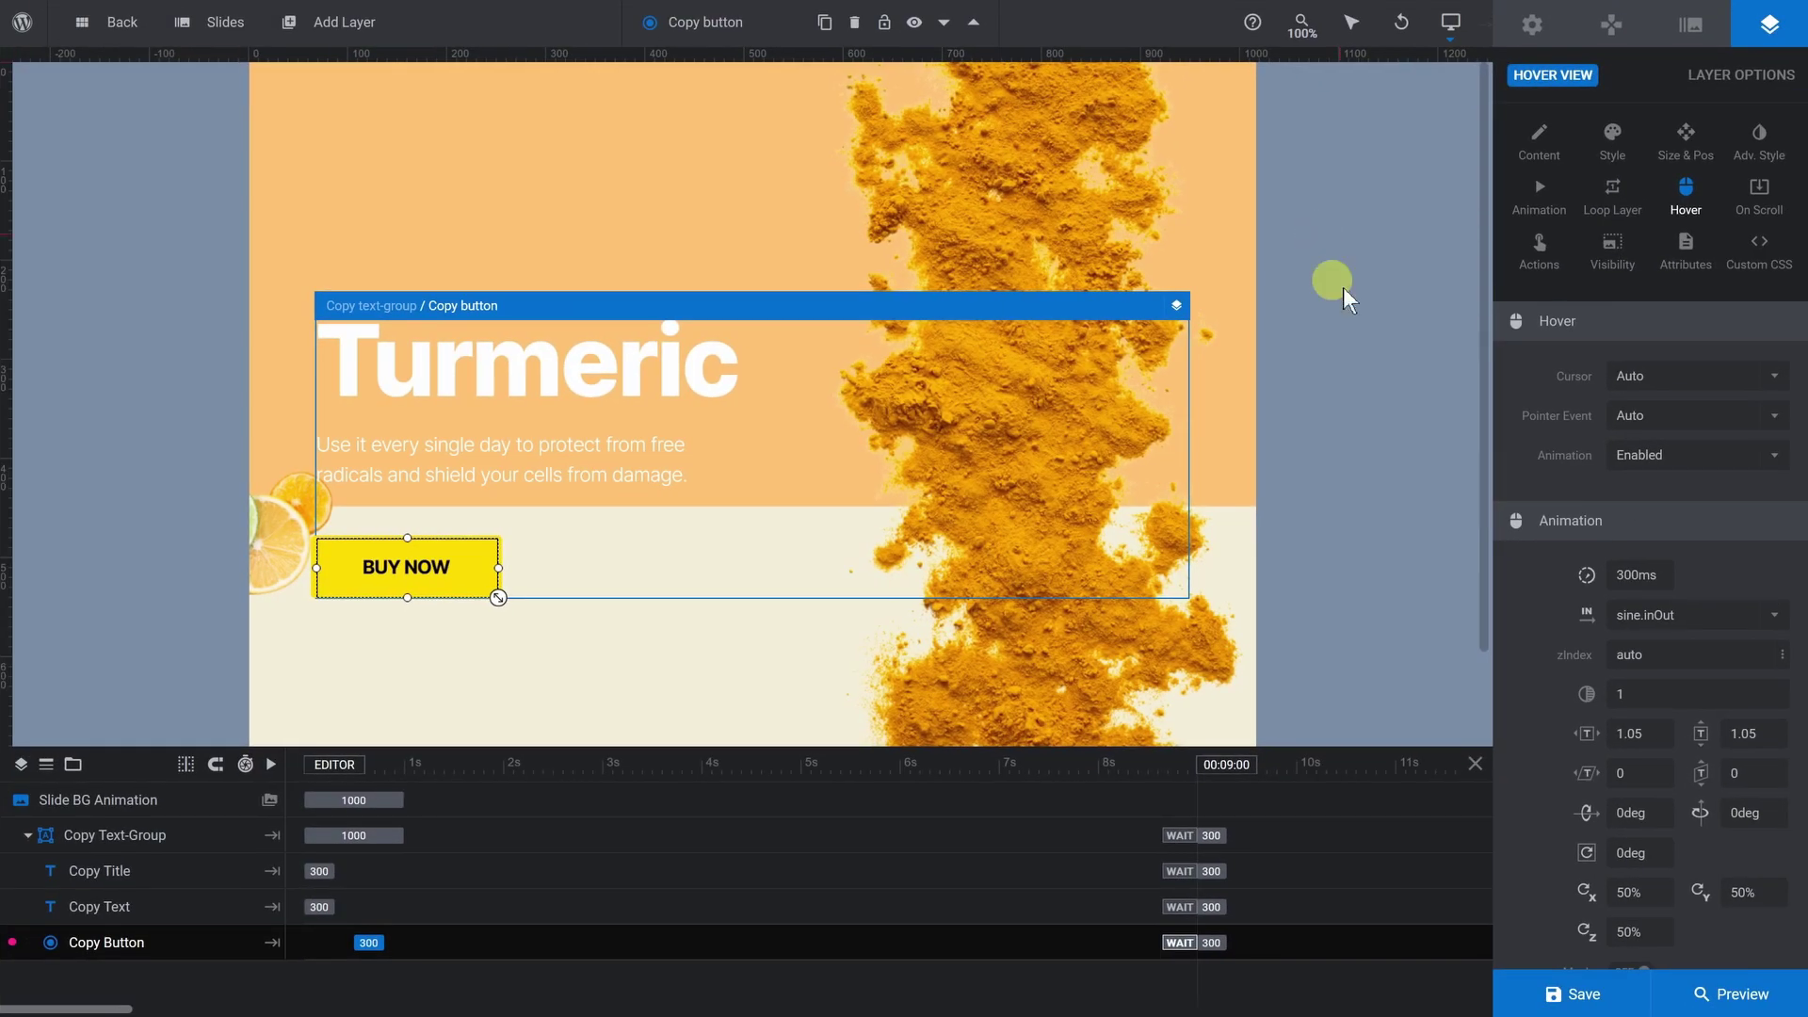
click(1558, 993)
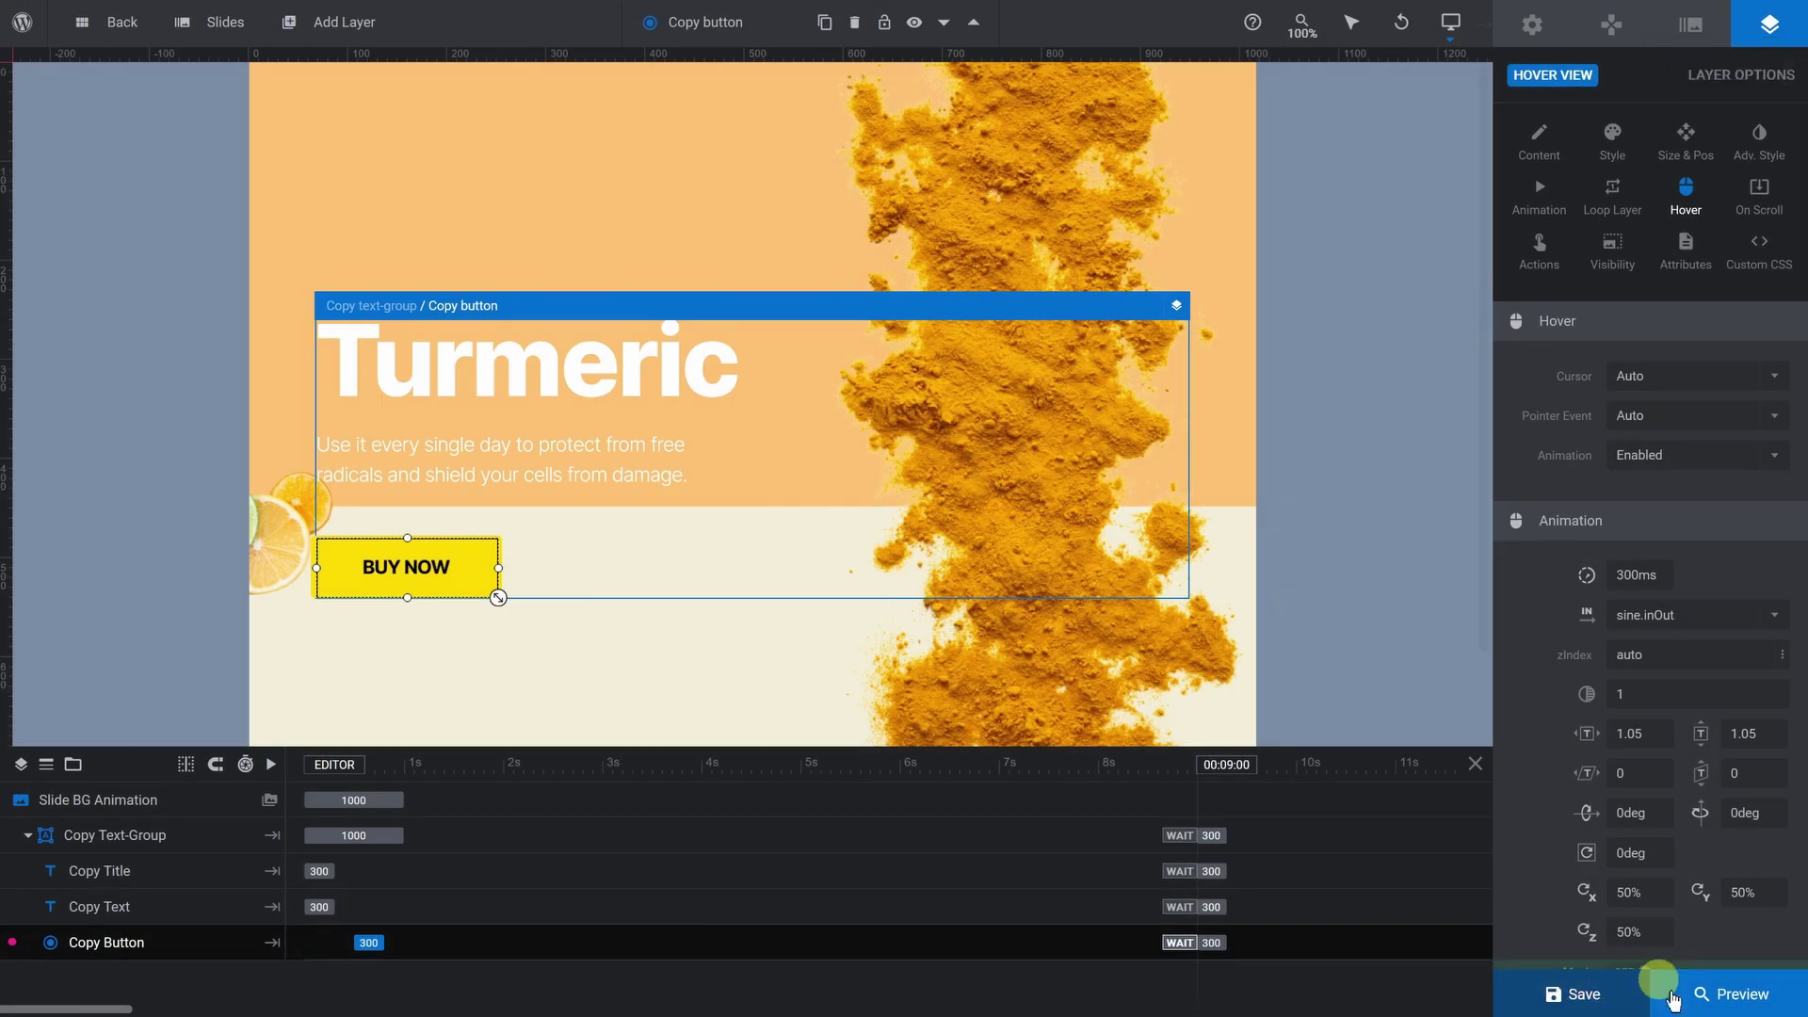
click(1719, 998)
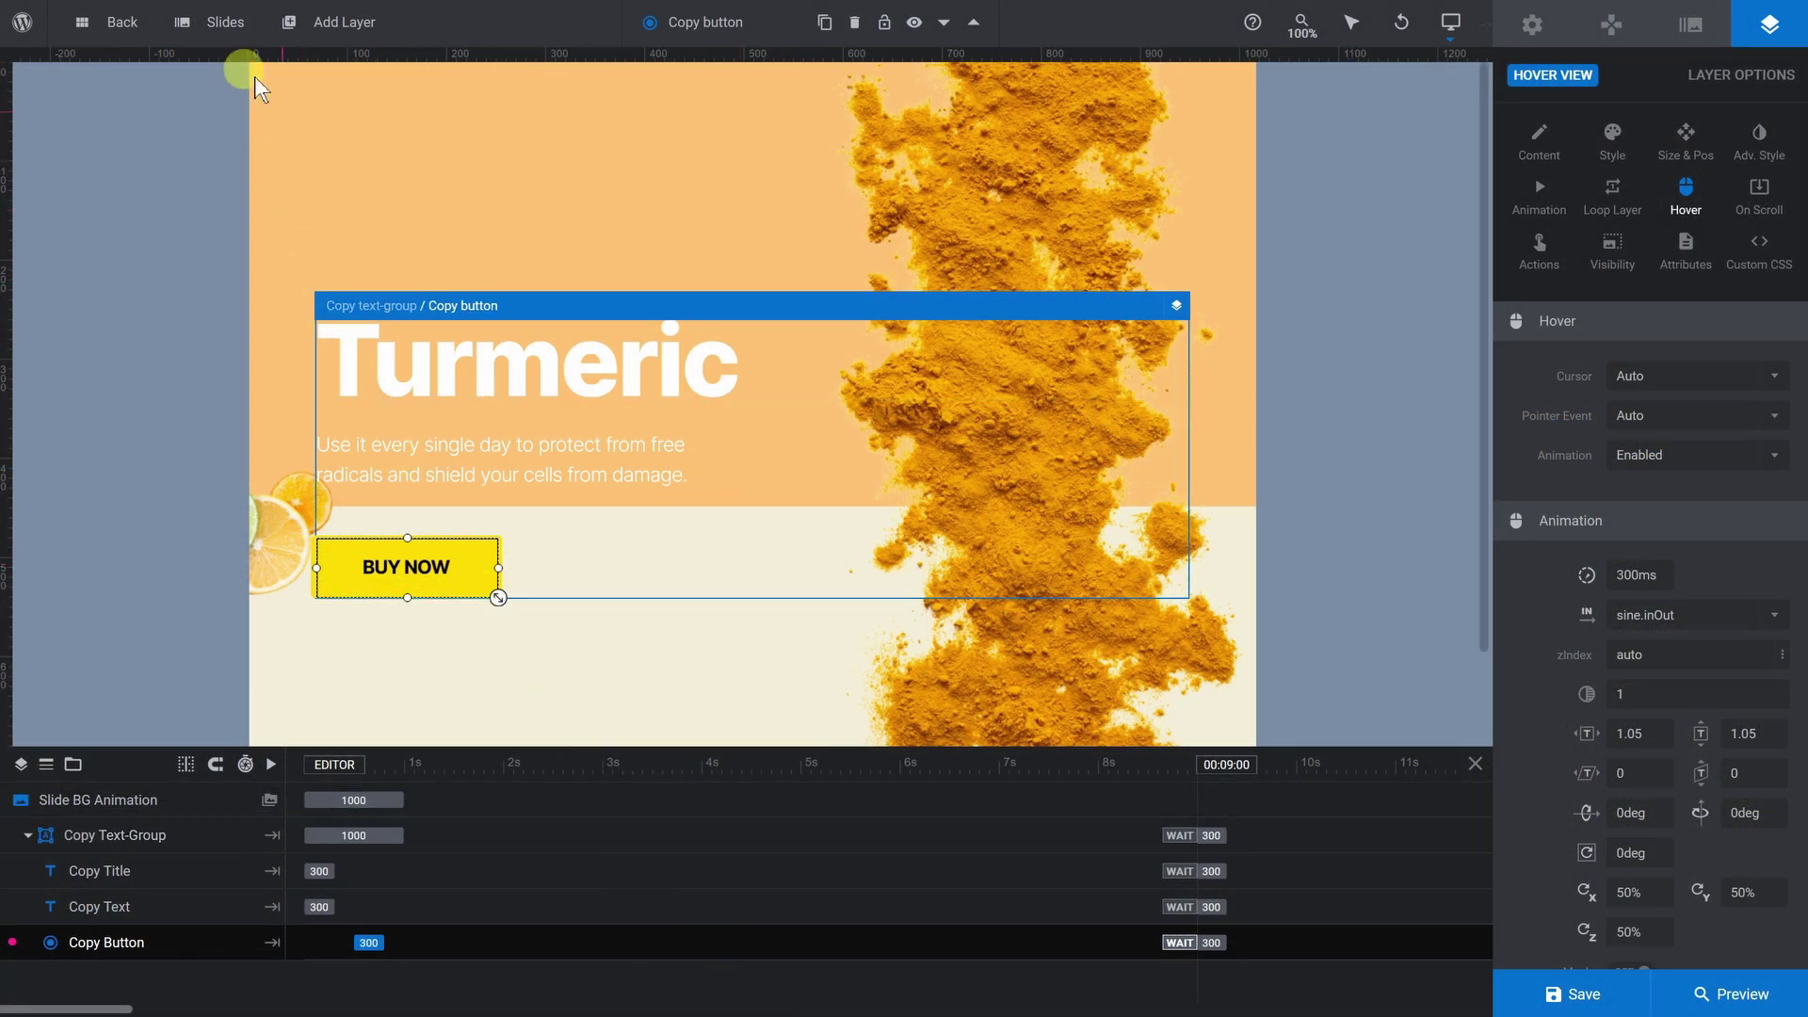
Step: On the Honey slide, select The-Cluster layer and view its settings: speed 3%, noise on at influence 282
mouse_move(212, 21)
click(219, 121)
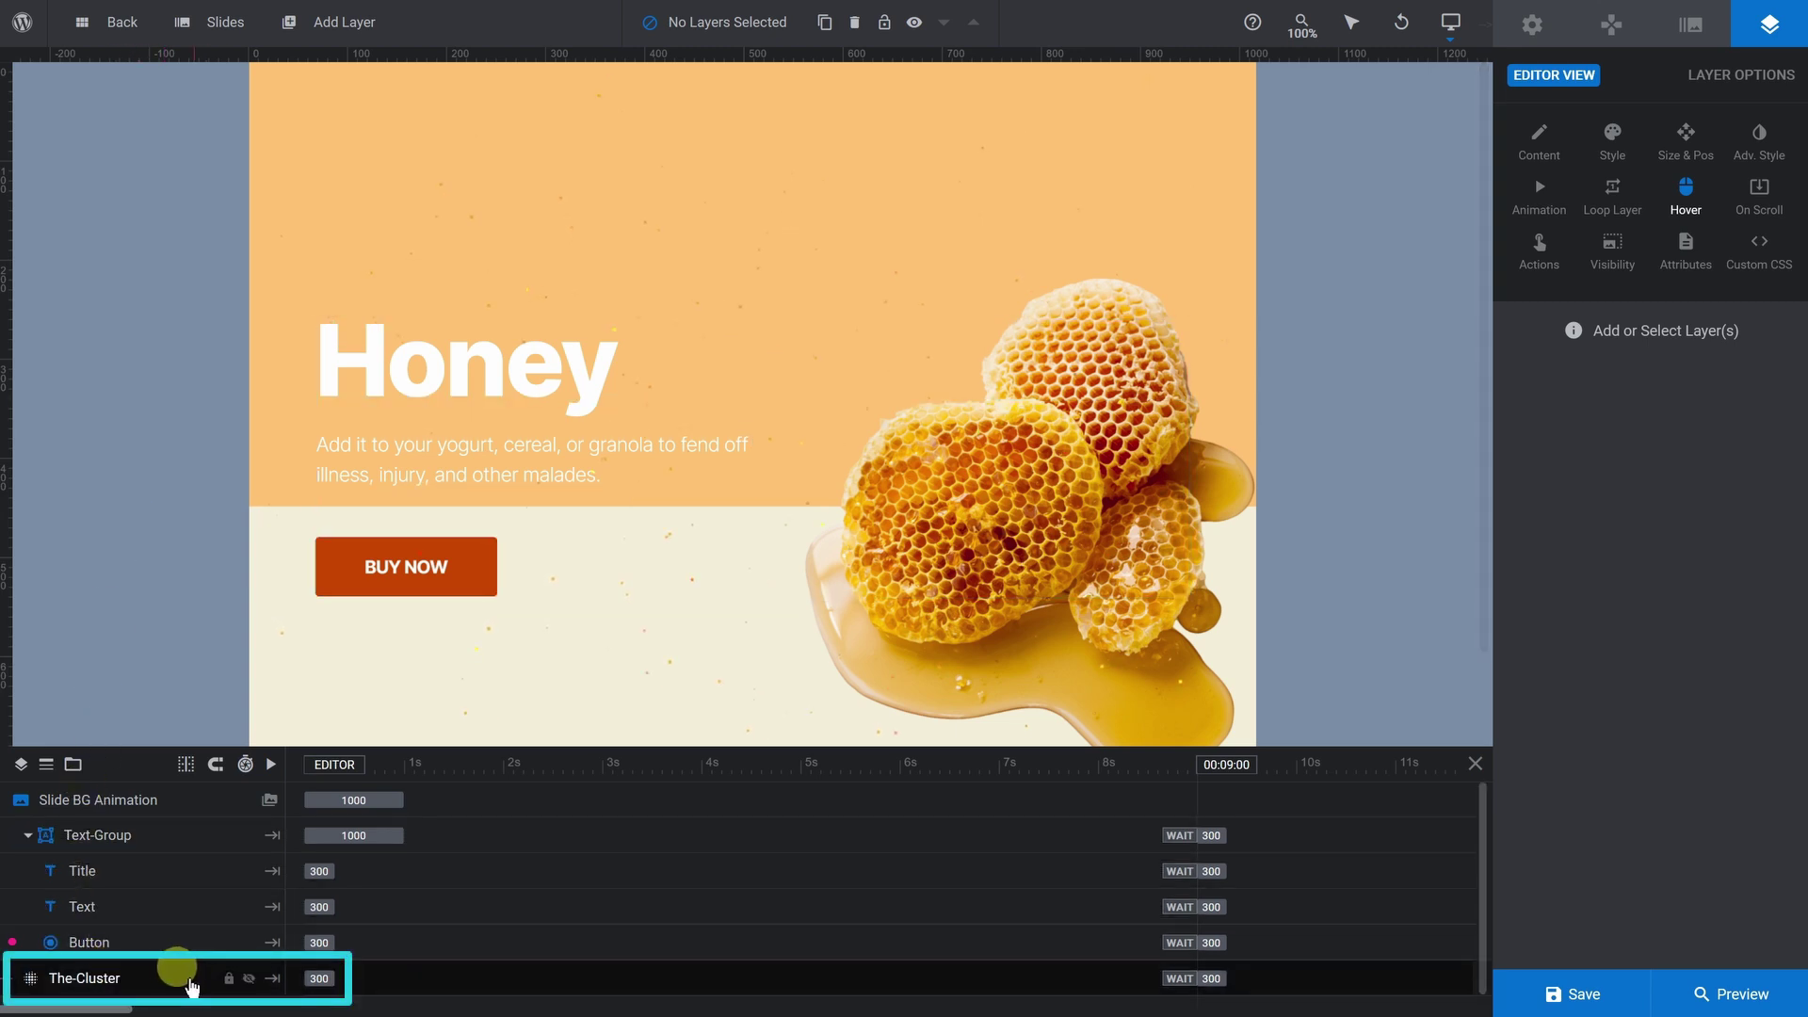
click(129, 986)
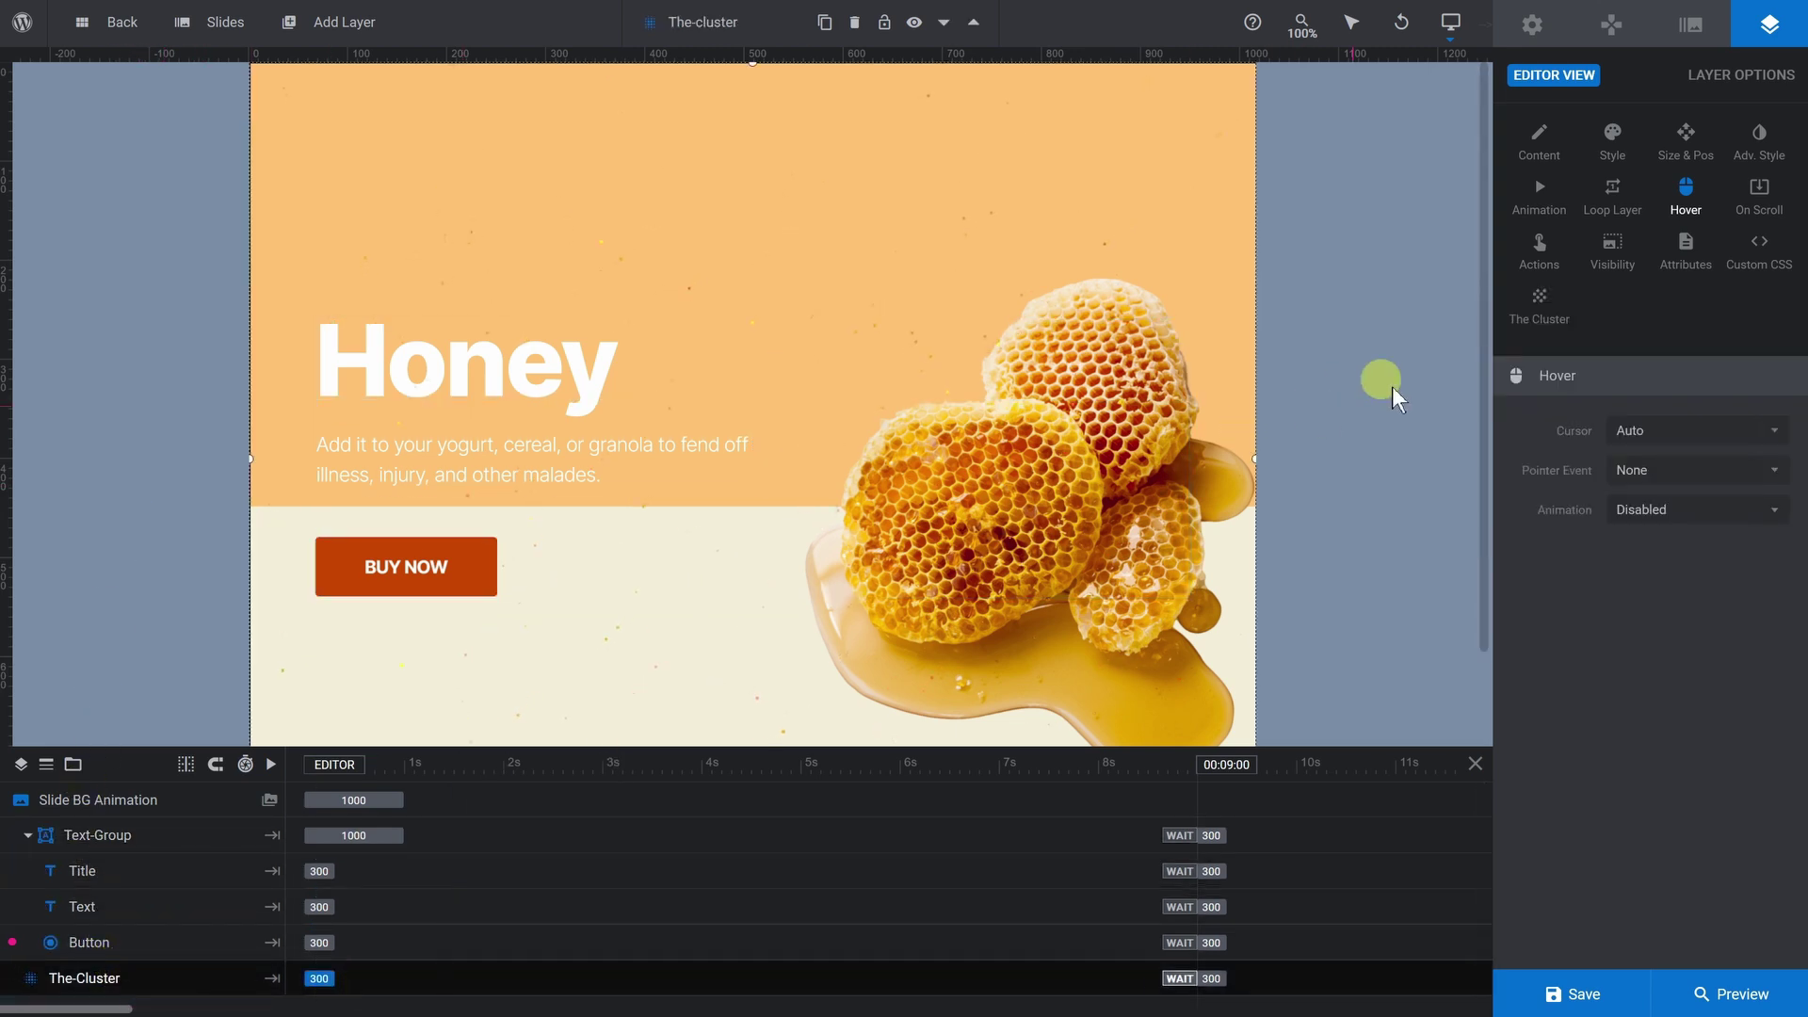
click(1530, 321)
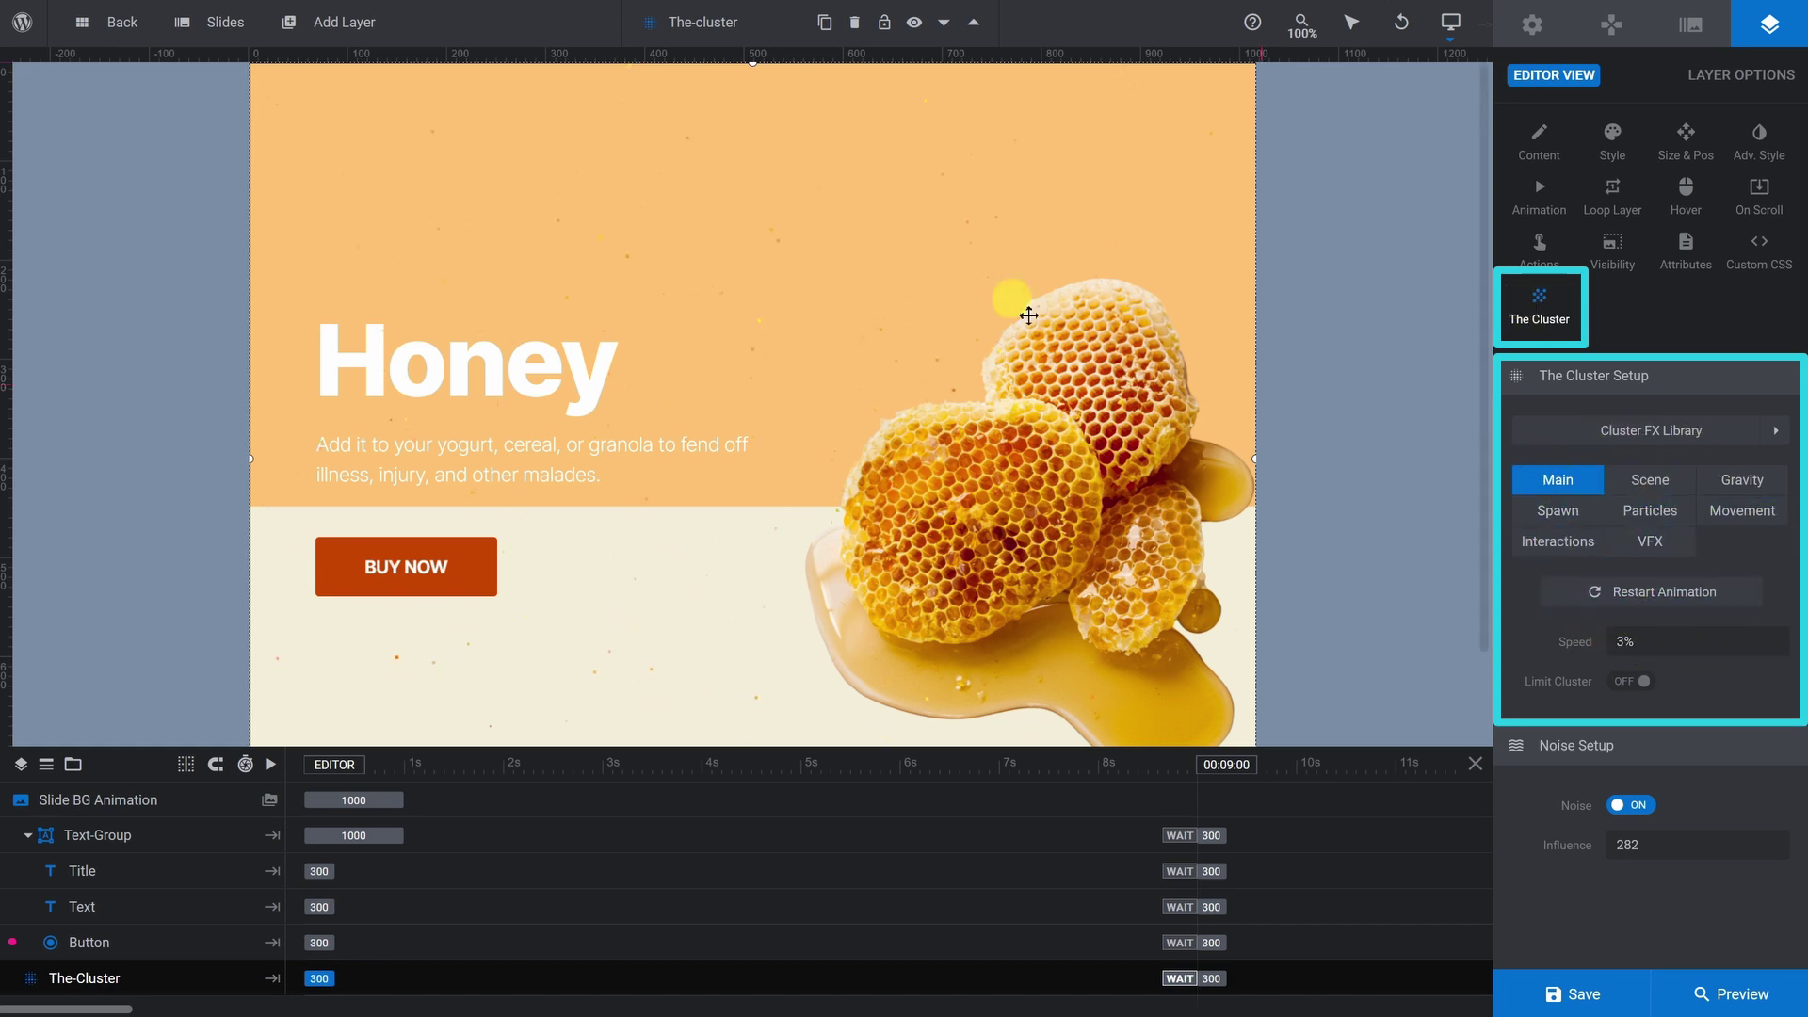
Step: Add a particle cluster layer to the Turmeric slide and size it to Cover the whole slide
mouse_move(226, 28)
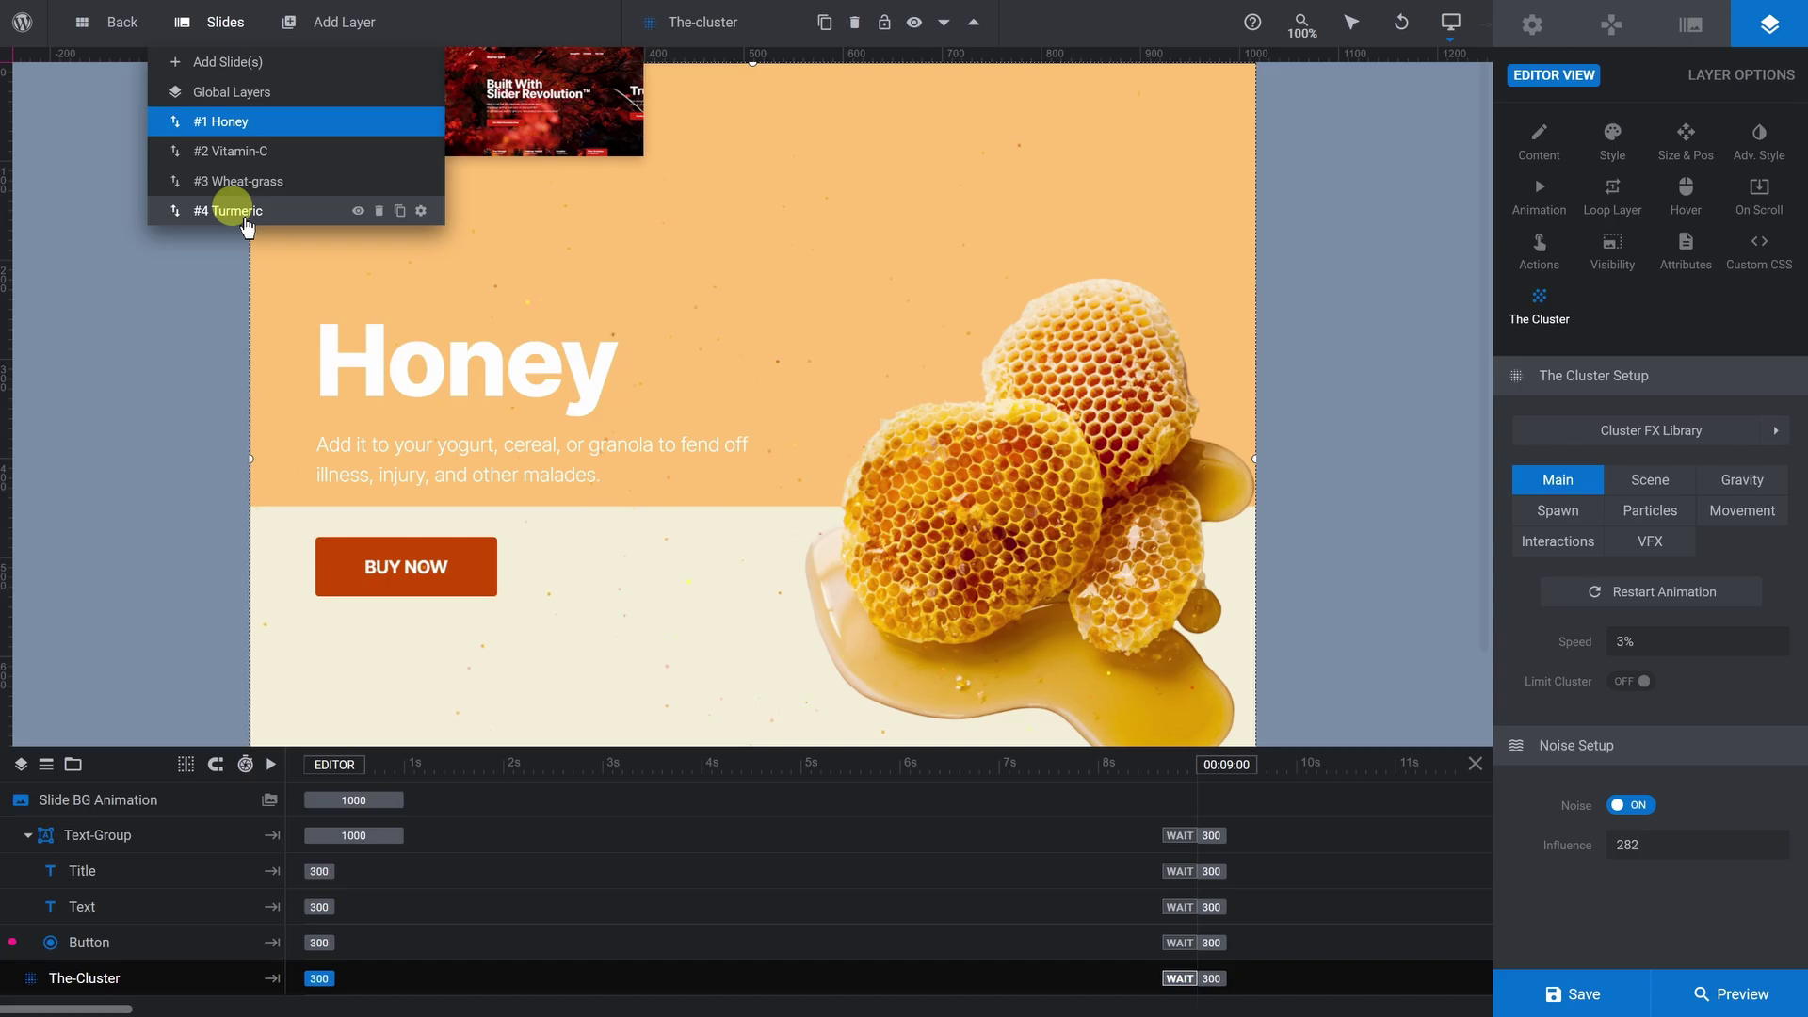
click(247, 220)
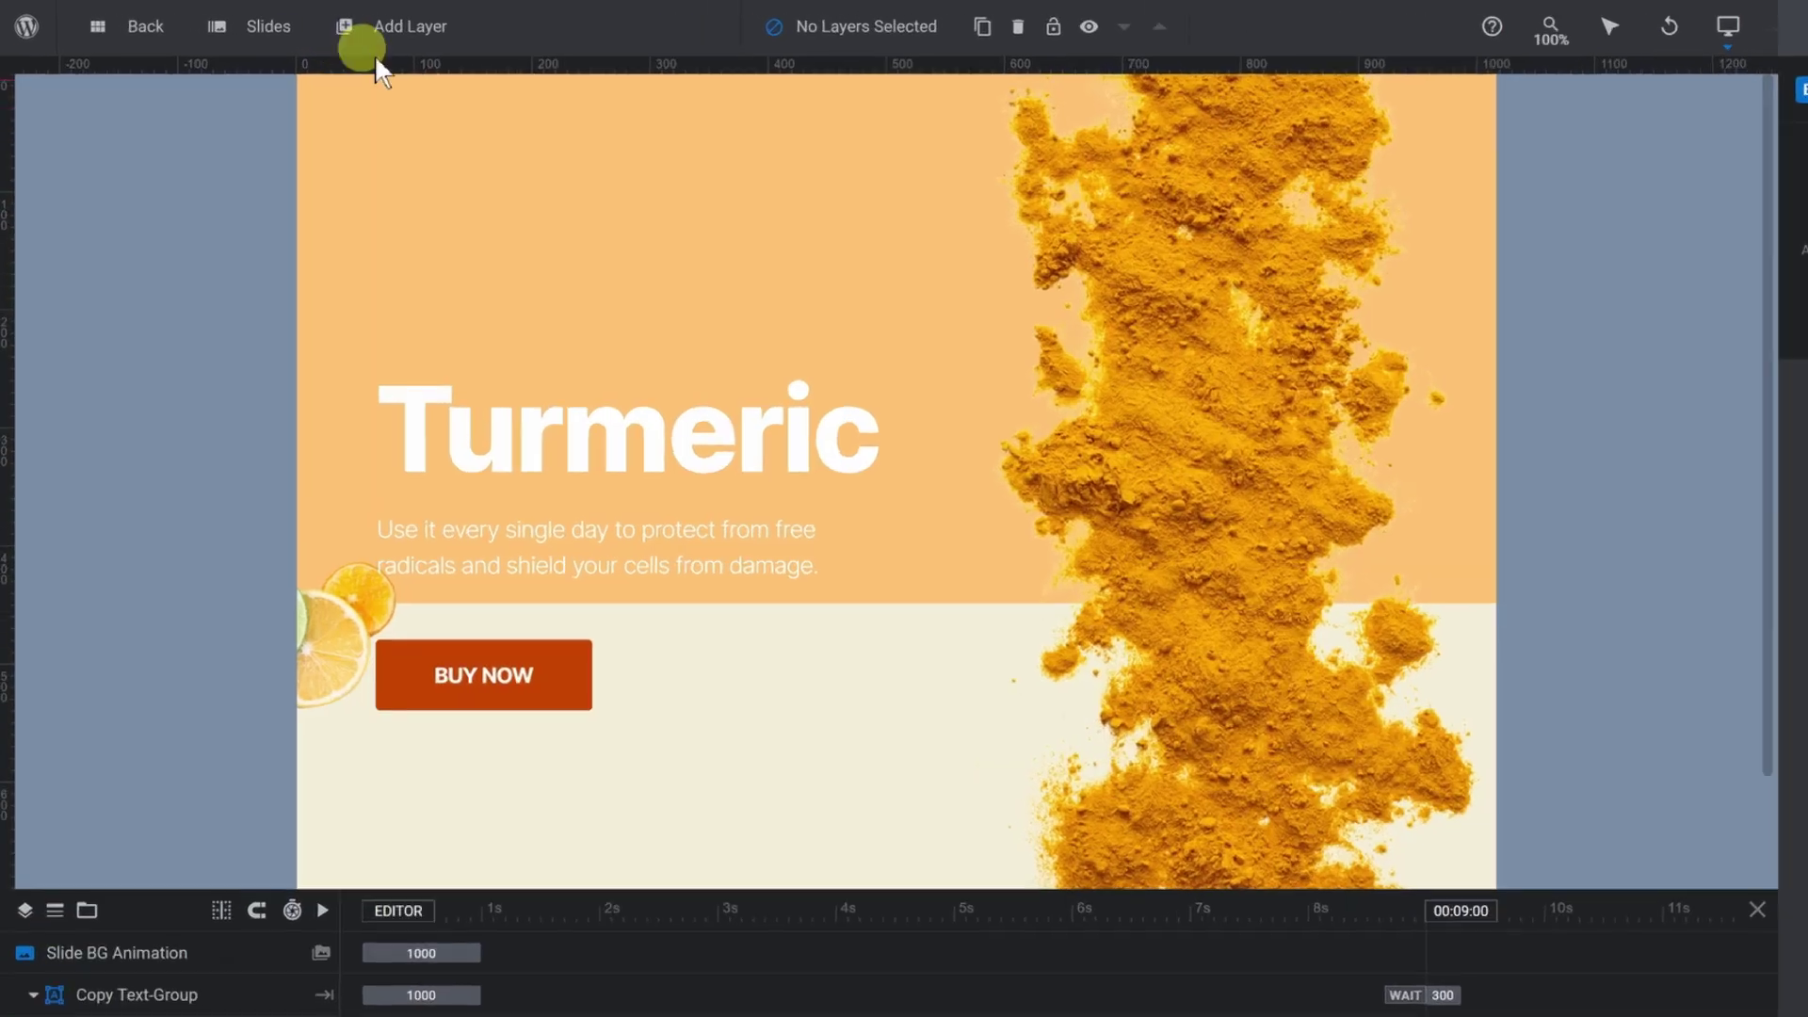
click(339, 23)
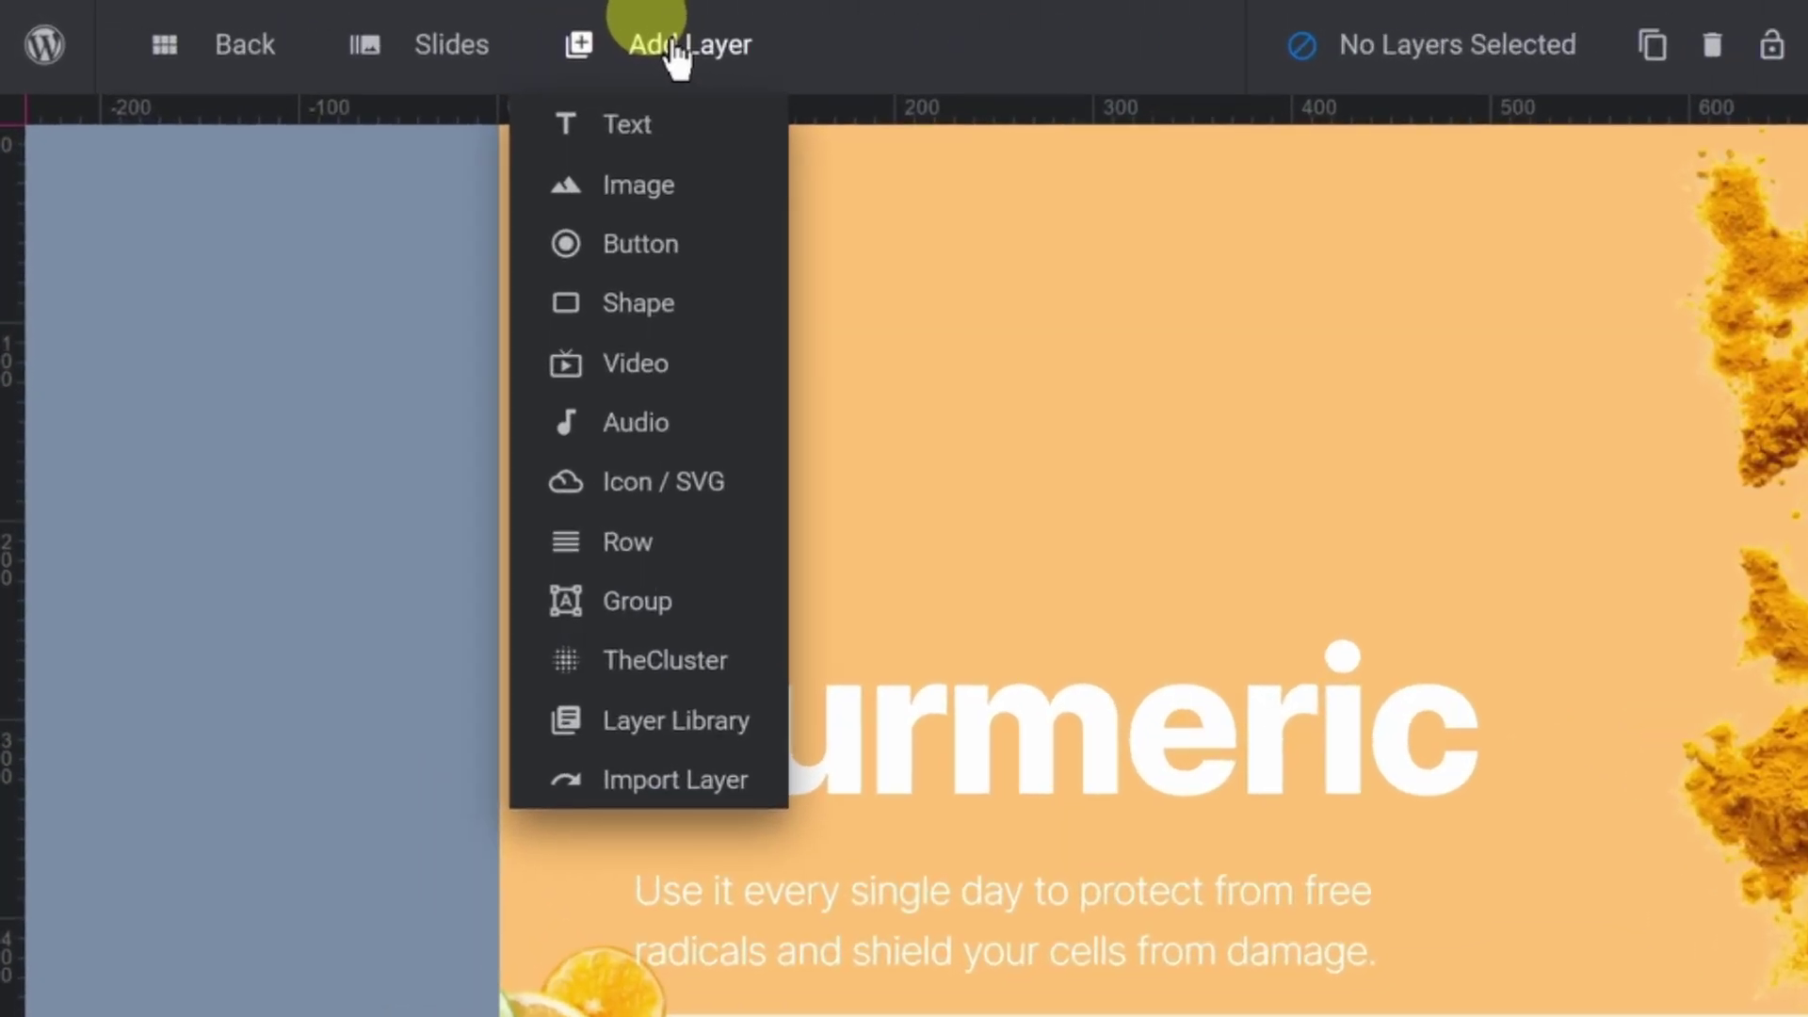
click(665, 660)
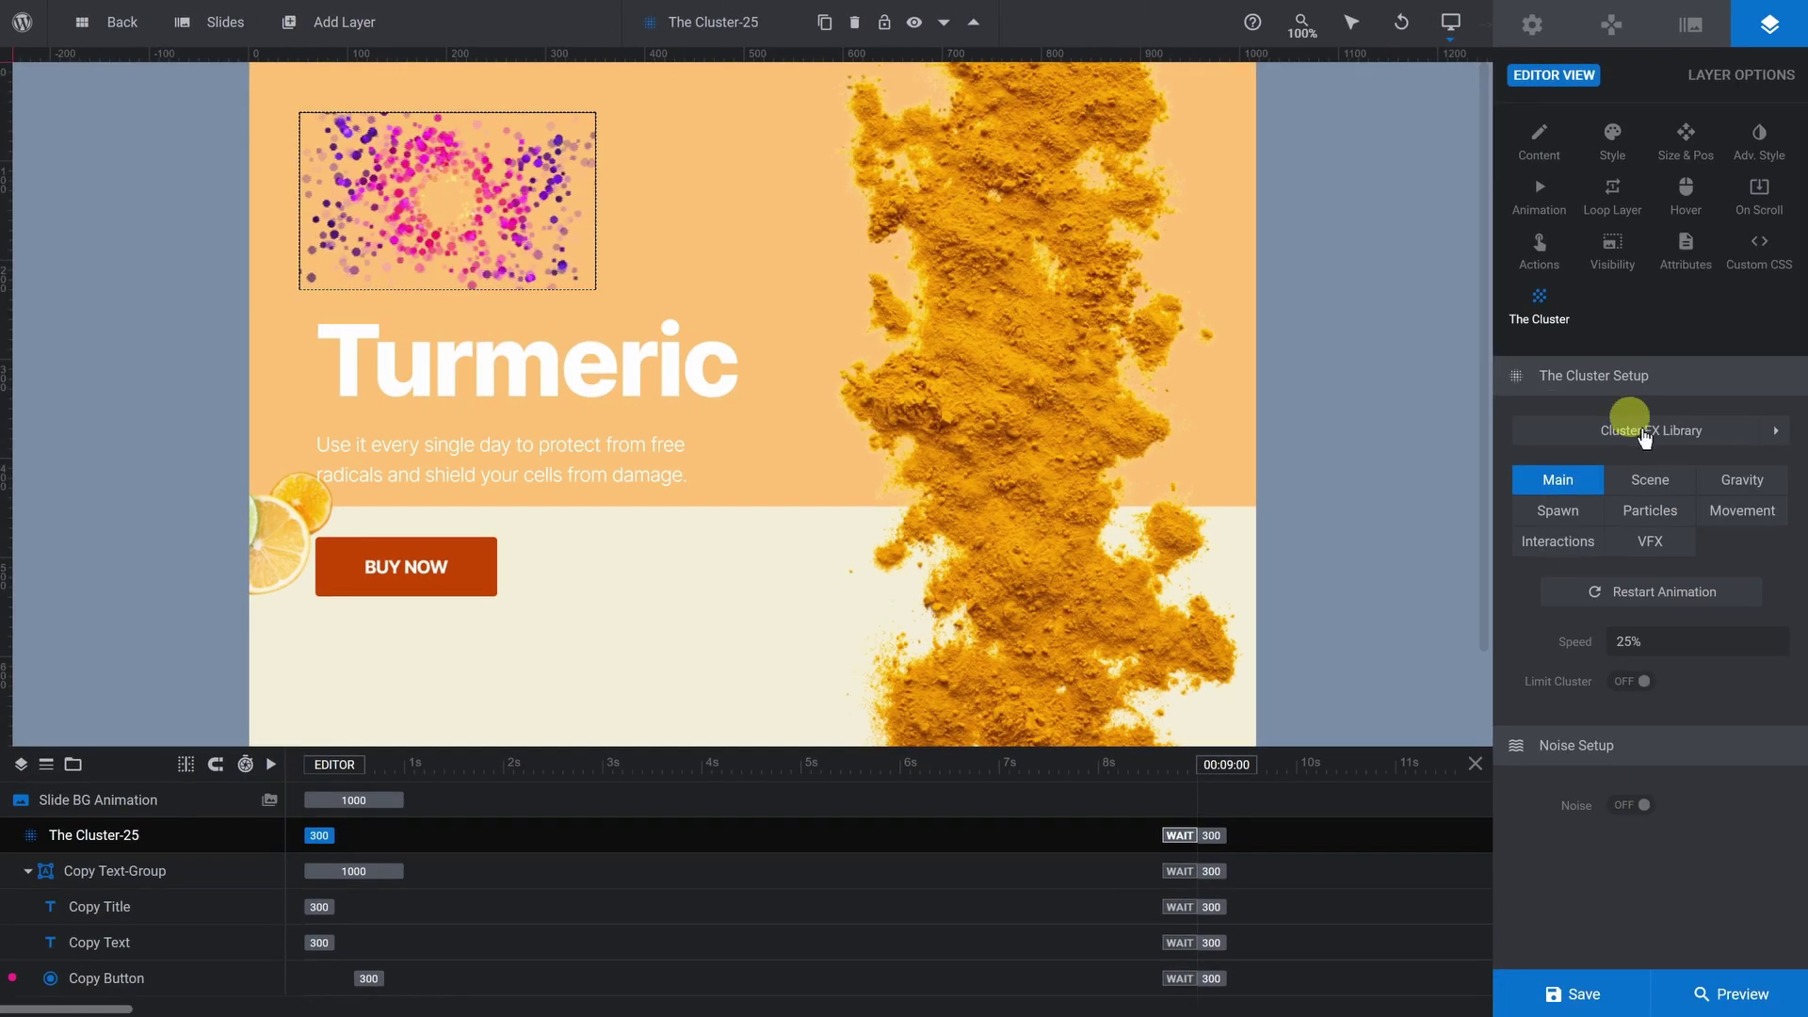
click(1686, 150)
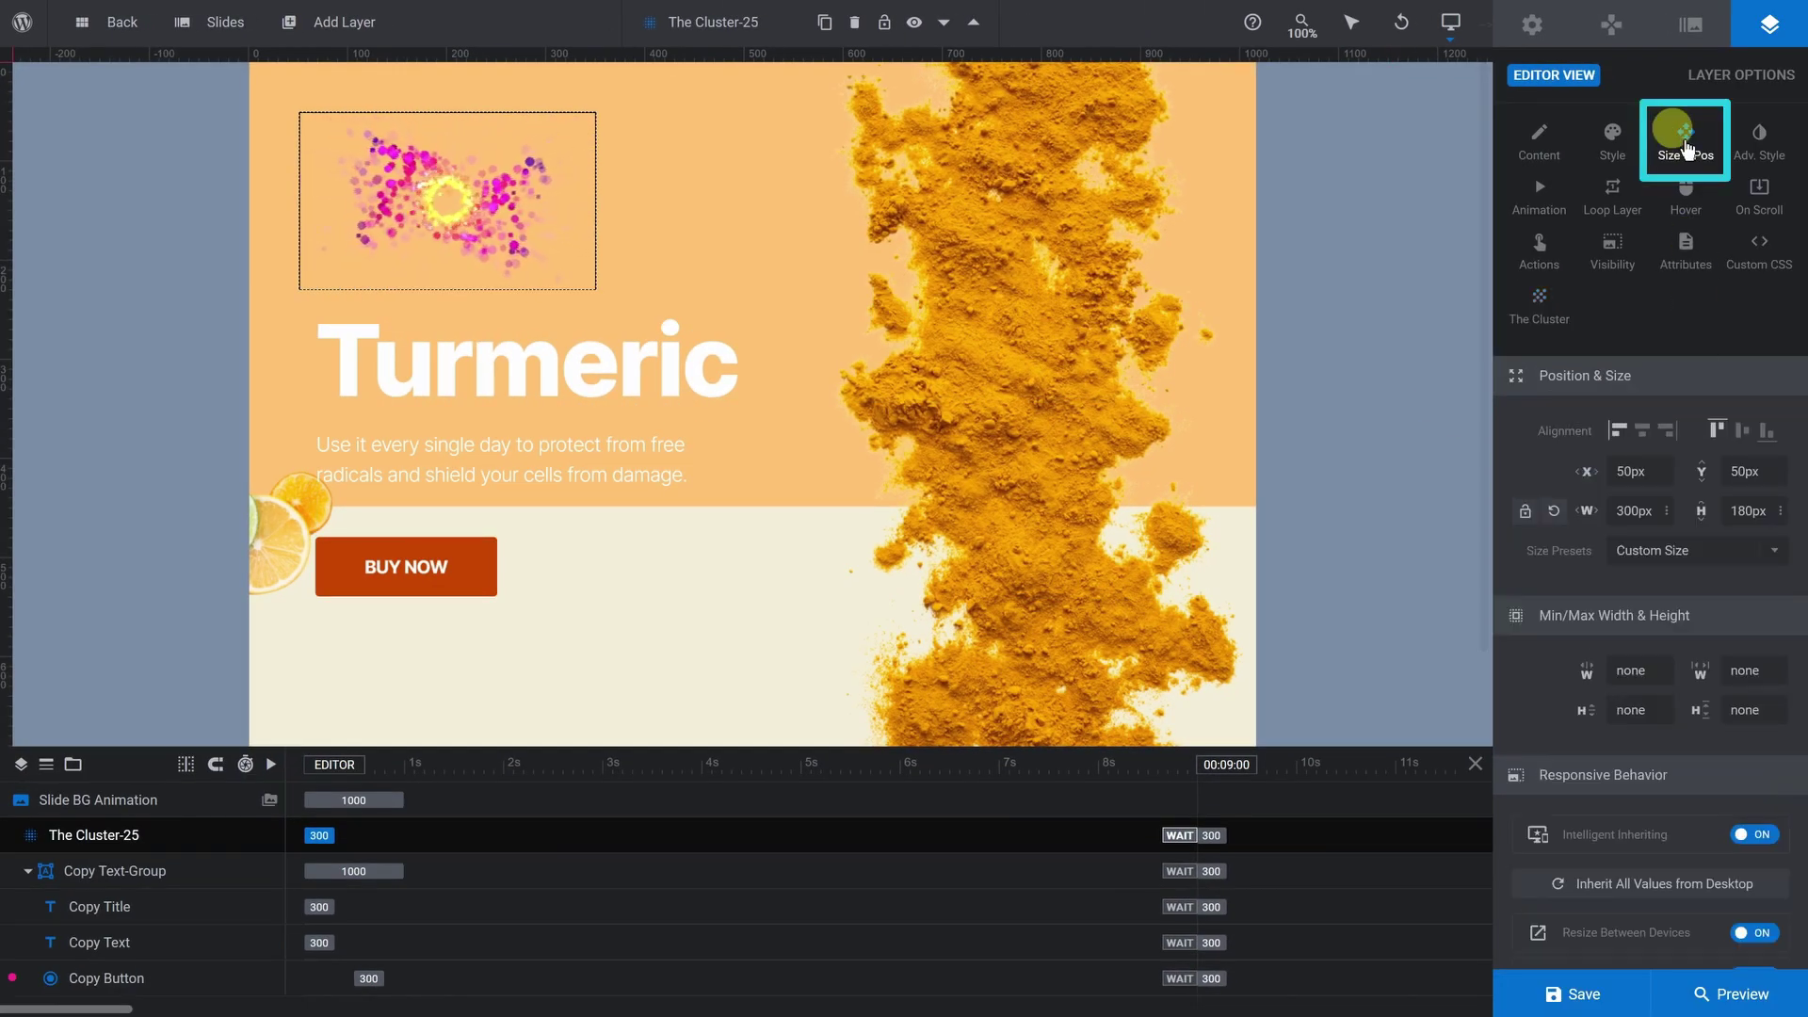
click(1770, 557)
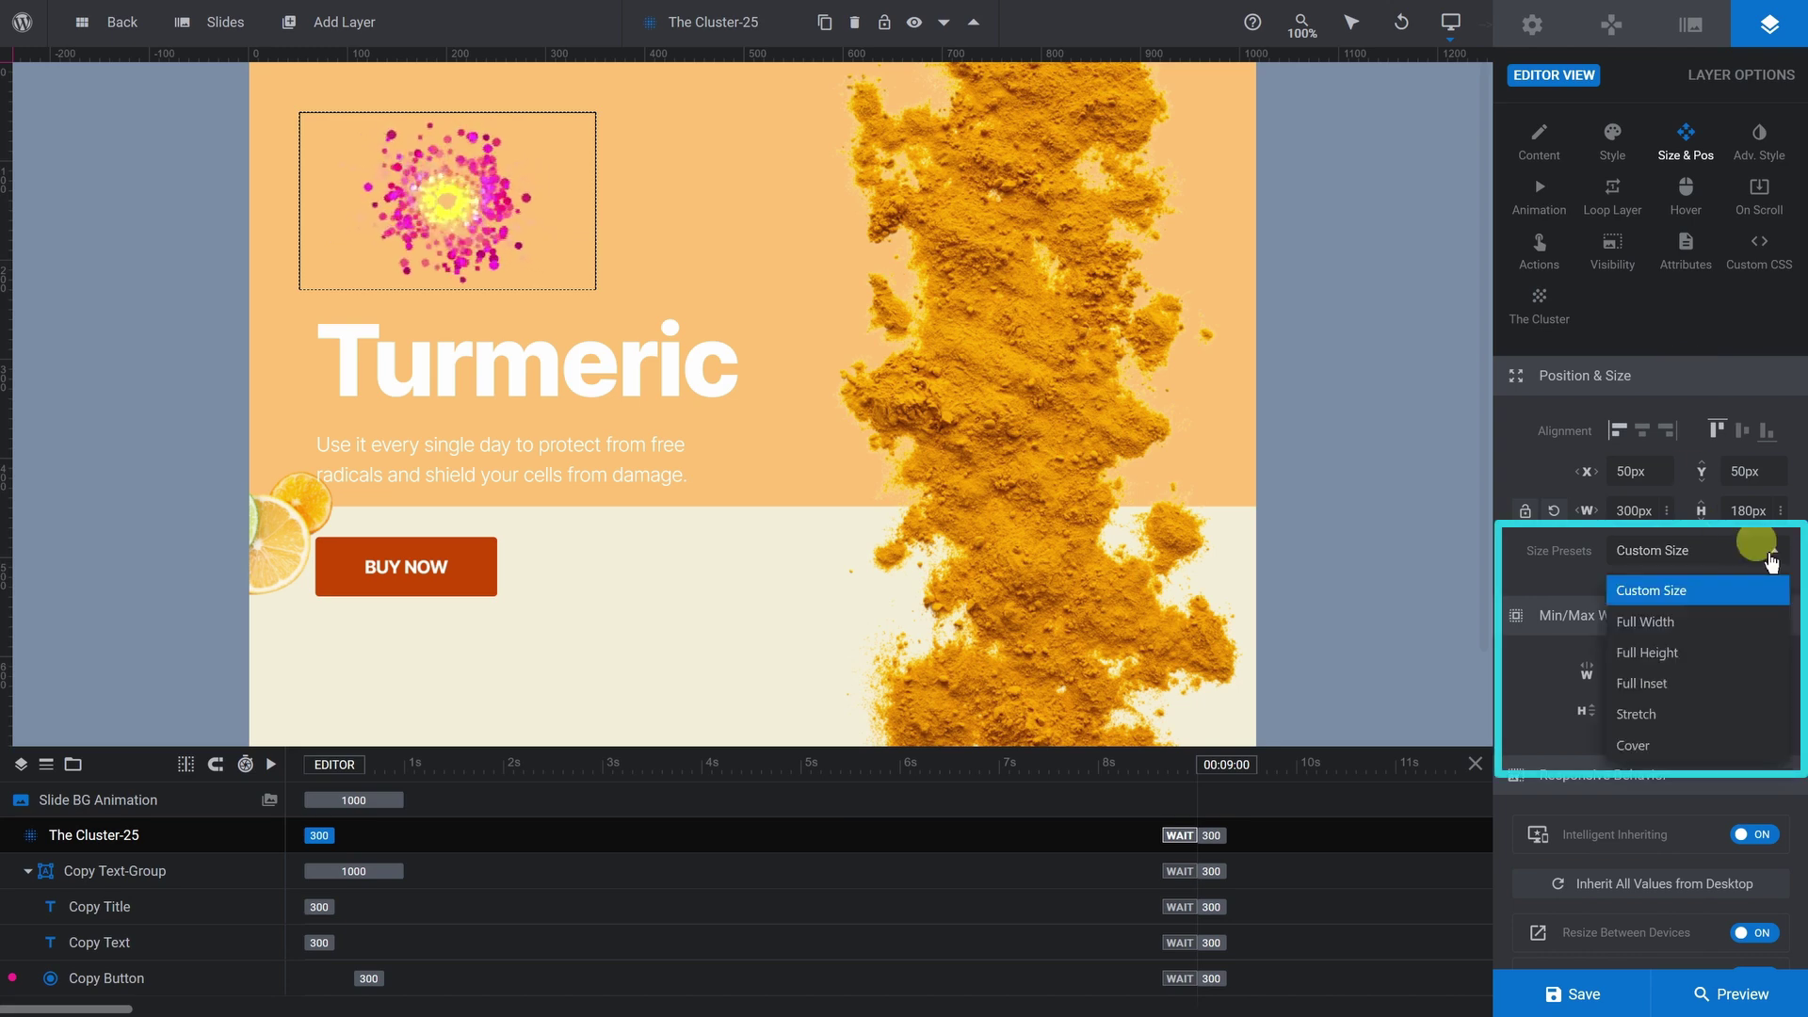
click(1657, 738)
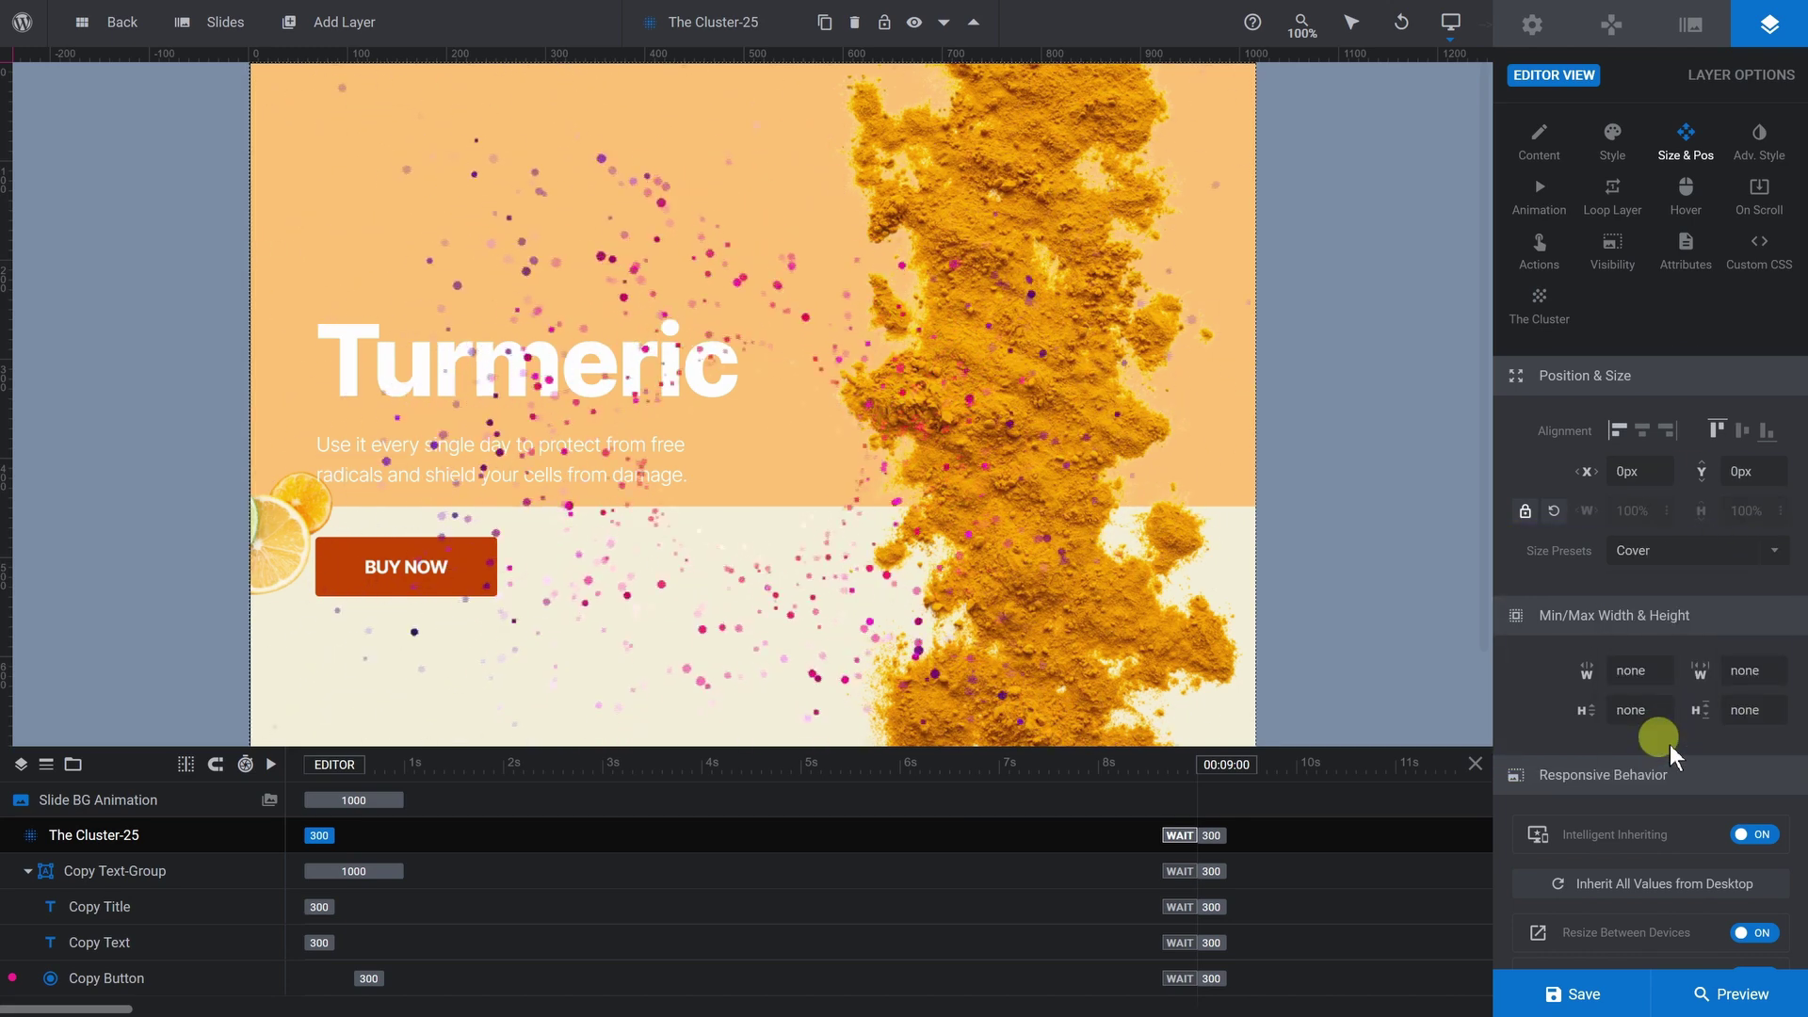
Step: Apply the Serene default cluster preset, reduce Particles Size to 8, and save the slide
click(1535, 316)
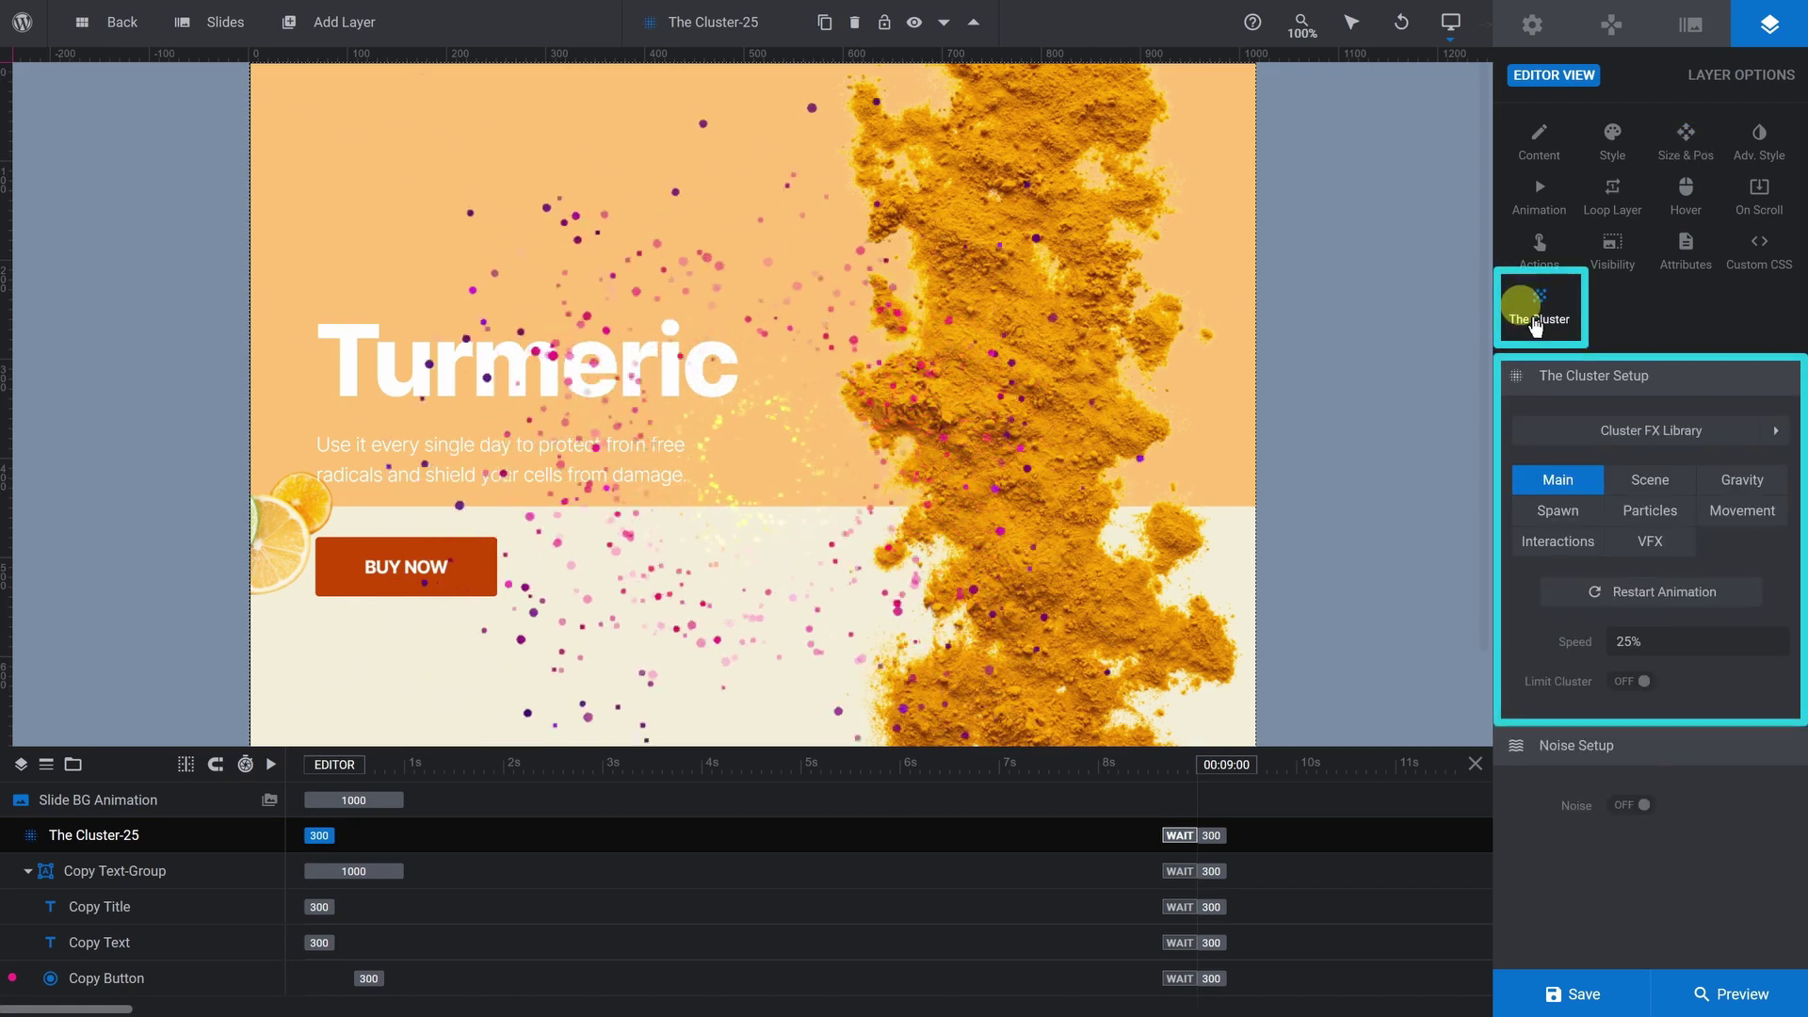
click(1774, 437)
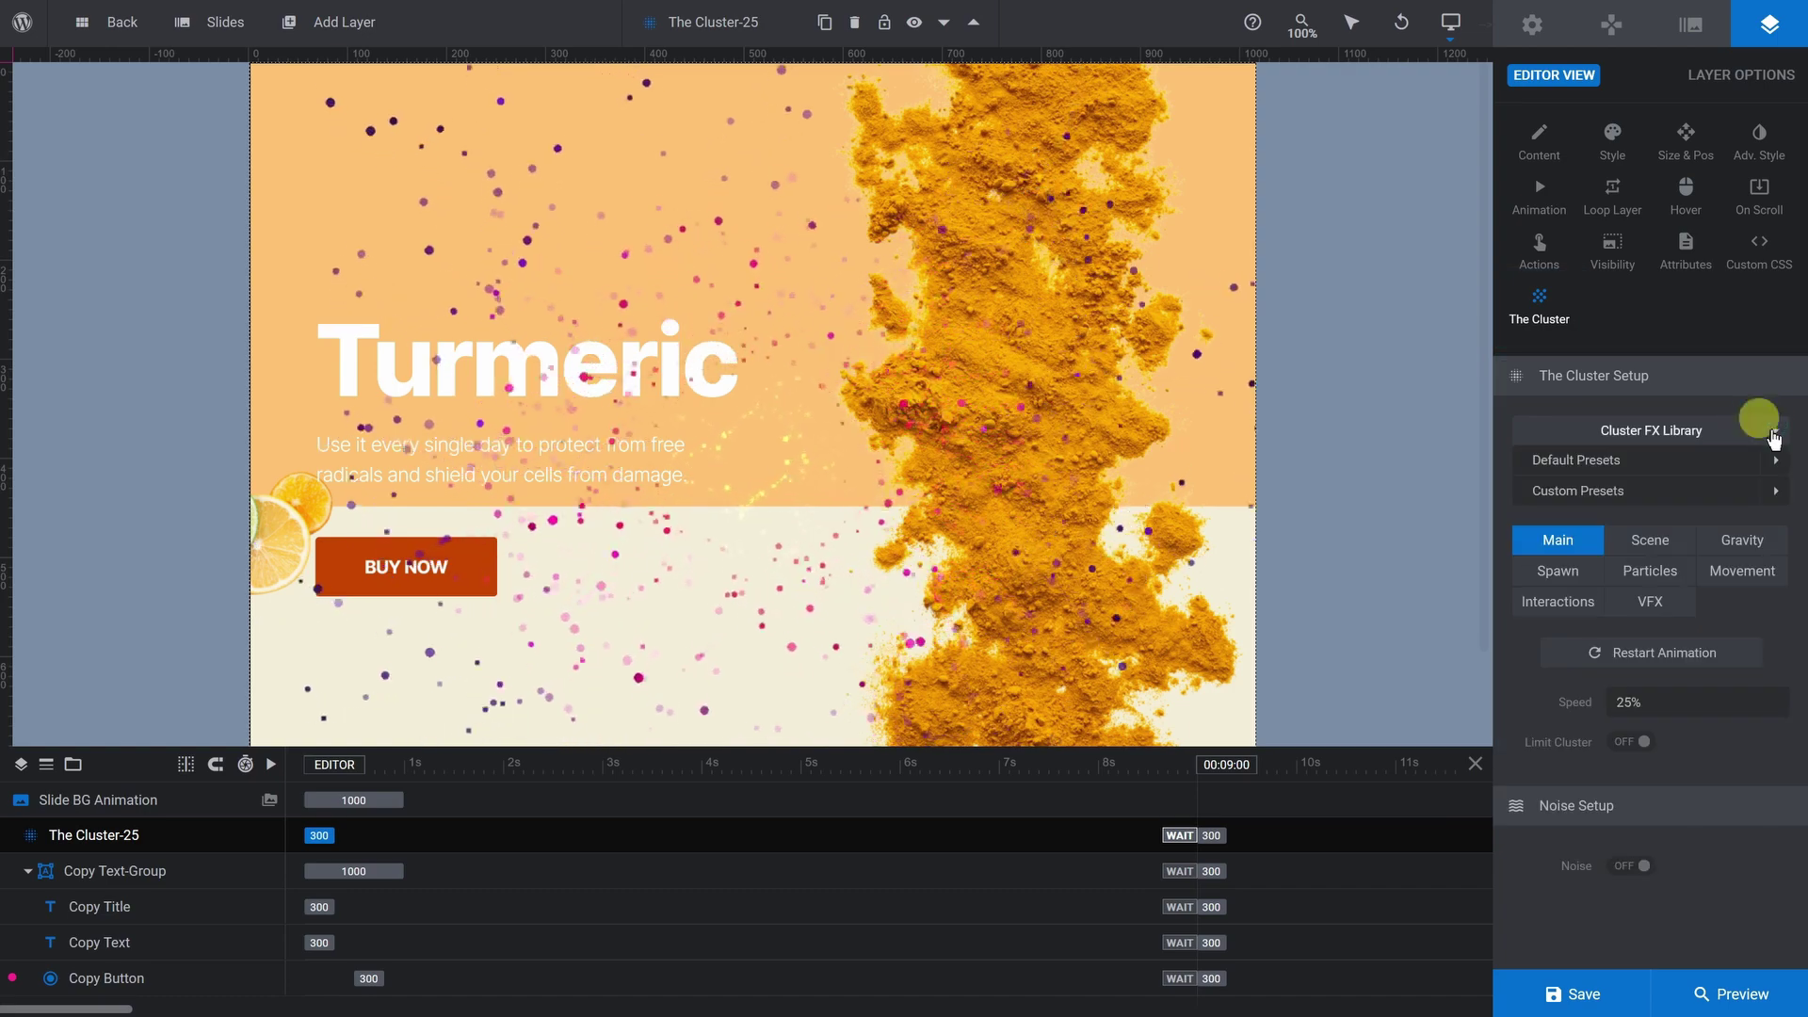
click(1773, 461)
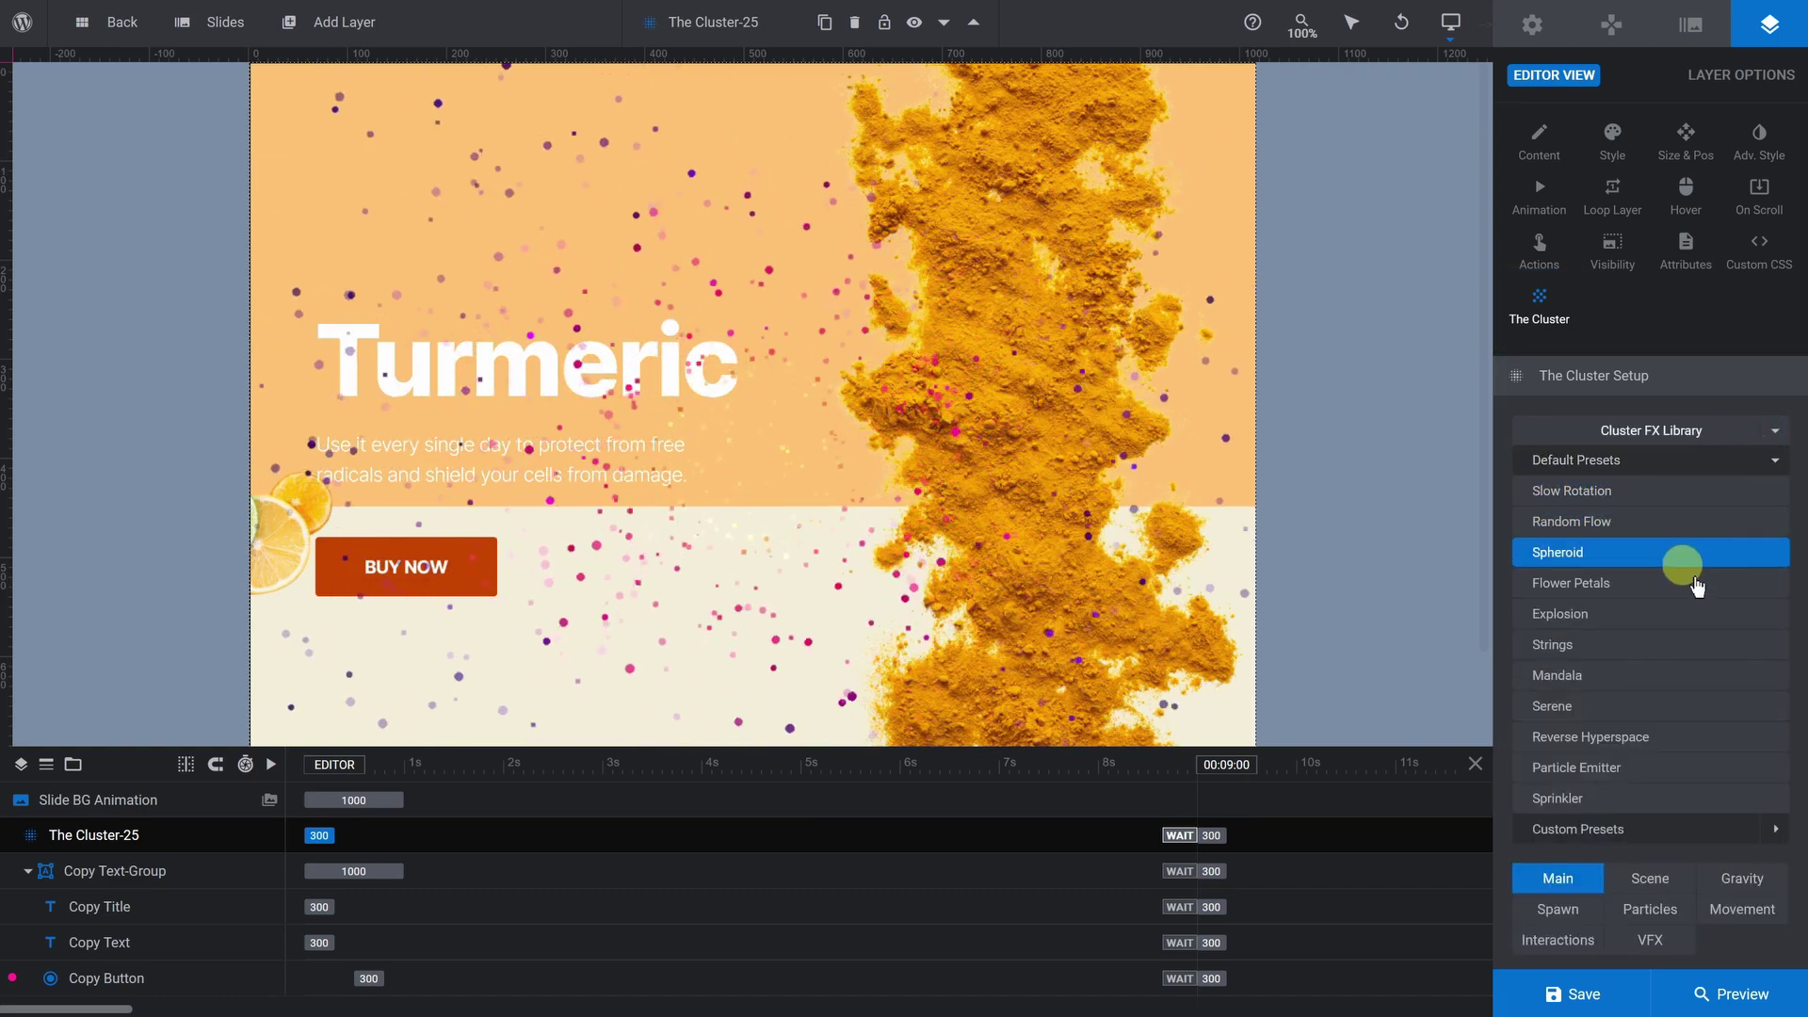
click(1637, 711)
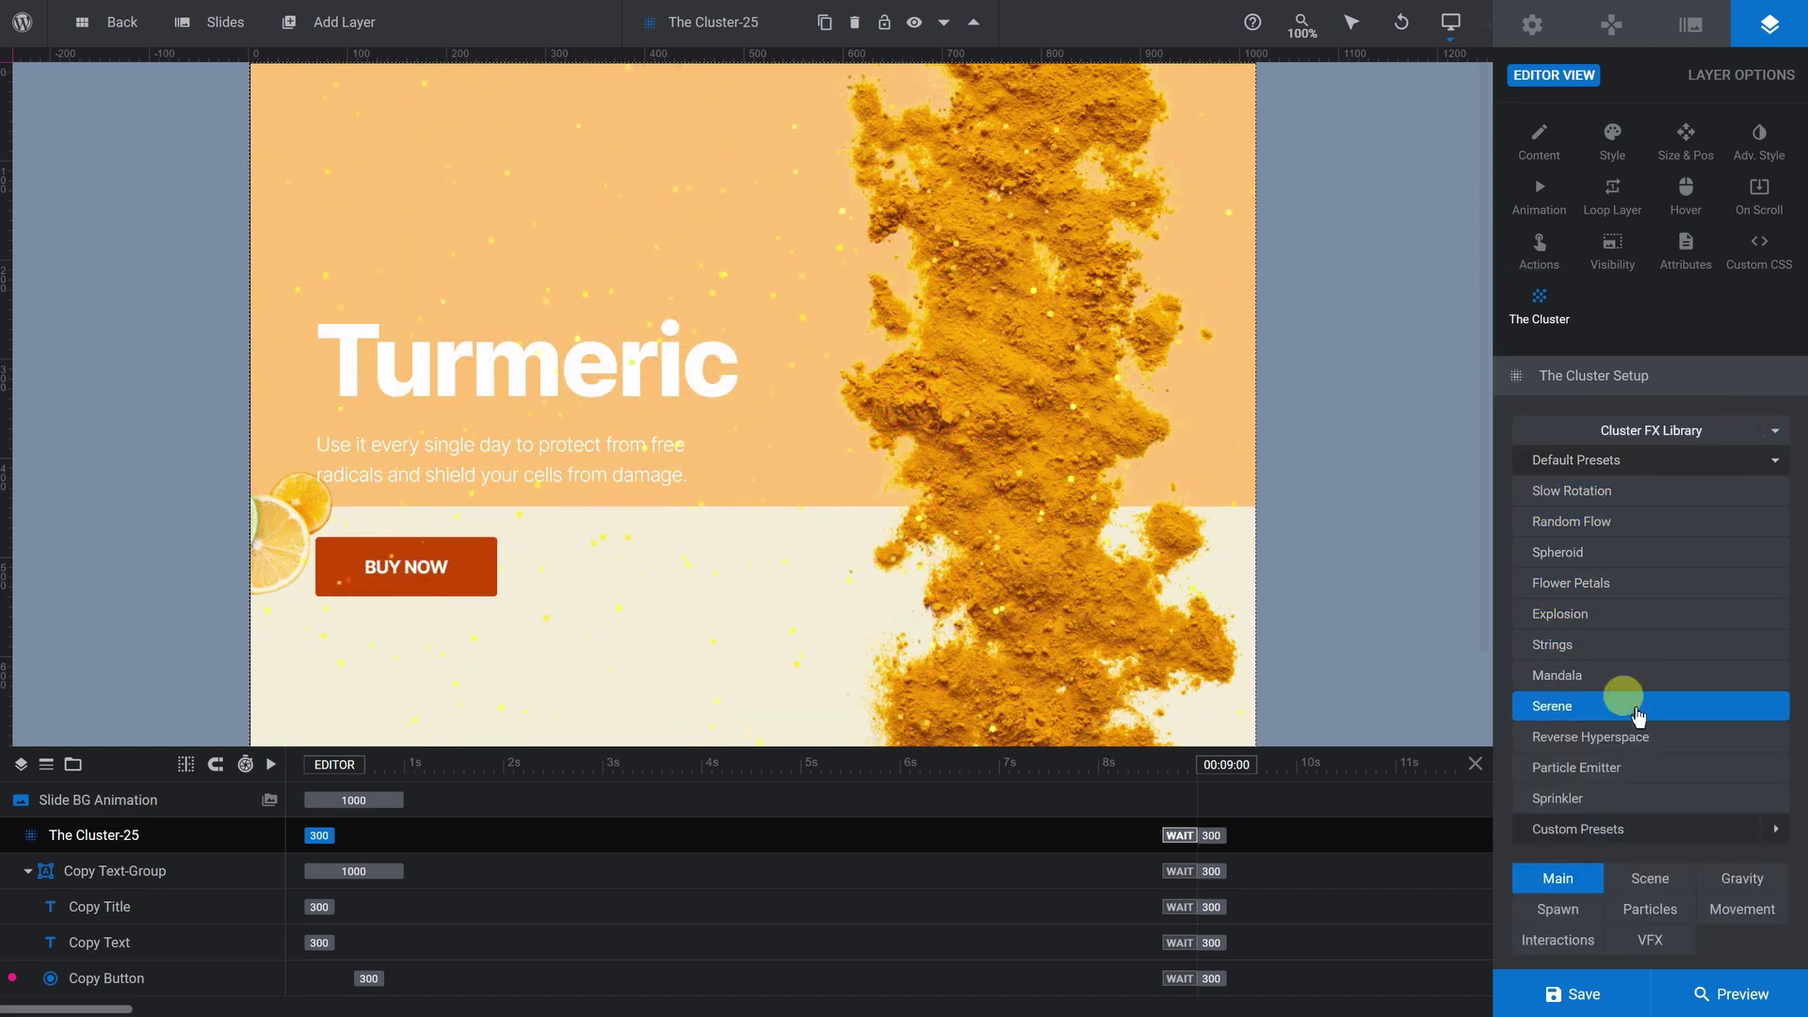
scroll(1637, 716, down, 3)
click(1637, 591)
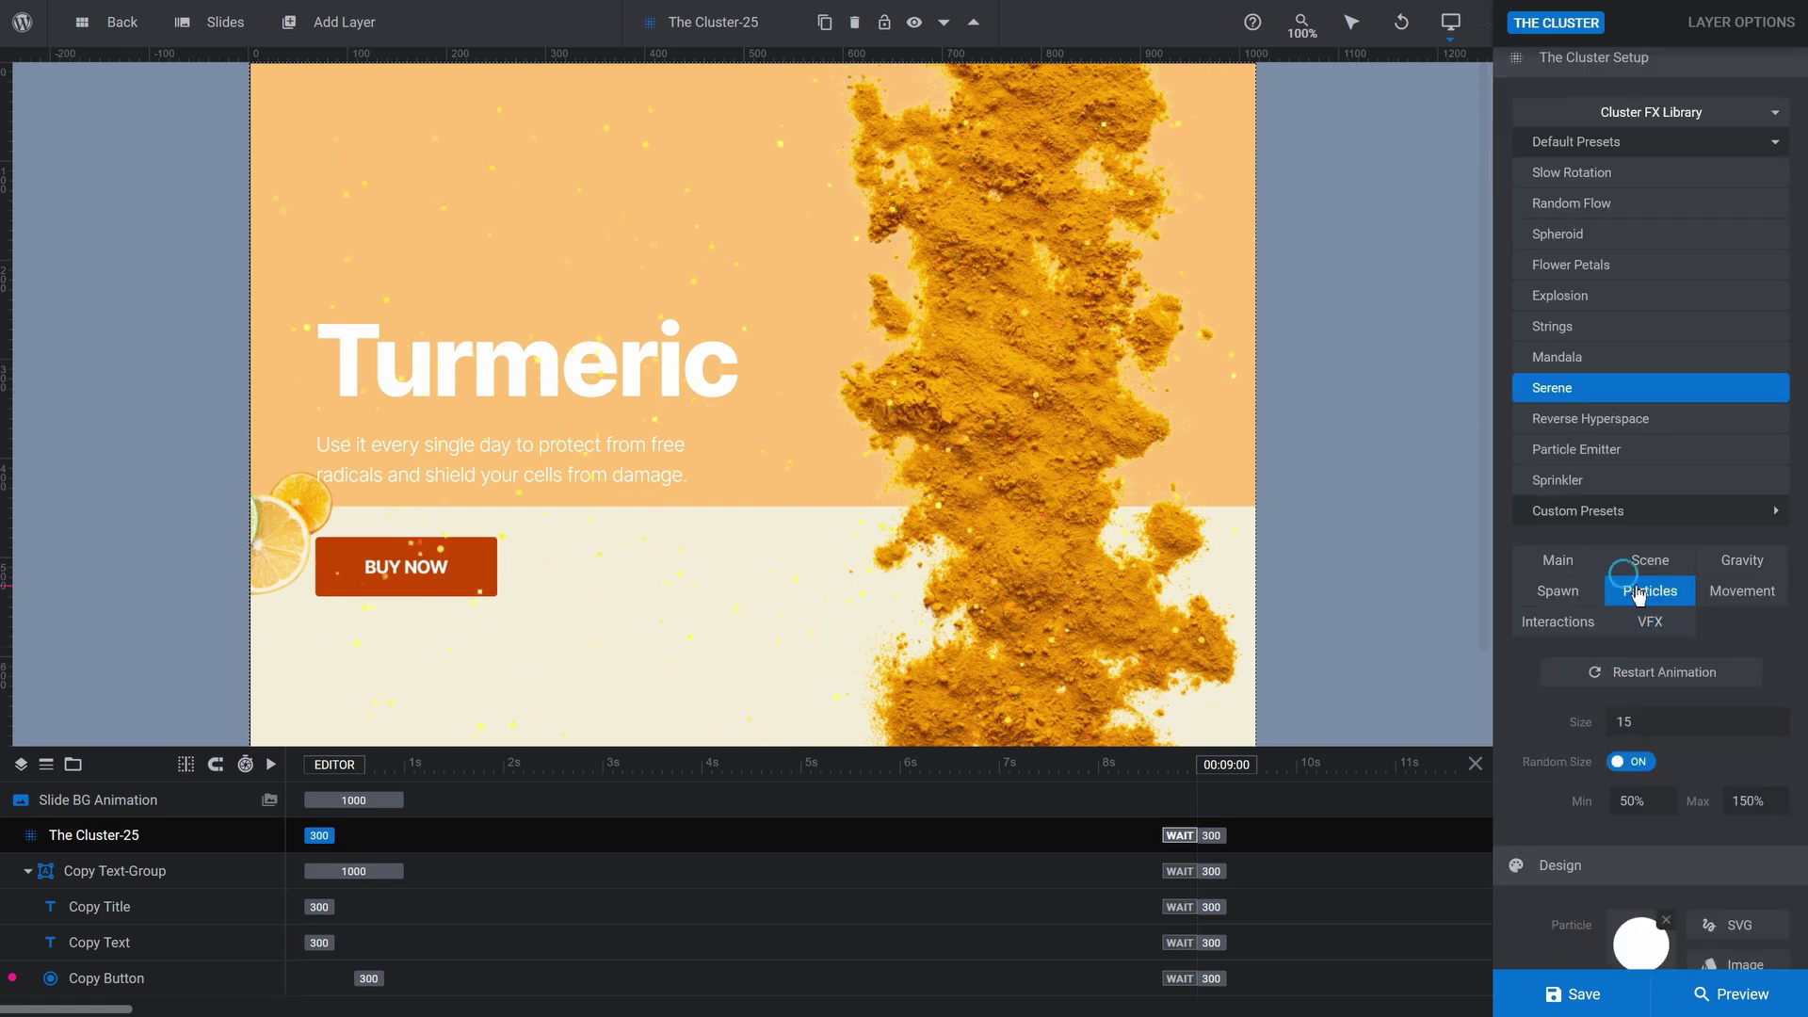
click(1640, 720)
click(1552, 993)
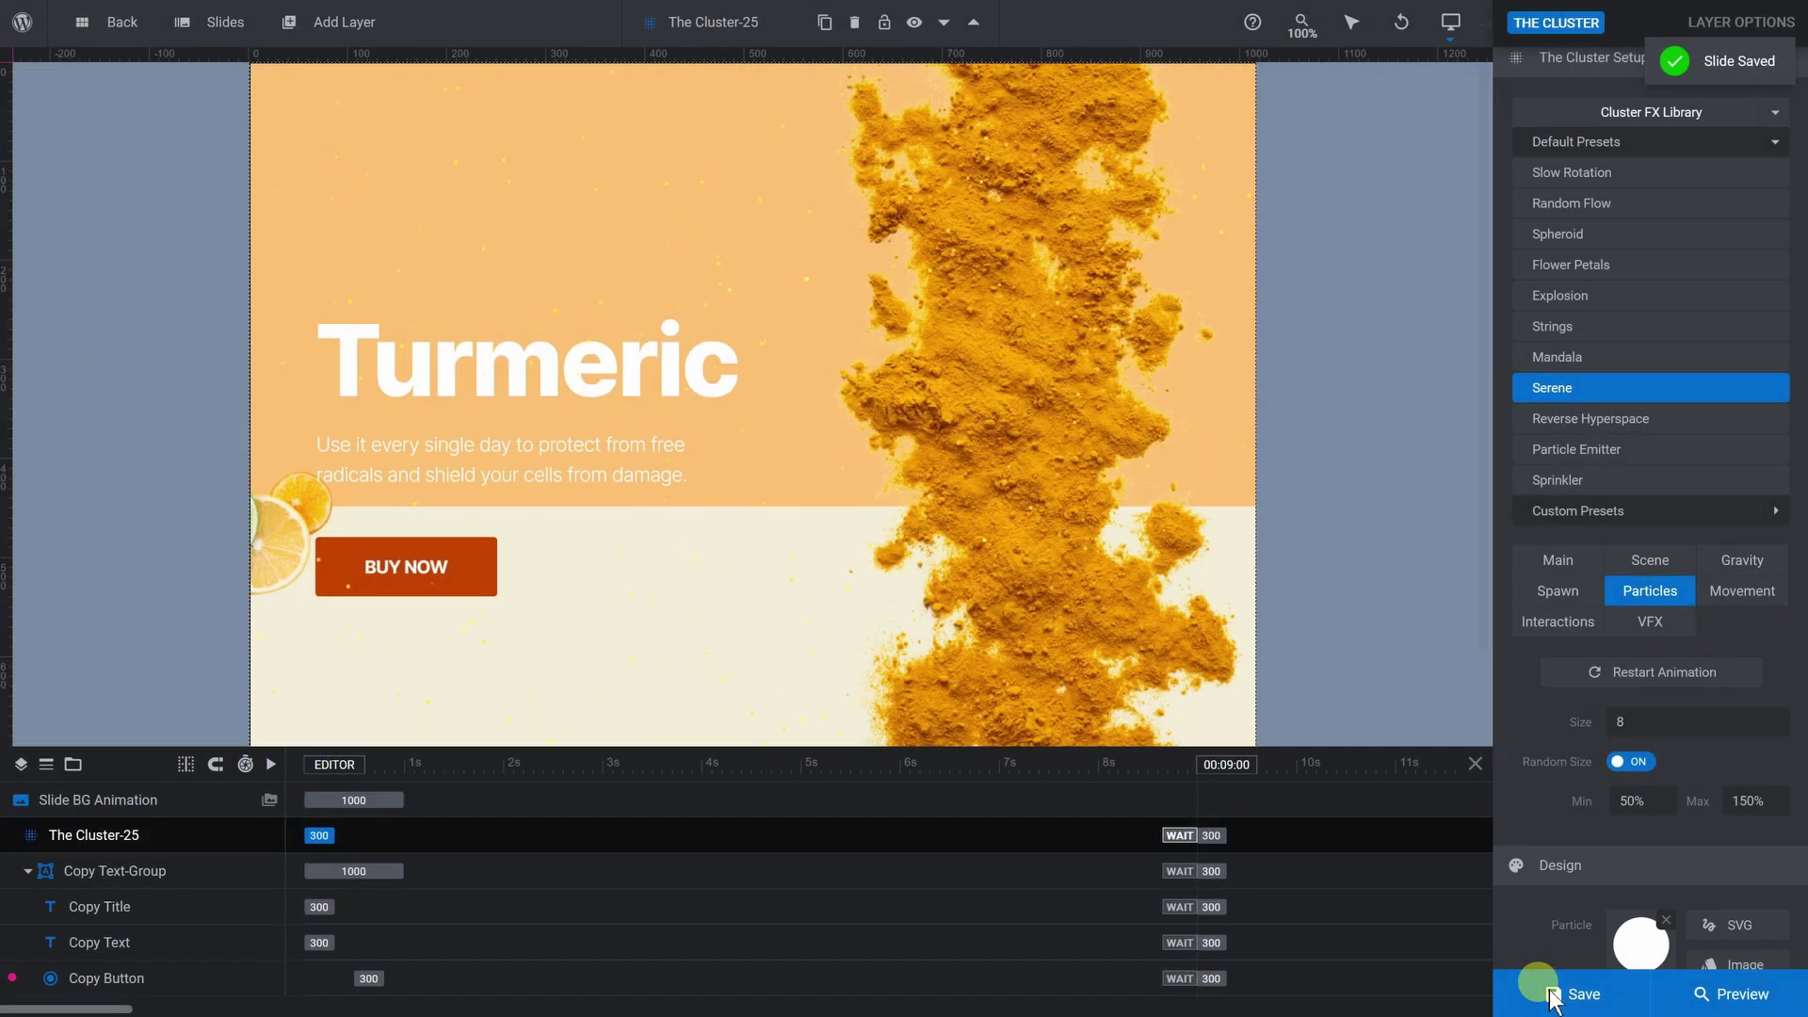
click(1710, 989)
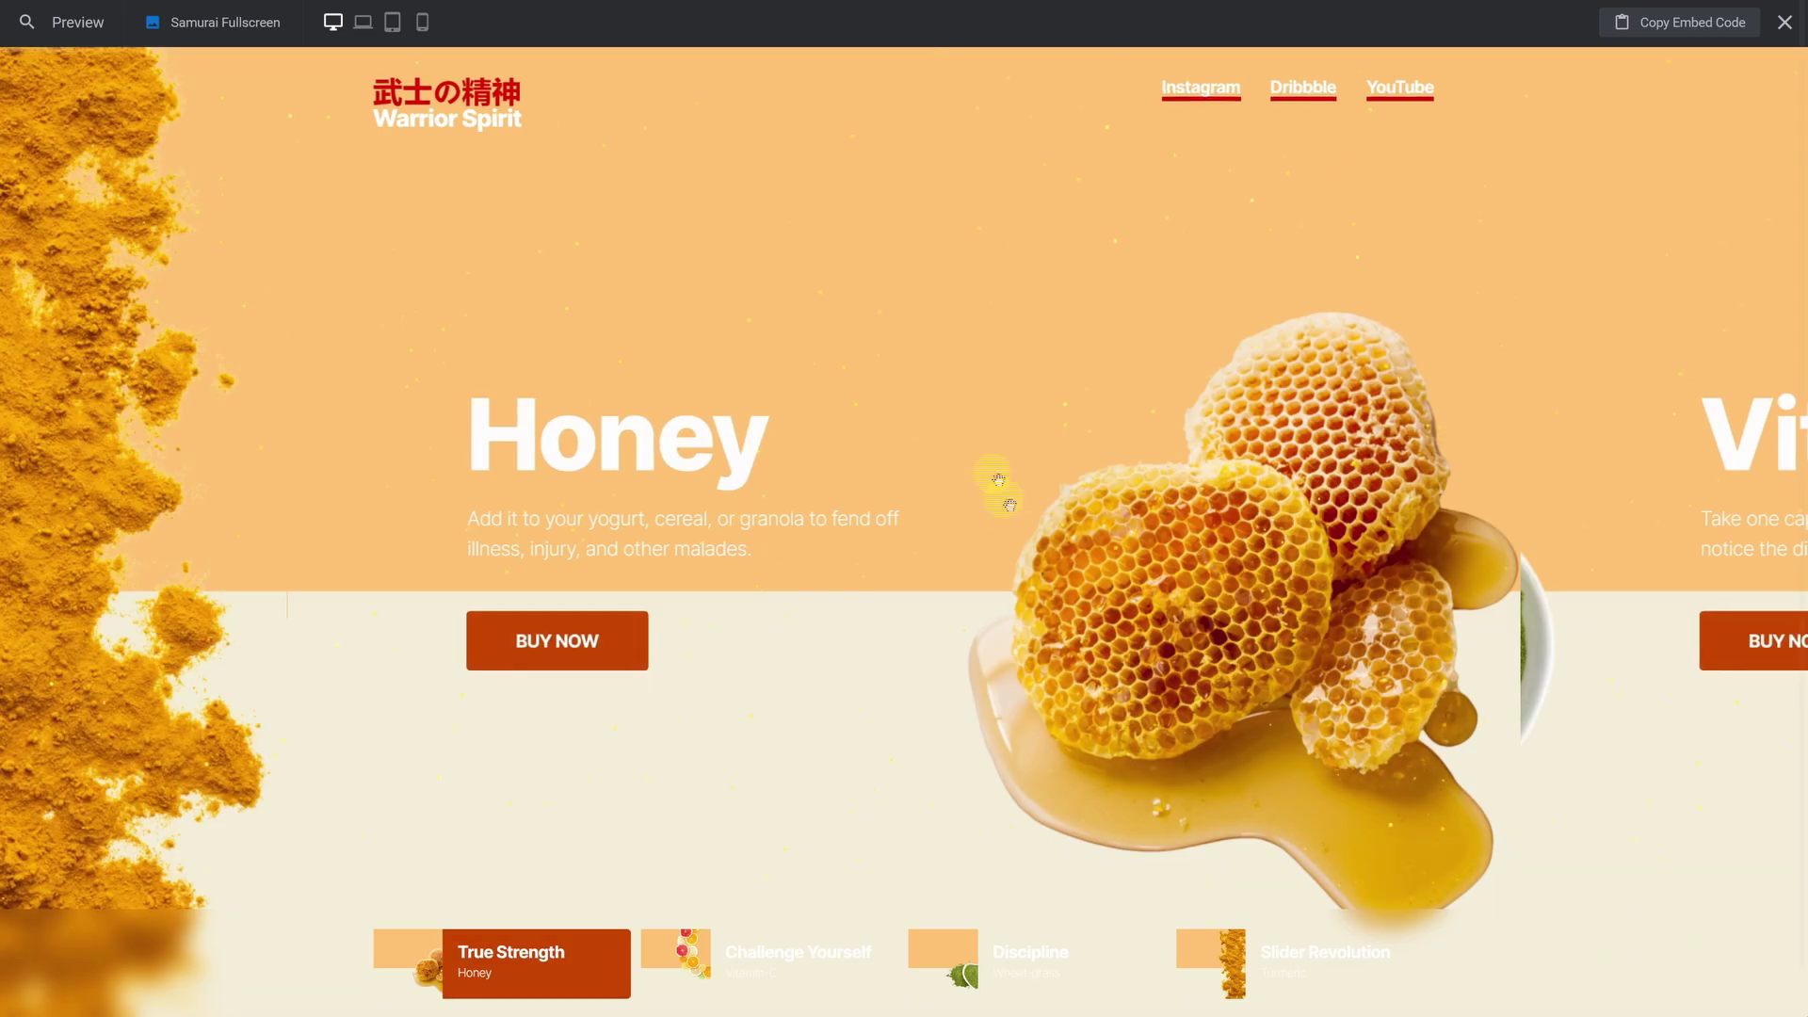
drag(980, 461, 591, 464)
drag(941, 459, 730, 489)
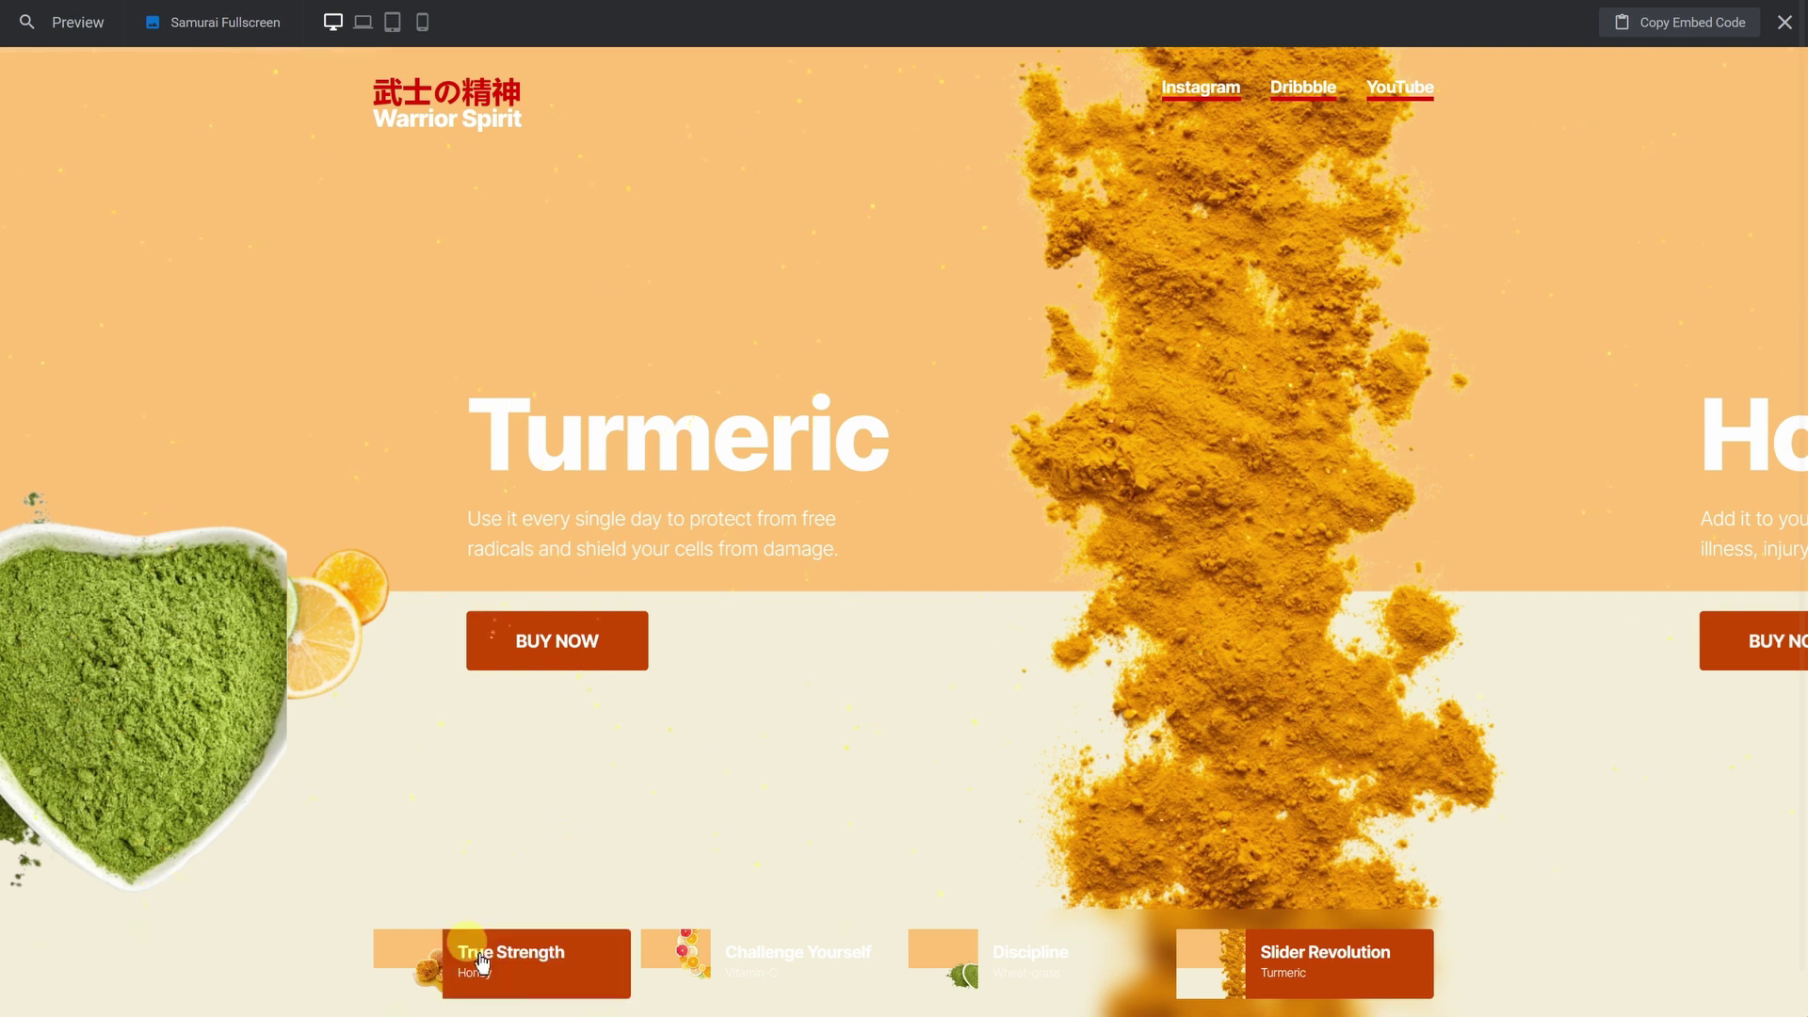
click(784, 974)
click(1334, 977)
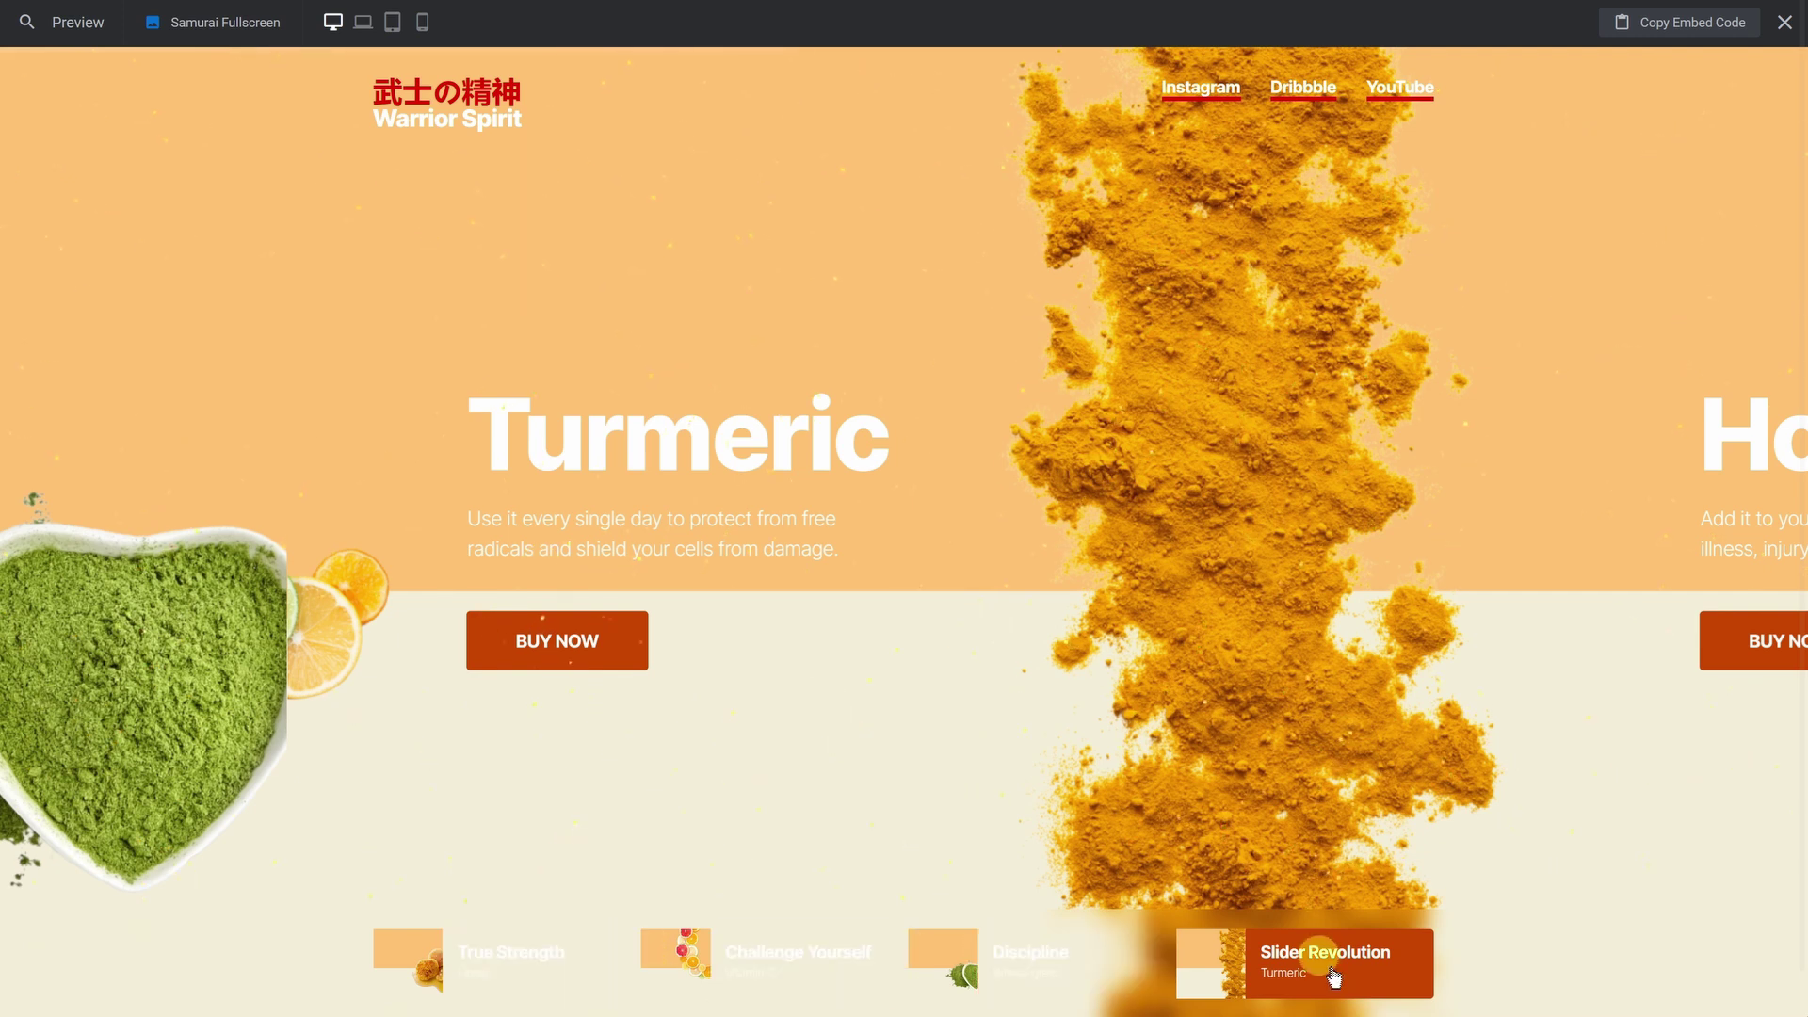
click(1784, 22)
Step: In Navigation Options, switch the Tabs navigation type off
mouse_move(1593, 165)
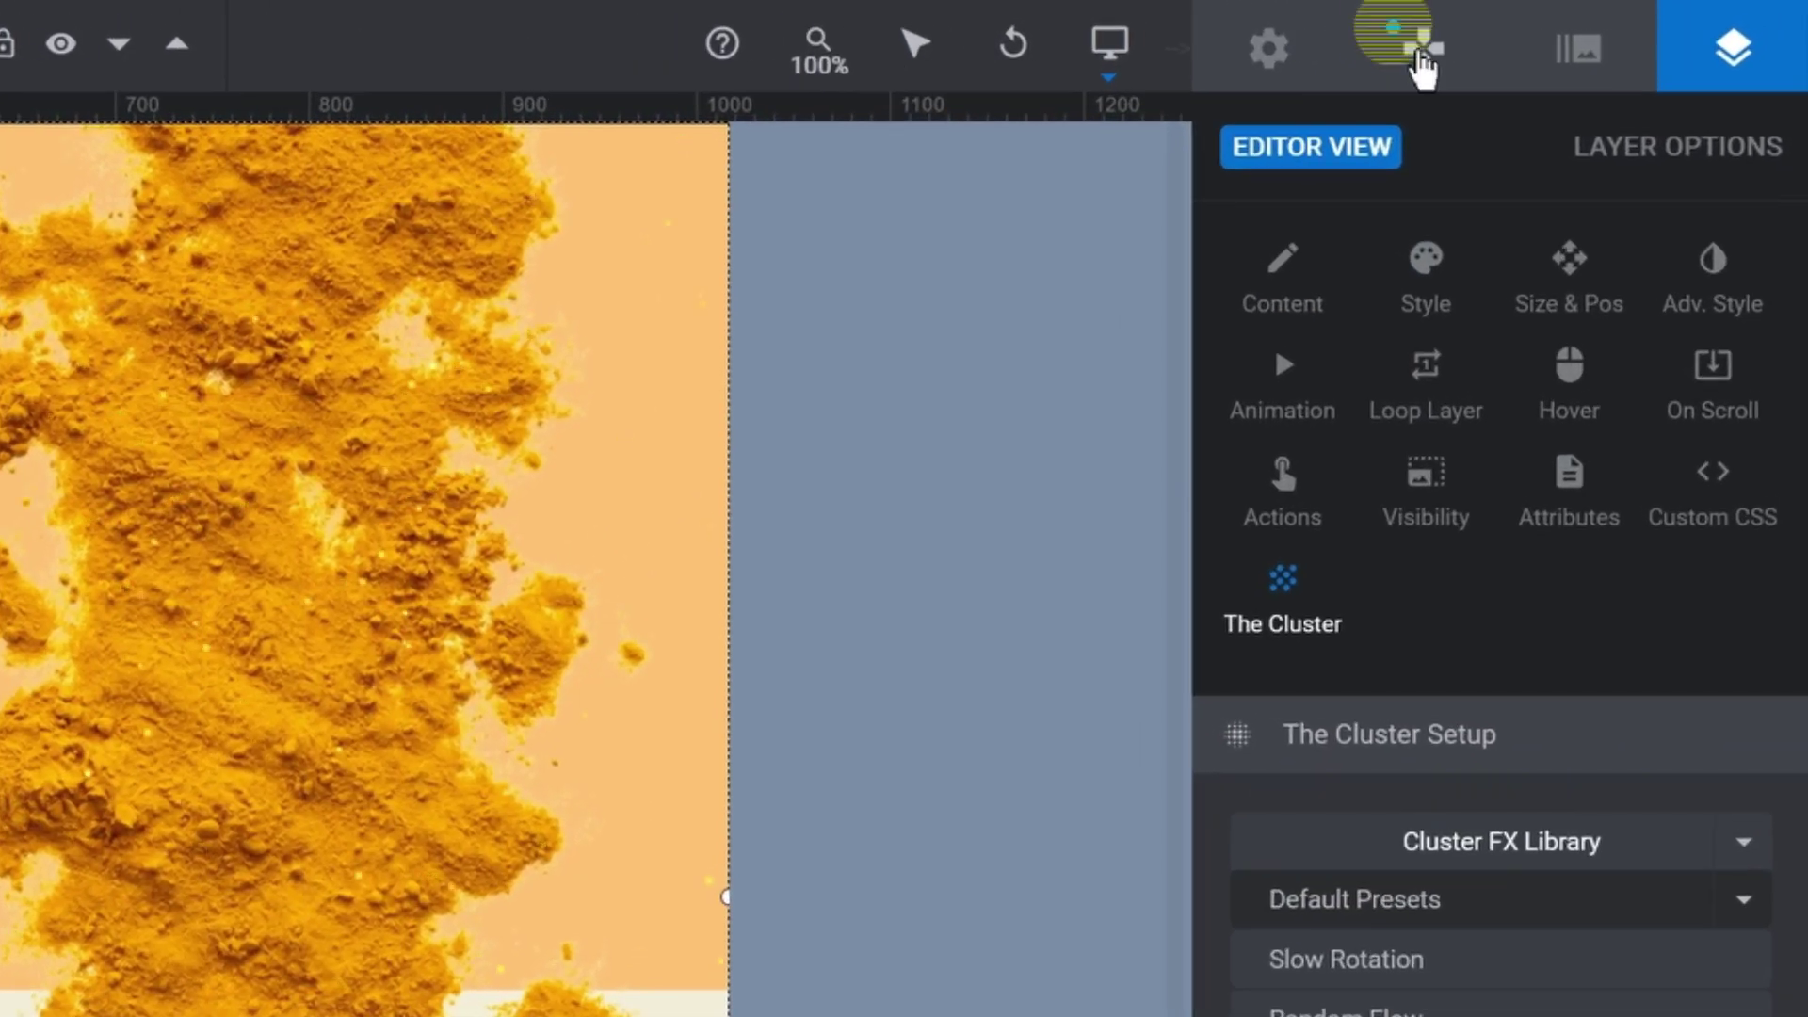
click(1422, 52)
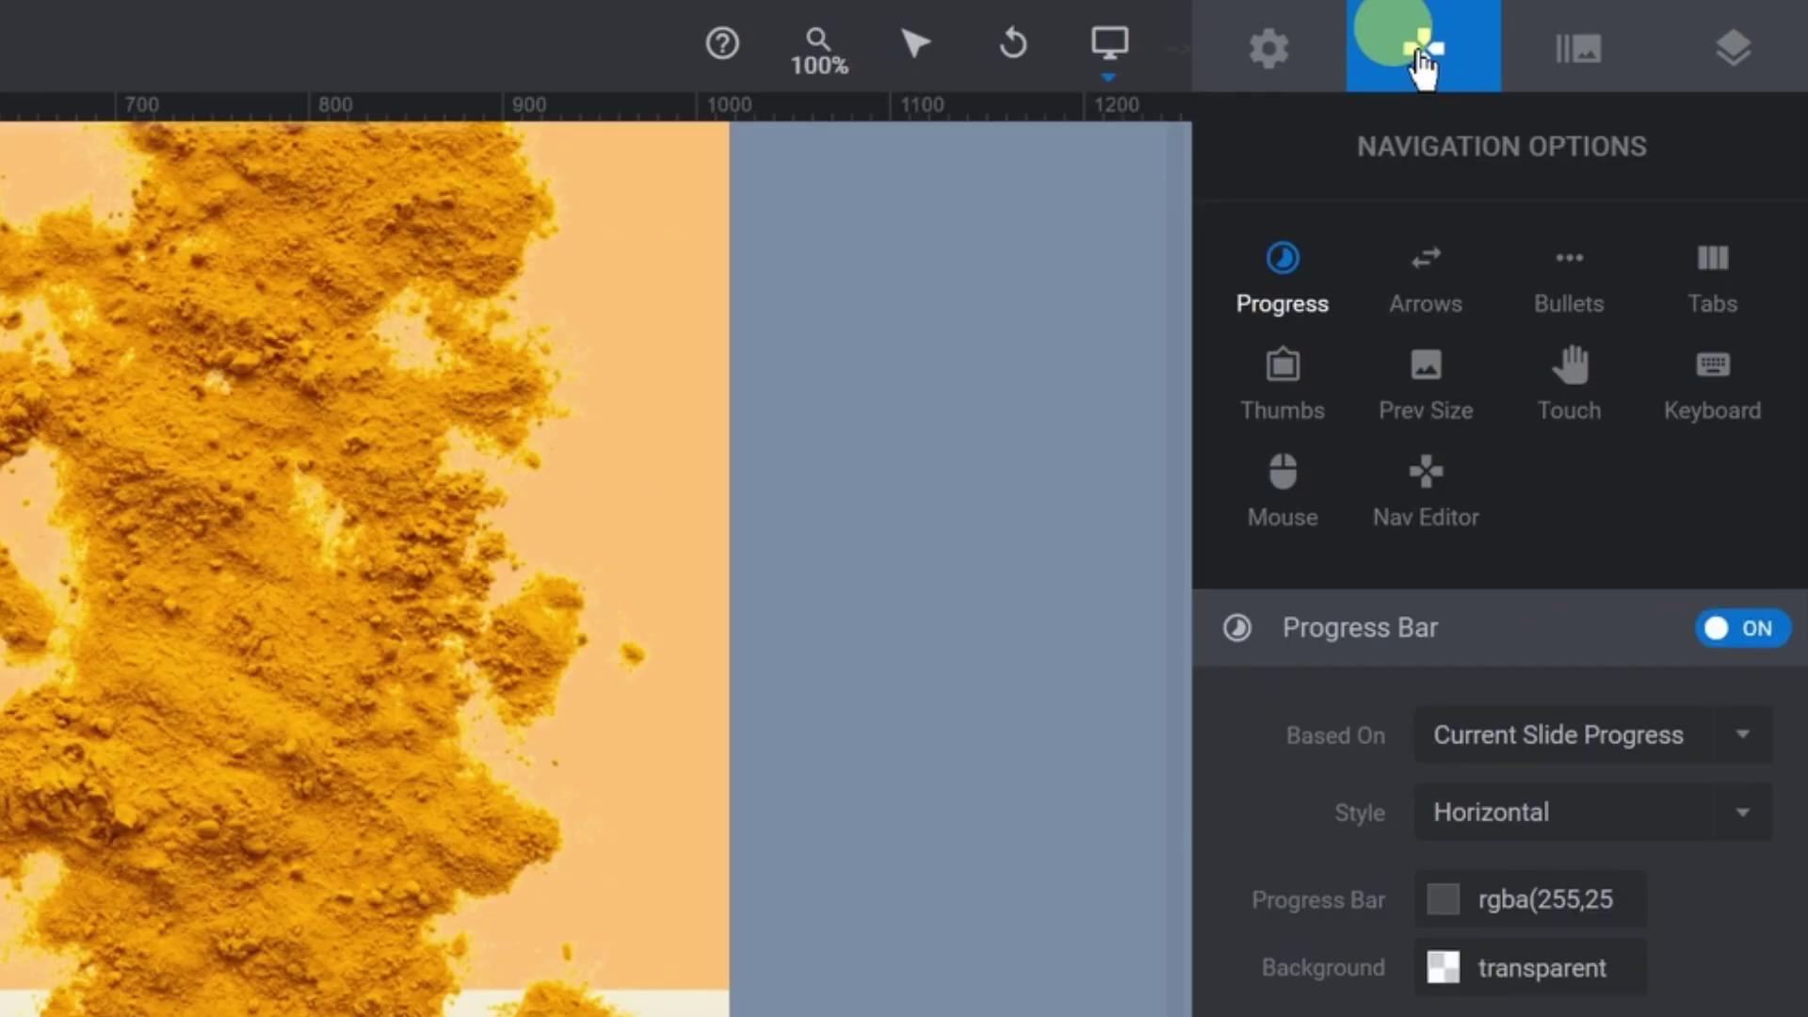
click(1753, 309)
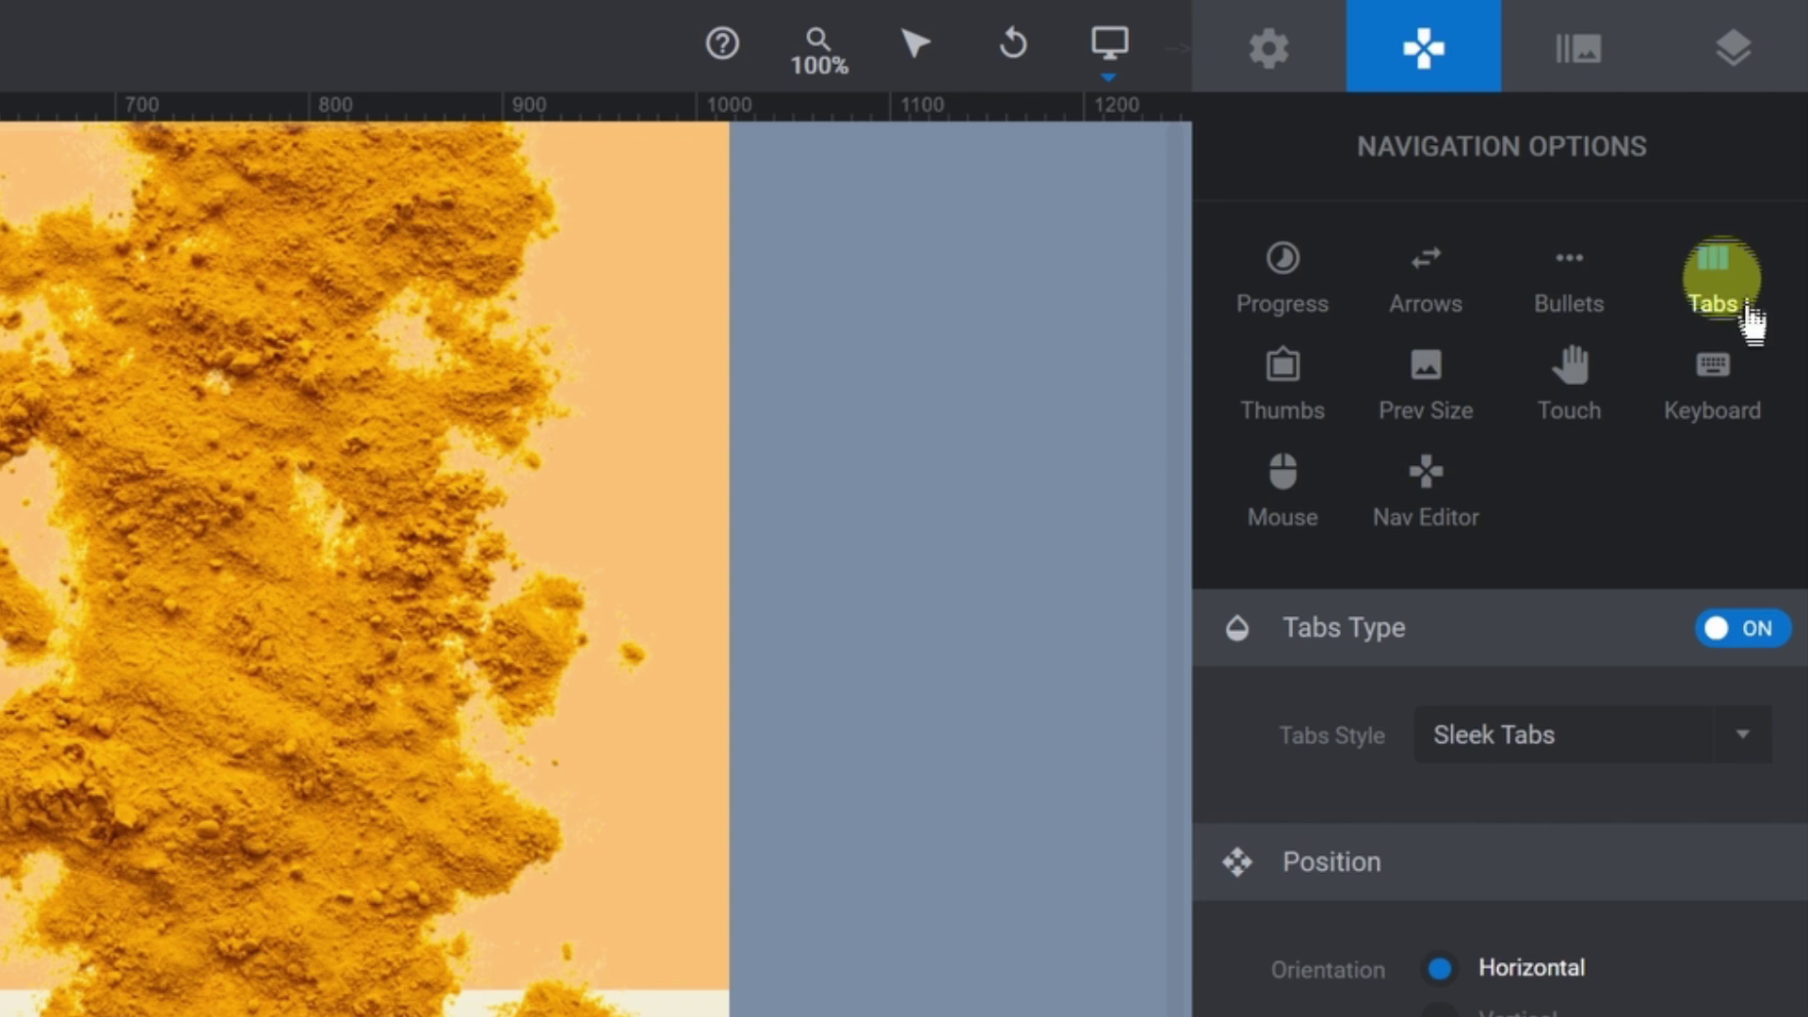
click(1731, 635)
click(1733, 642)
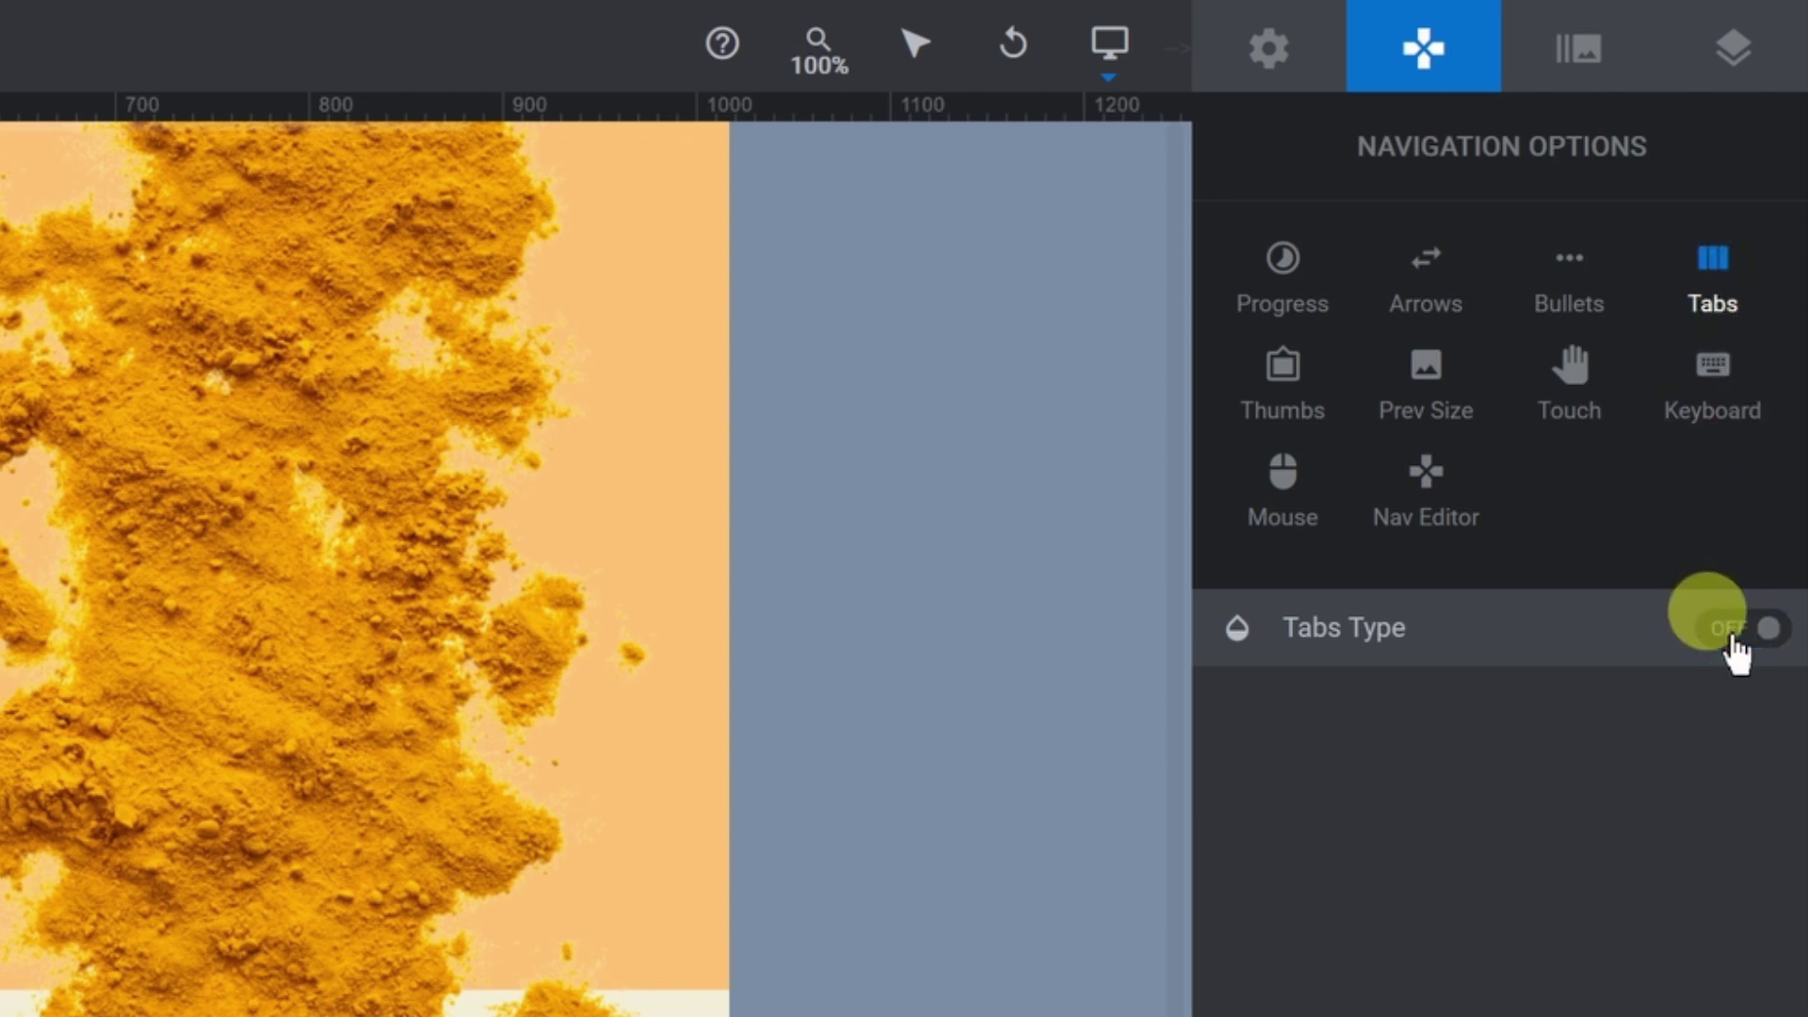
Step: Turn Bullets navigation on with the Clean Bars style
click(1568, 298)
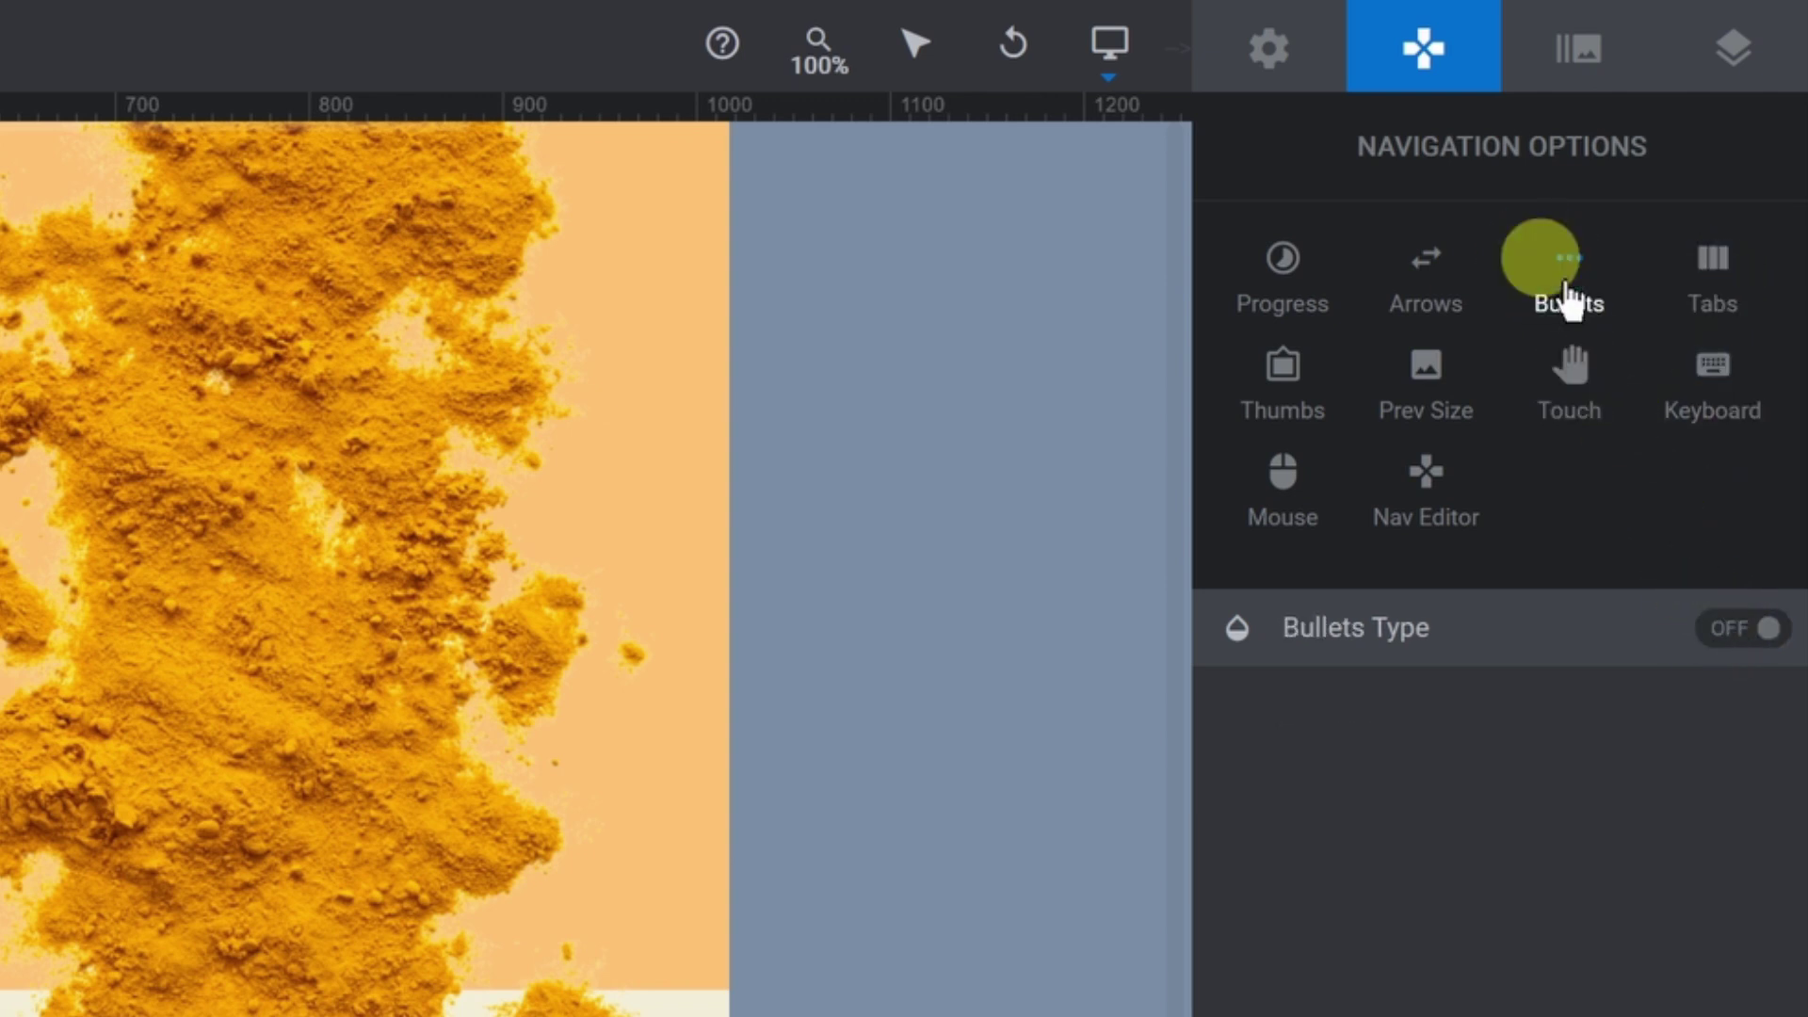
click(1731, 633)
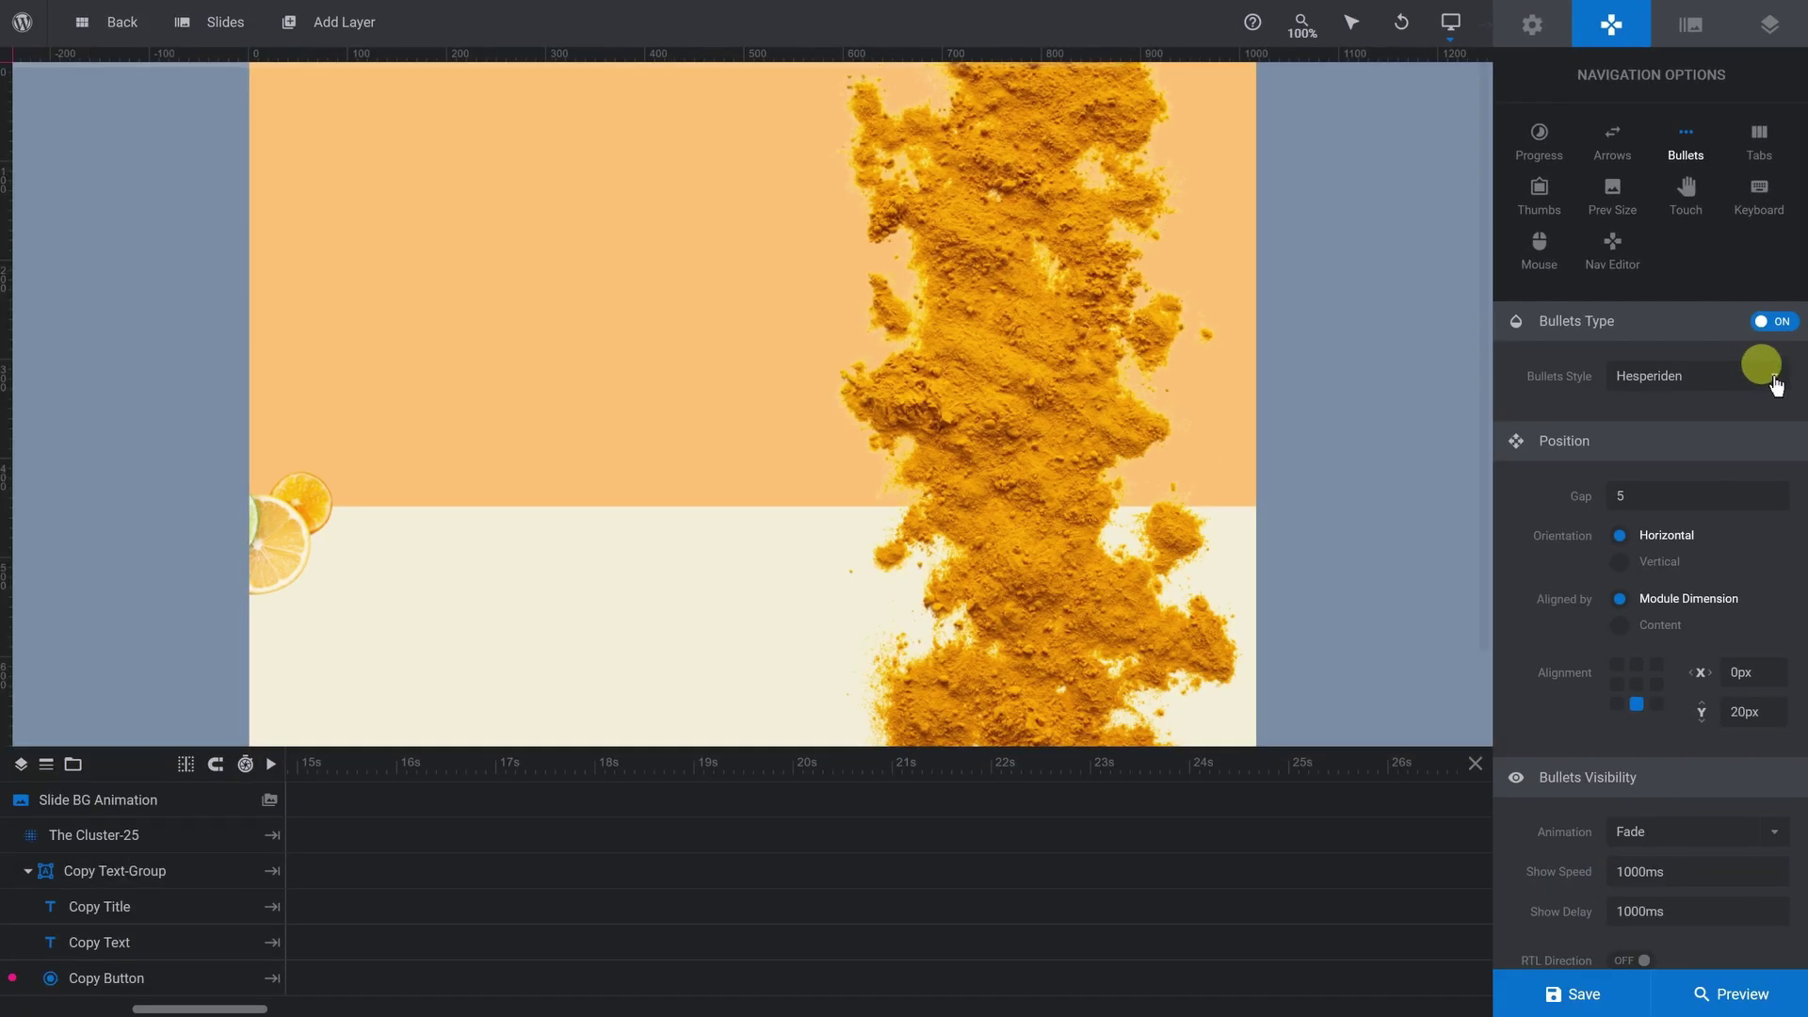
click(1774, 380)
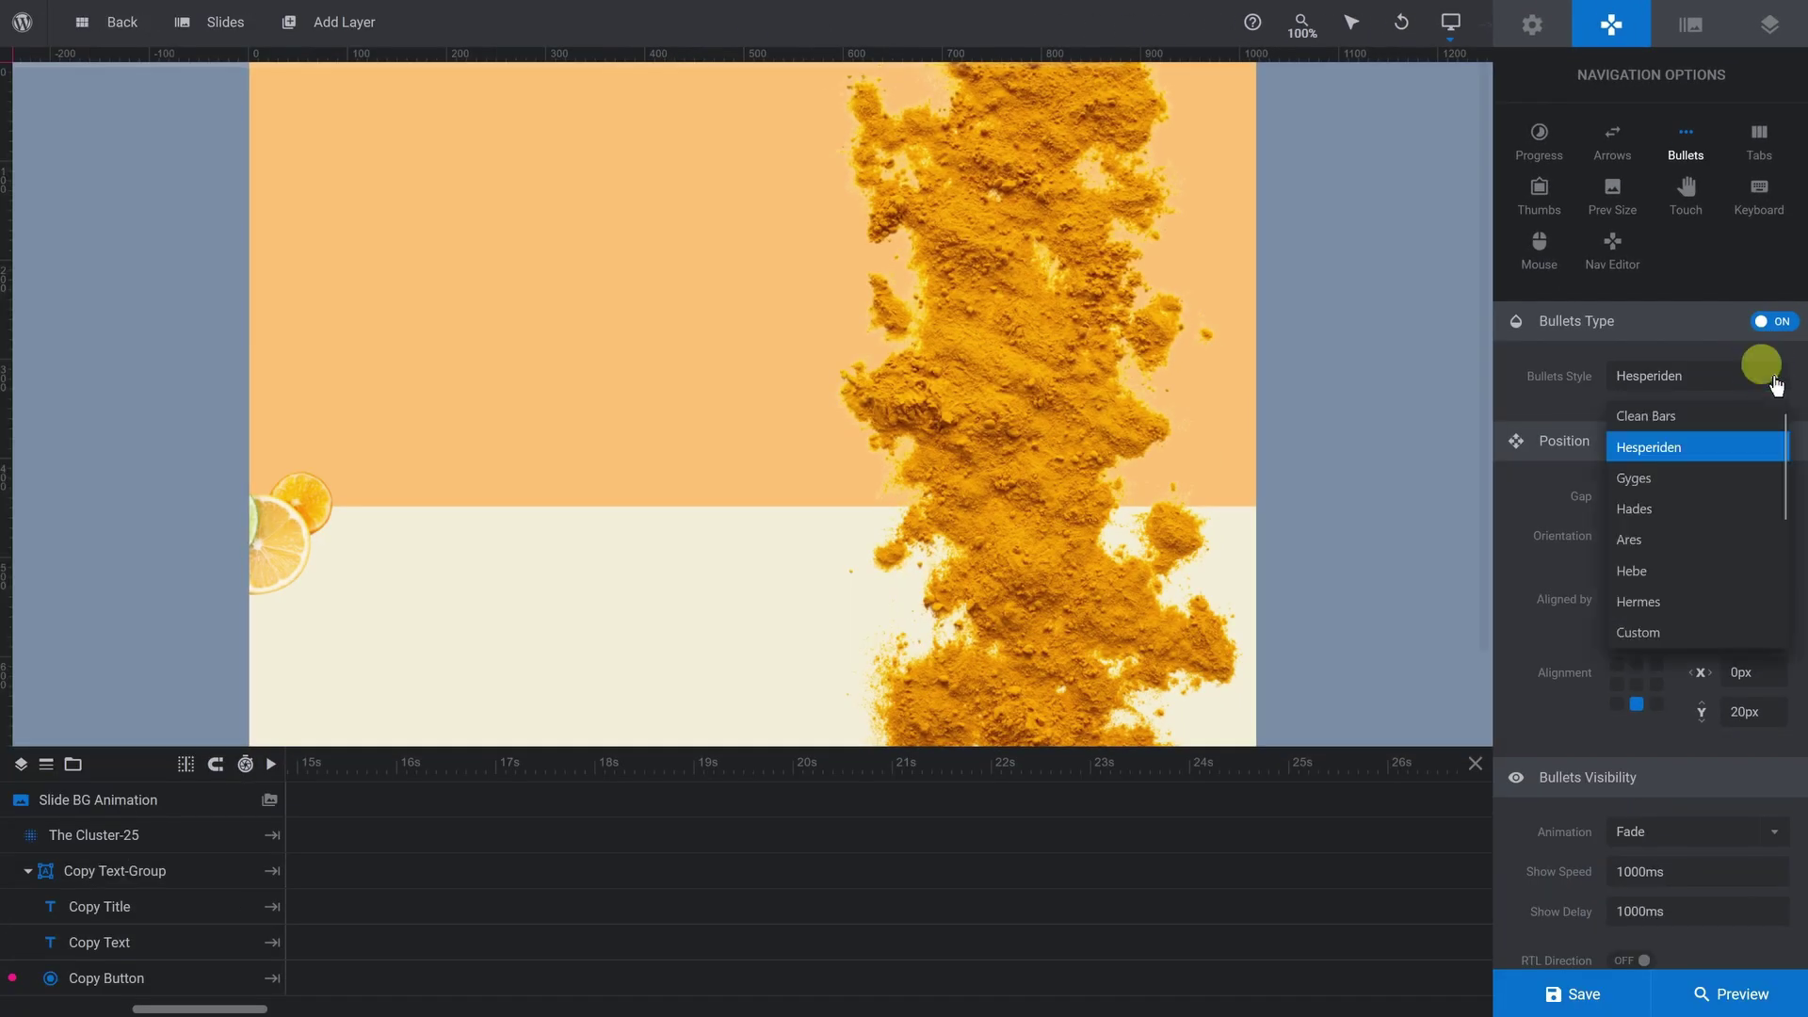
click(1709, 415)
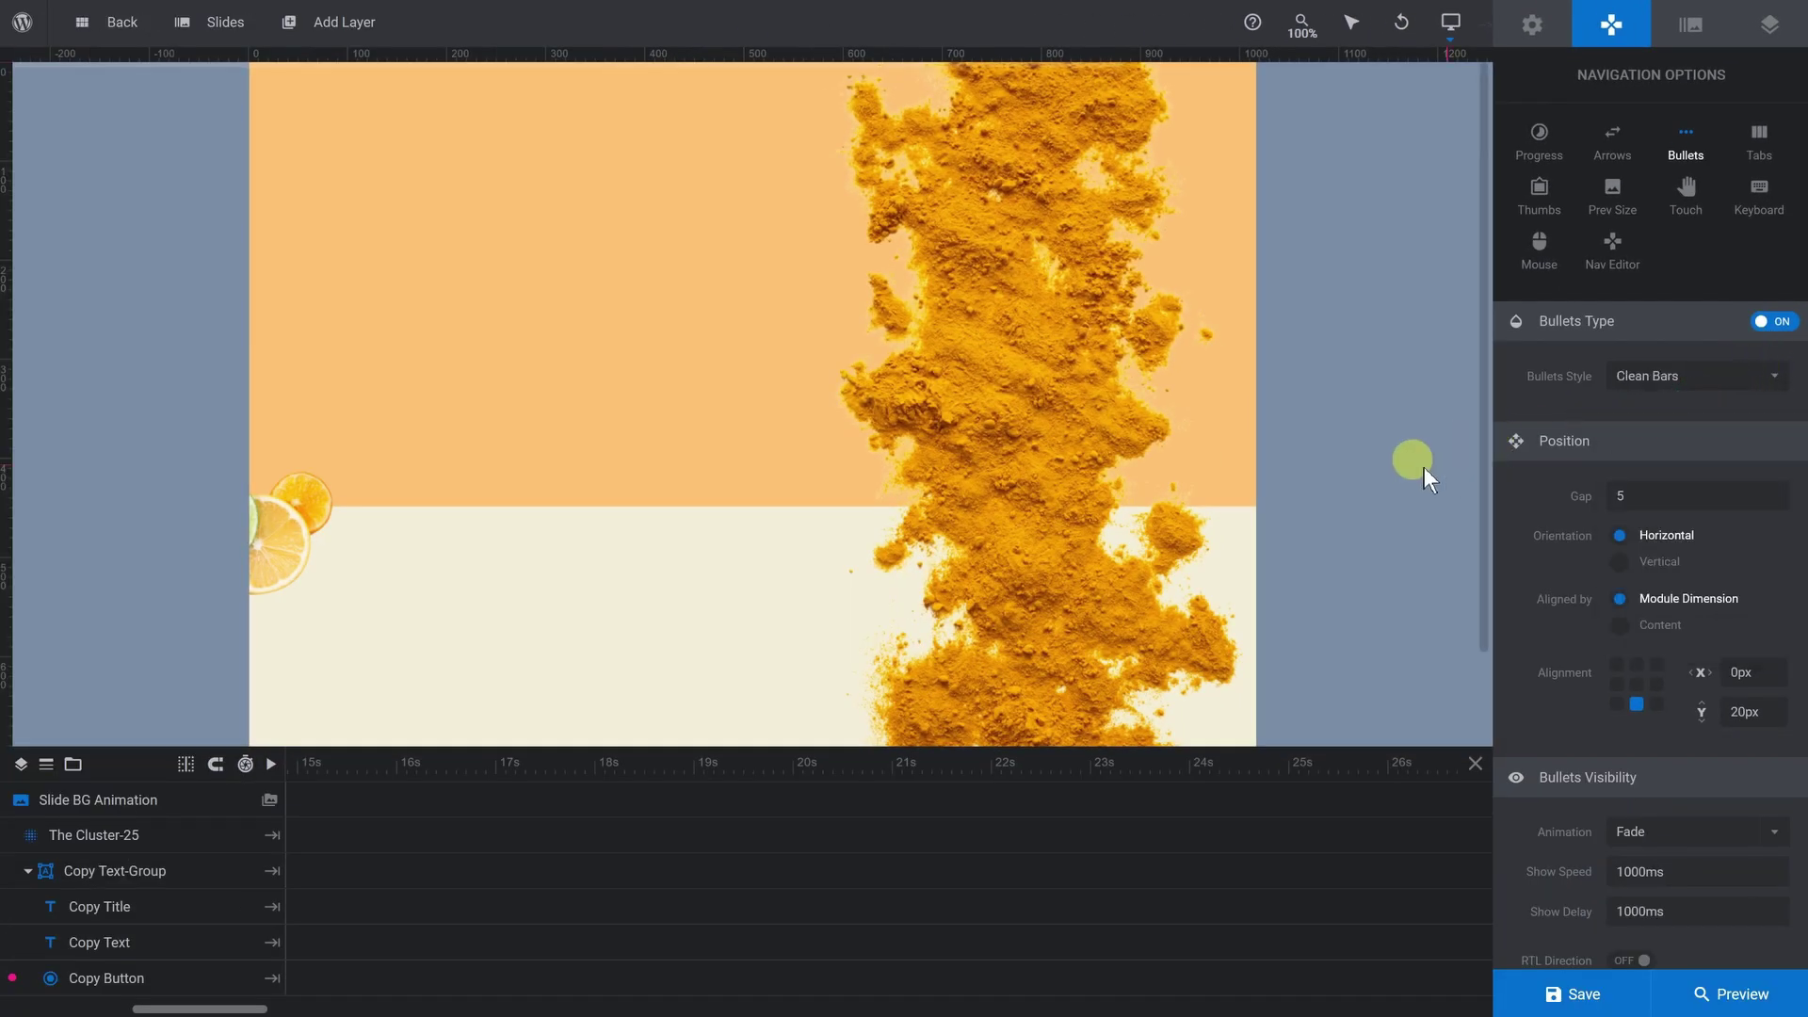
Step: Set the bullets' Color Selected to an amber shade
scroll(1423, 468, down, 1)
scroll(1545, 646, down, 7)
click(1655, 557)
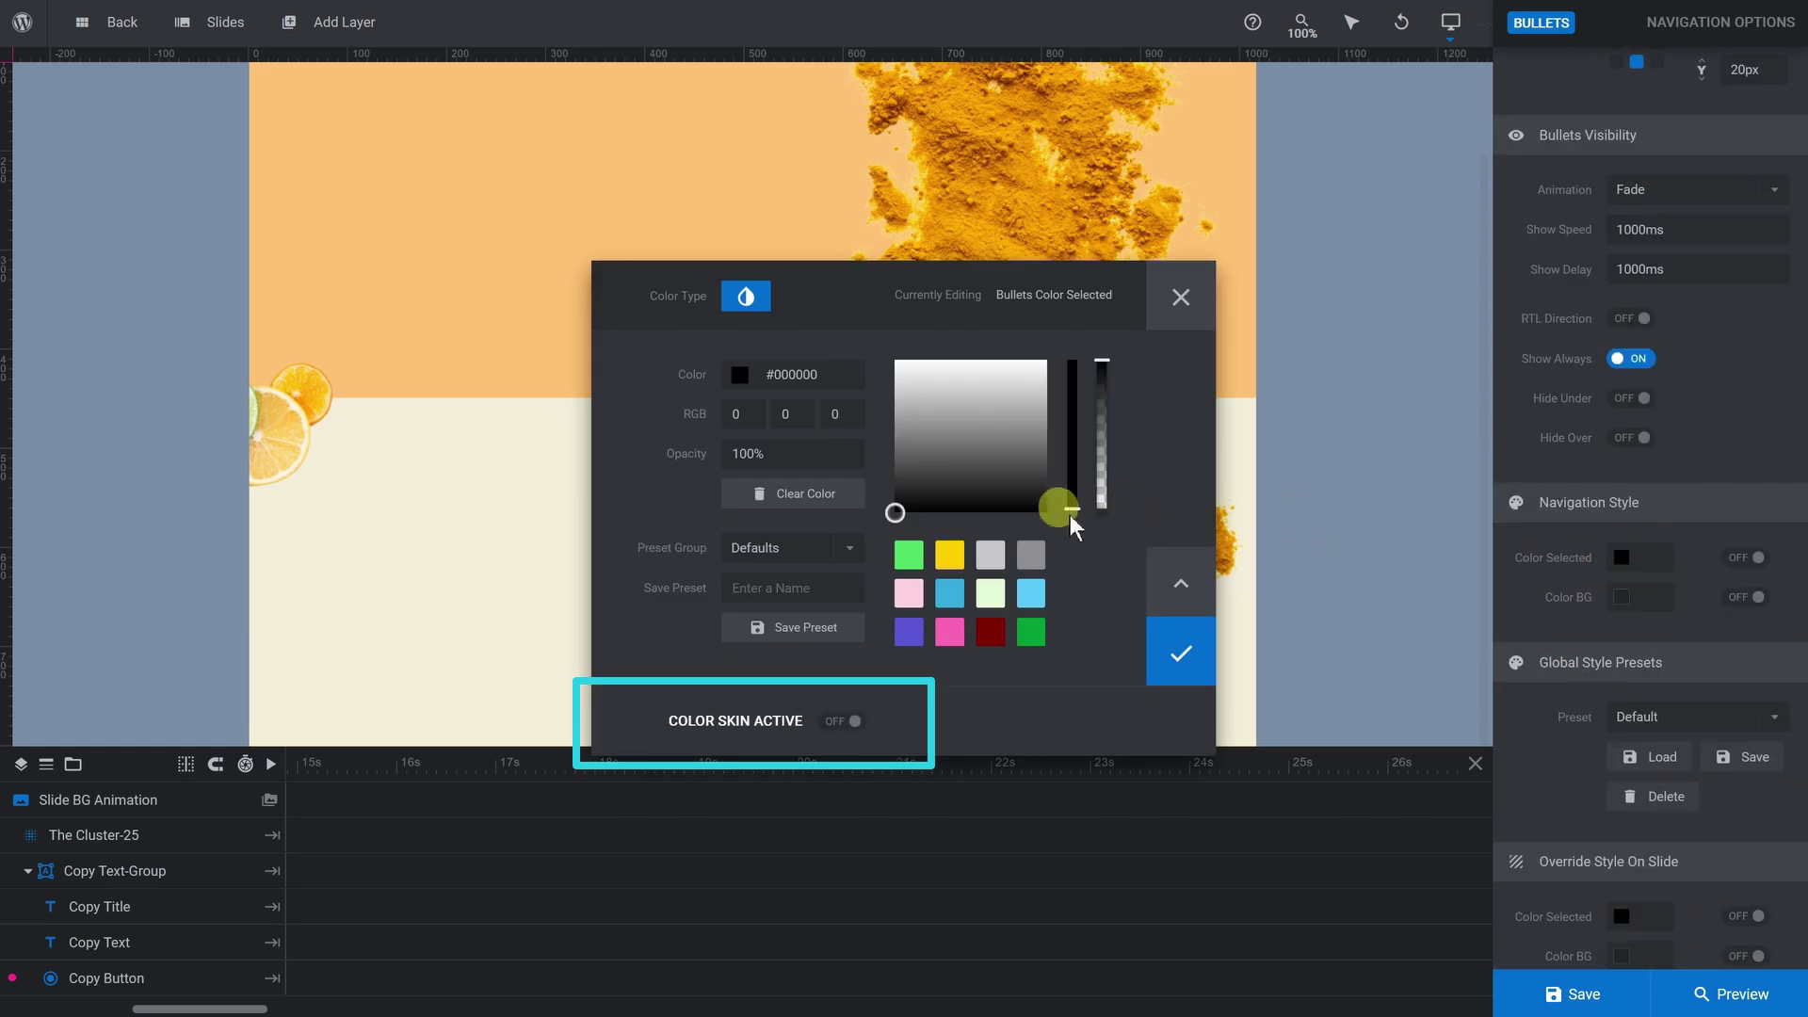
click(879, 456)
click(1225, 244)
drag(1225, 244, 1227, 274)
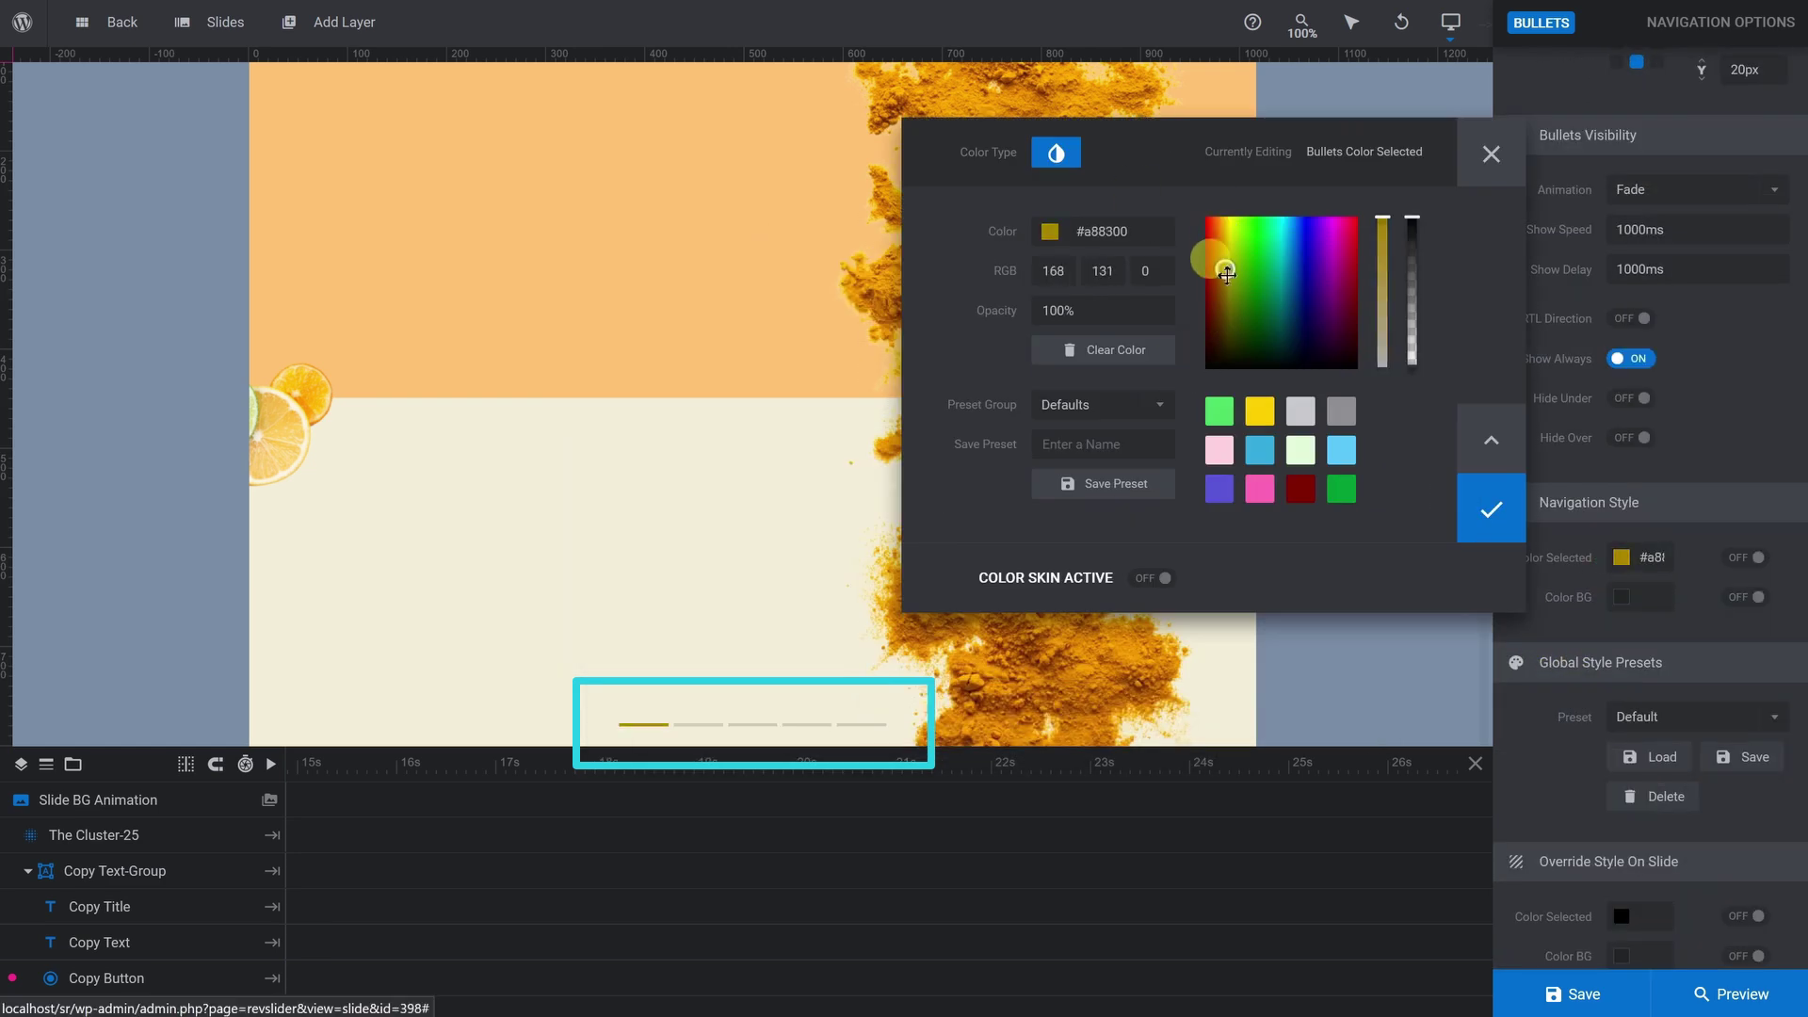
click(1490, 508)
Step: Set the bullets' Color BG to #936c00 at 15% opacity
click(1621, 597)
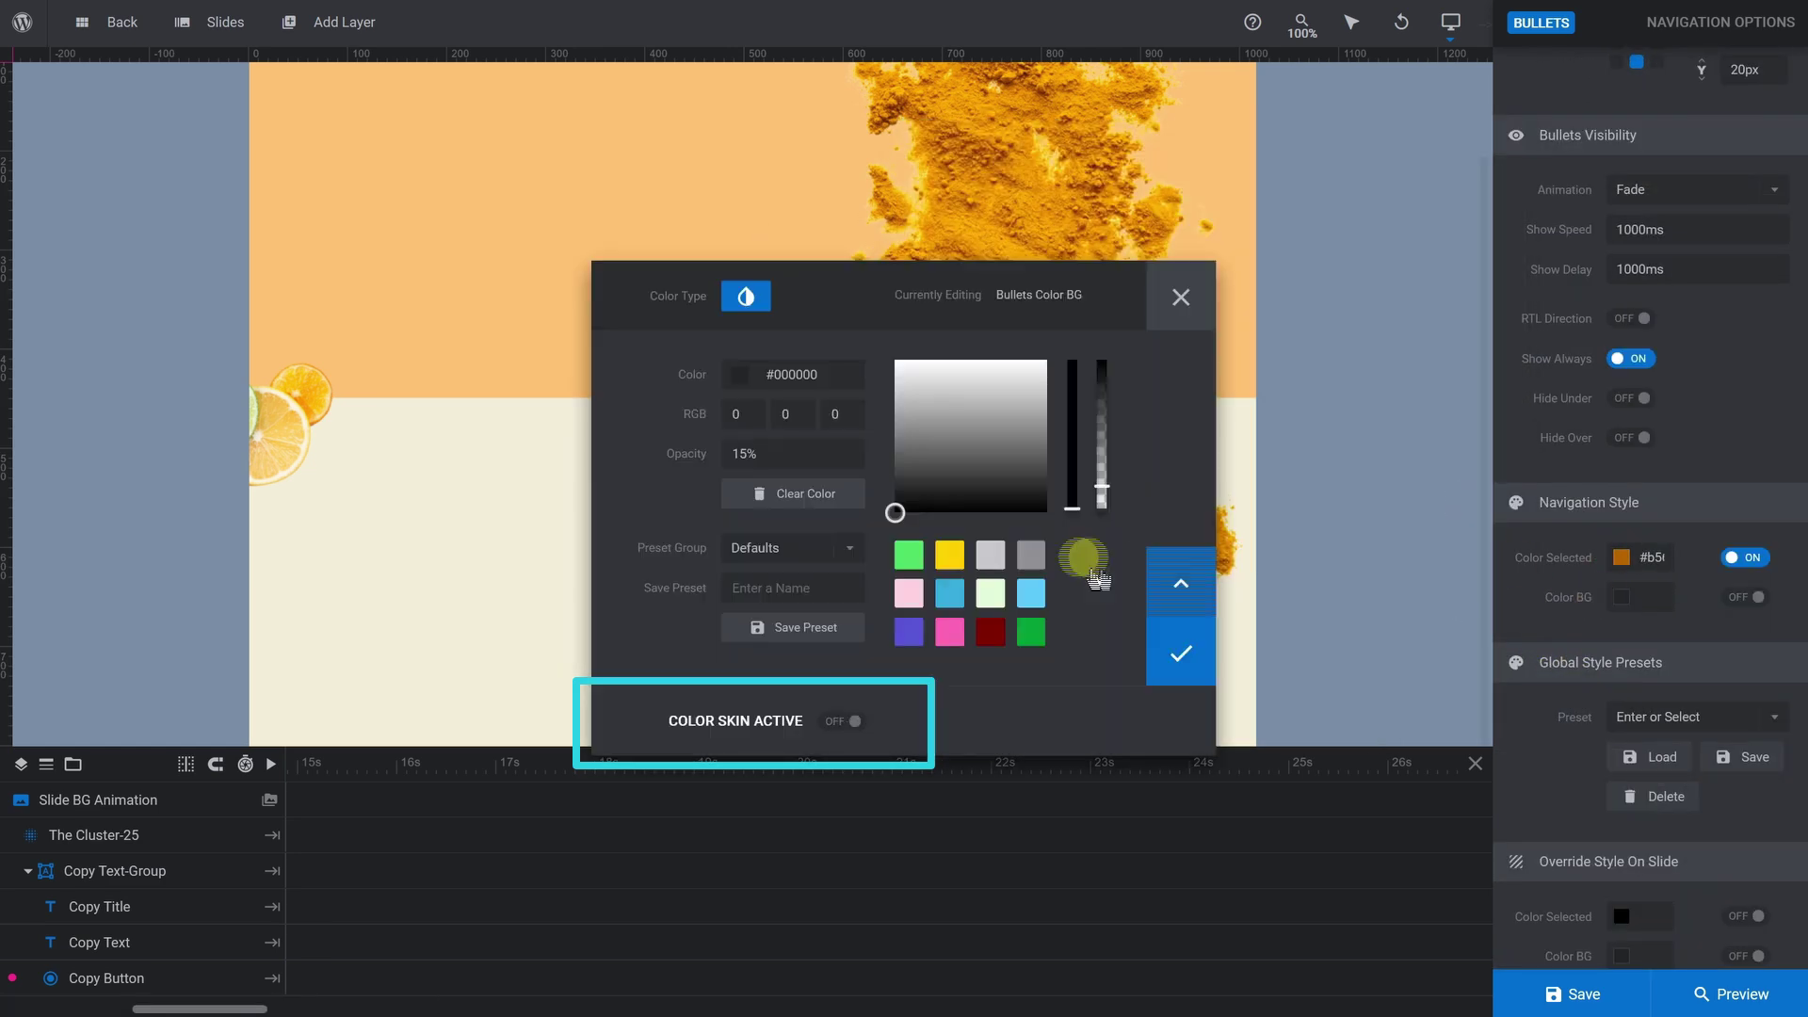
drag(914, 426, 1027, 315)
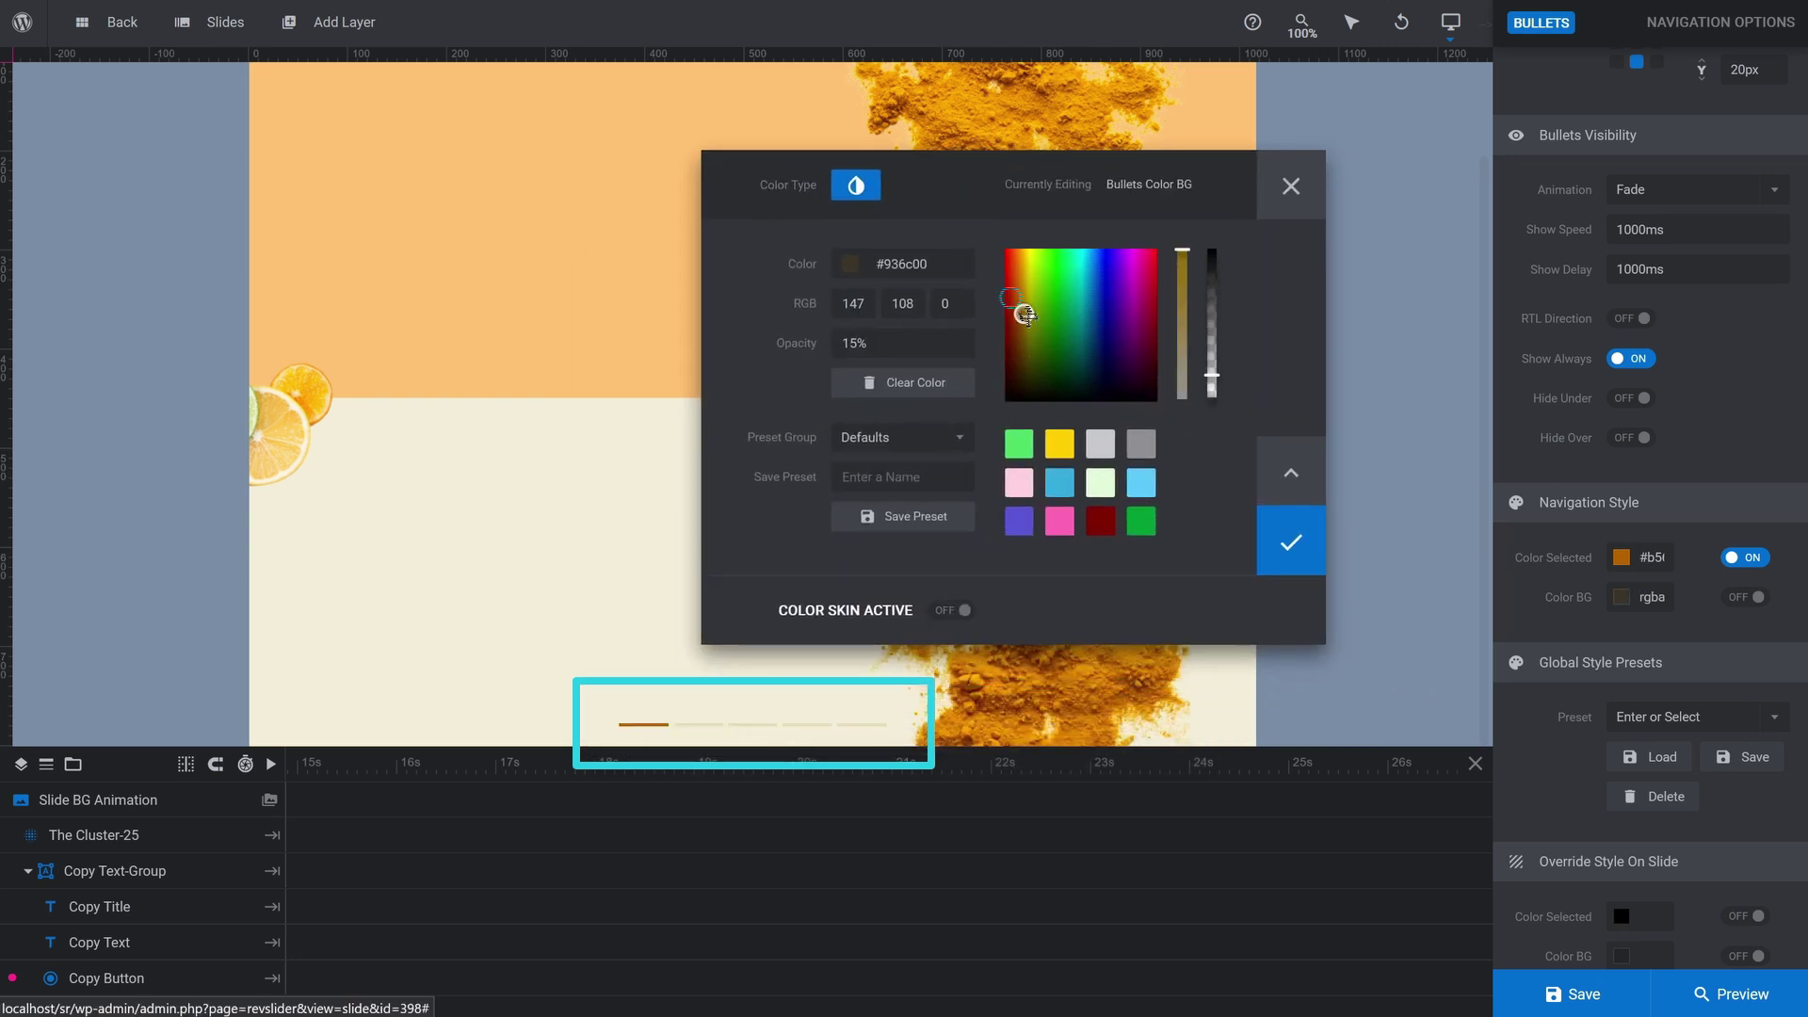
click(1261, 527)
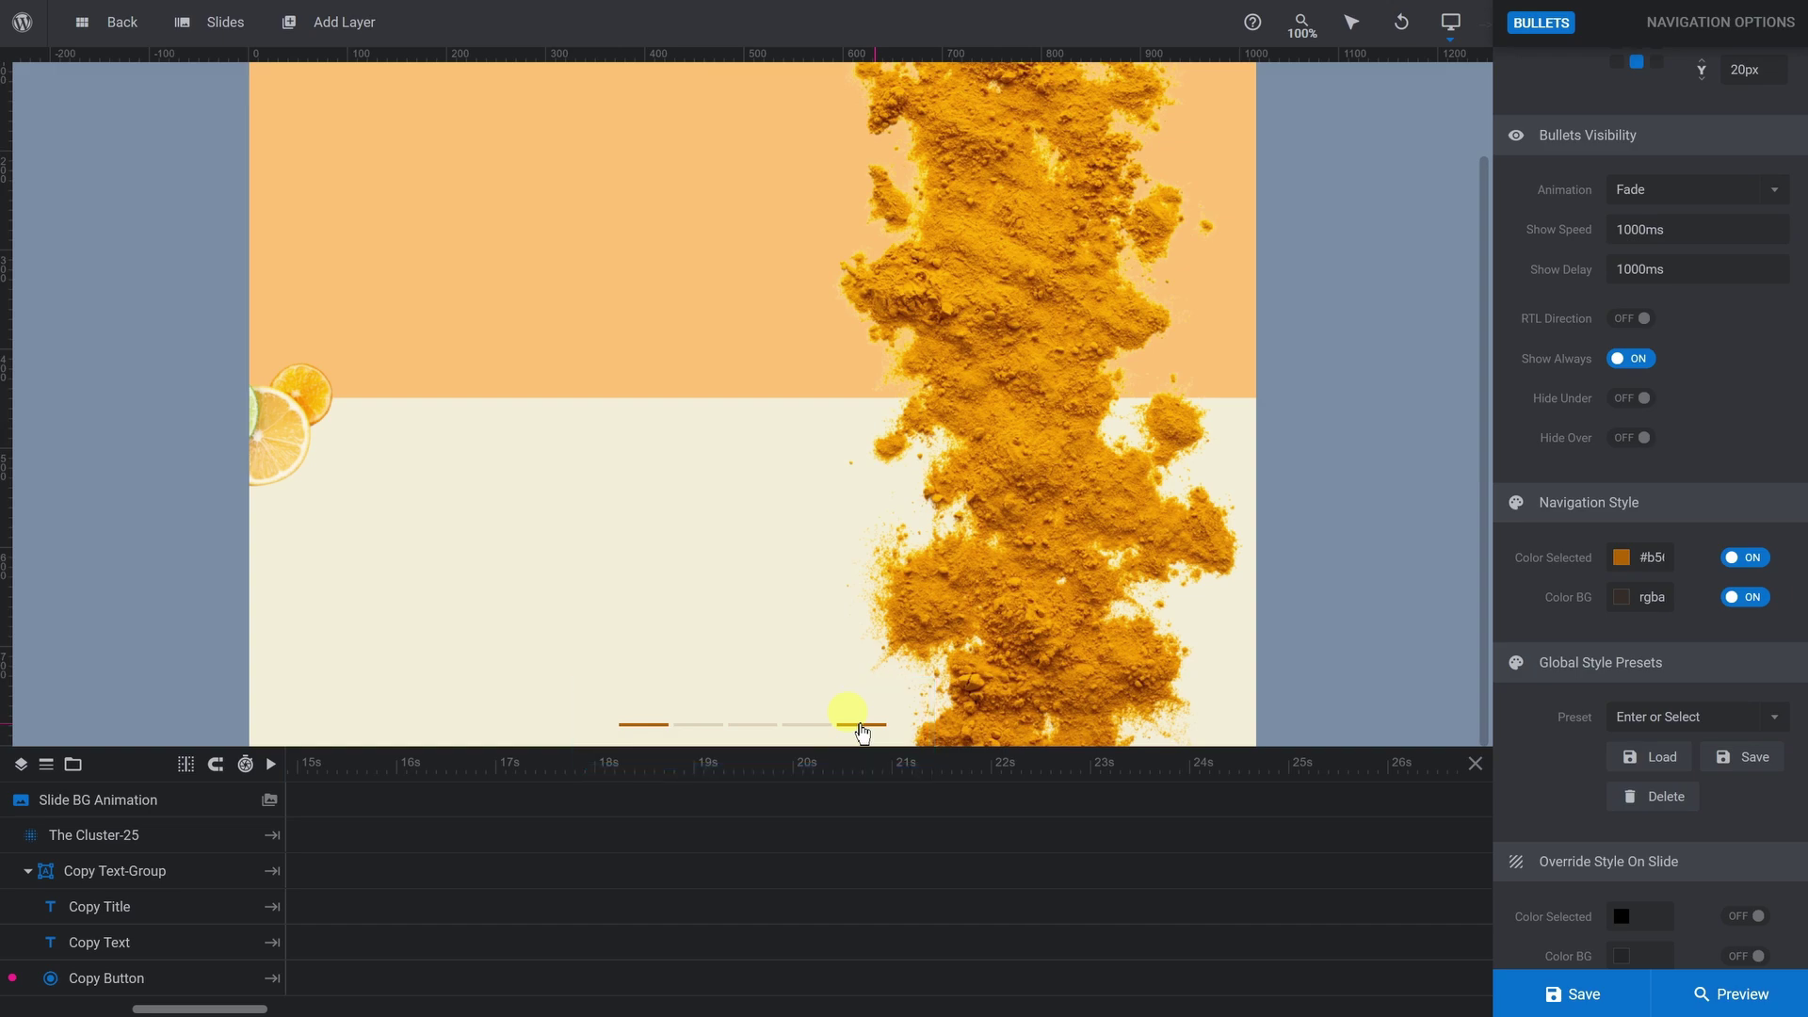
Step: Save the slider, preview it, and step through the bullets to the fourth slide, Turmeric
click(1559, 994)
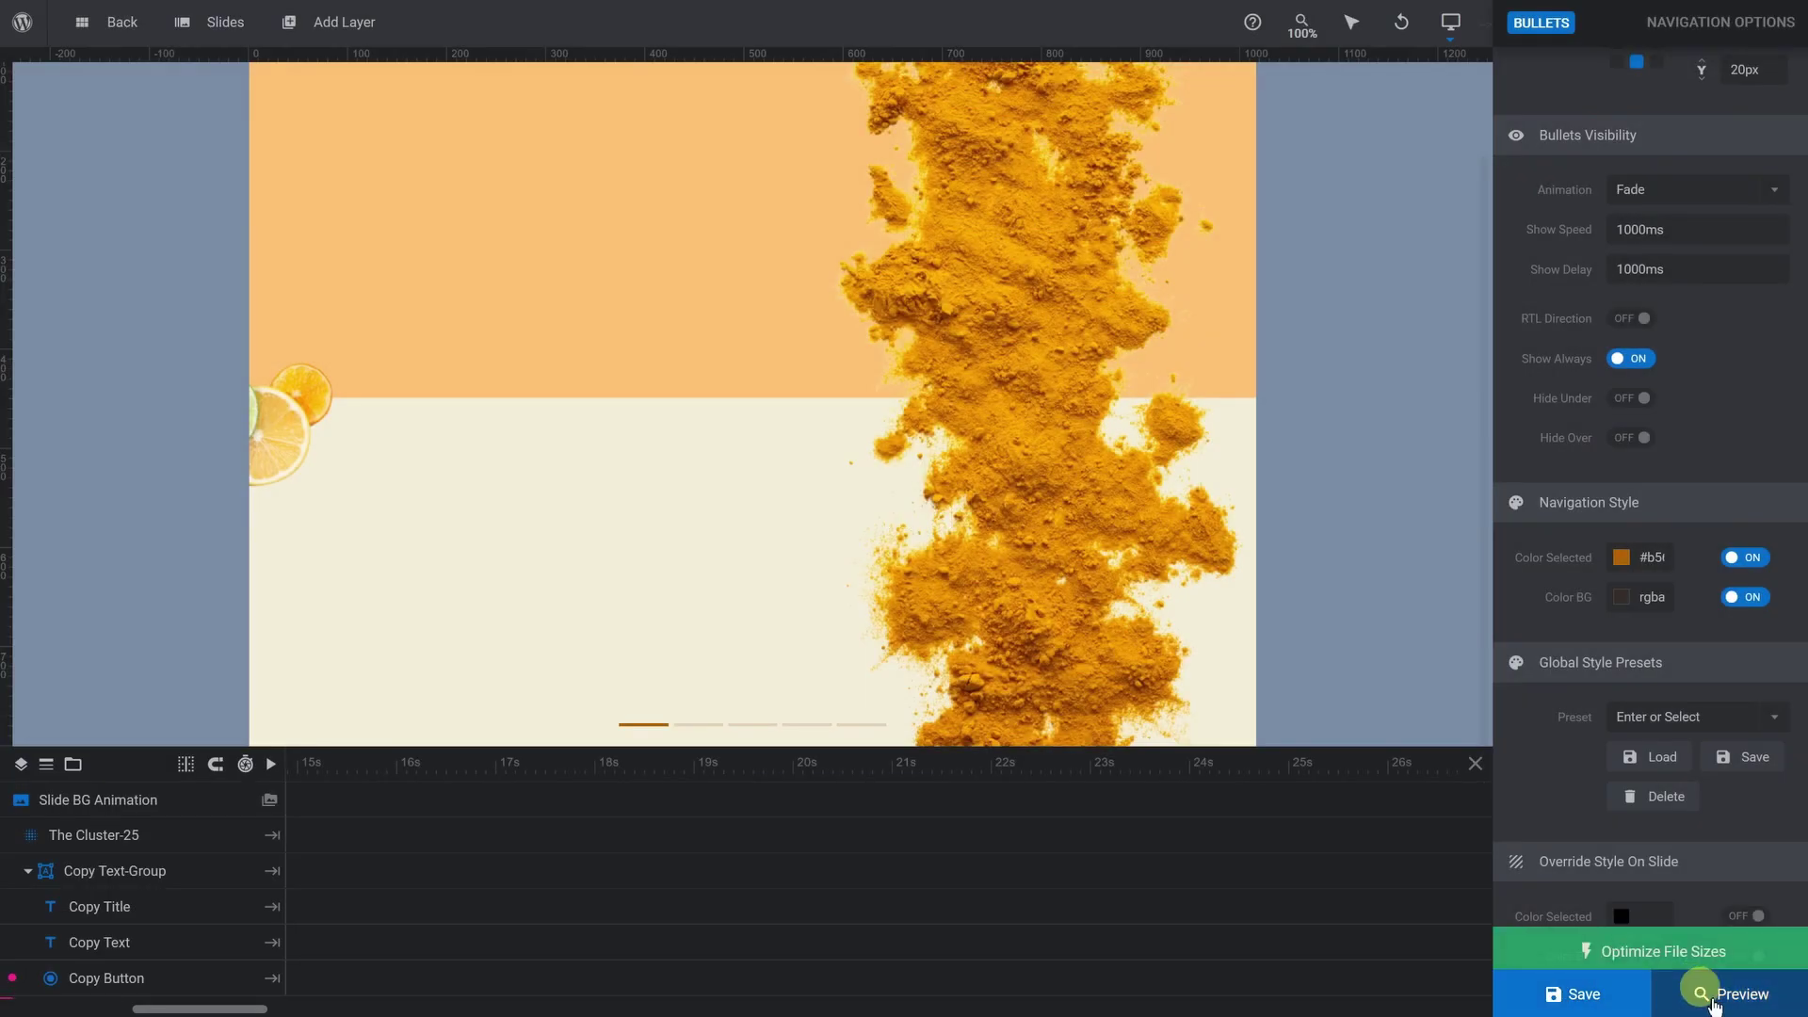
click(1714, 992)
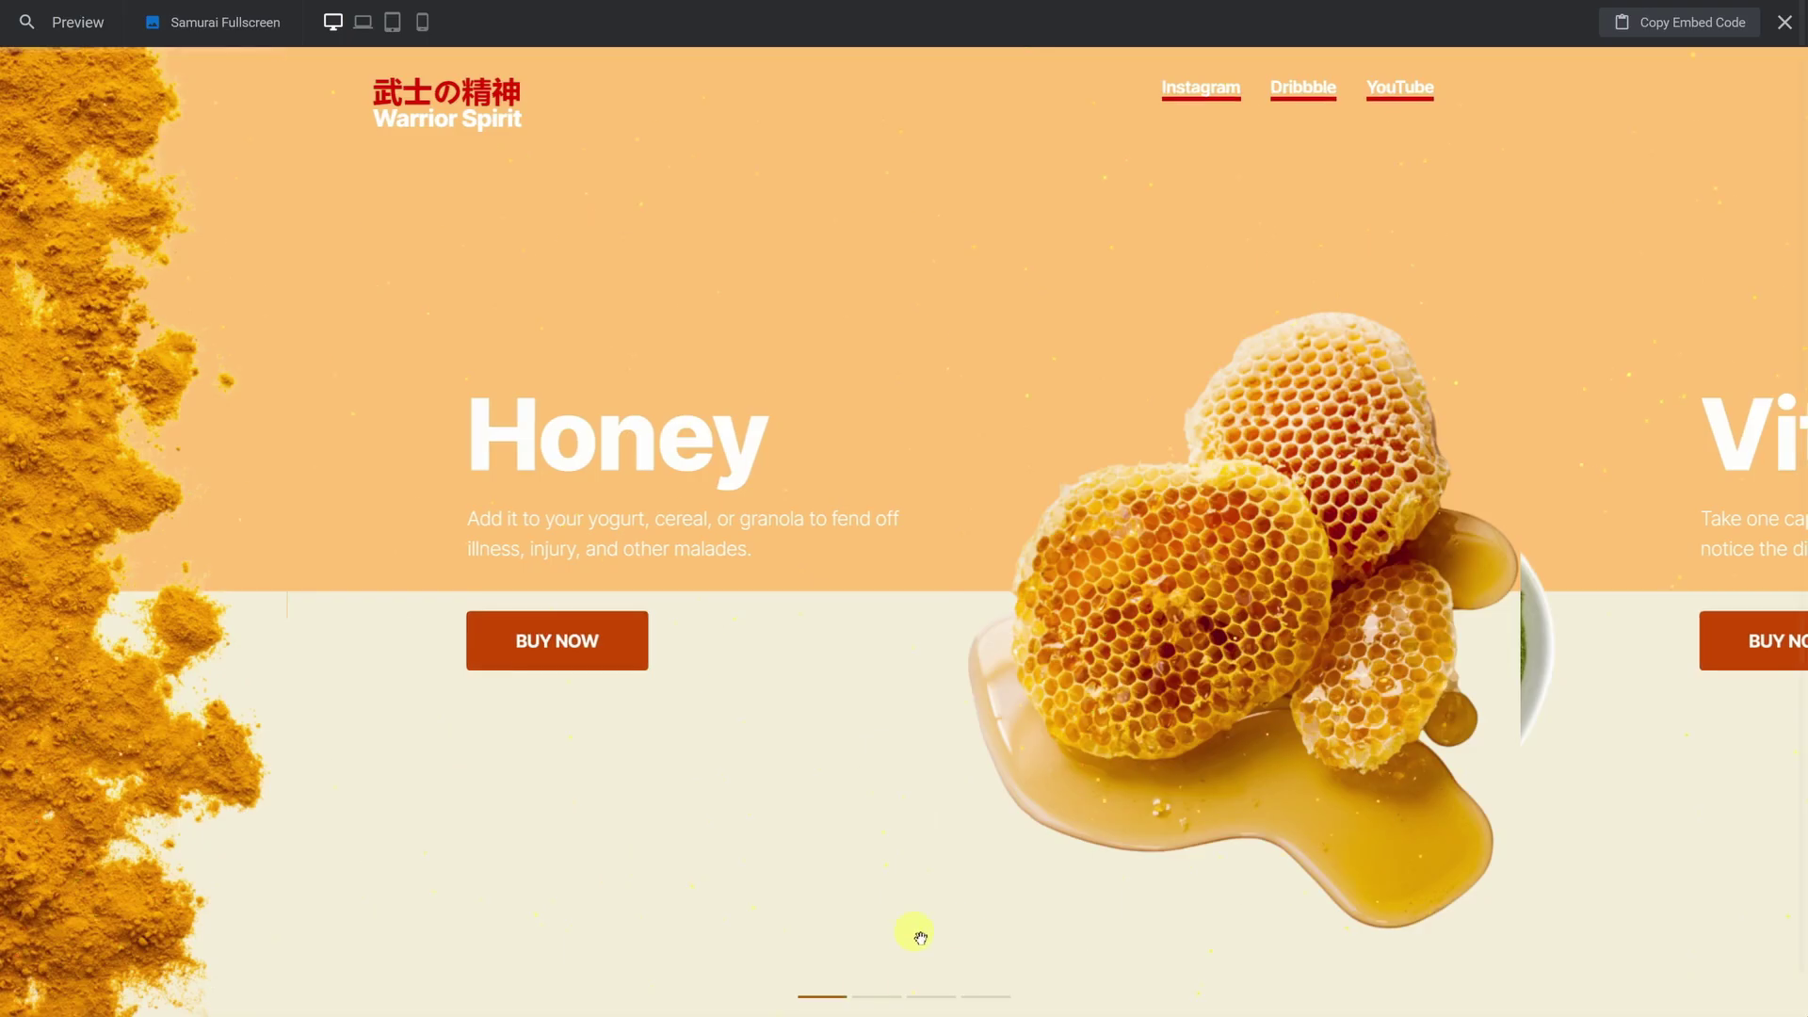
click(886, 998)
click(932, 998)
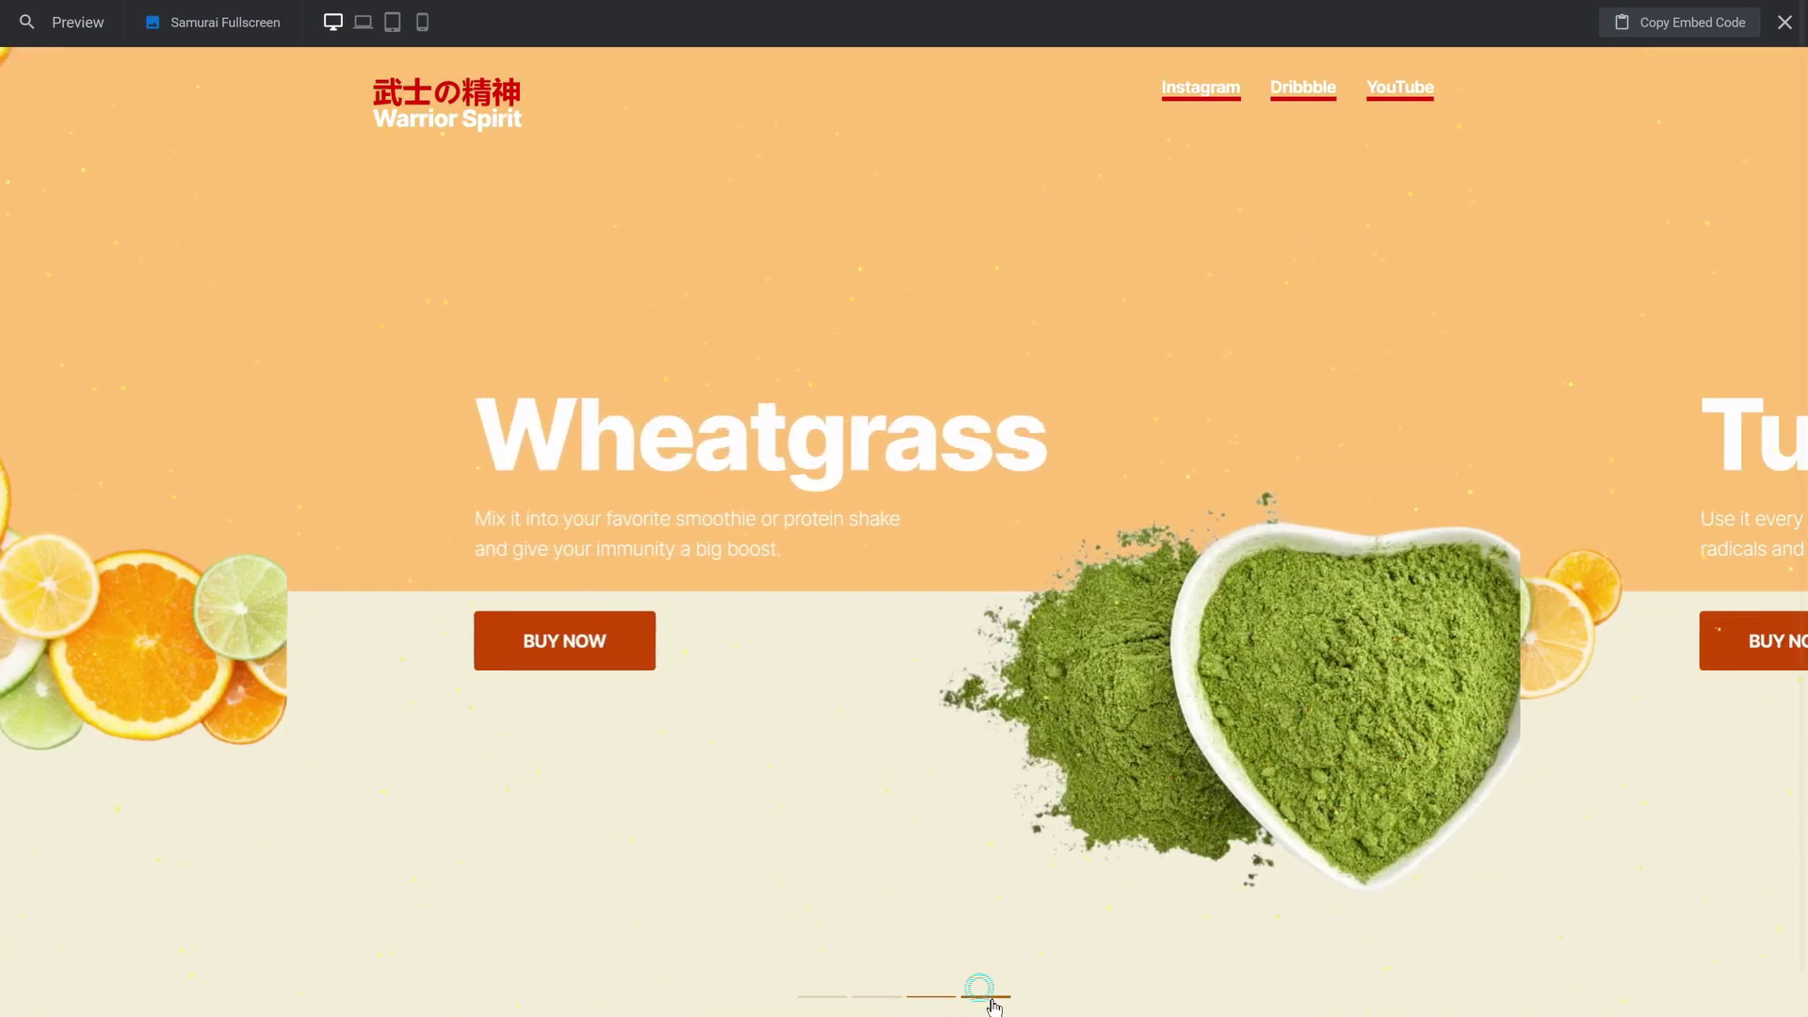
click(990, 998)
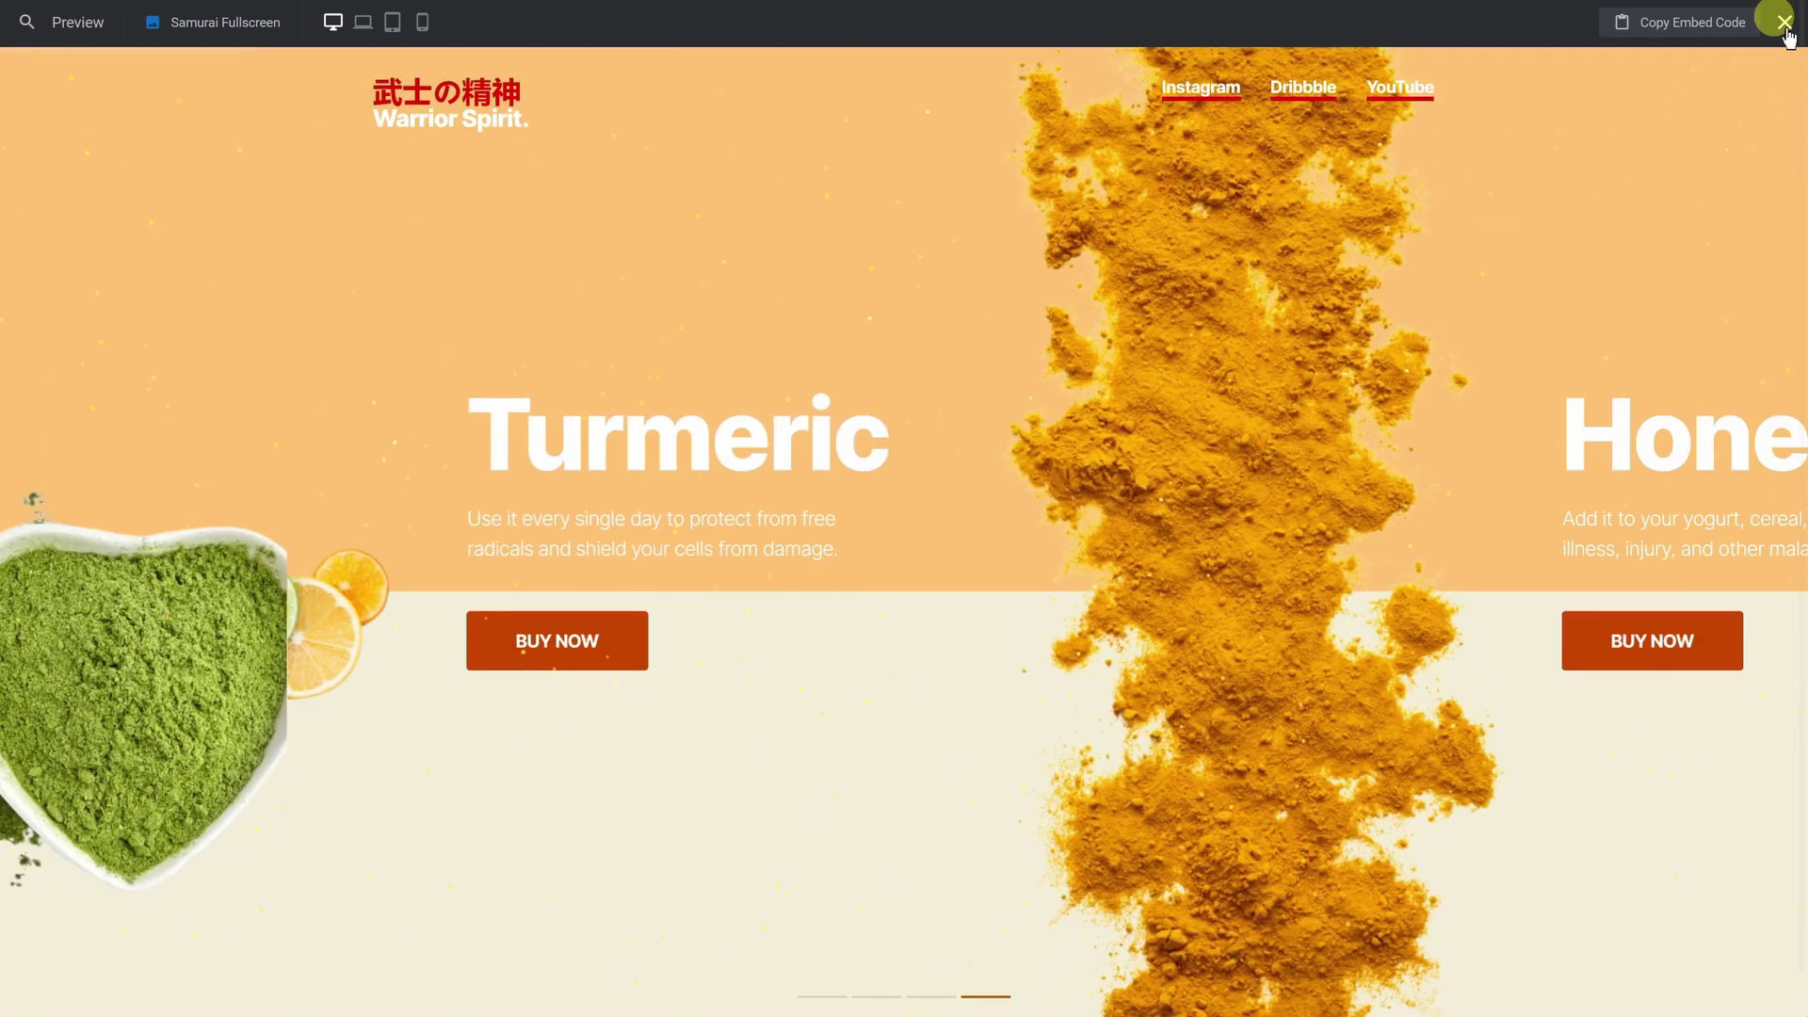
Step: In Global Layers, color the Nutrition Company header #c94600 and edit the 'Healthy living.' tagline
click(1786, 25)
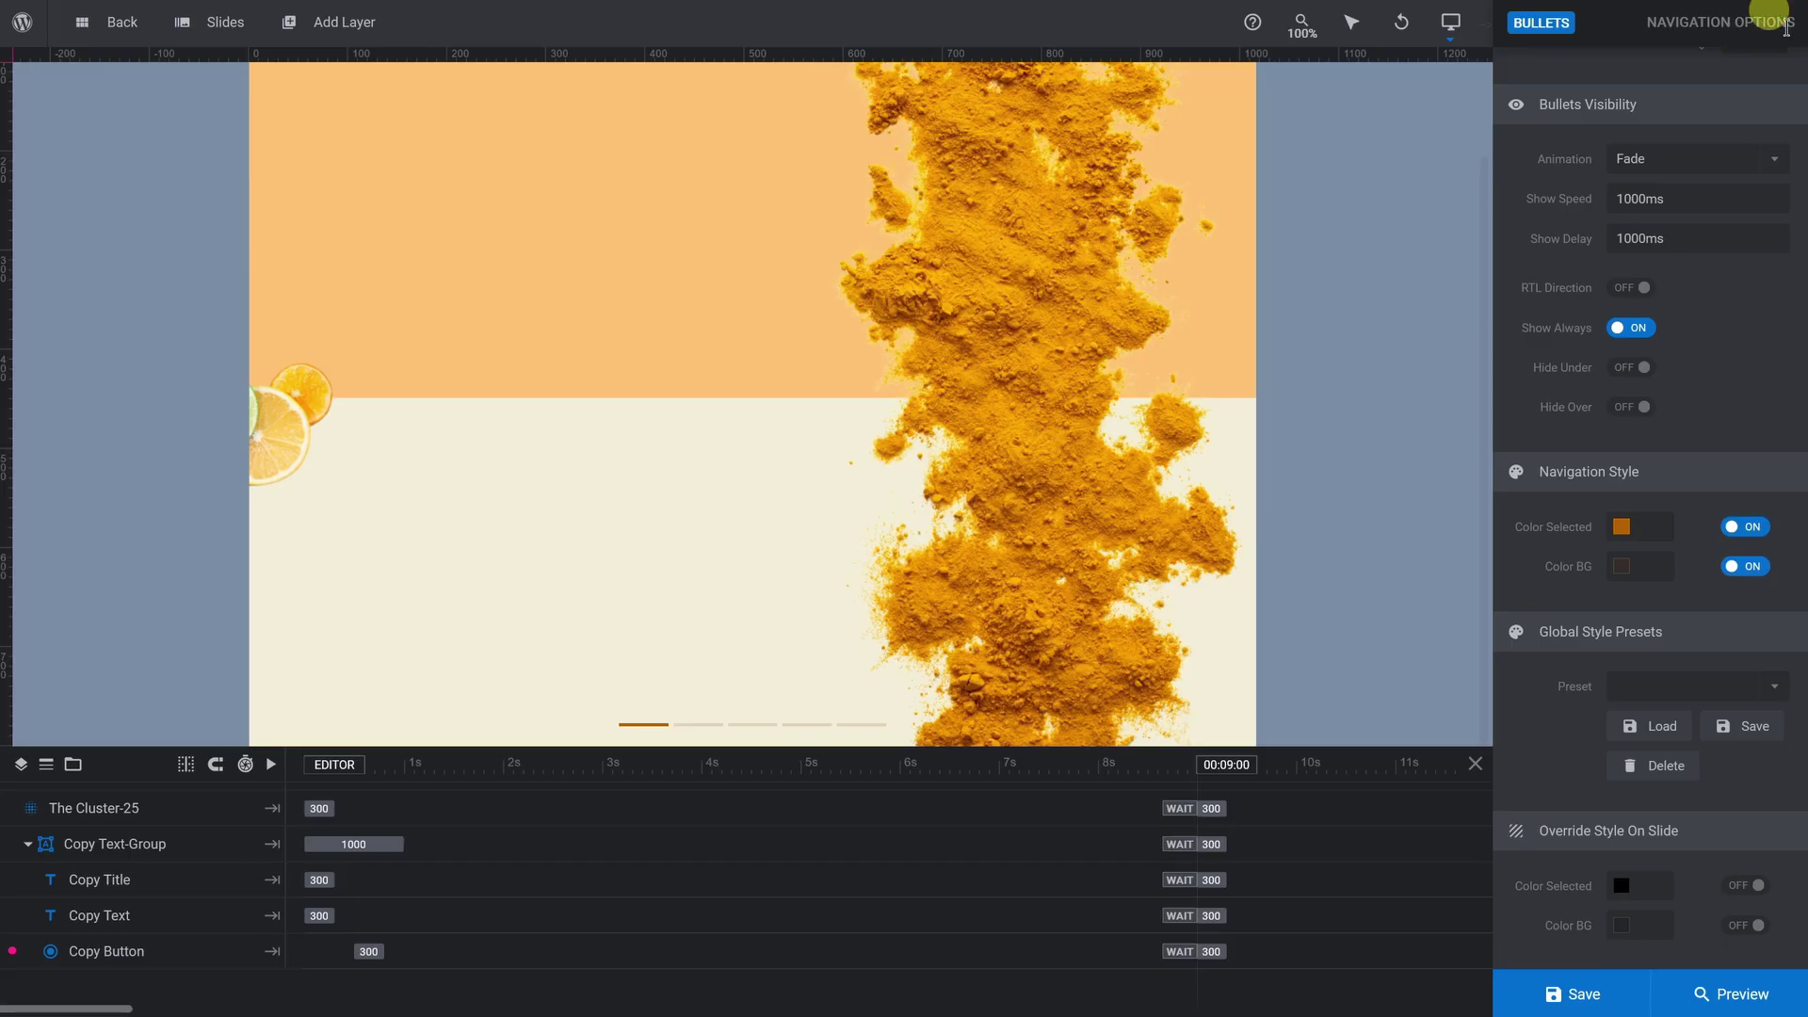
mouse_move(223, 42)
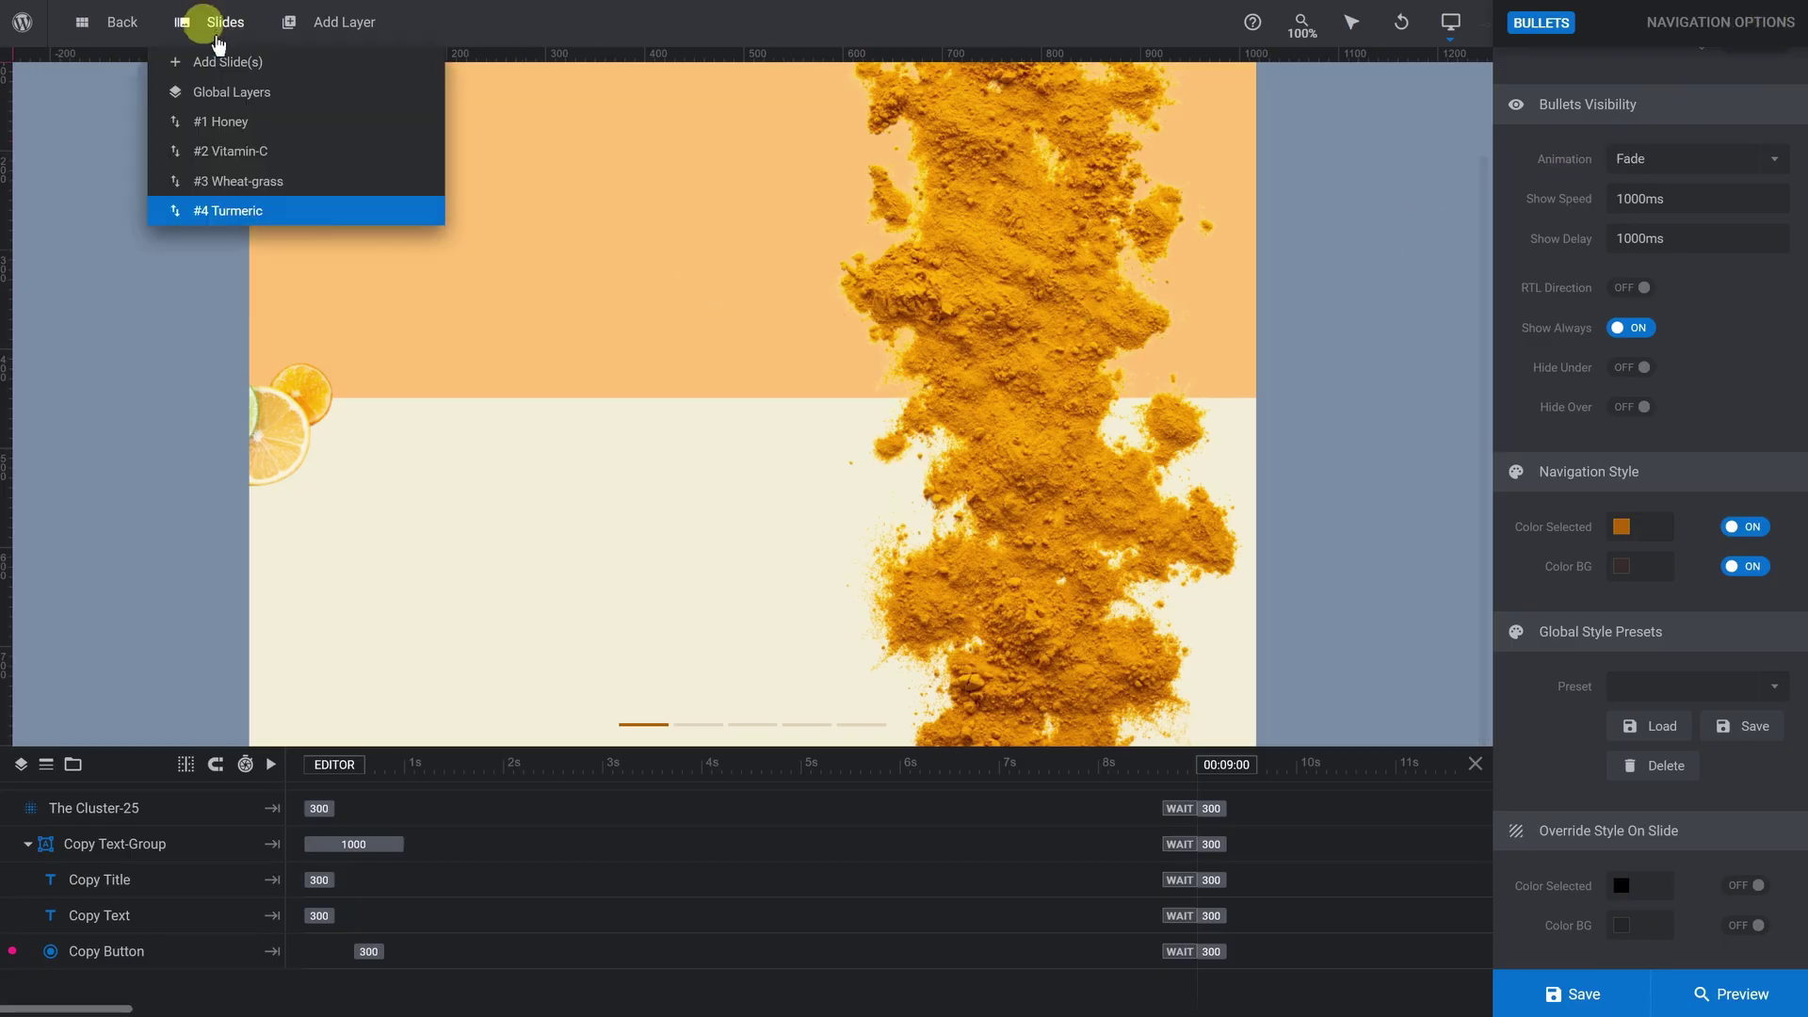
click(211, 92)
click(320, 177)
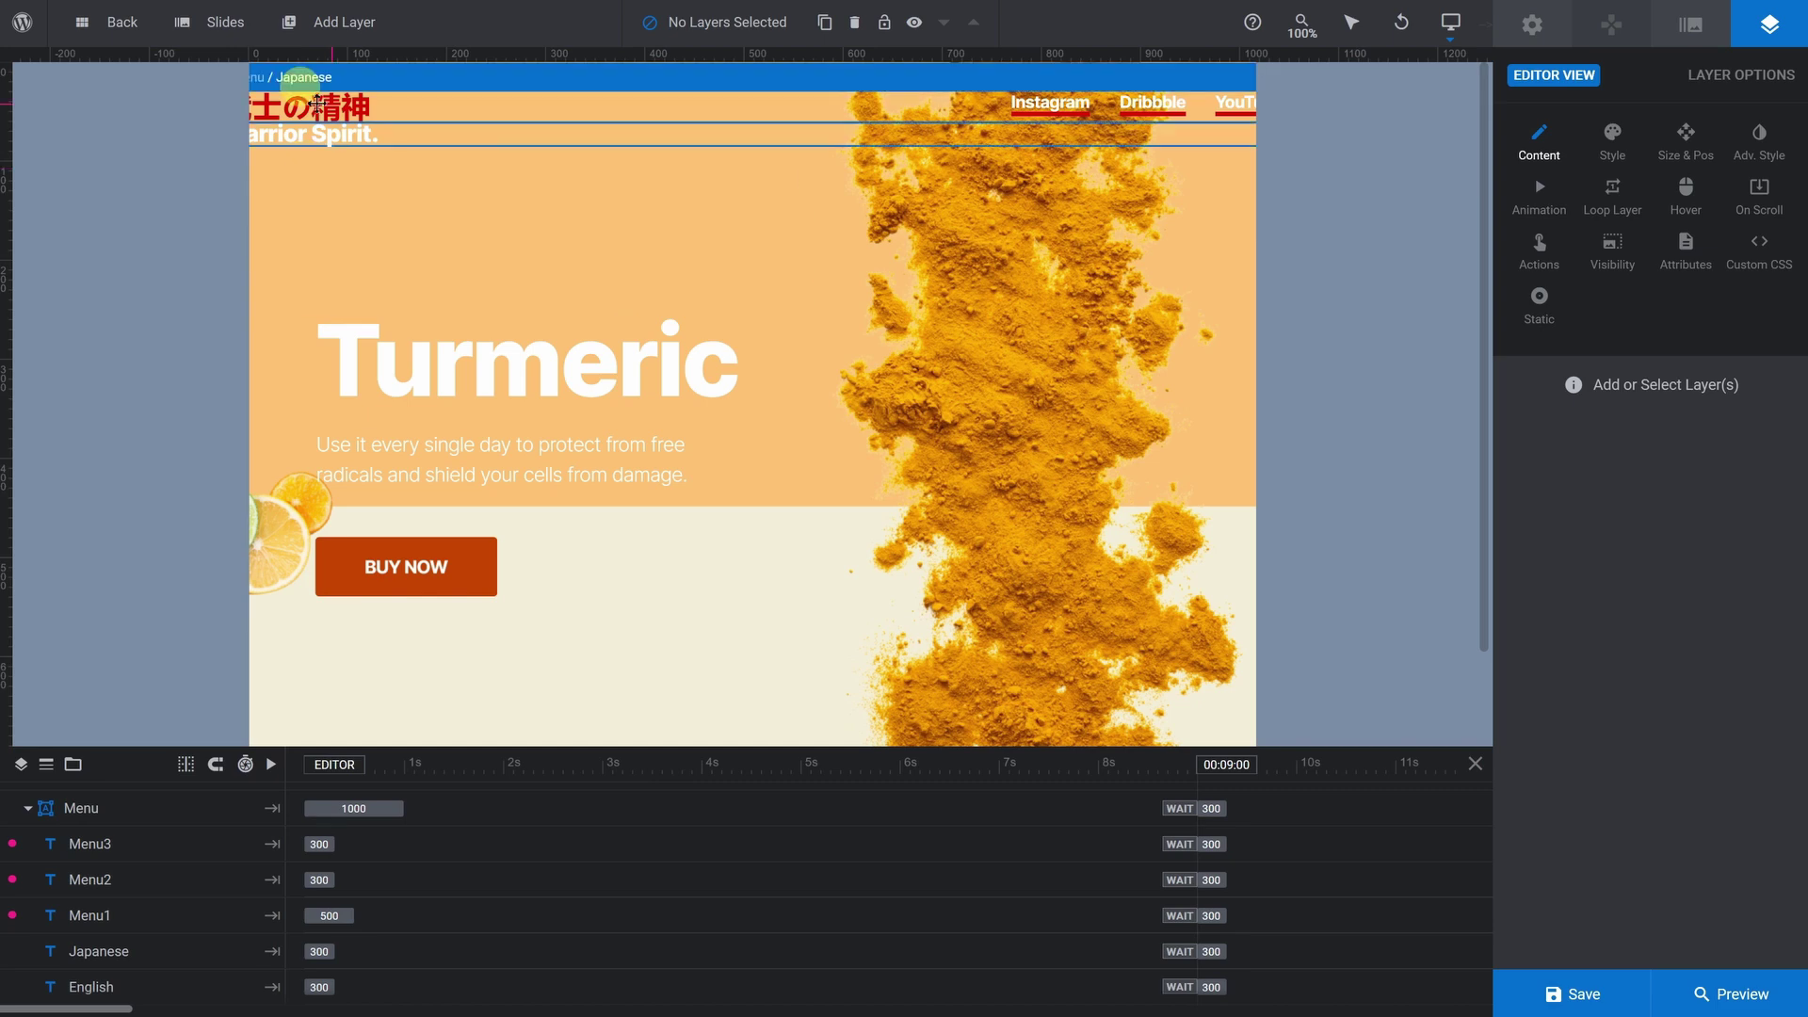
click(1613, 143)
click(1621, 659)
click(848, 548)
click(795, 612)
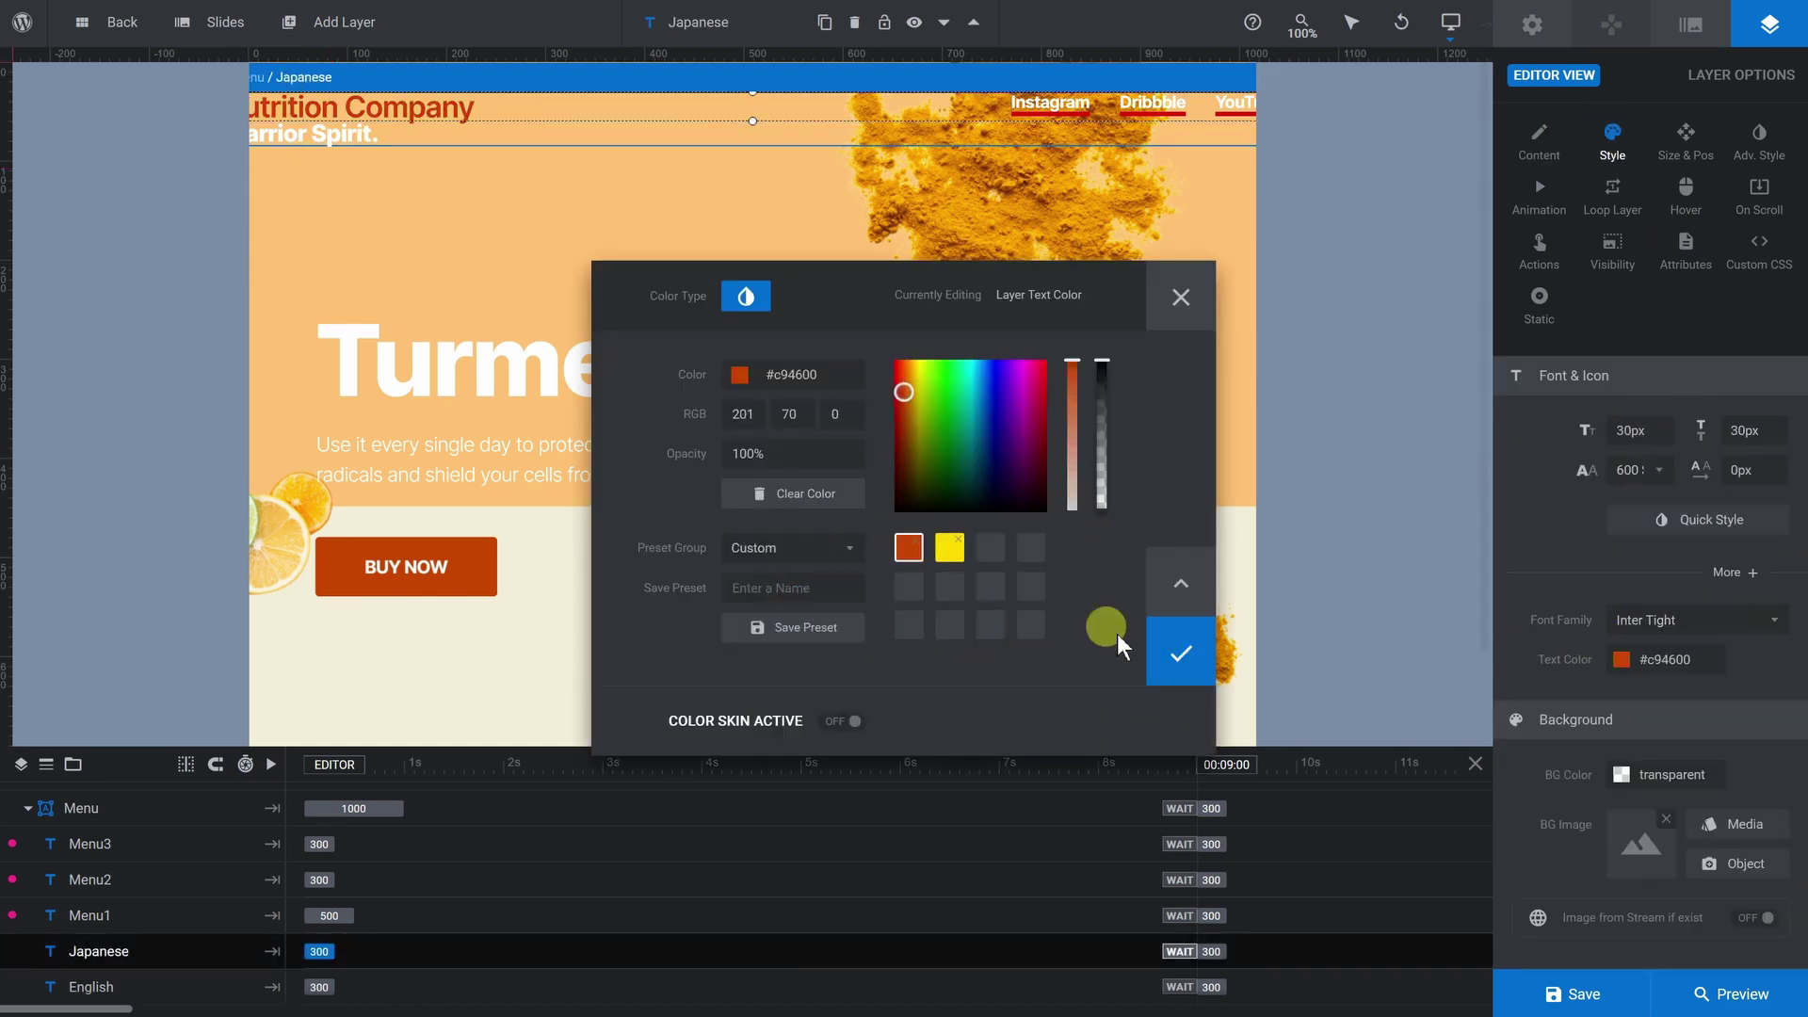
click(1181, 652)
click(357, 137)
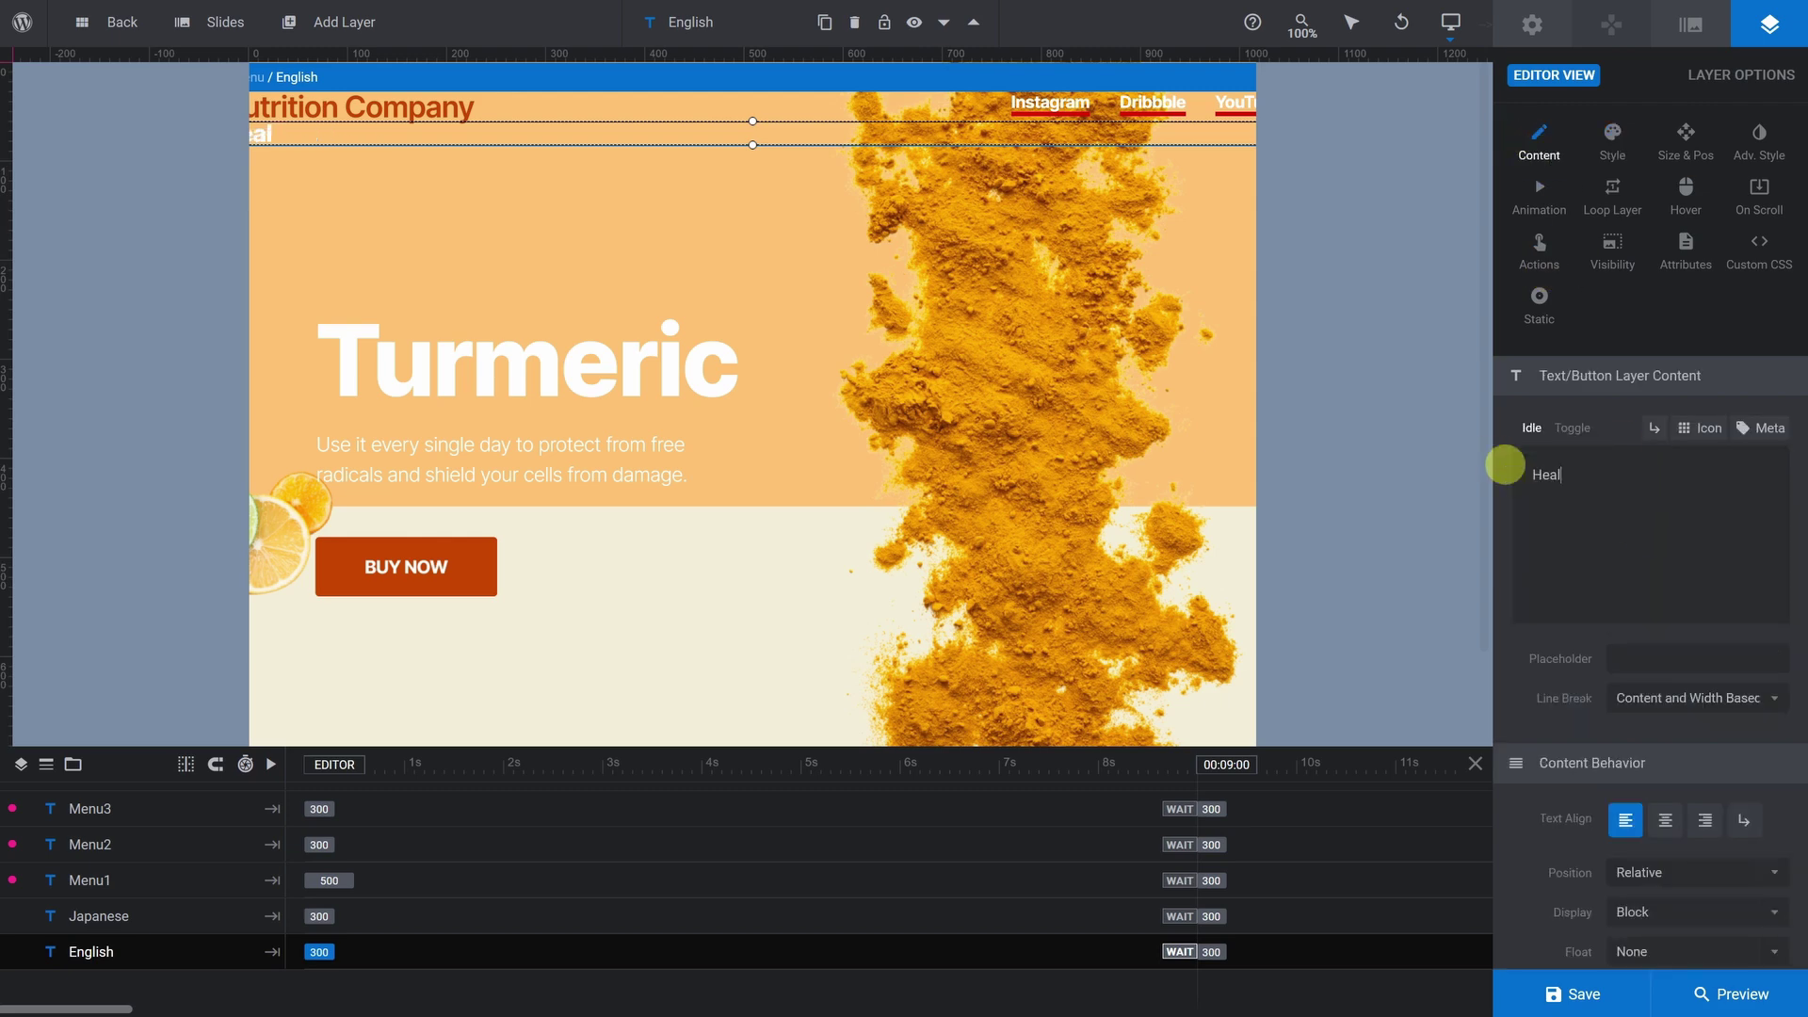
Step: Set the Instagram, Dribbble and YouTube link underline colors to #c94600 and save the slide
click(1050, 104)
click(1613, 137)
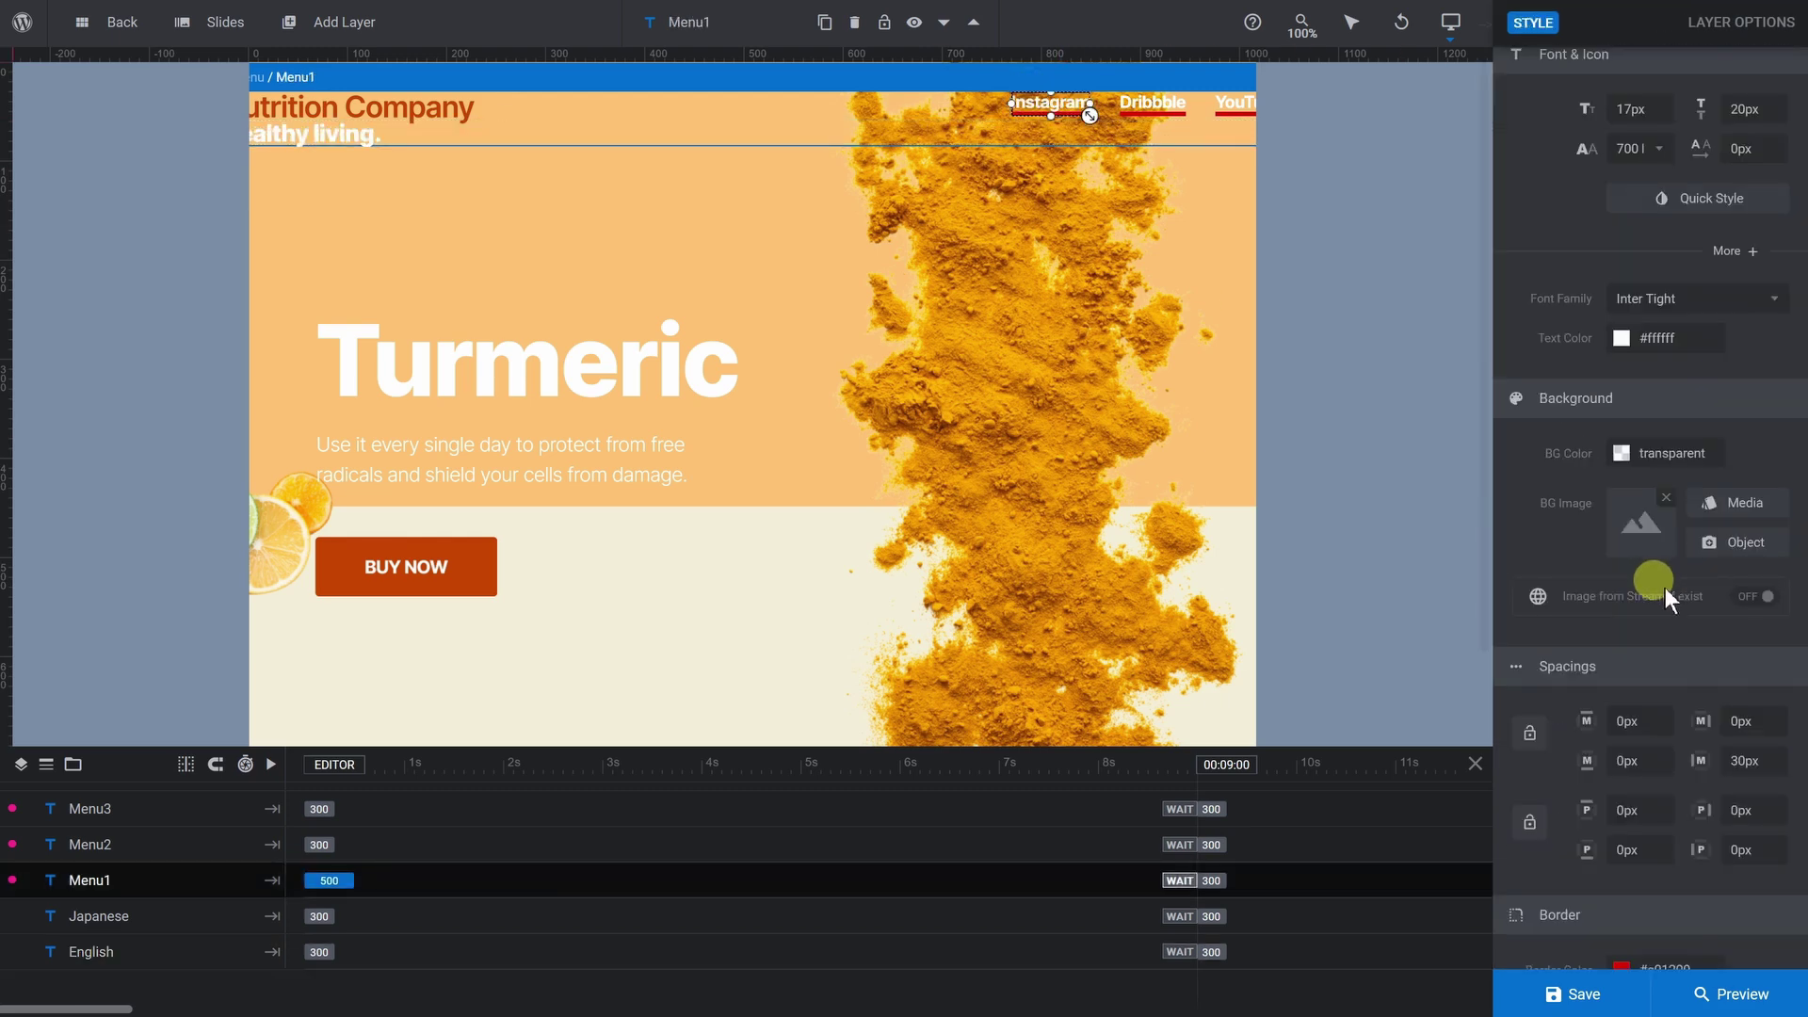
scroll(1654, 585, down, 3)
click(1621, 697)
click(1181, 648)
click(1153, 104)
click(1621, 697)
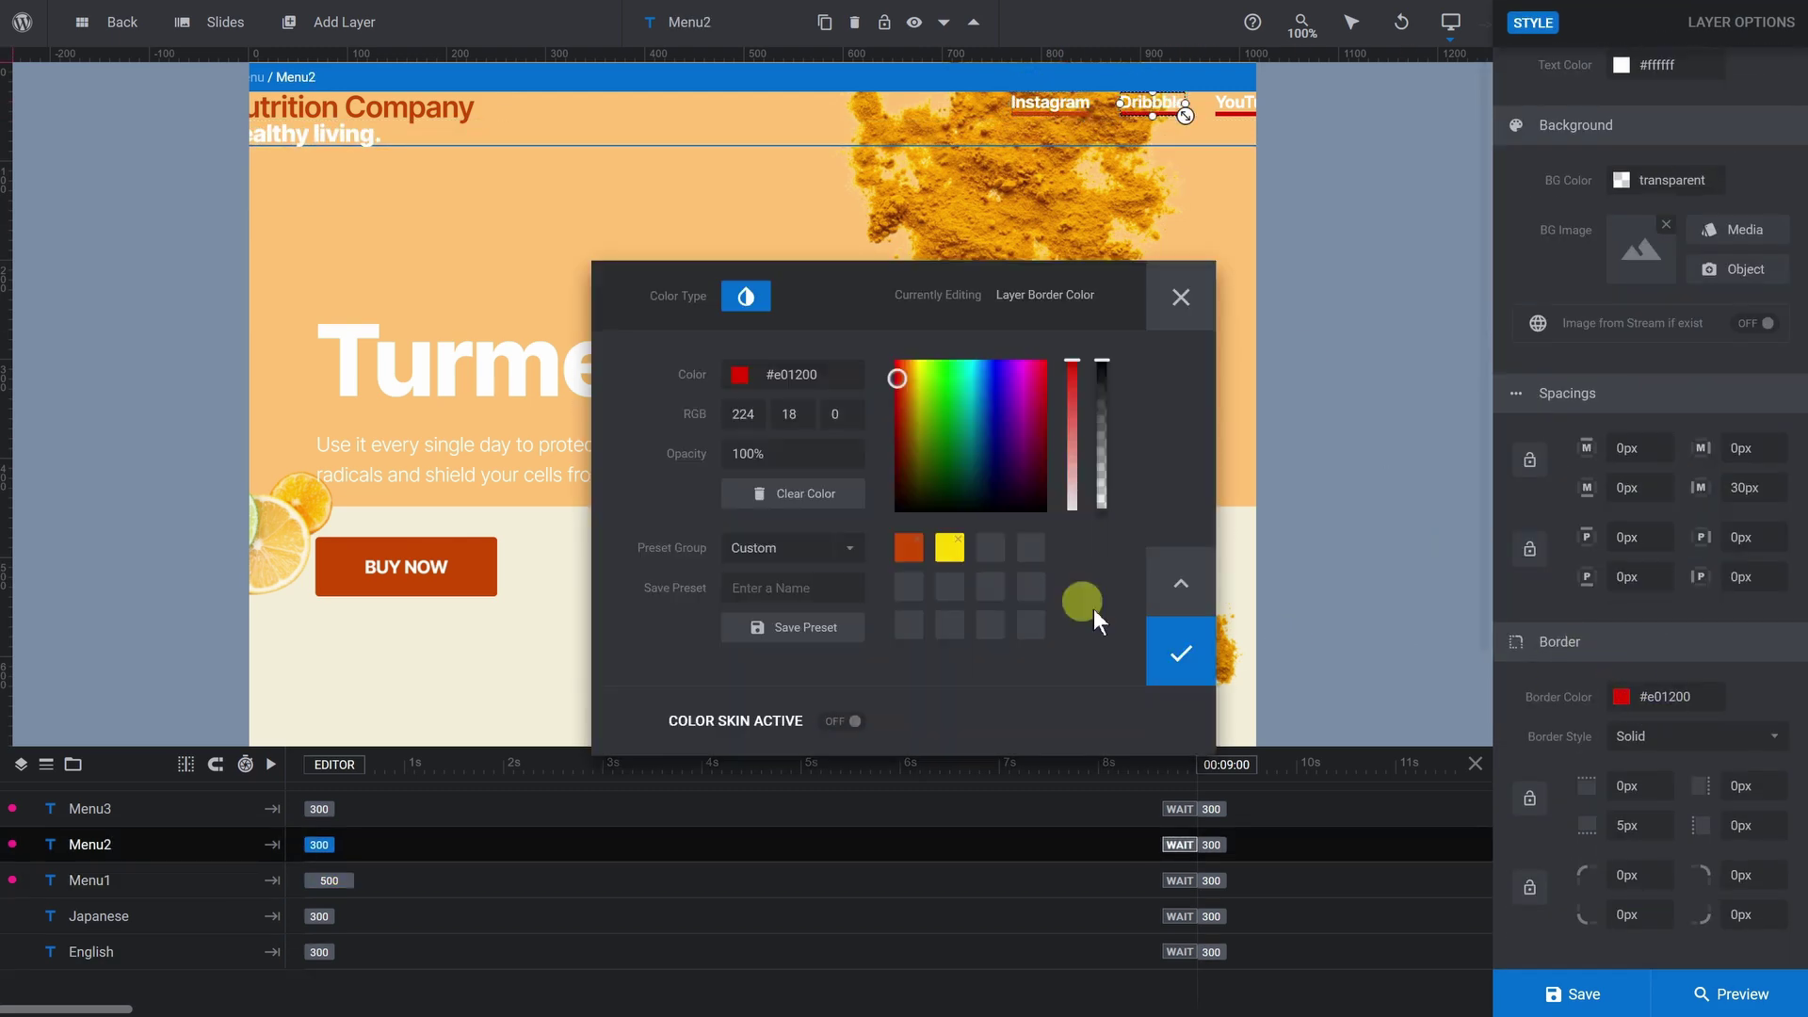
click(1181, 647)
click(1210, 115)
click(1621, 697)
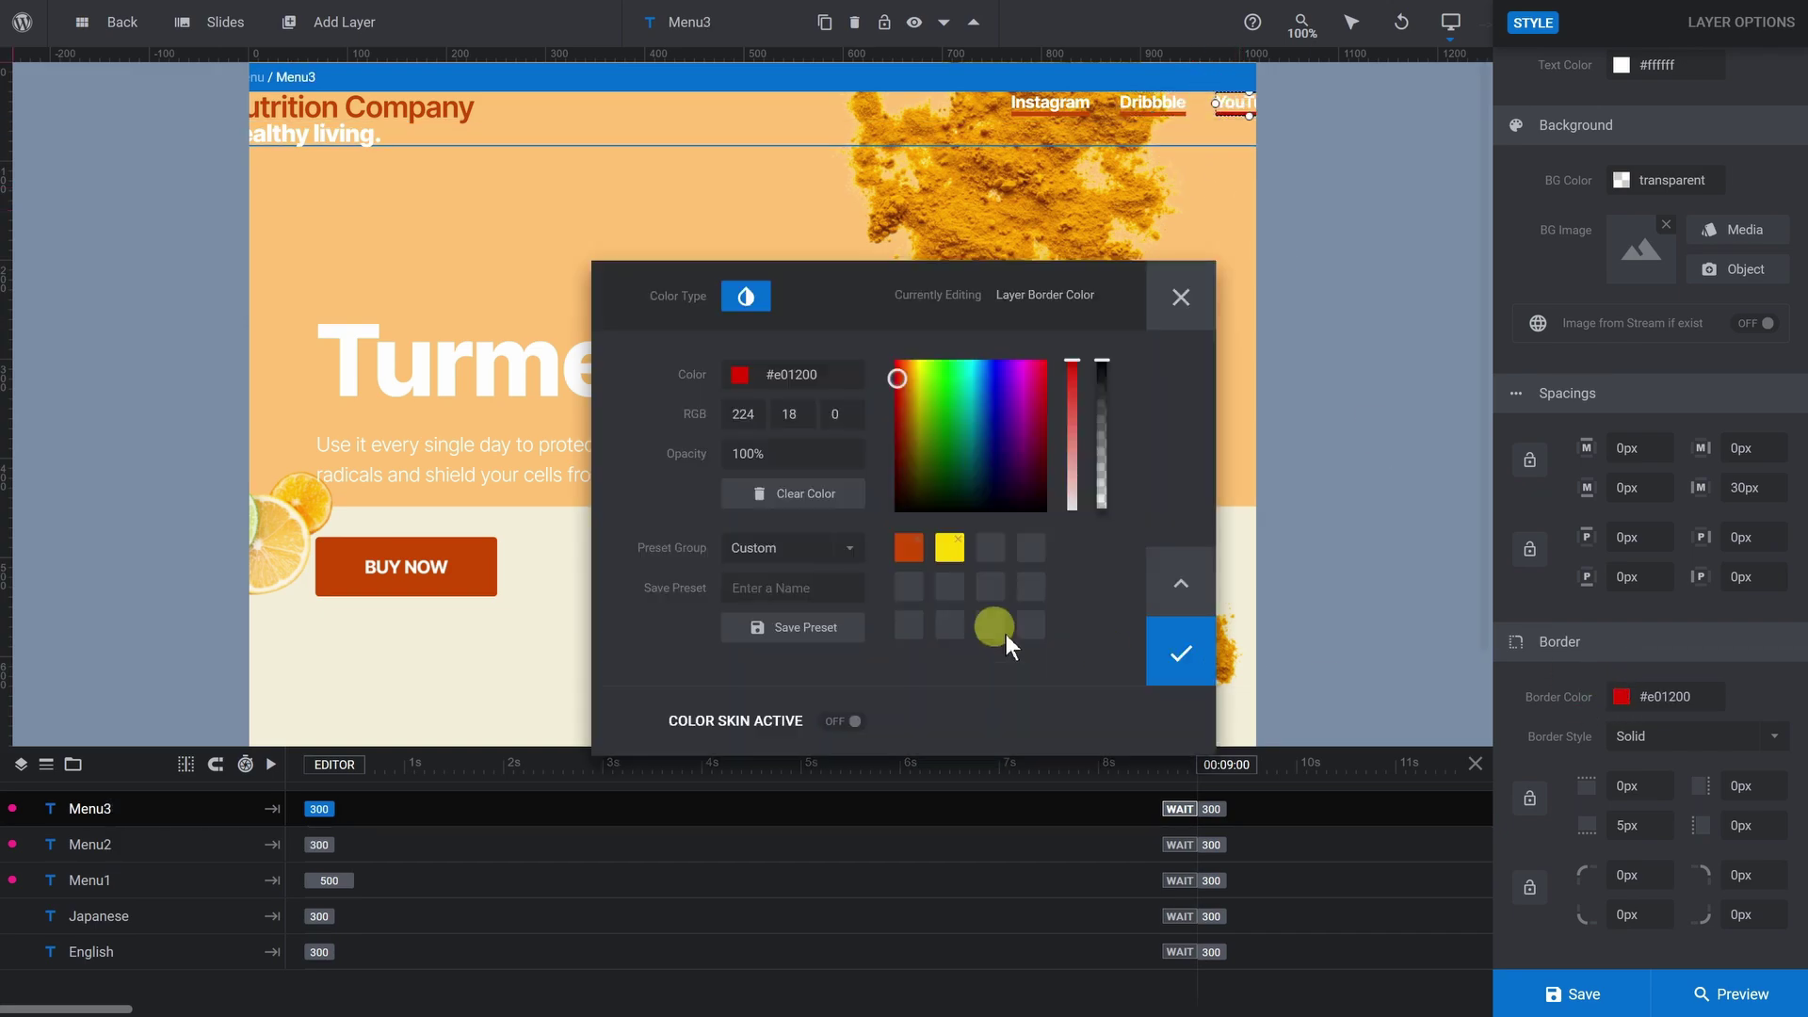
click(1176, 652)
click(1563, 989)
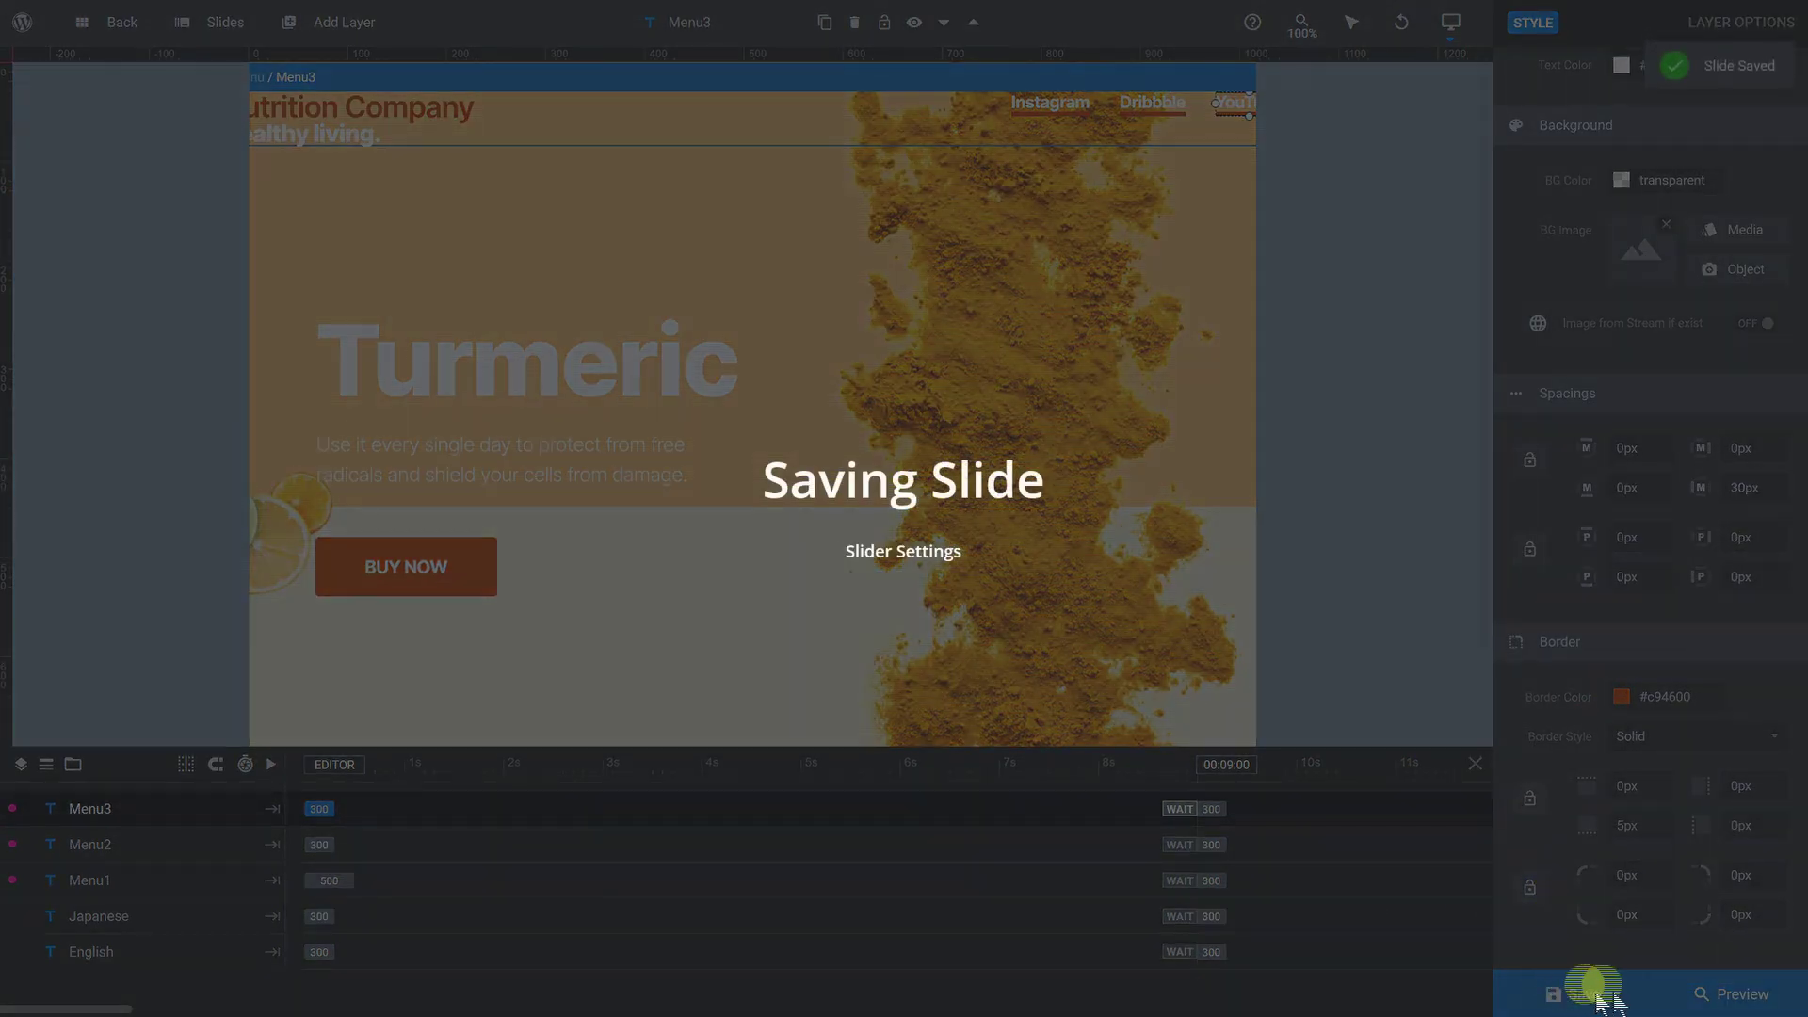
click(1736, 995)
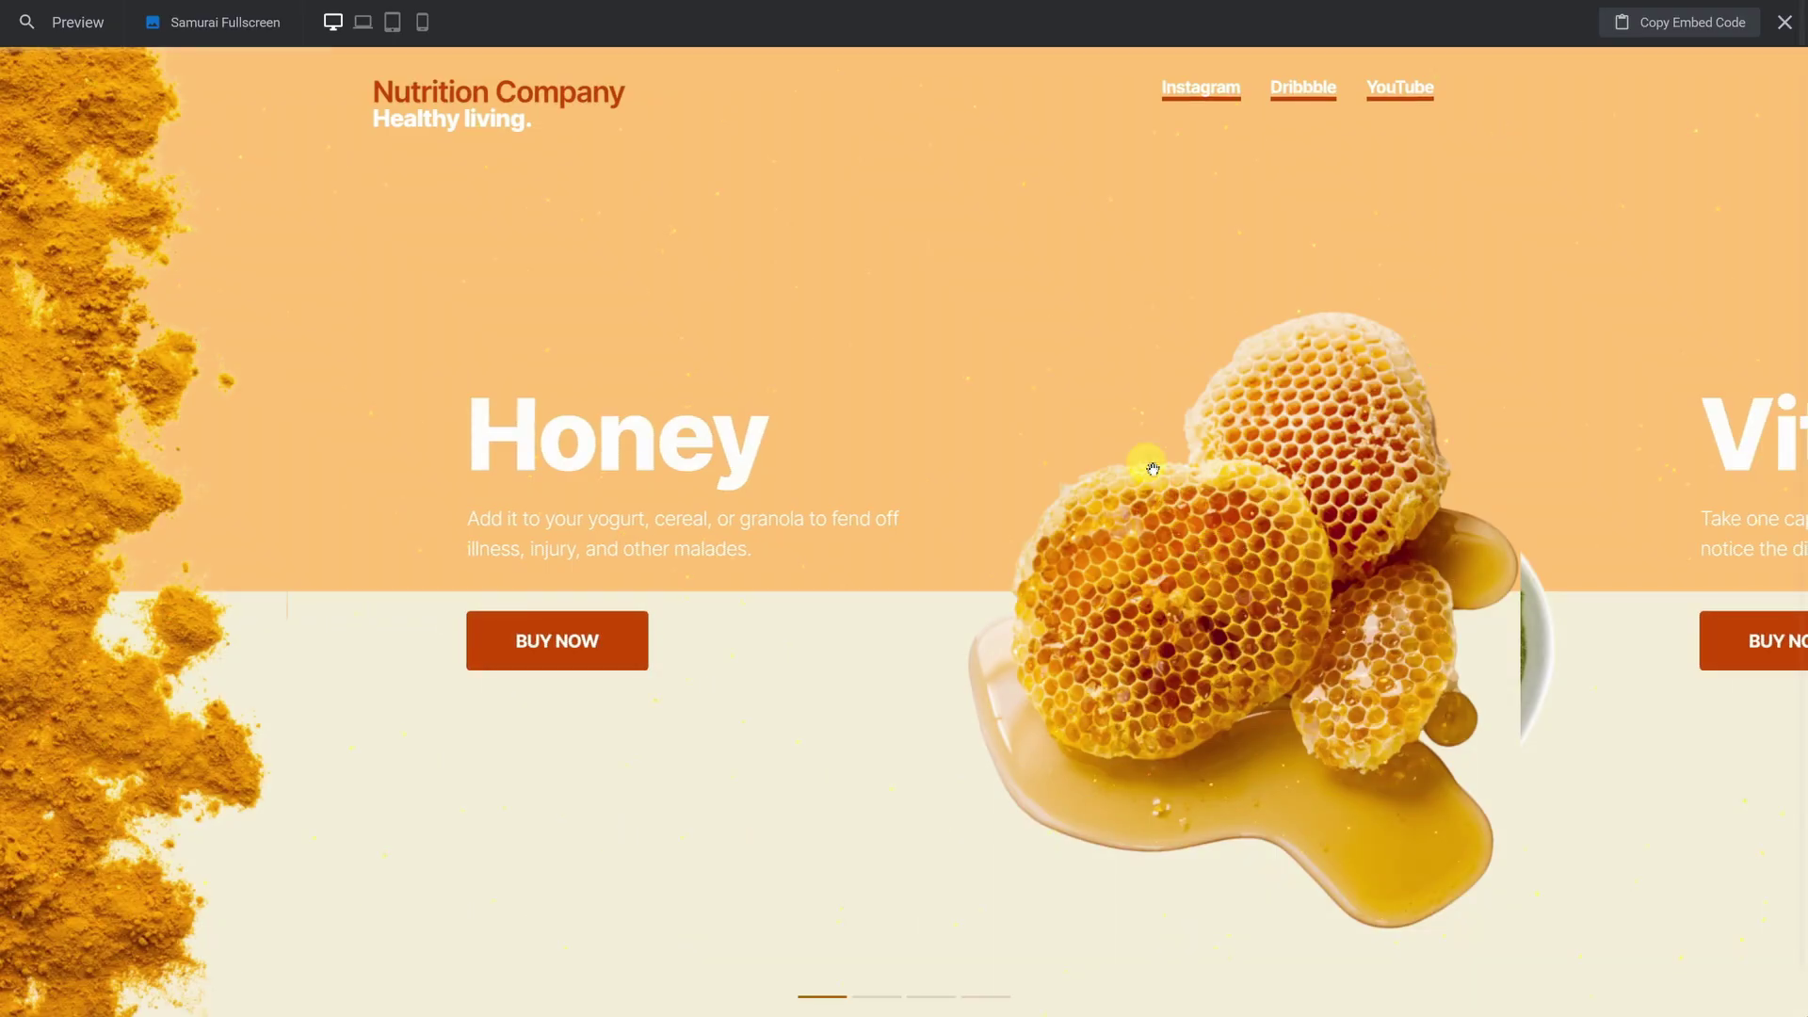
drag(1159, 458, 1040, 448)
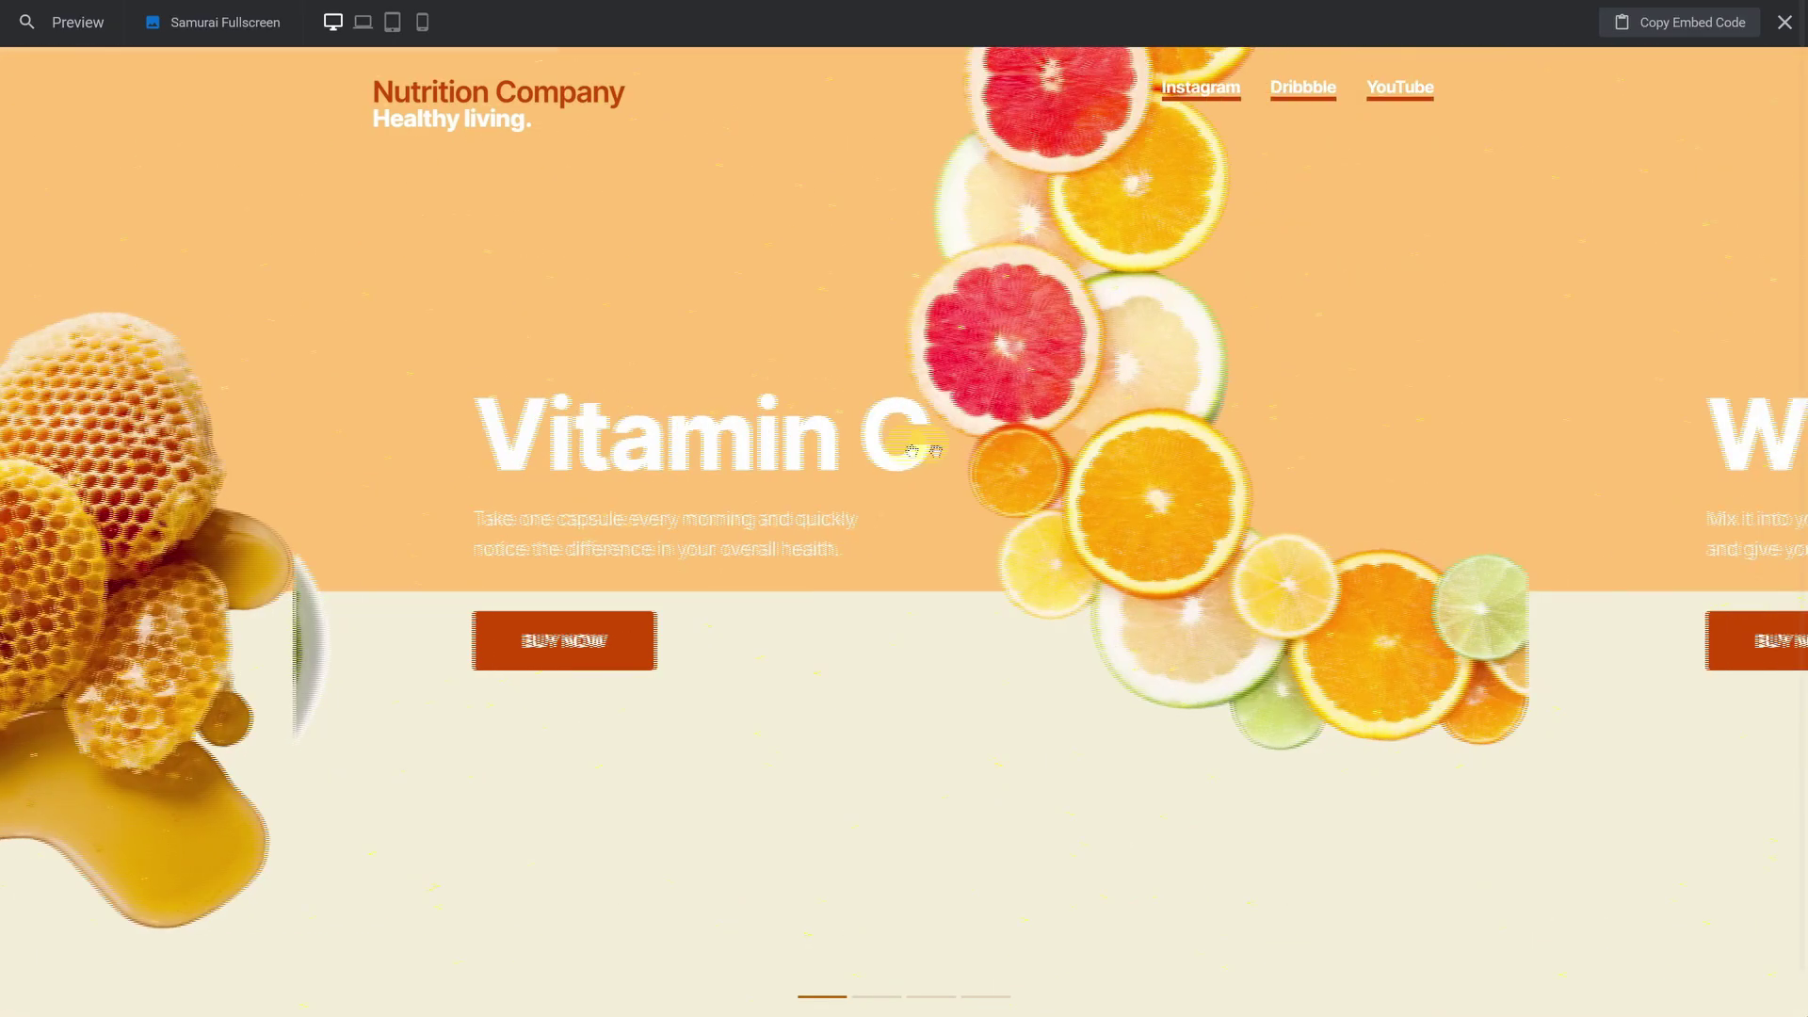
drag(1153, 455, 1036, 452)
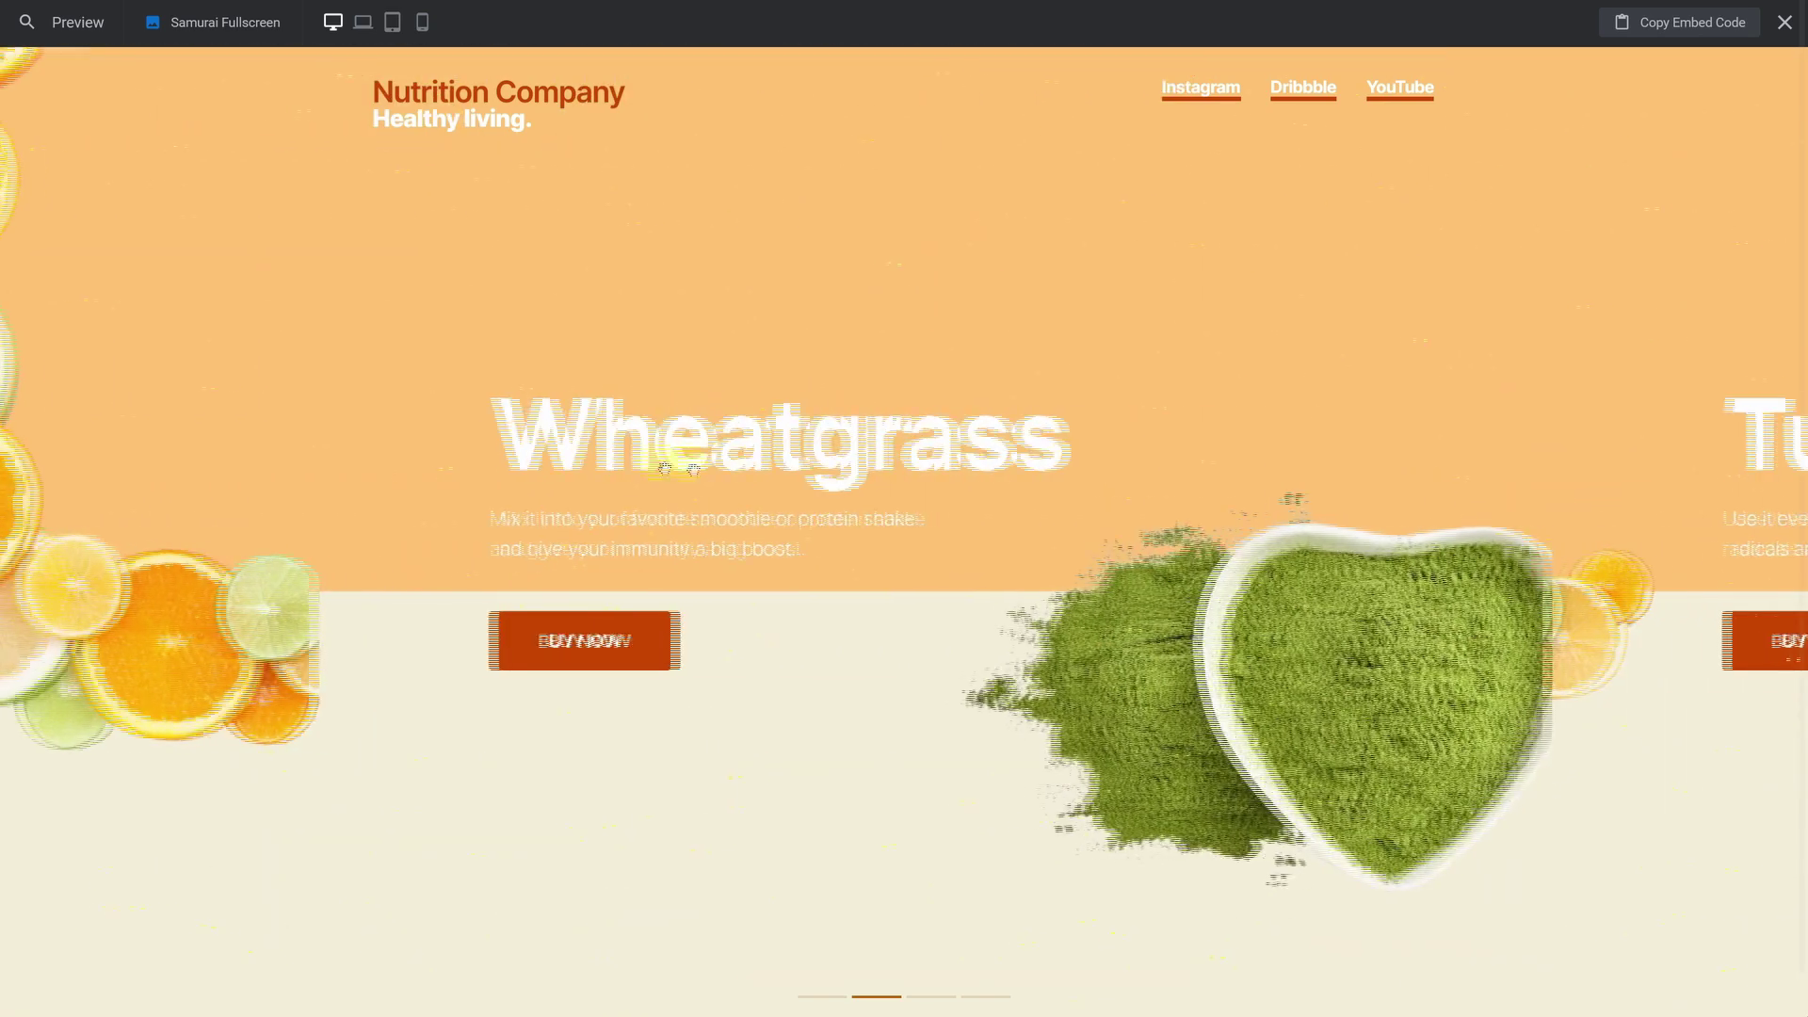
drag(1236, 458, 638, 468)
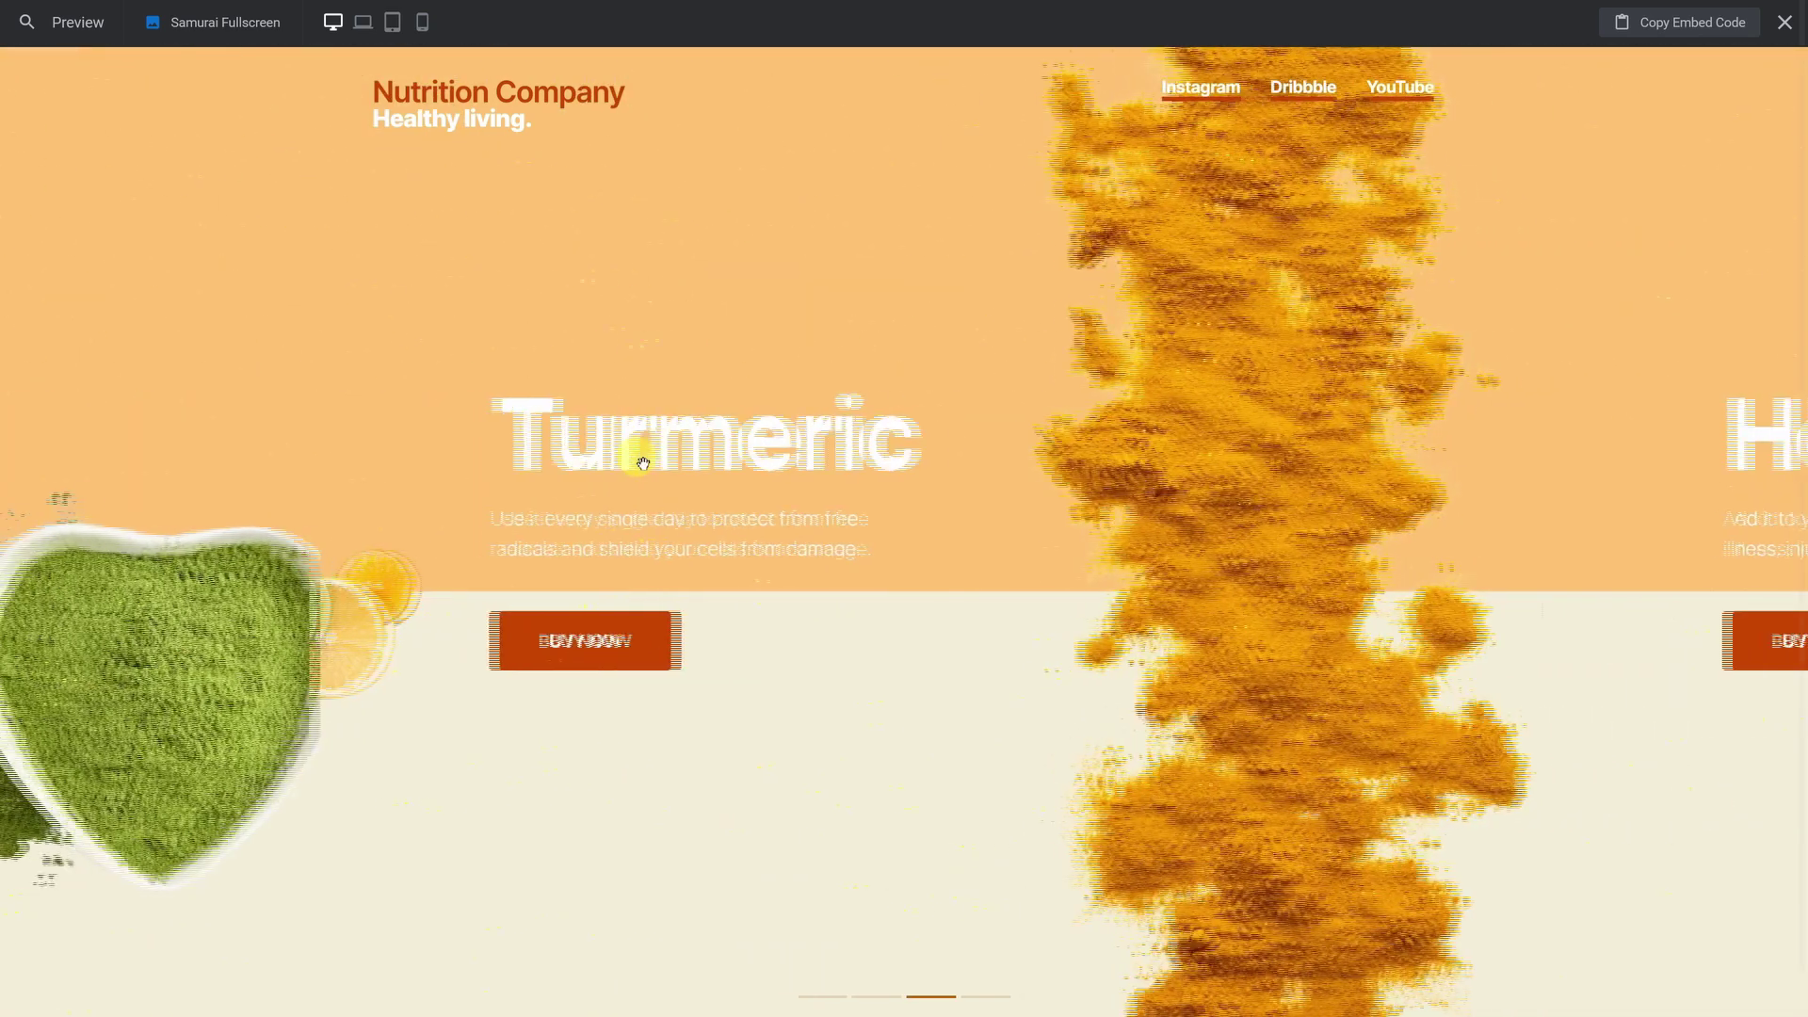
click(1785, 22)
Step: Check the layout at Notebook, Tablet and Mobile sizes, then open the full-screen preview
click(1441, 27)
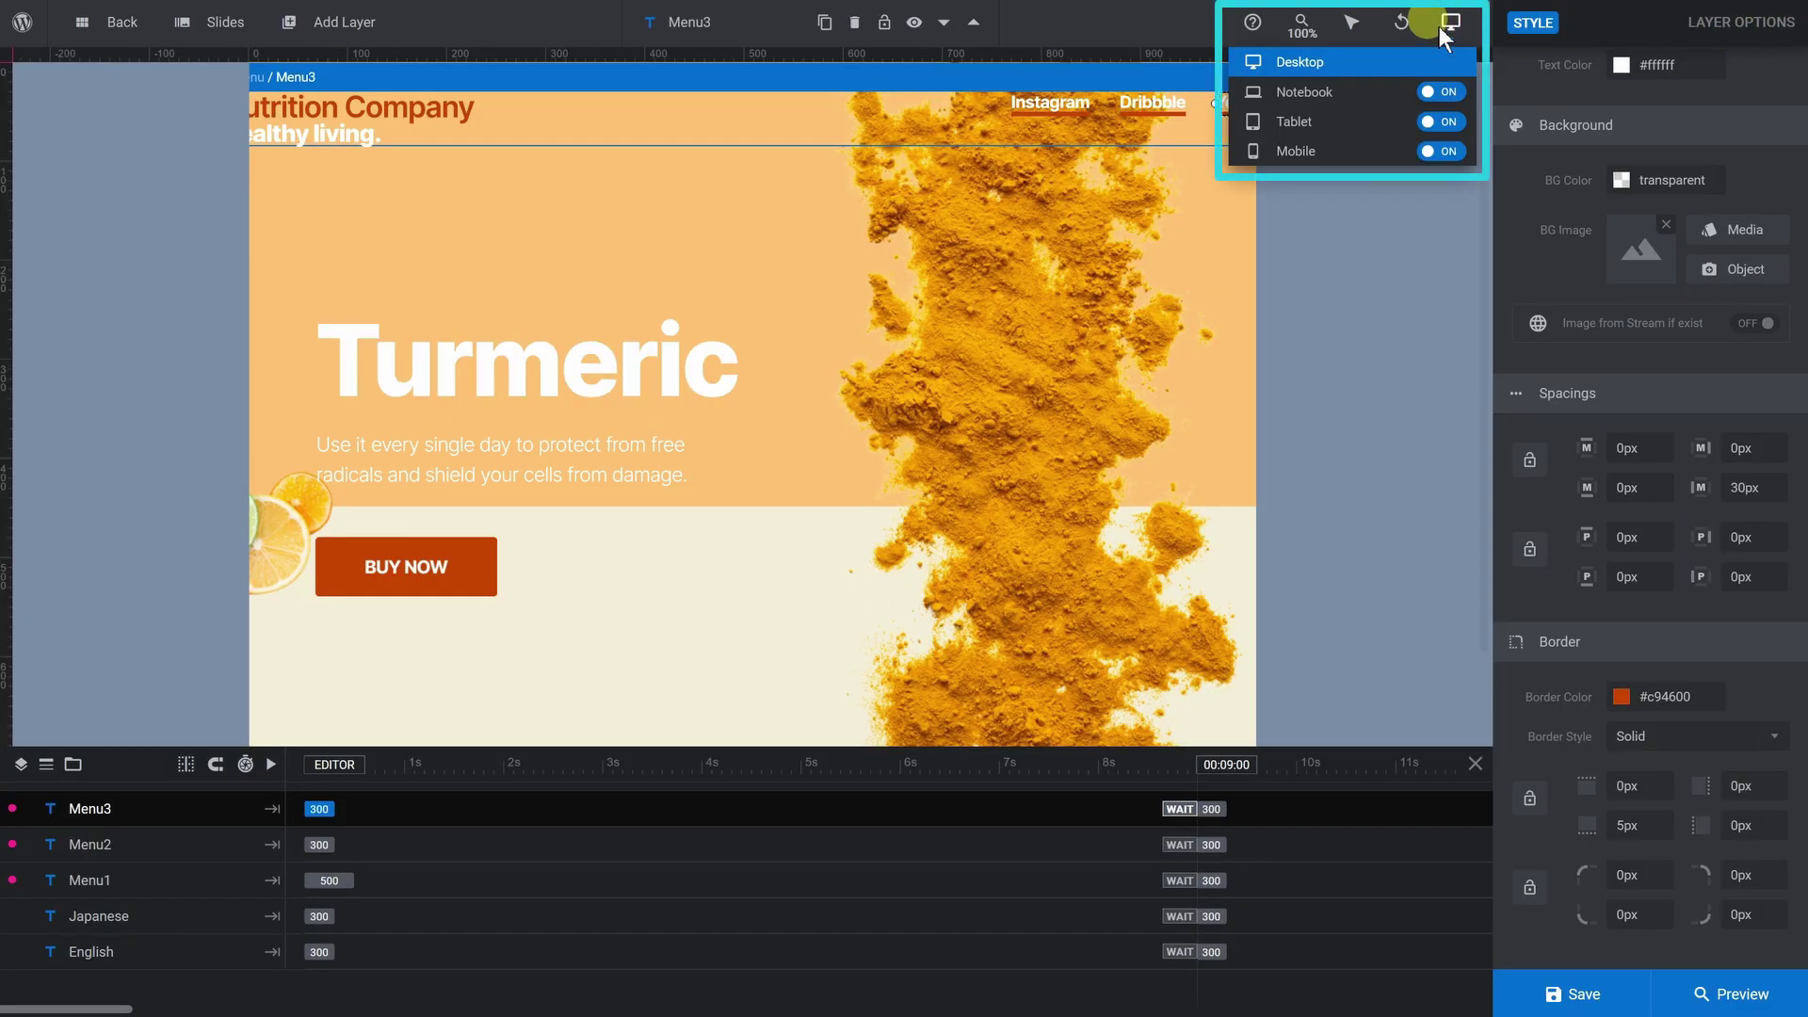
click(1378, 91)
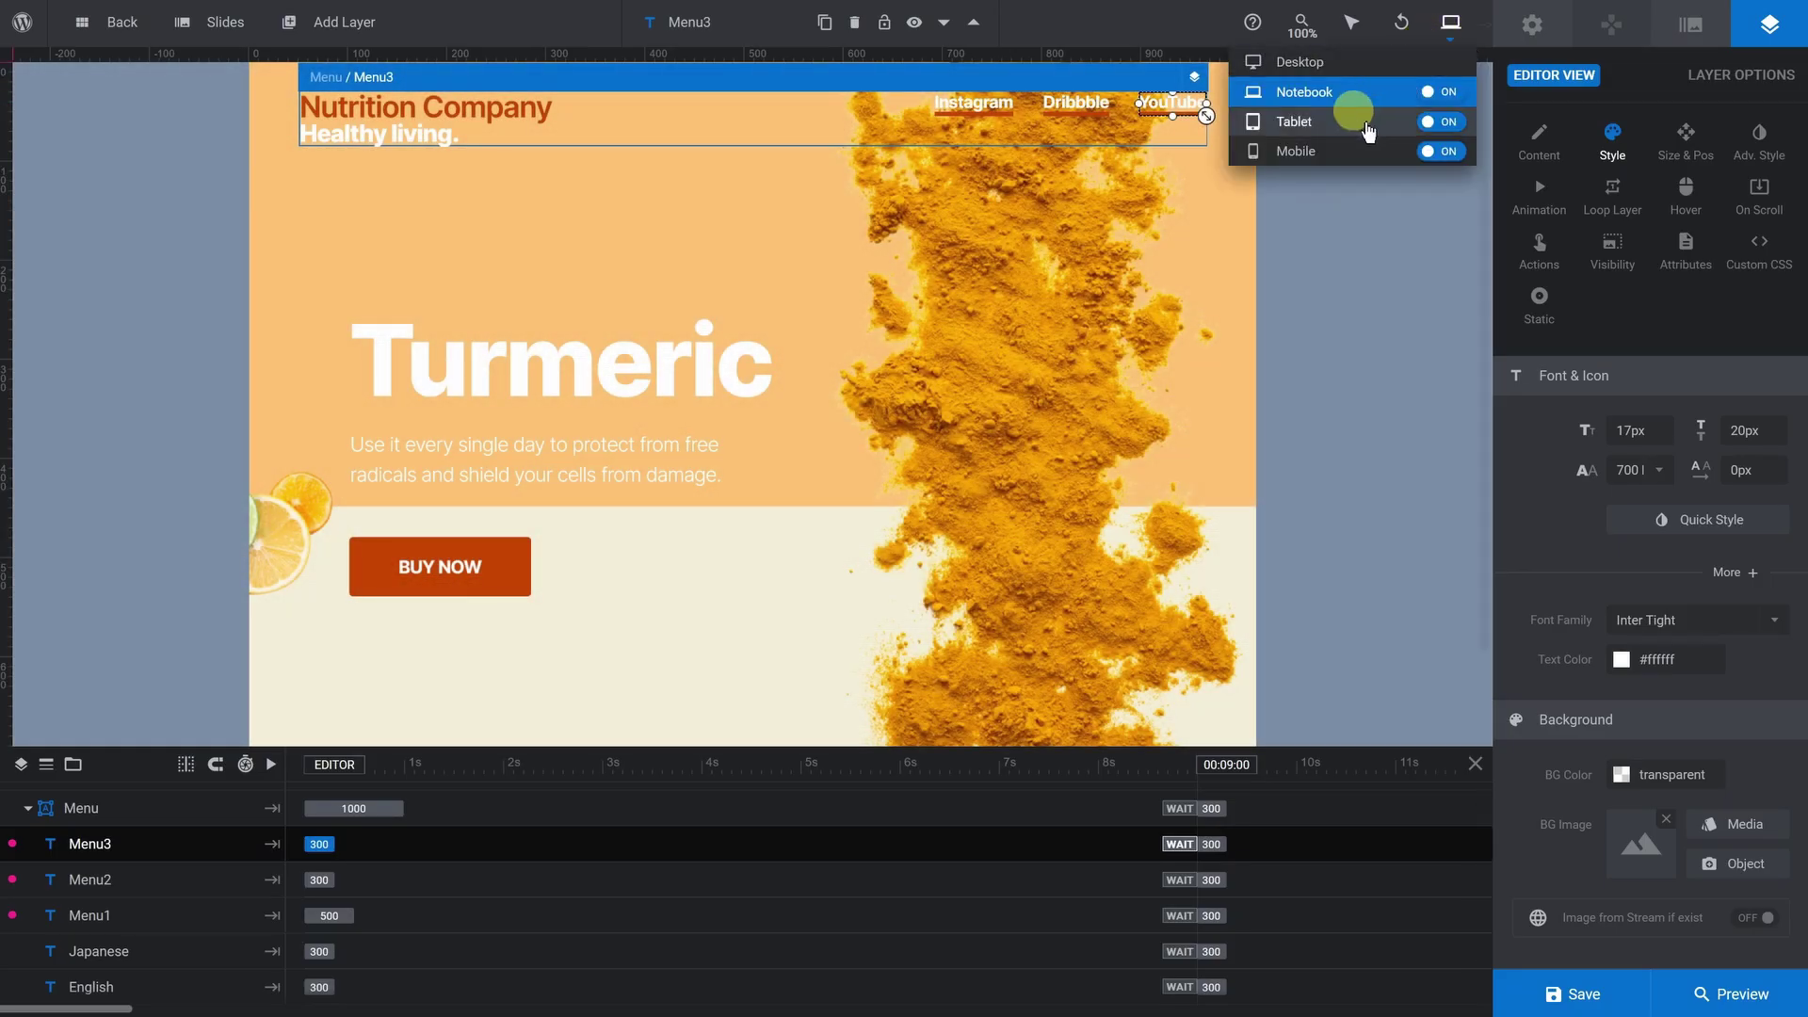
click(1365, 123)
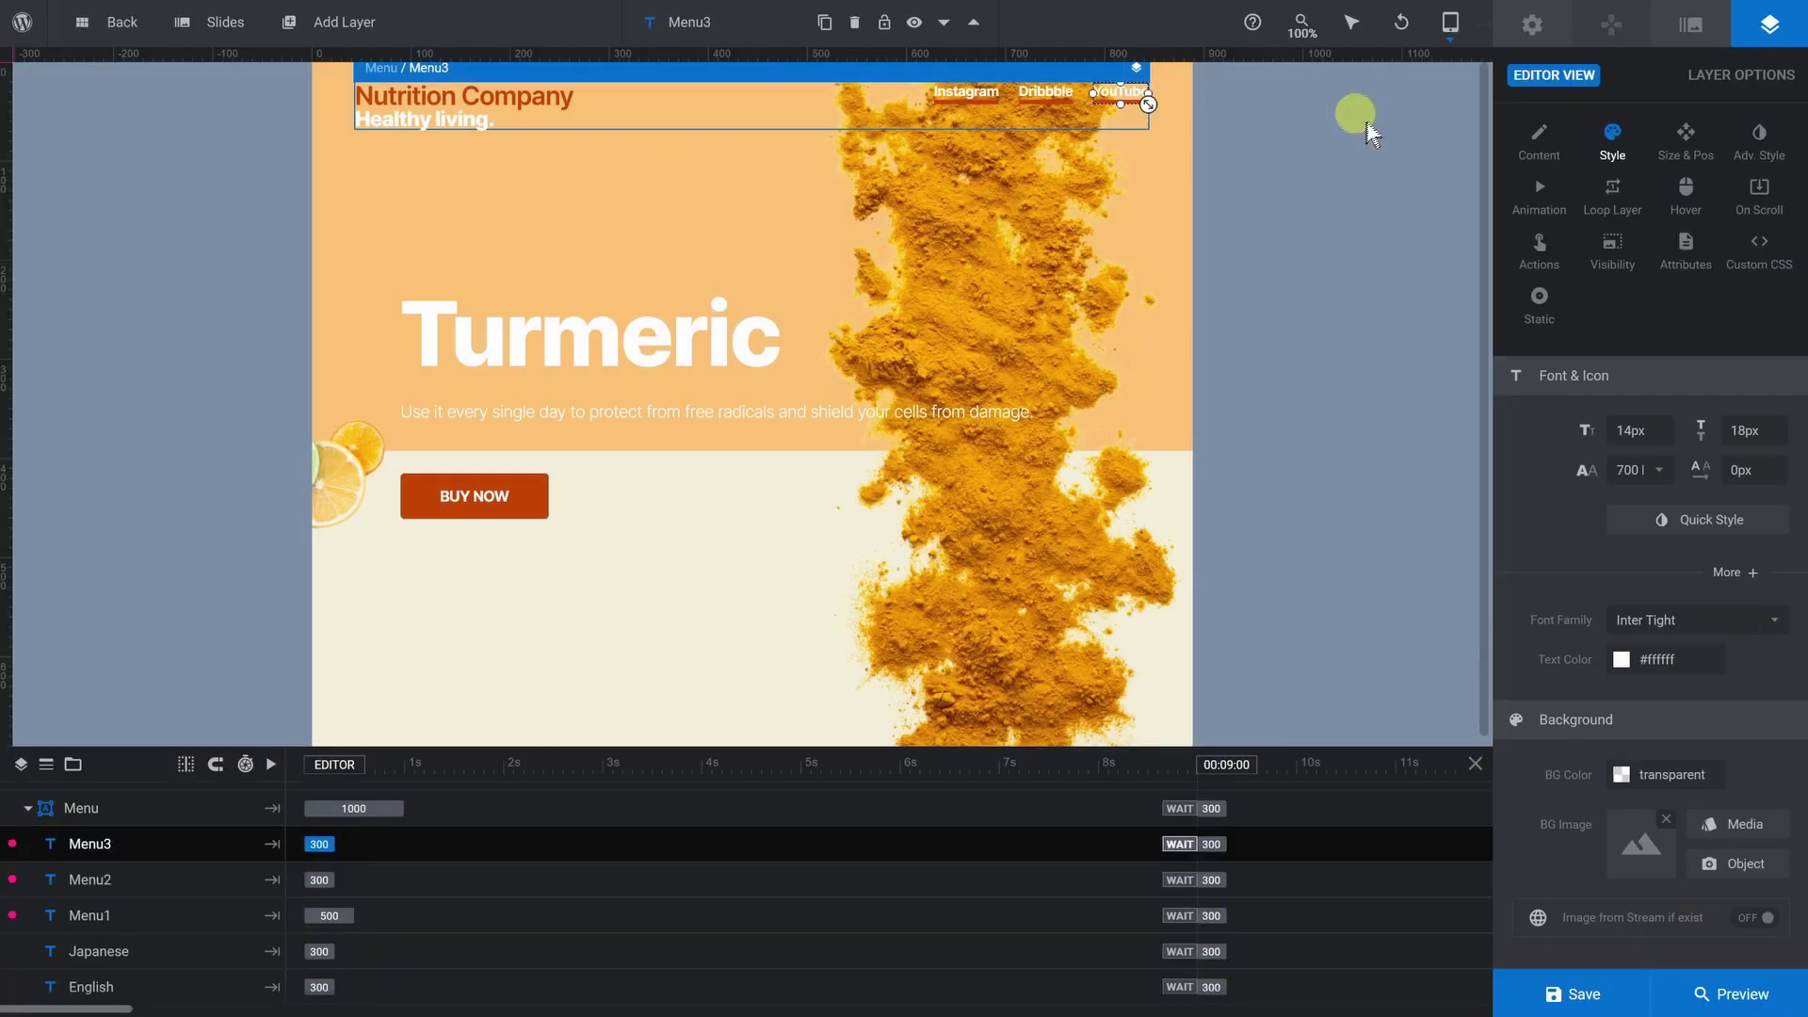
click(1339, 149)
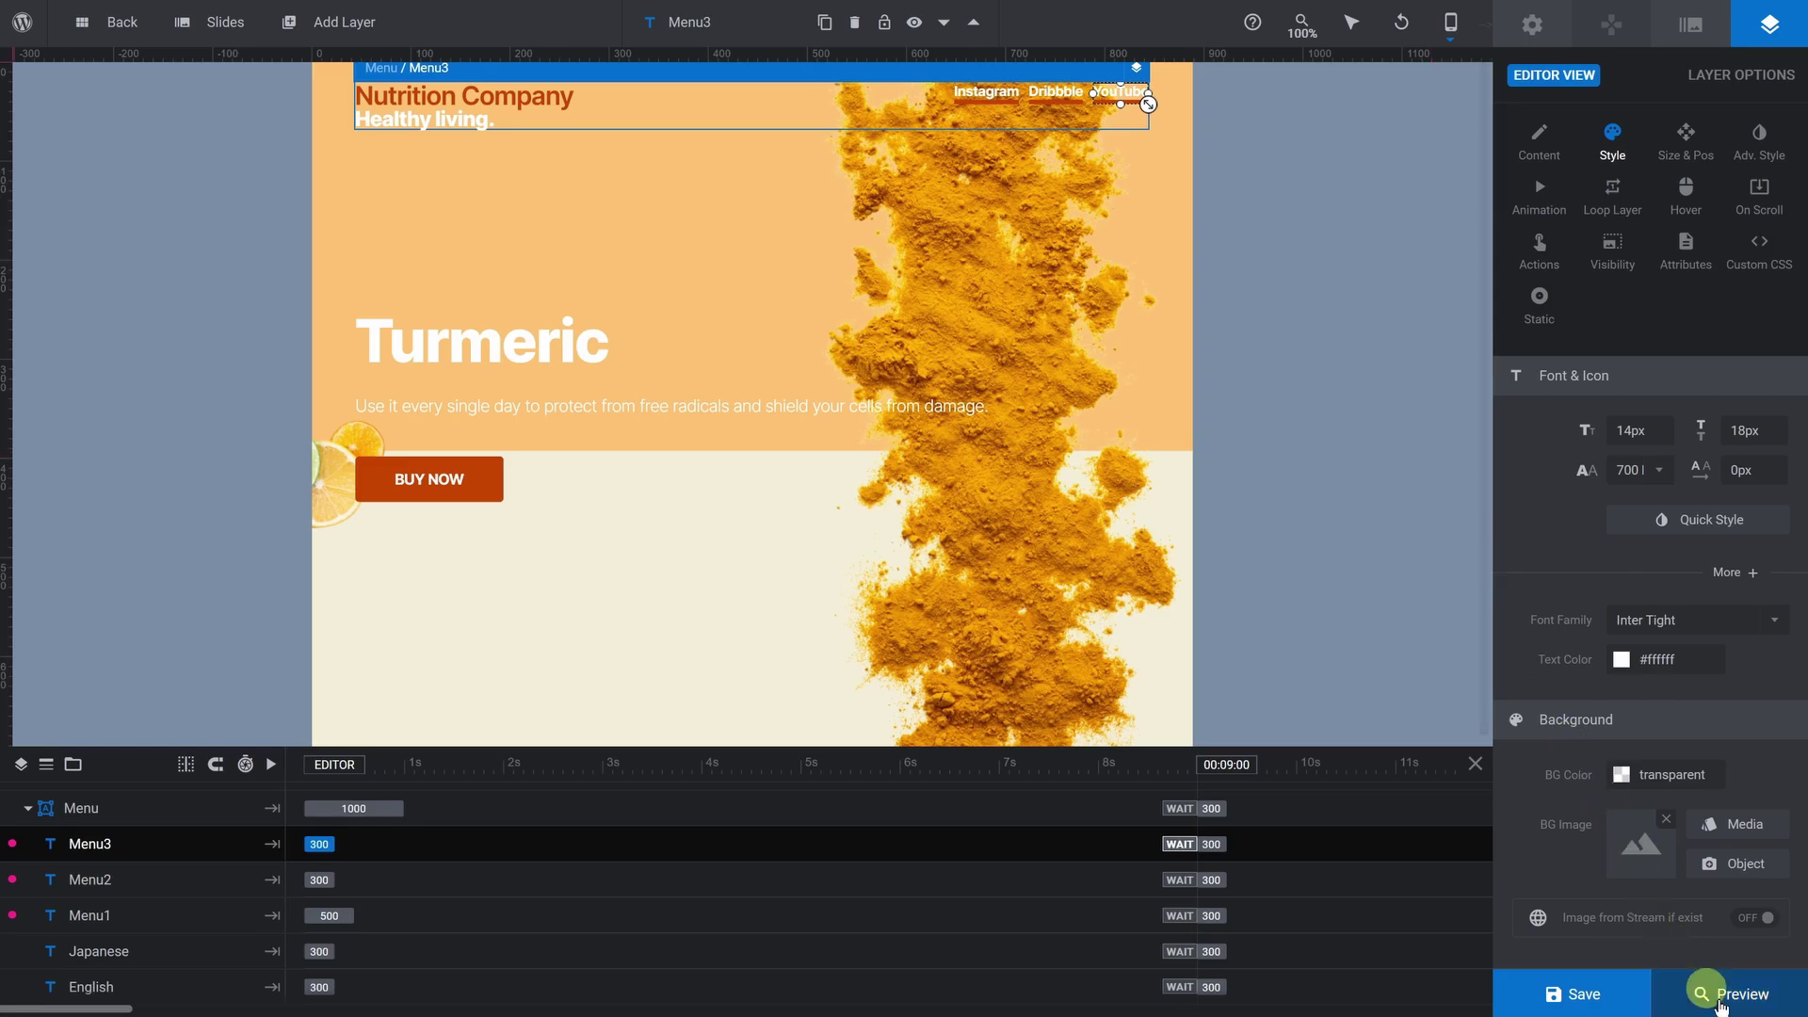
click(1727, 995)
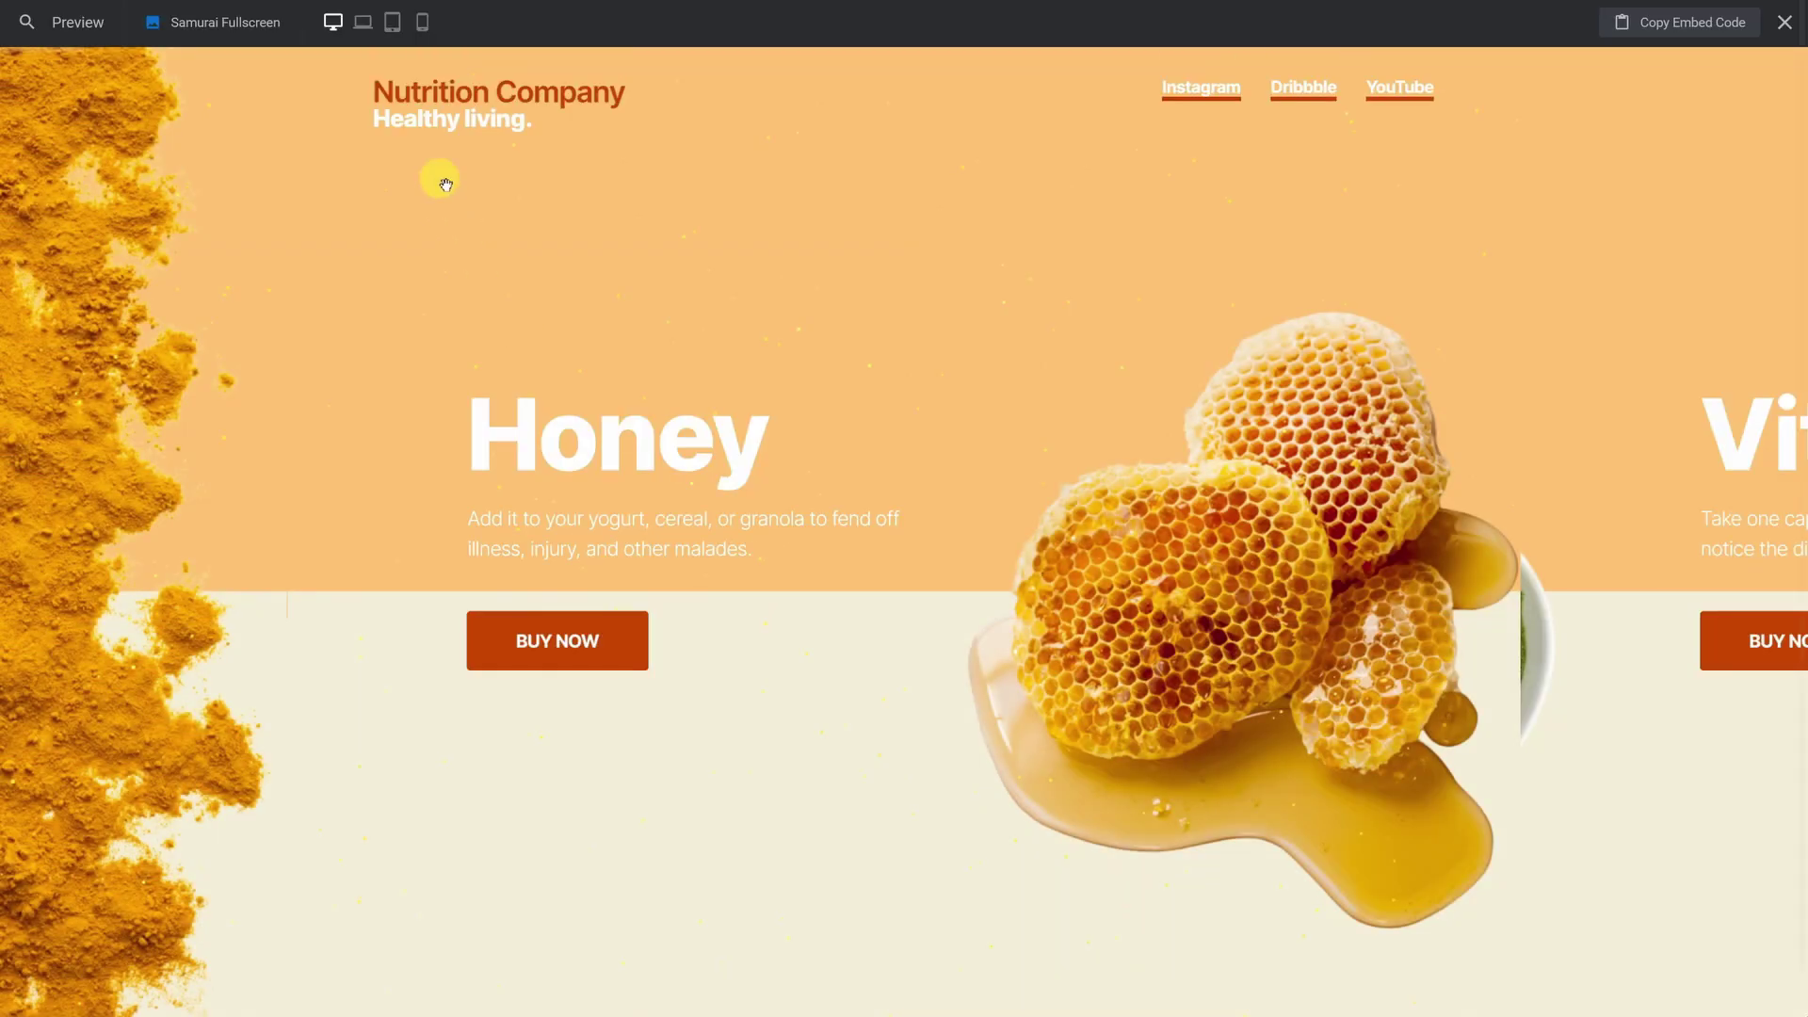
Step: Preview the slider at laptop, tablet and mobile sizes, then return to desktop width
click(362, 22)
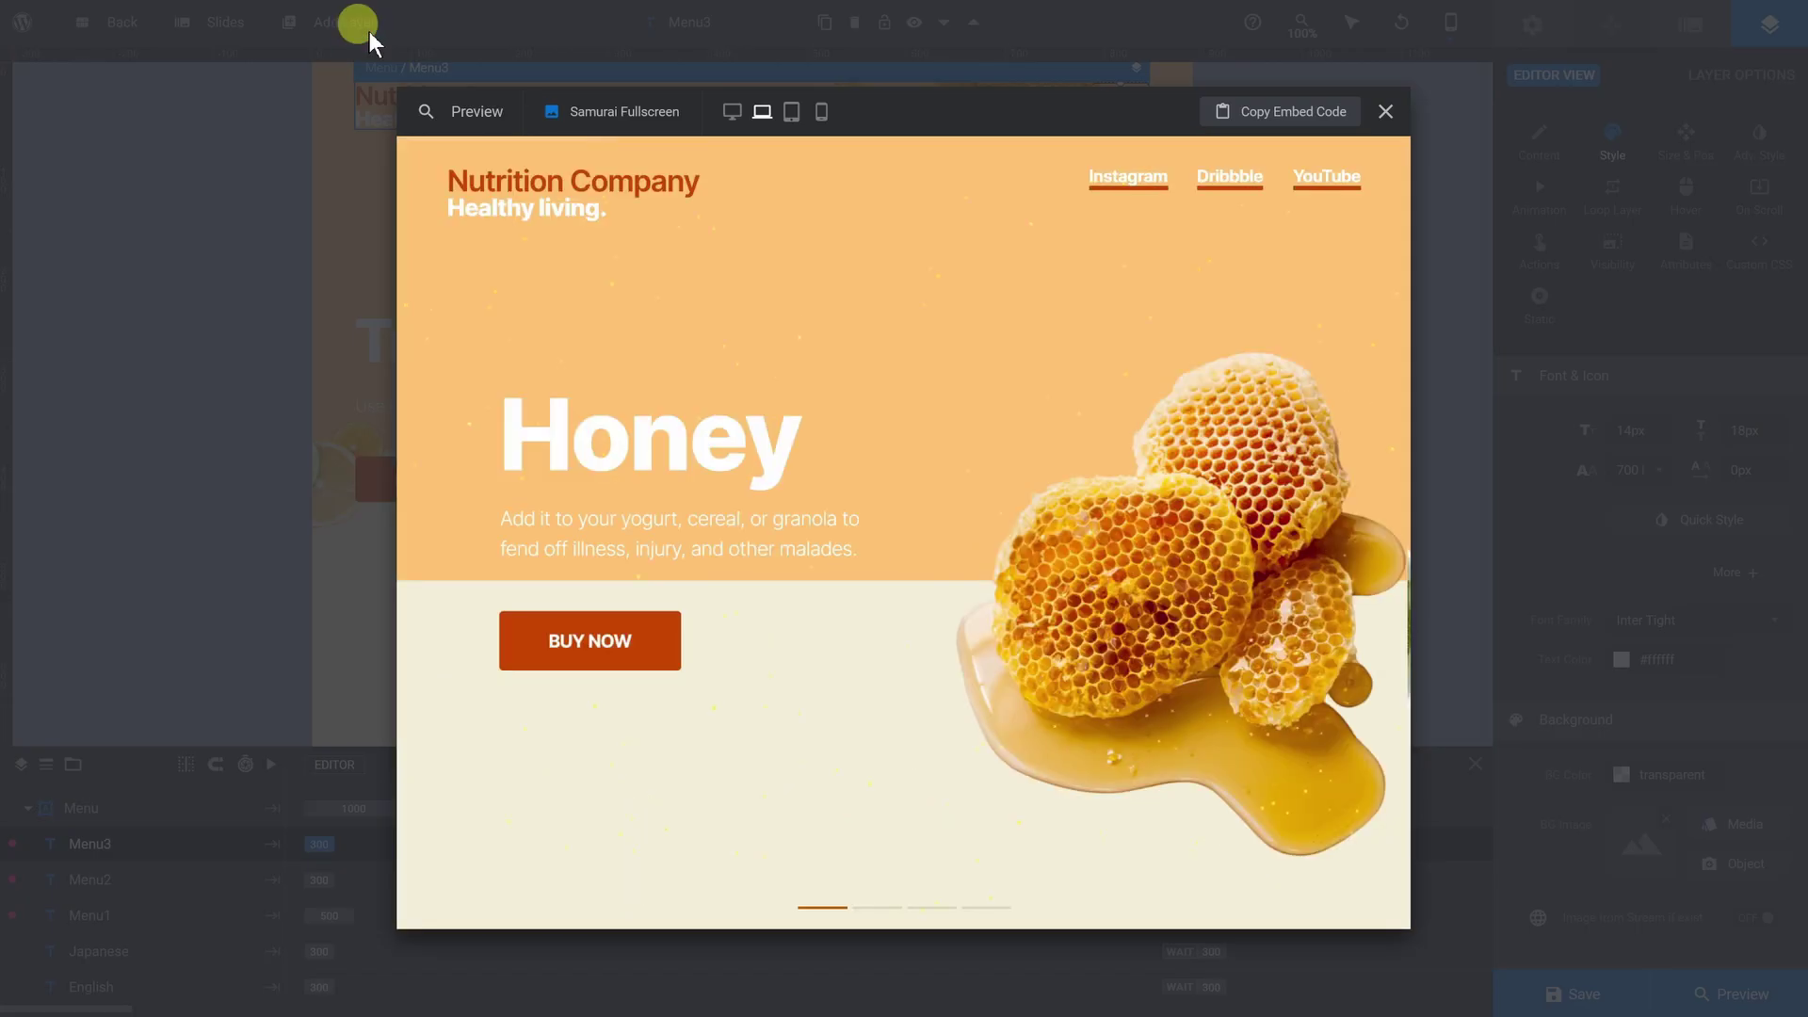
click(789, 116)
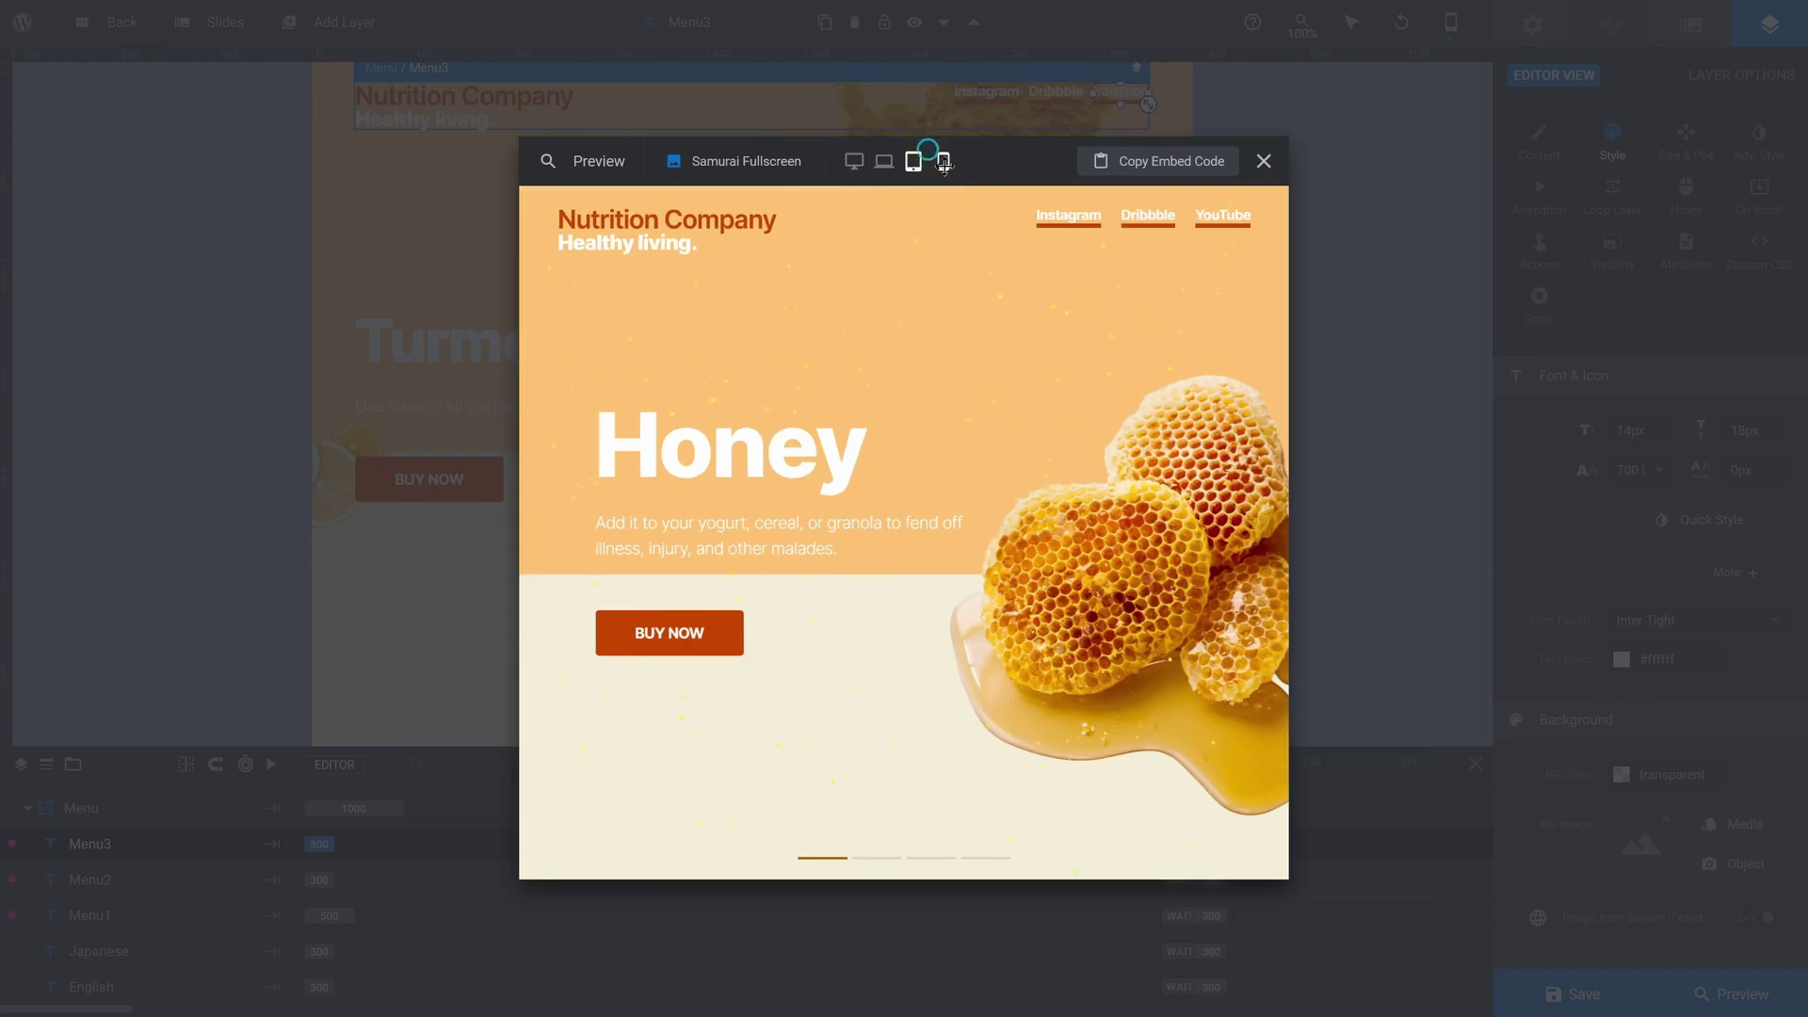
click(943, 162)
click(929, 151)
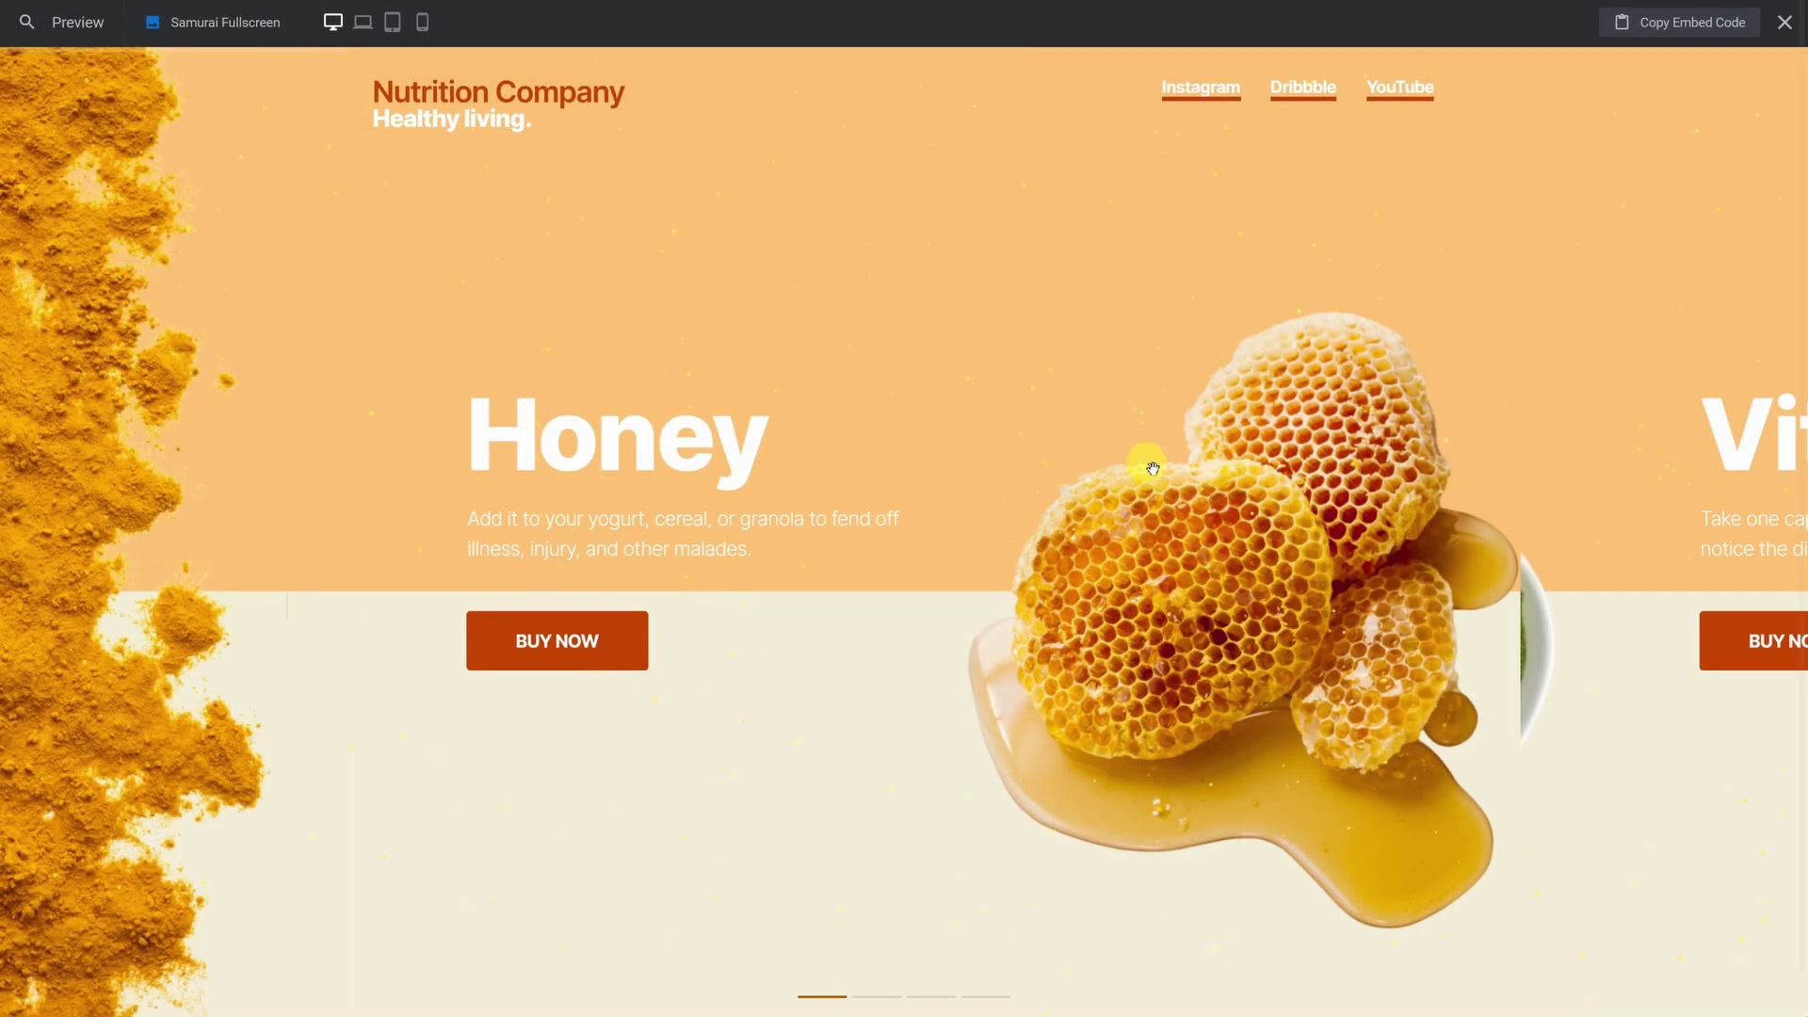
Step: Swipe from Honey through Vitamin C and Wheatgrass to the Turmeric slide
drag(1159, 457, 1118, 454)
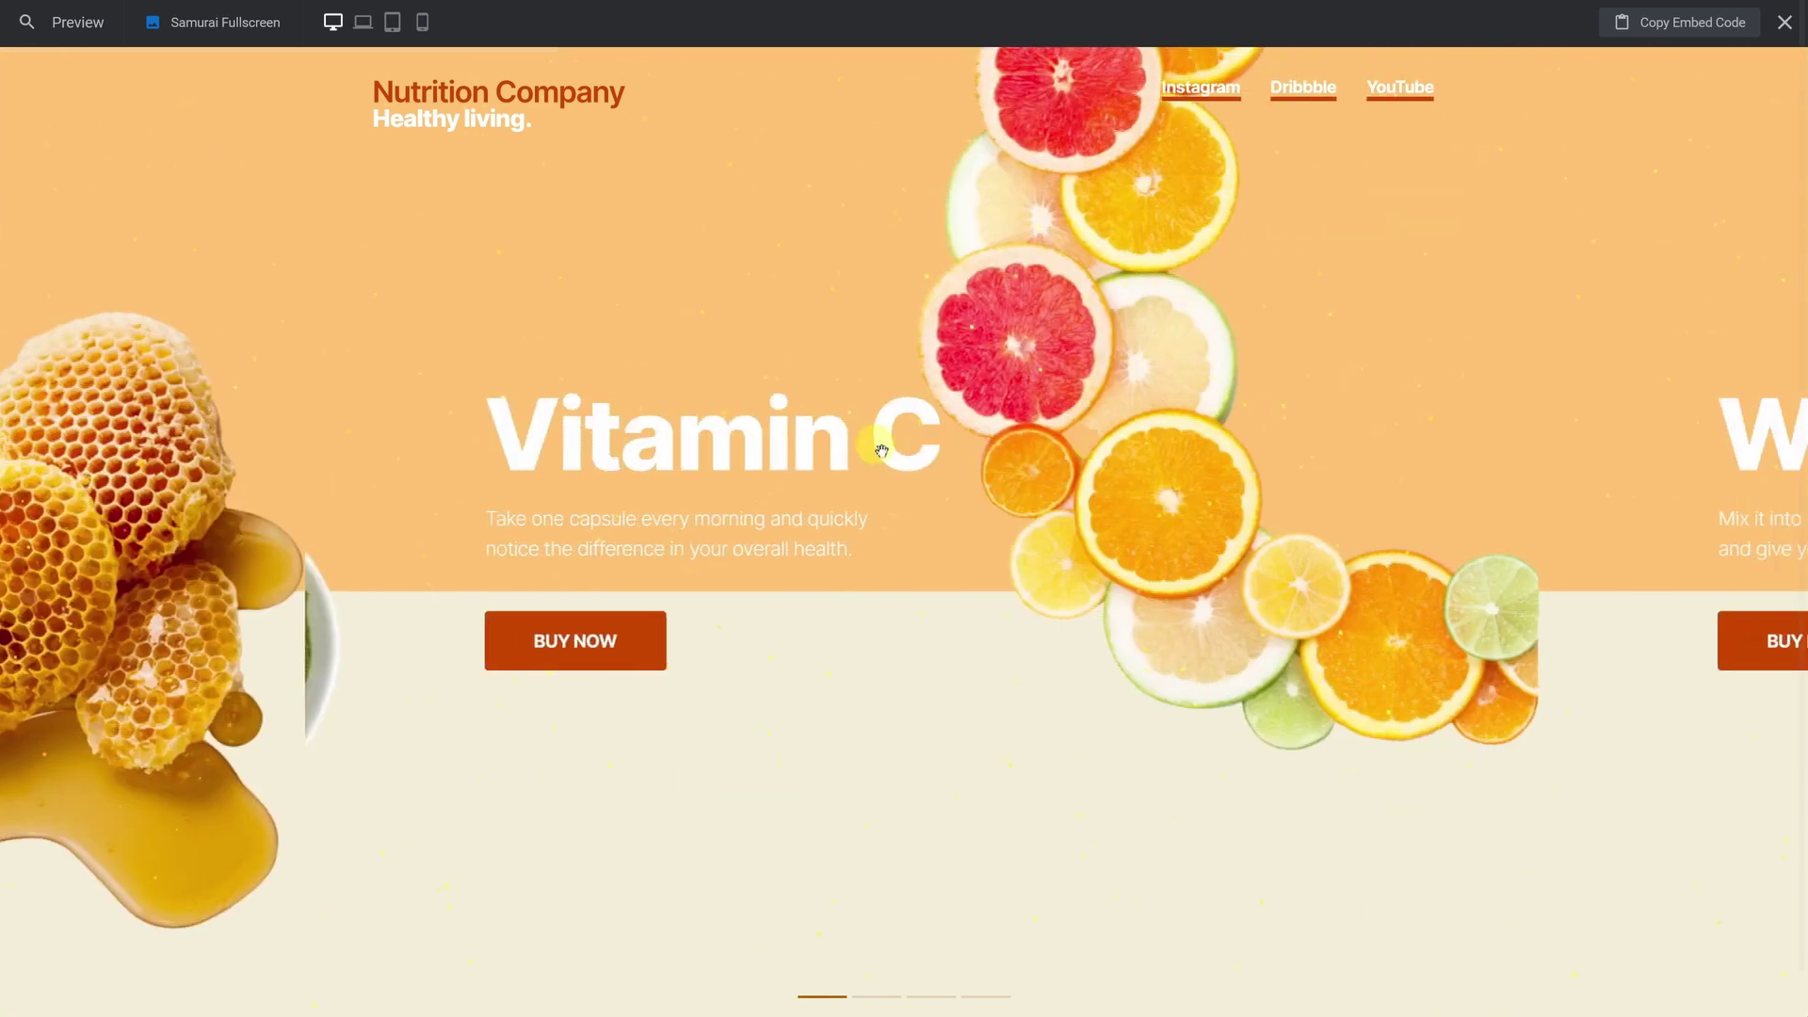
drag(1153, 455, 767, 452)
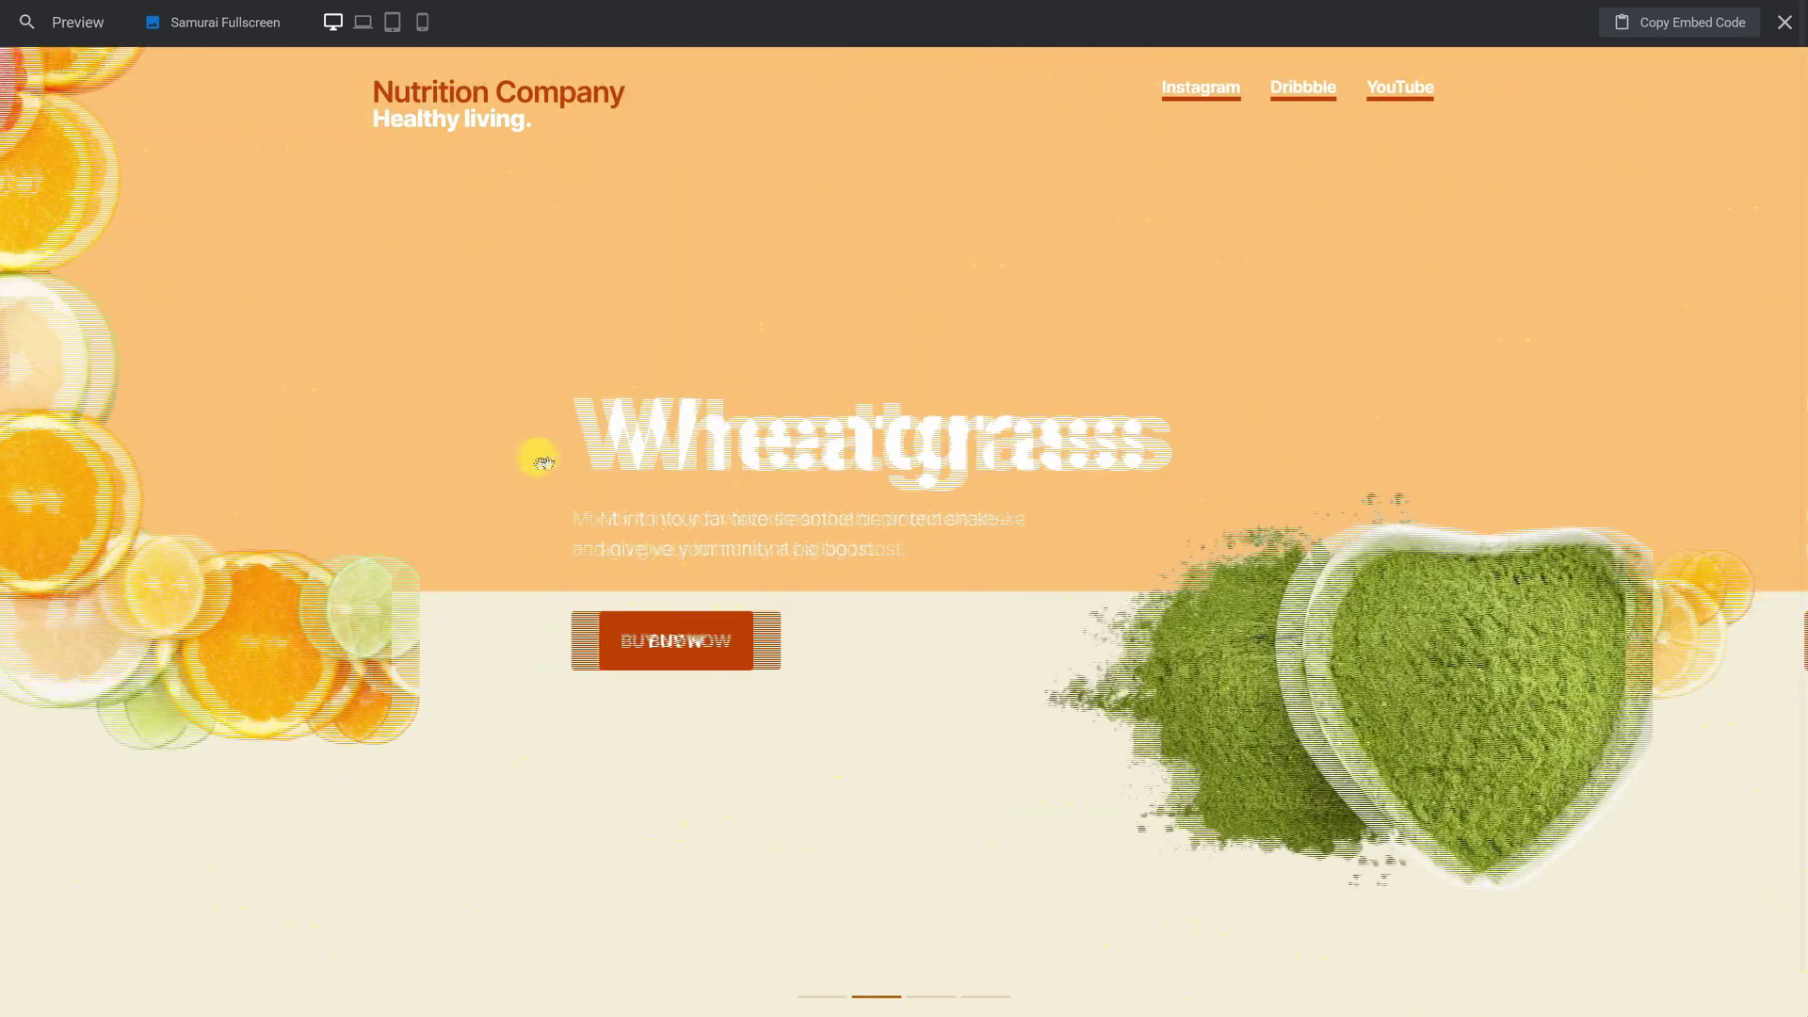
drag(1178, 456, 637, 455)
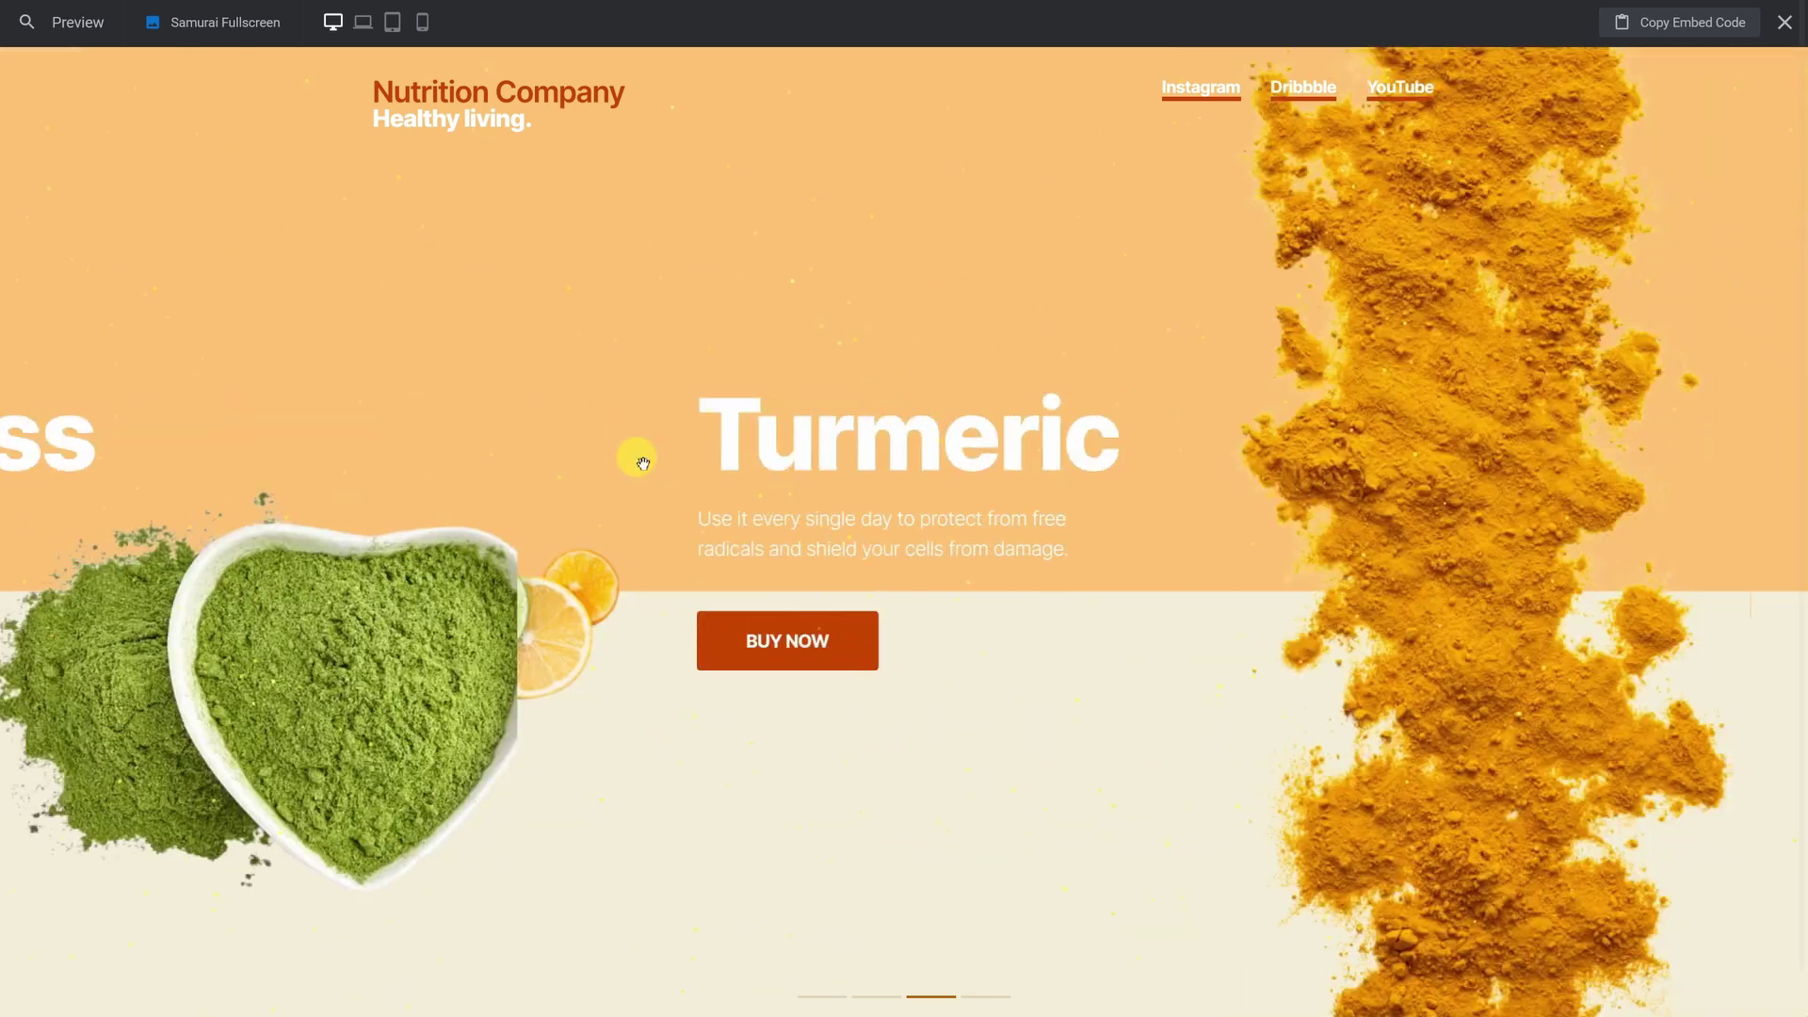